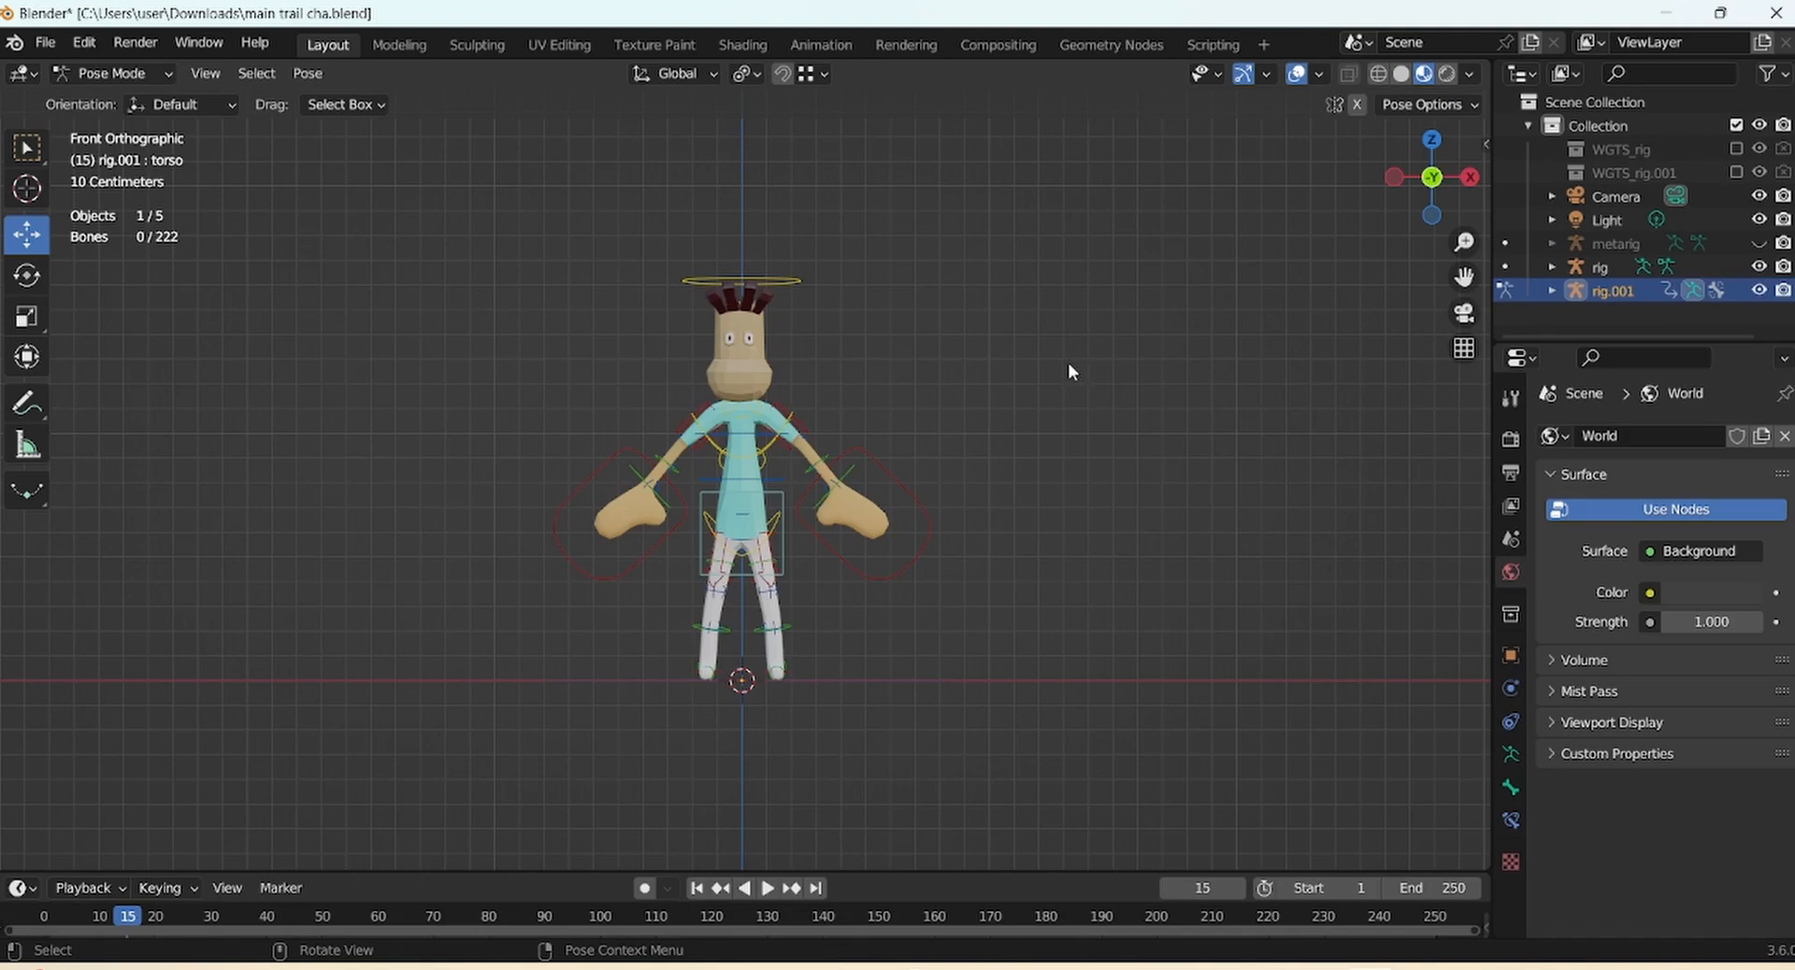
# Enlarge the timeline area, shift both foot controls sideways, and tilt the head slightly
pyautogui.moveTo(879, 872); pyautogui.dragTo(874, 769)
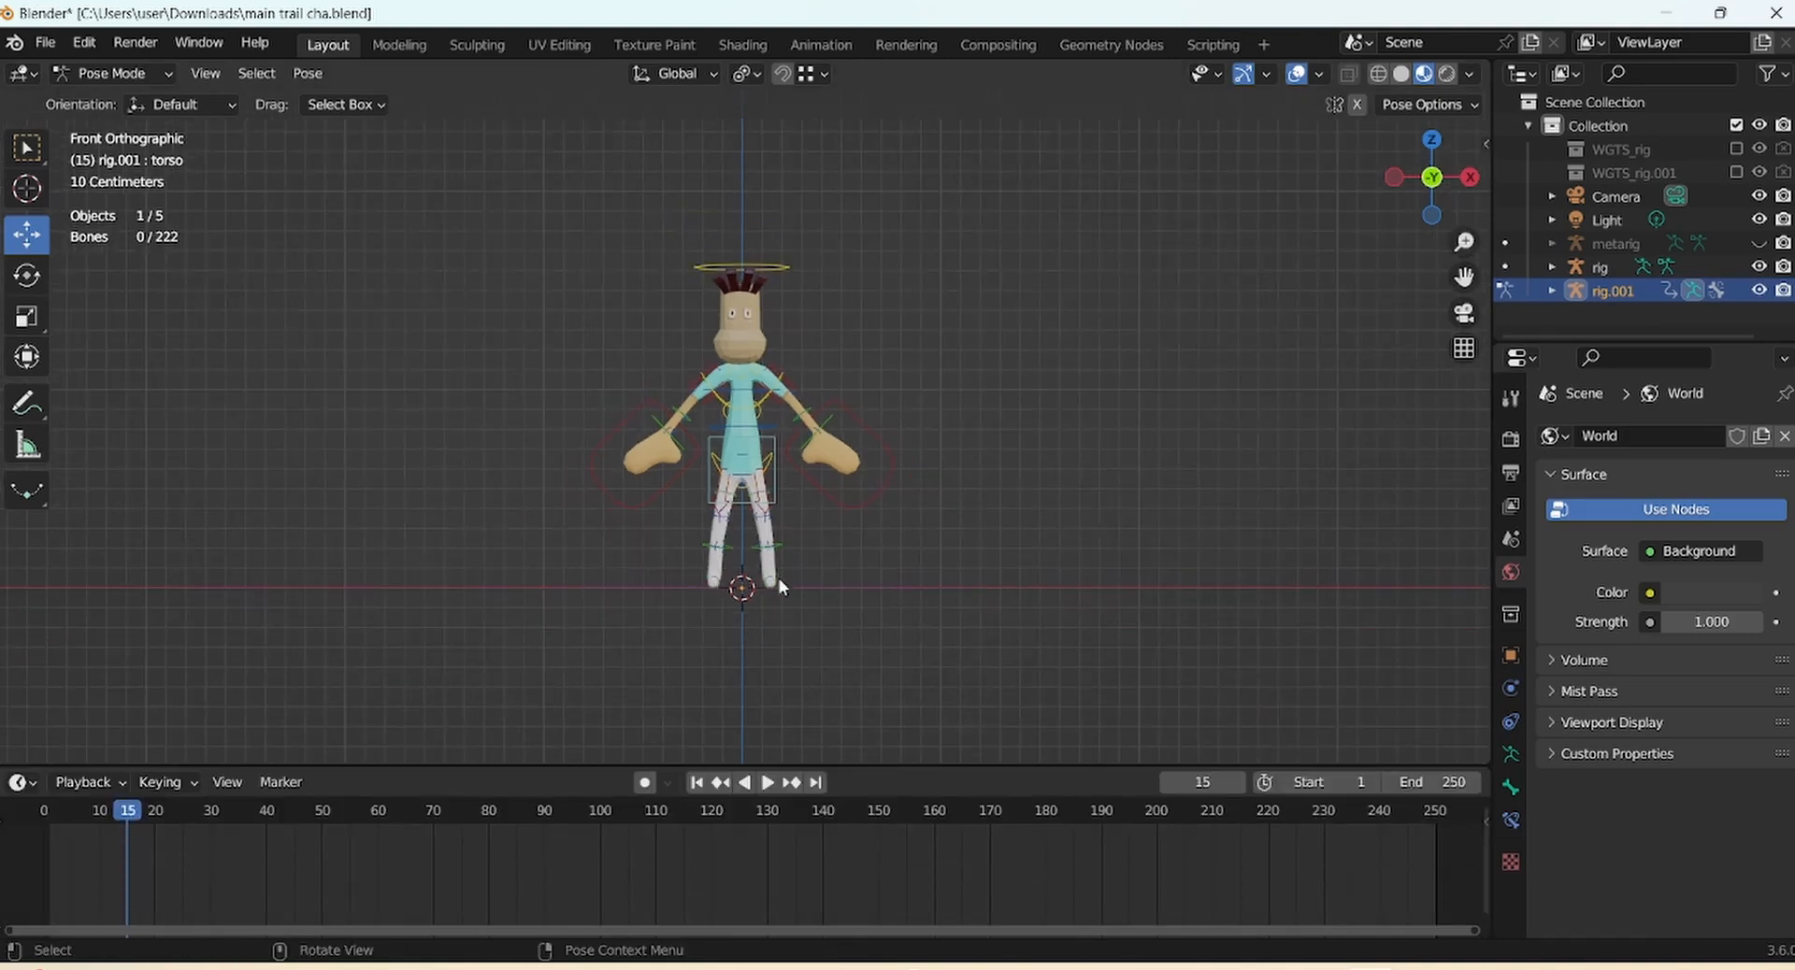
pyautogui.click(778, 580)
pyautogui.moveTo(866, 577); pyautogui.dragTo(818, 577)
pyautogui.click(712, 581)
pyautogui.moveTo(1464, 242); pyautogui.dragTo(1464, 219)
pyautogui.click(749, 228)
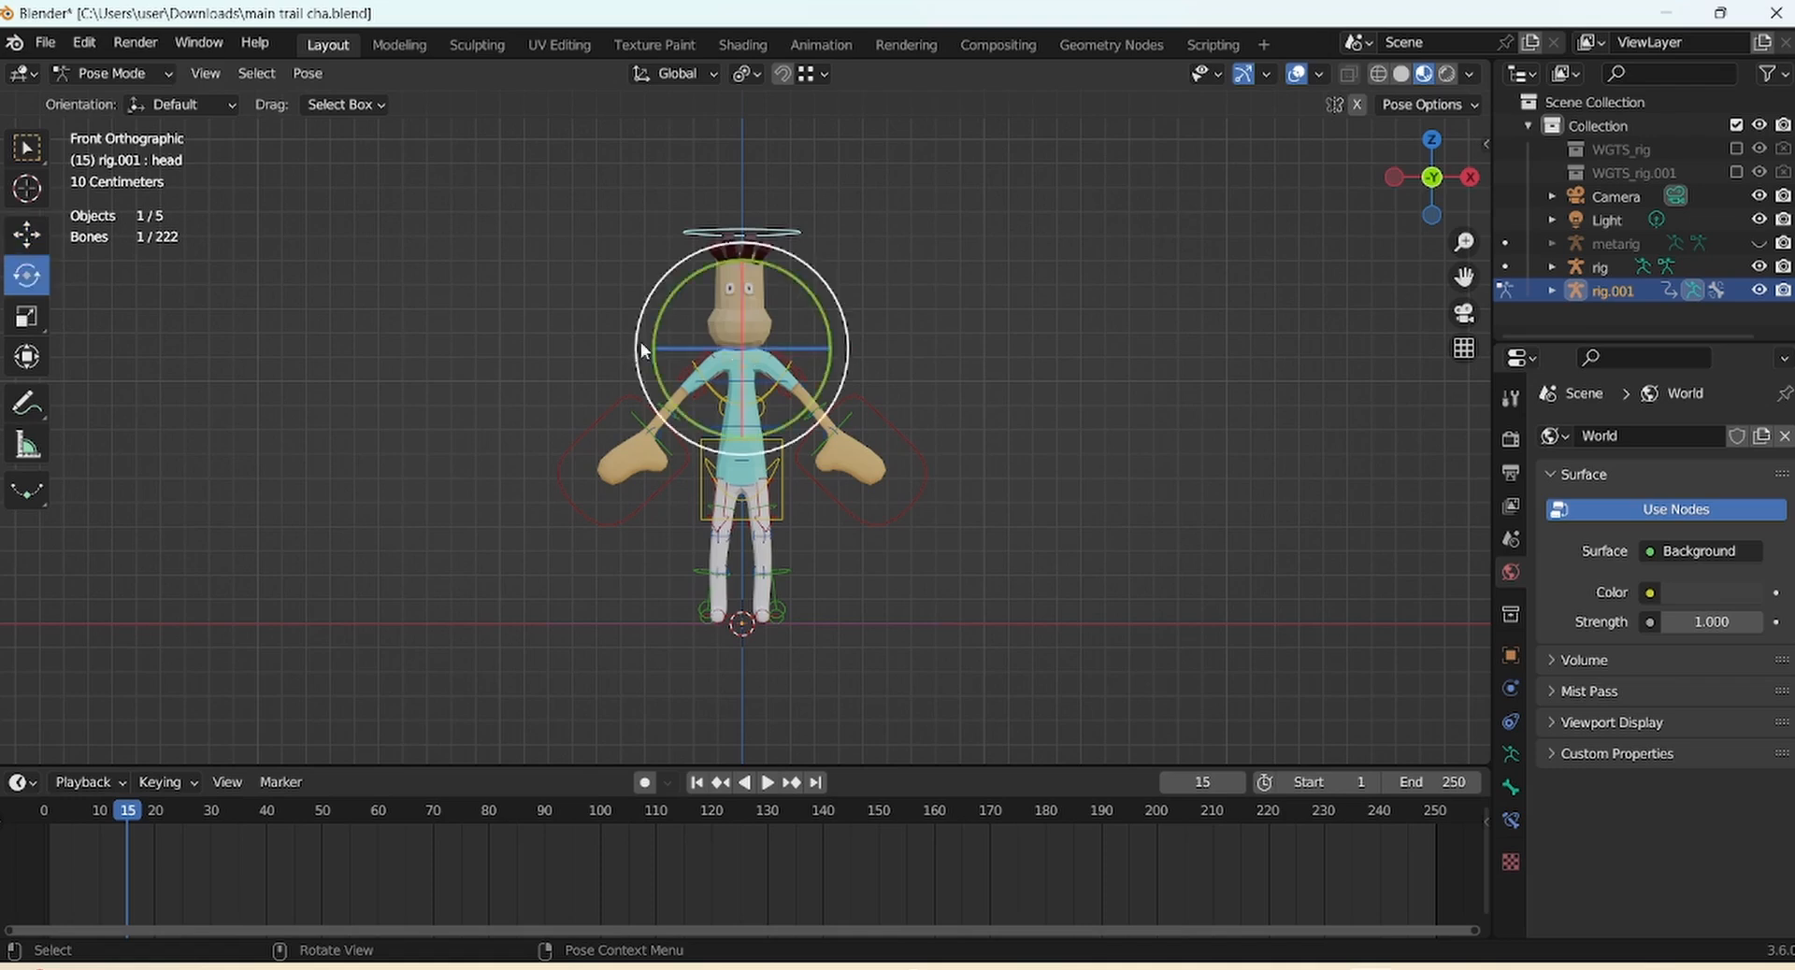
pyautogui.moveTo(641, 352); pyautogui.dragTo(621, 305)
pyautogui.moveTo(773, 451); pyautogui.dragTo(780, 504)
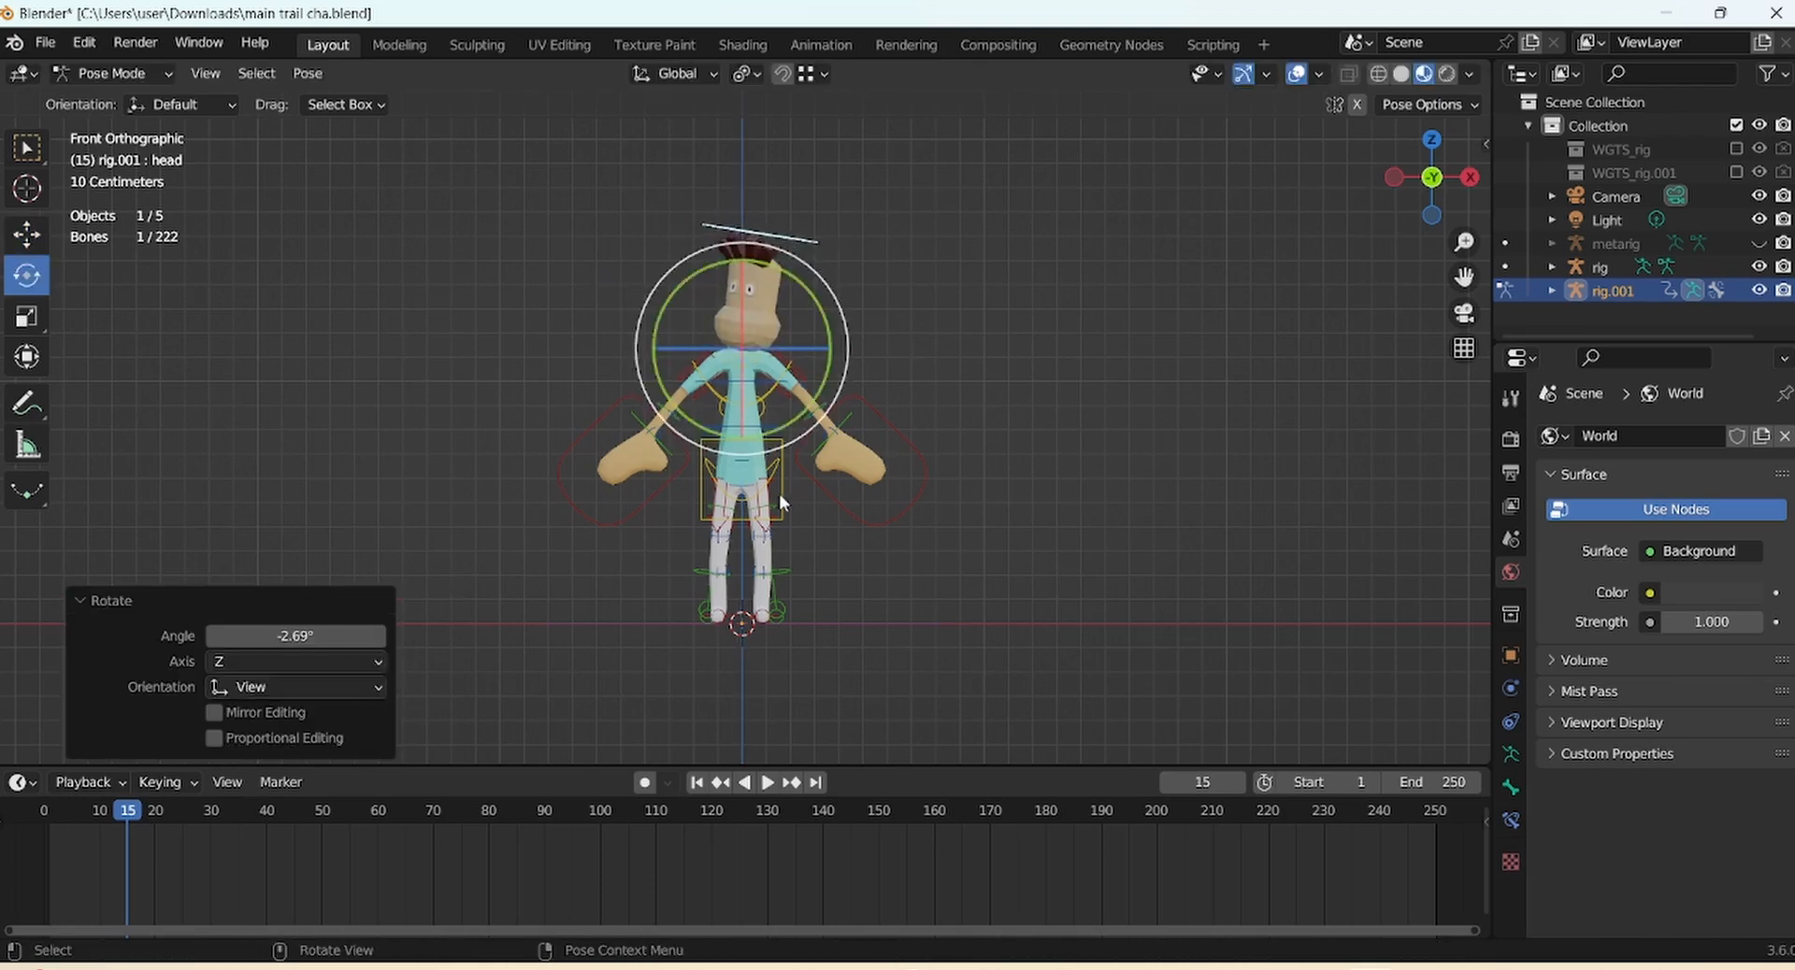
# Nudge a foot control along Y, checking the character from the side
pyautogui.click(781, 503)
pyautogui.moveTo(911, 509); pyautogui.dragTo(825, 549, button='middle')
pyautogui.click(766, 612)
pyautogui.moveTo(1463, 249); pyautogui.dragTo(1464, 227)
pyautogui.click(26, 234)
pyautogui.moveTo(841, 599); pyautogui.dragTo(768, 572, button='middle')
pyautogui.moveTo(819, 656); pyautogui.dragTo(810, 657)
# Push the torso control along Y and lower it along Z
pyautogui.click(807, 501)
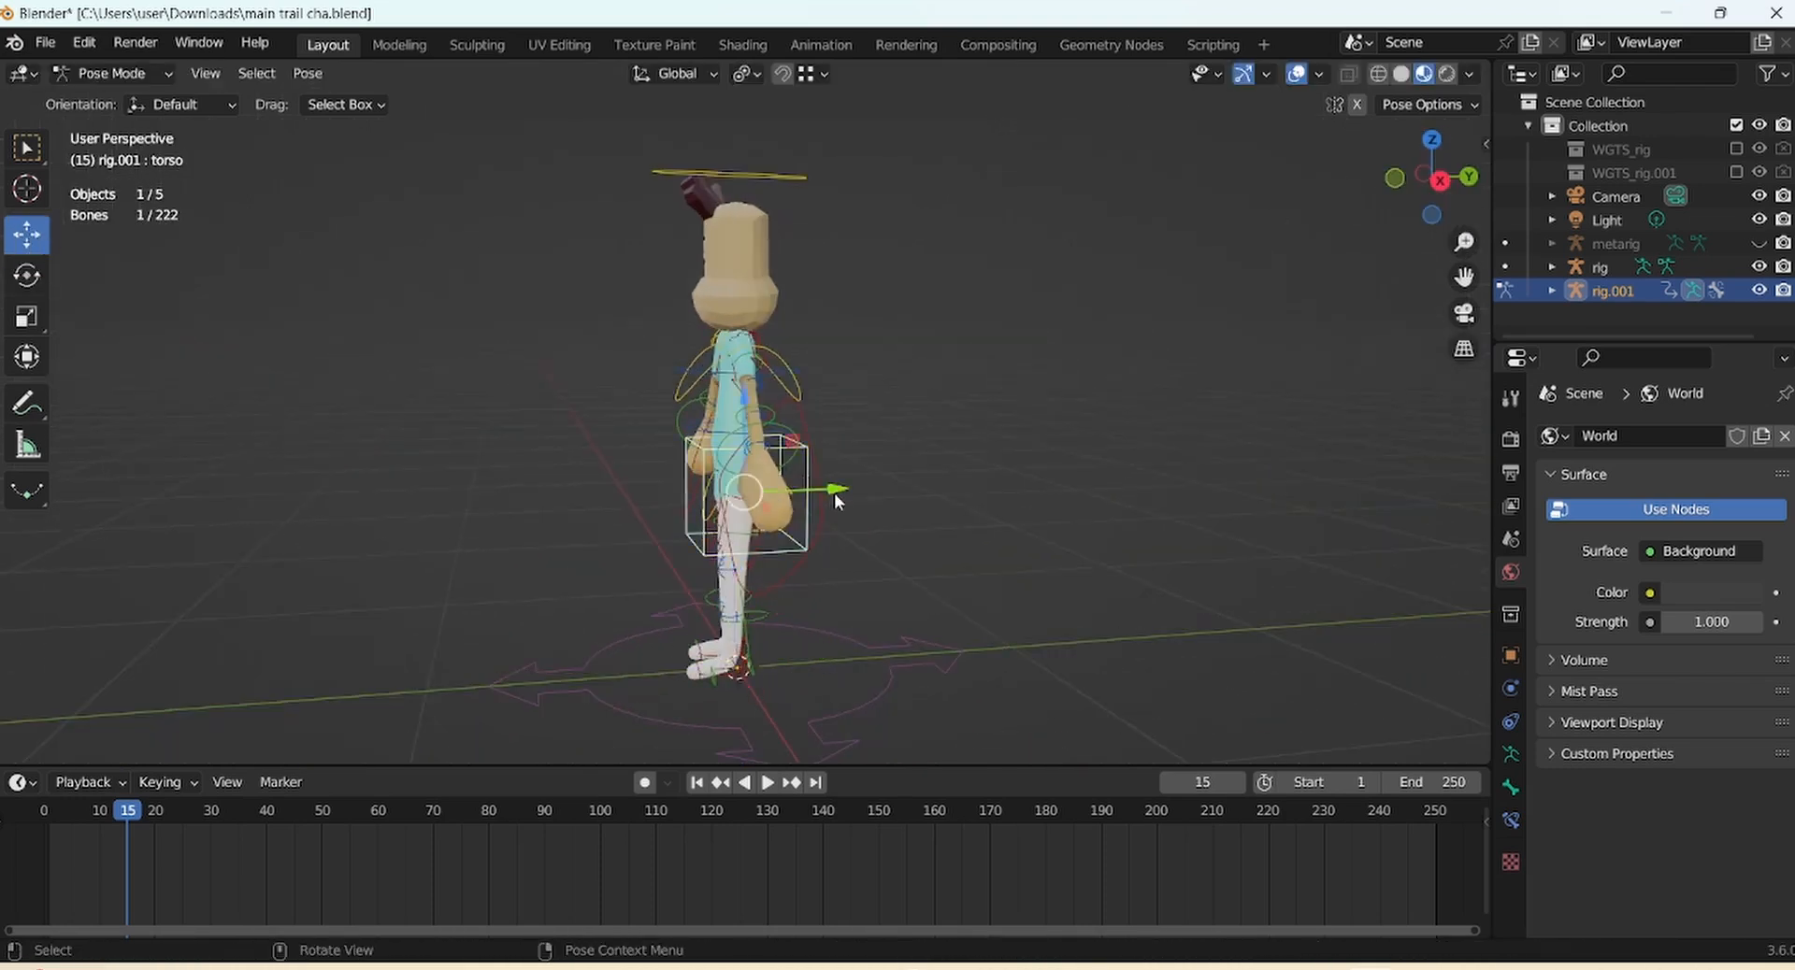
pyautogui.moveTo(834, 494); pyautogui.dragTo(828, 493)
pyautogui.moveTo(828, 493); pyautogui.dragTo(818, 494)
pyautogui.moveTo(725, 398); pyautogui.dragTo(725, 404)
pyautogui.moveTo(1112, 355); pyautogui.dragTo(1297, 379, button='middle')
pyautogui.click(1431, 177)
# Rotate the torso and shift it slightly to the left
pyautogui.click(26, 276)
pyautogui.moveTo(655, 487); pyautogui.dragTo(609, 484)
pyautogui.press('g')
pyautogui.click(878, 547)
# Lower the left hand control and rotate it into place
pyautogui.click(895, 564)
pyautogui.press('g')
pyautogui.click(824, 594)
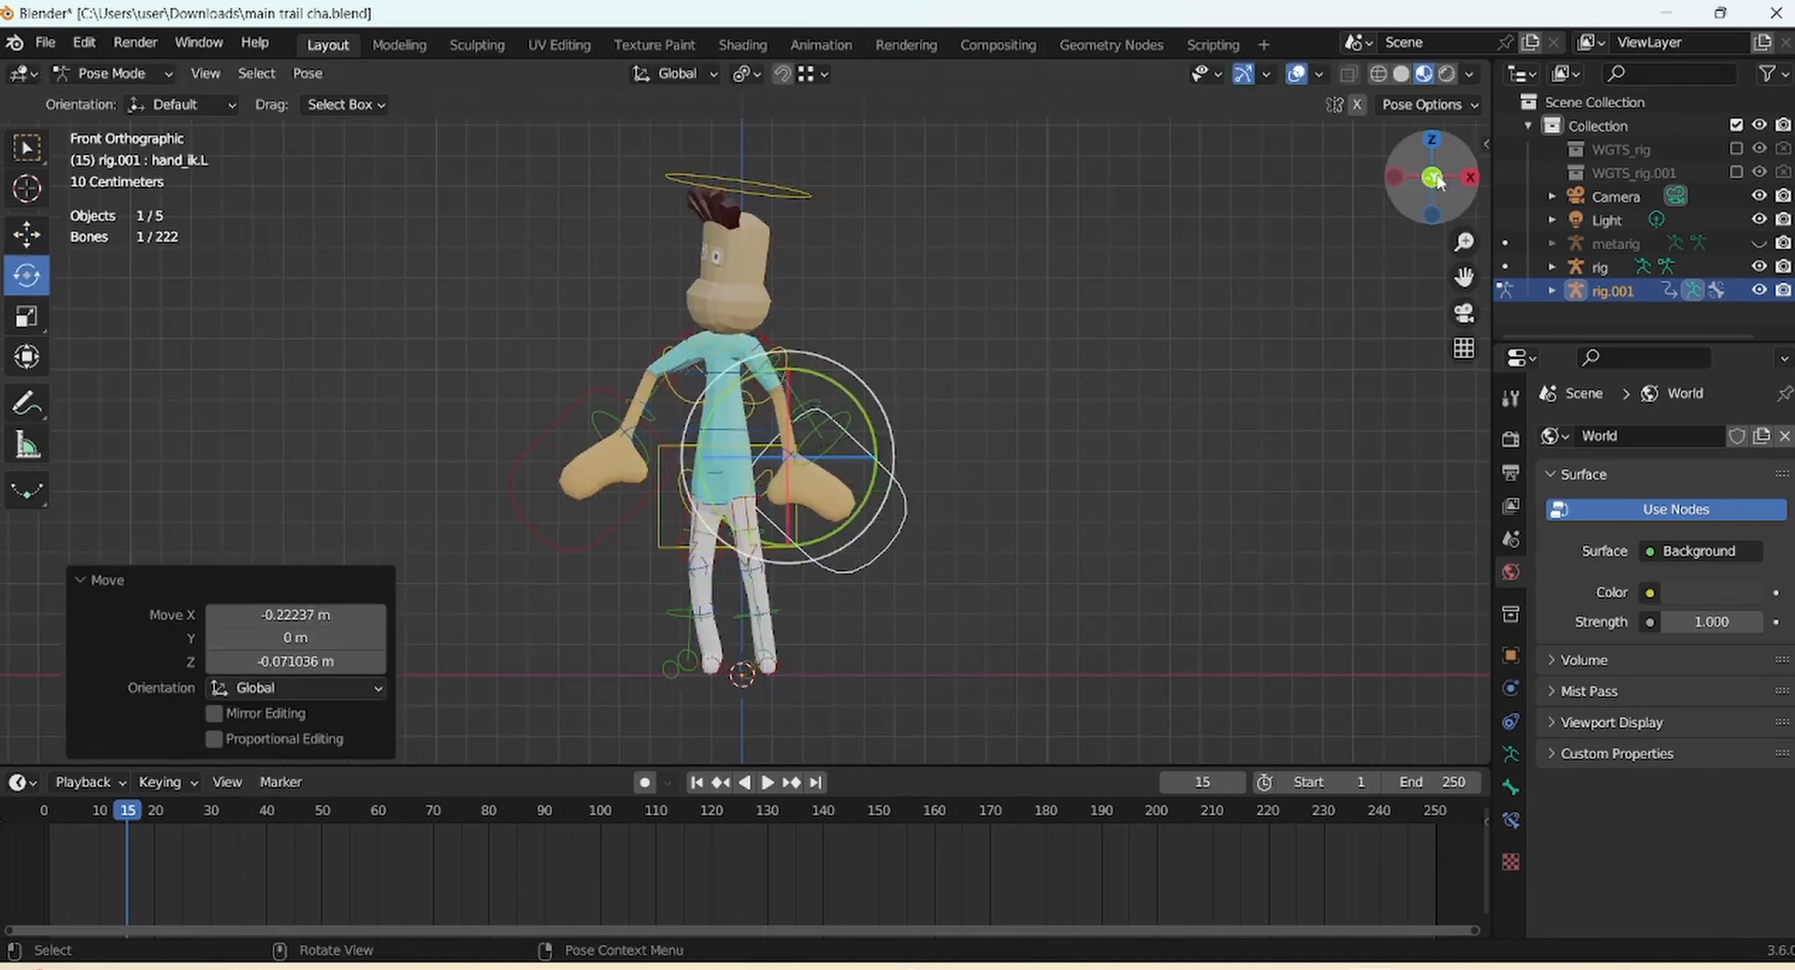
pyautogui.press('g')
pyautogui.click(854, 496)
pyautogui.moveTo(1436, 183); pyautogui.dragTo(1579, 183)
pyautogui.press('g')
pyautogui.click(1085, 501)
pyautogui.moveTo(882, 494); pyautogui.dragTo(812, 486)
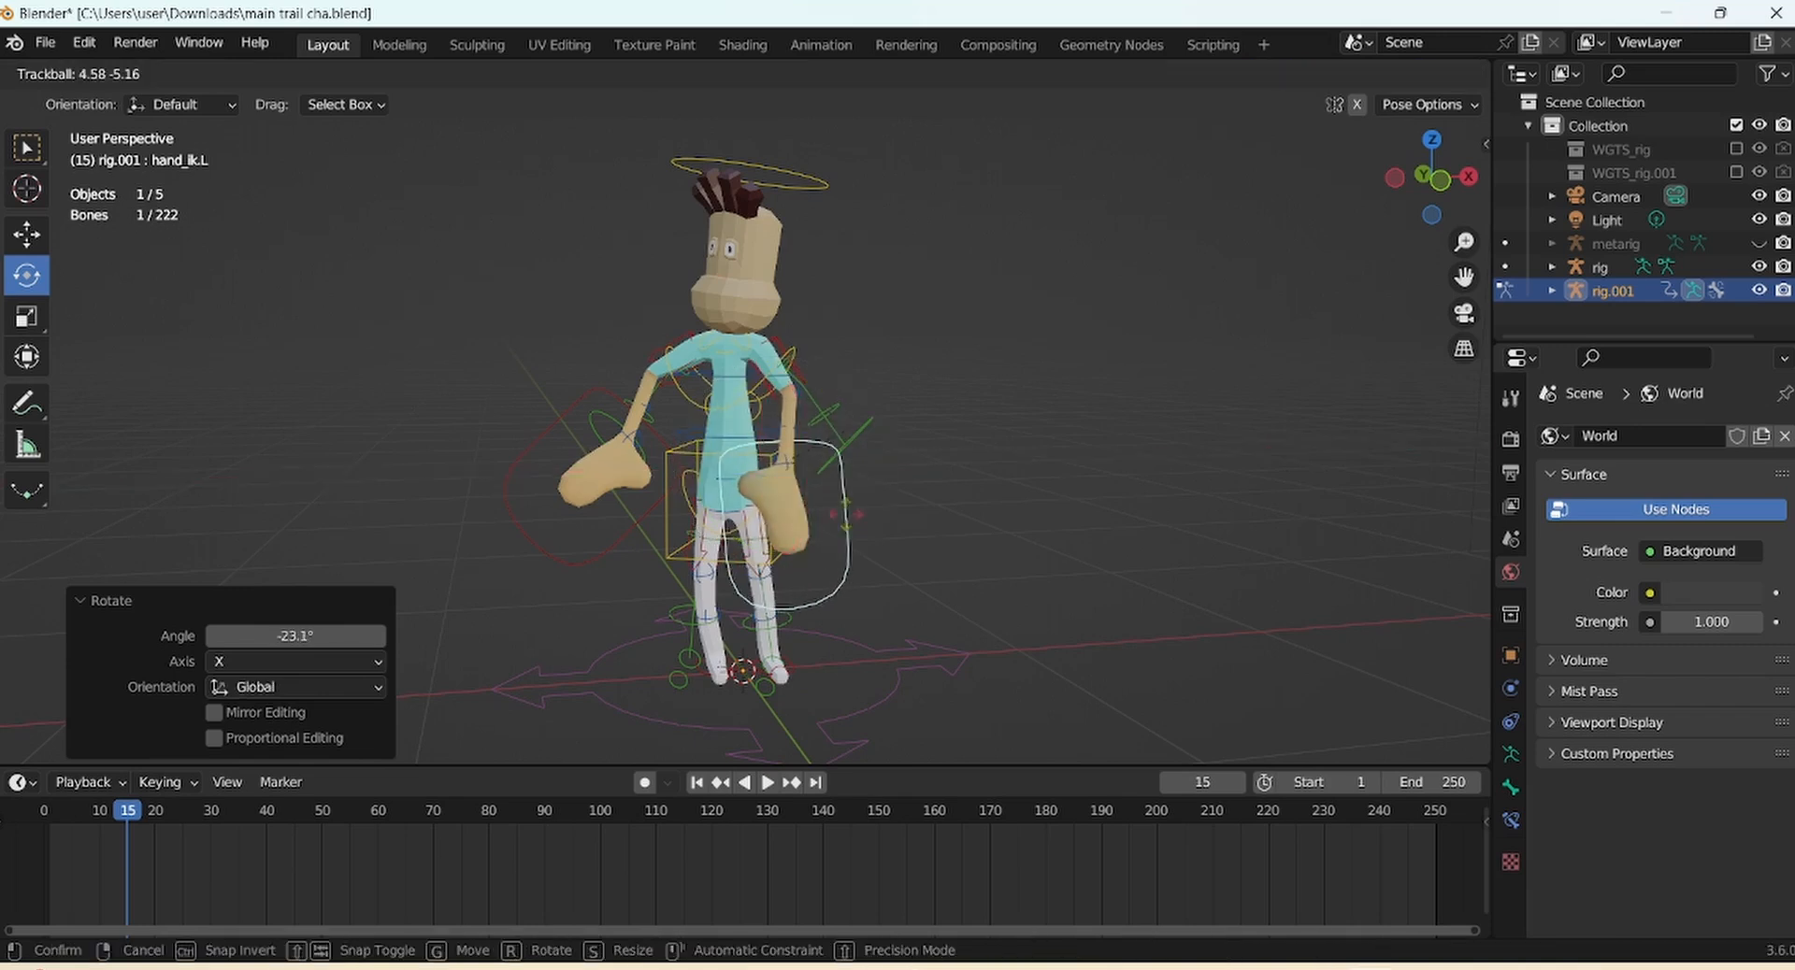
pyautogui.press('g')
pyautogui.click(853, 518)
pyautogui.click(559, 401)
# Rotate the right hand and reposition the right forearm control
pyautogui.moveTo(559, 401); pyautogui.dragTo(632, 410)
pyautogui.press('g')
pyautogui.click(669, 424)
pyautogui.click(680, 409)
pyautogui.press('g')
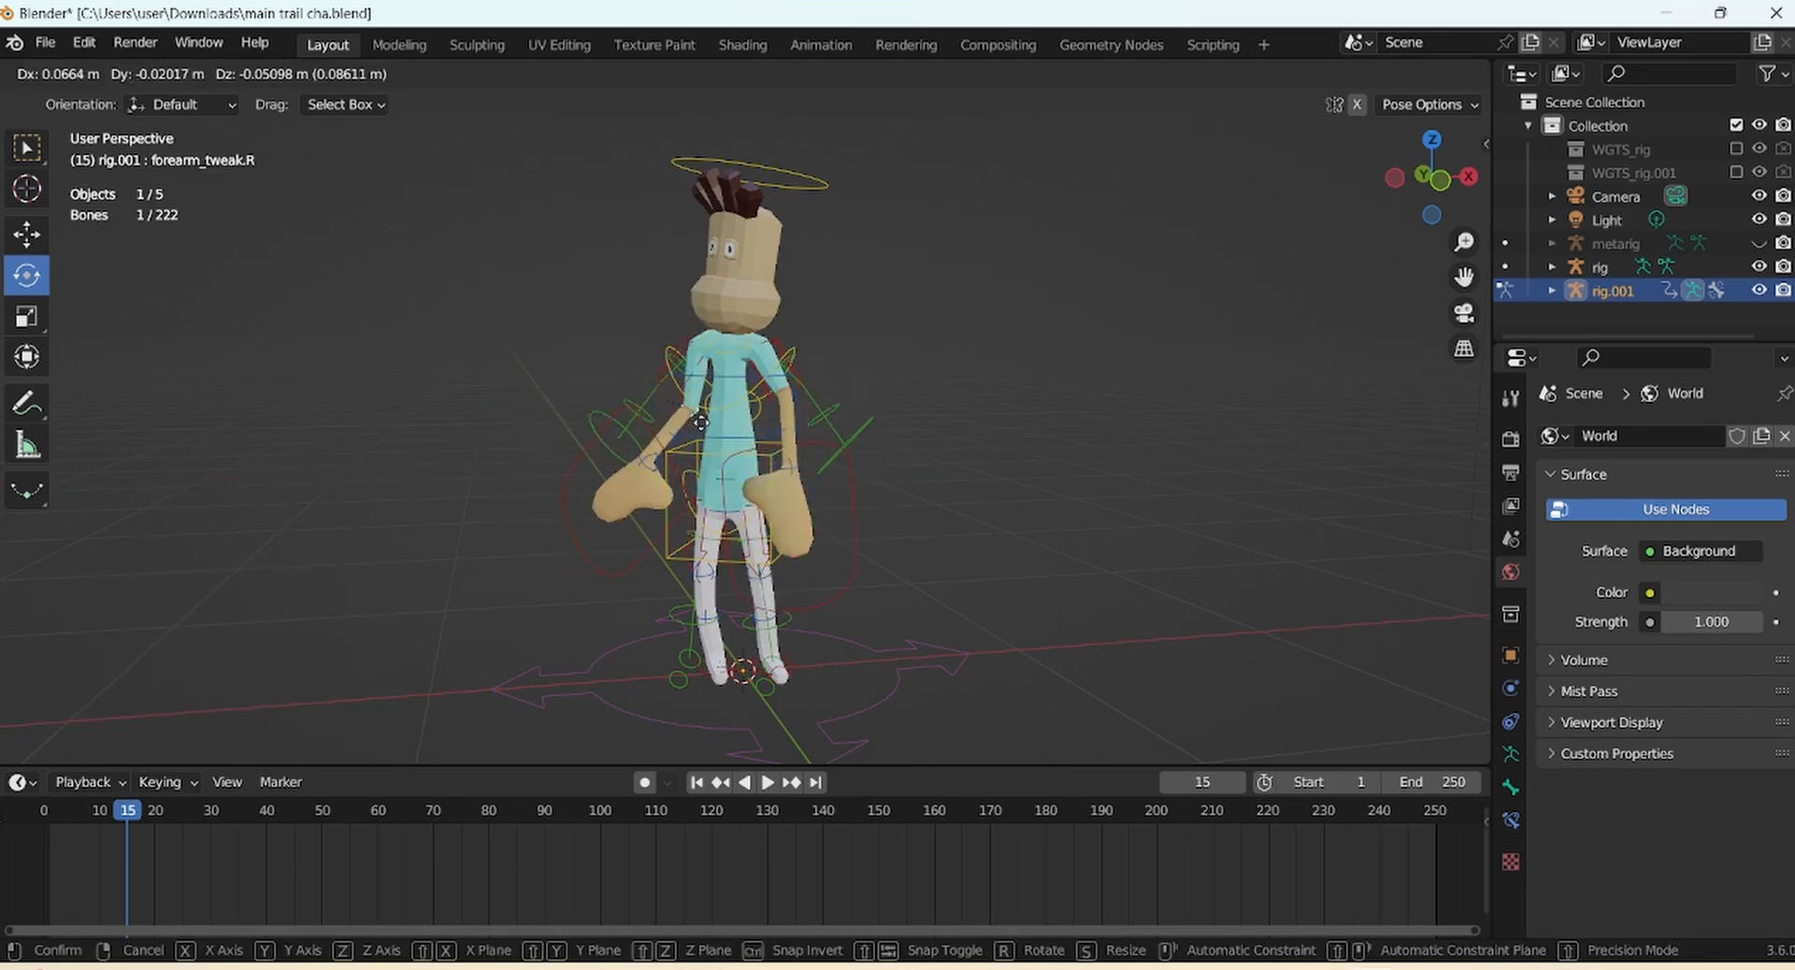
pyautogui.click(701, 423)
# Move the right shin control and rotate the right foot
pyautogui.click(709, 576)
pyautogui.press('g')
pyautogui.click(727, 593)
pyautogui.click(721, 669)
pyautogui.moveTo(672, 689); pyautogui.dragTo(626, 690)
pyautogui.click(1441, 181)
# Shift the left foot and shin, raise the torso slightly, and adjust the right shin
pyautogui.click(773, 667)
pyautogui.press('g')
pyautogui.click(820, 673)
pyautogui.click(755, 571)
pyautogui.press('g')
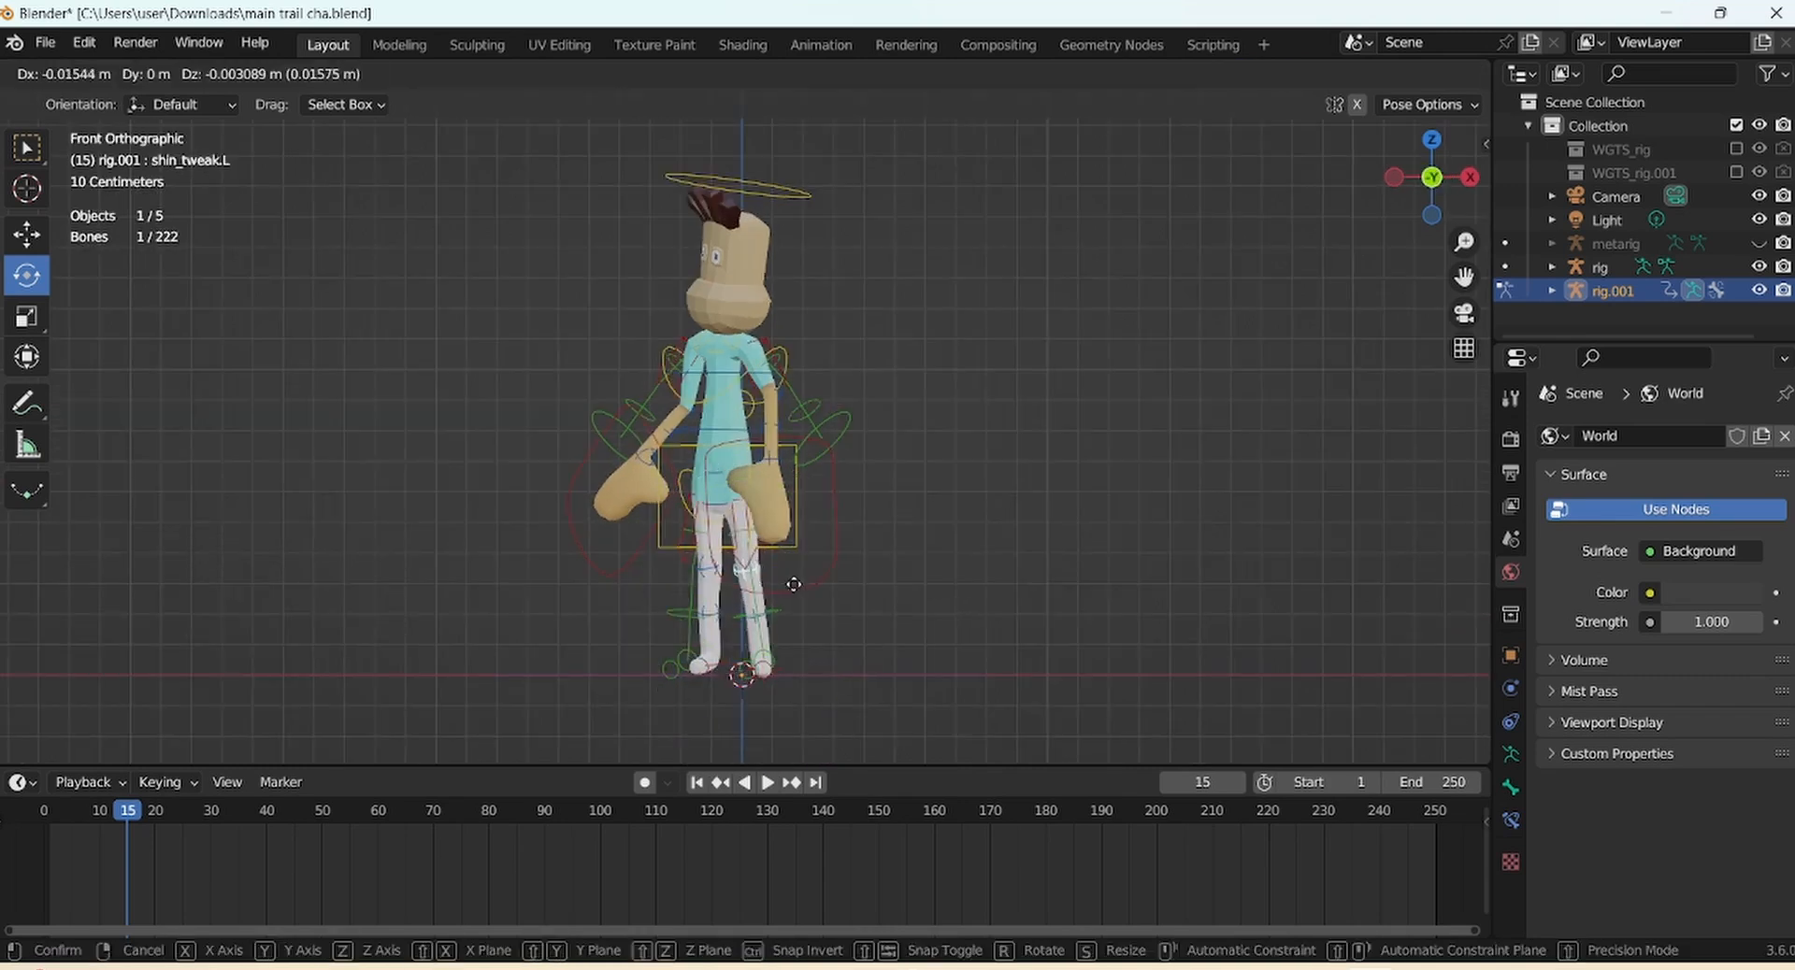
pyautogui.click(793, 584)
pyautogui.click(795, 545)
pyautogui.press('g')
pyautogui.click(792, 539)
pyautogui.click(709, 566)
pyautogui.press('g')
pyautogui.click(724, 563)
# Bend the upper spine slightly and turn the head
pyautogui.click(774, 428)
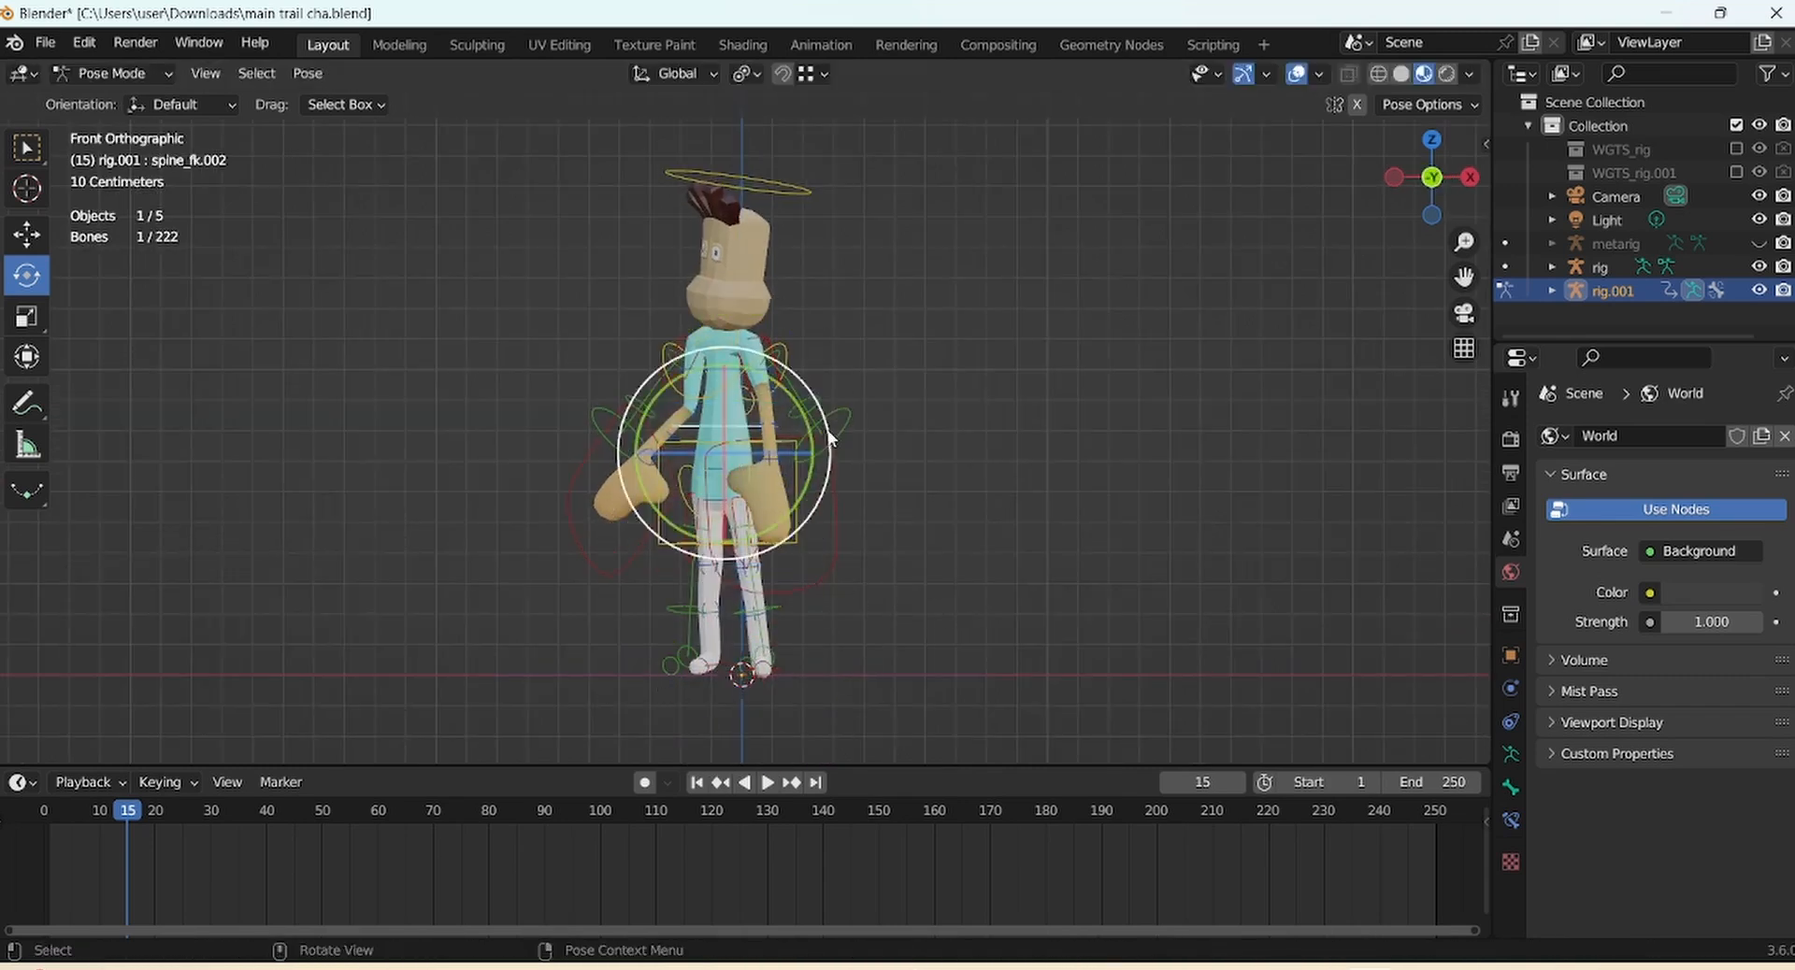
pyautogui.moveTo(830, 439); pyautogui.dragTo(830, 444)
pyautogui.click(794, 193)
pyautogui.moveTo(767, 302)
pyautogui.mouseDown()
pyautogui.moveTo(772, 262)
pyautogui.moveTo(780, 301)
pyautogui.mouseUp()
pyautogui.moveTo(825, 352); pyautogui.dragTo(824, 354)
# Reposition both hand controls and the right forearm control
pyautogui.click(835, 543)
pyautogui.press('g')
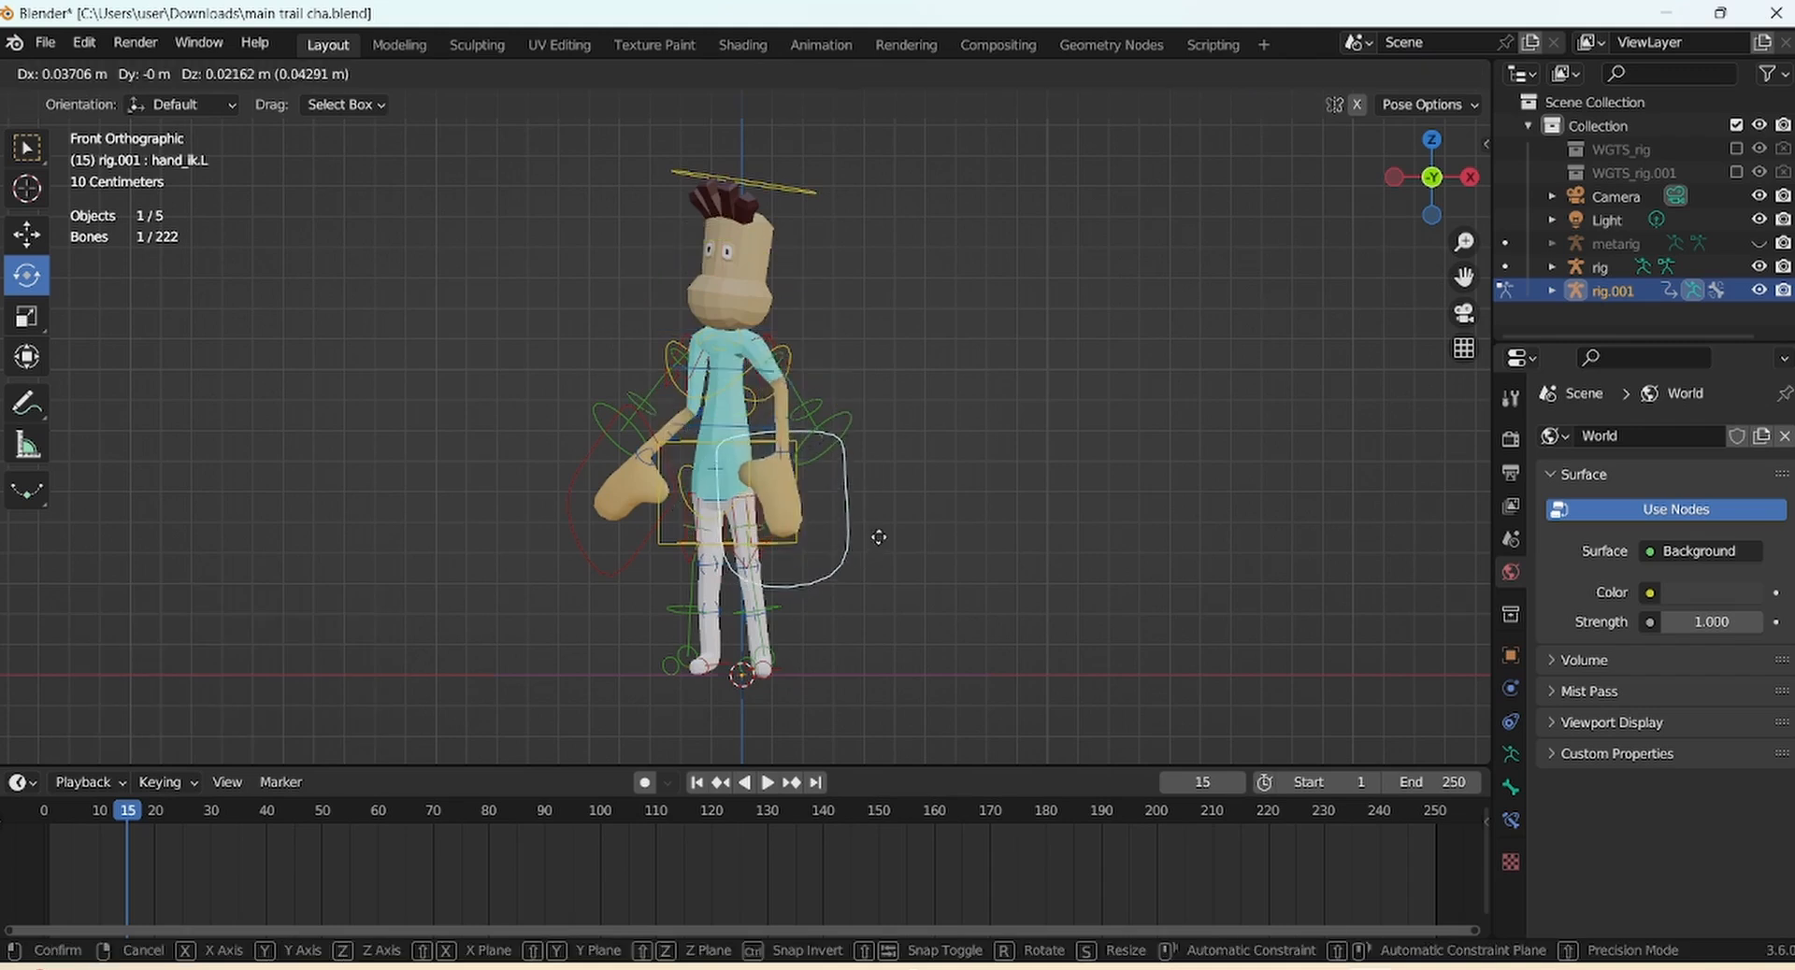
pyautogui.click(881, 541)
pyautogui.click(651, 544)
pyautogui.press('g')
pyautogui.click(661, 559)
pyautogui.press('g')
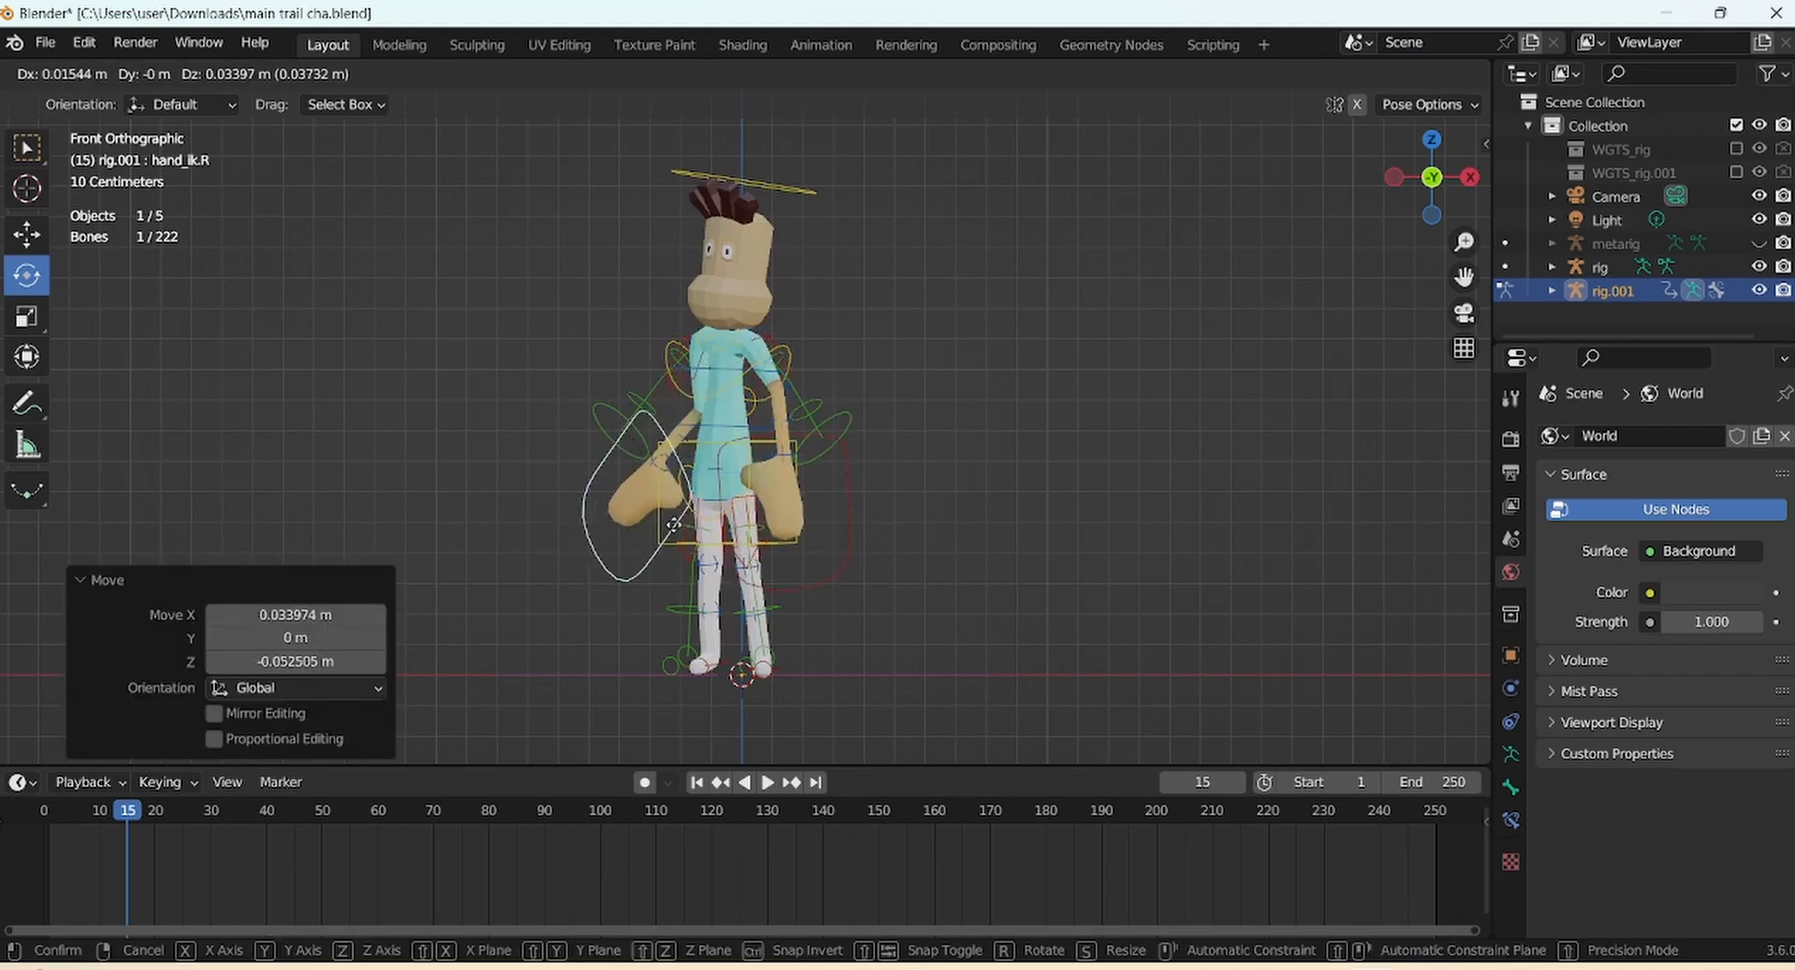
pyautogui.click(676, 535)
pyautogui.click(701, 413)
pyautogui.press('g')
pyautogui.click(694, 416)
# Rotate the head again and bend the upper spine further
pyautogui.click(794, 190)
pyautogui.moveTo(772, 268); pyautogui.dragTo(741, 248)
pyautogui.moveTo(816, 376); pyautogui.dragTo(815, 378)
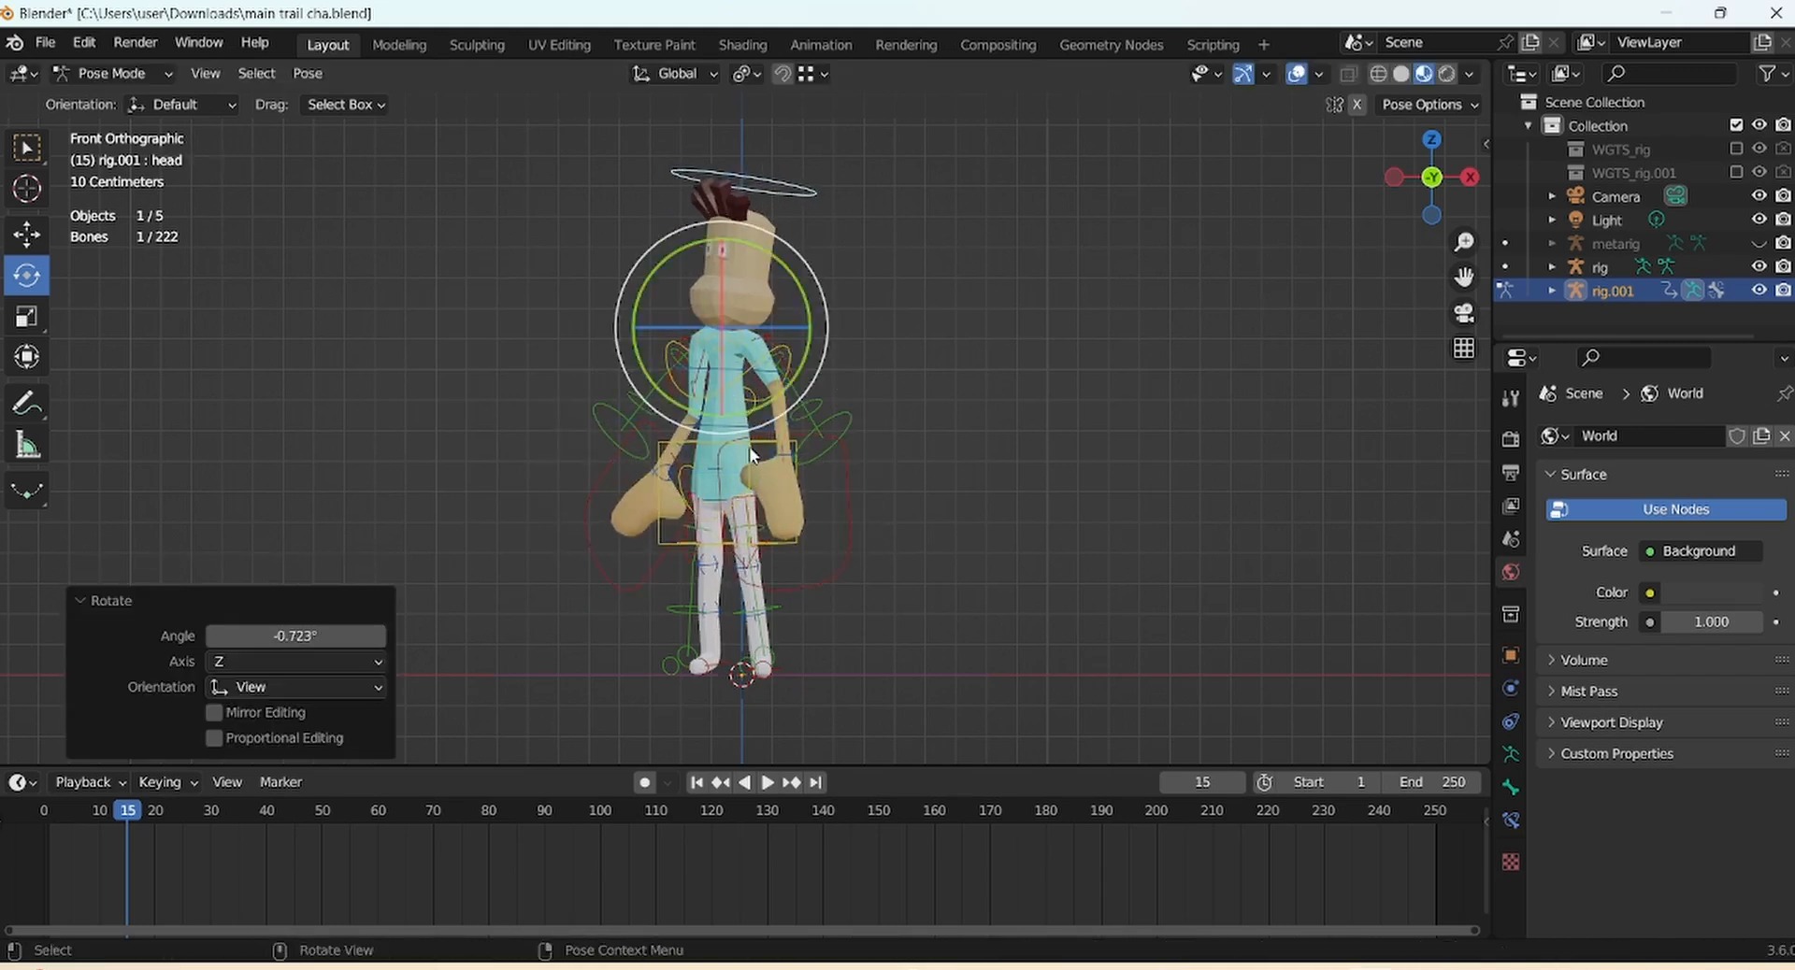
pyautogui.click(750, 434)
pyautogui.moveTo(830, 440); pyautogui.dragTo(813, 504)
# Move the torso along X, tilt it slightly, and shift the upper spine along X
pyautogui.click(797, 529)
pyautogui.press('g')
pyautogui.press('x')
pyautogui.click(803, 522)
pyautogui.moveTo(793, 481)
pyautogui.mouseDown()
pyautogui.moveTo(808, 429)
pyautogui.moveTo(806, 452)
pyautogui.mouseUp()
pyautogui.click(759, 438)
pyautogui.press('g')
pyautogui.press('x')
pyautogui.click(809, 430)
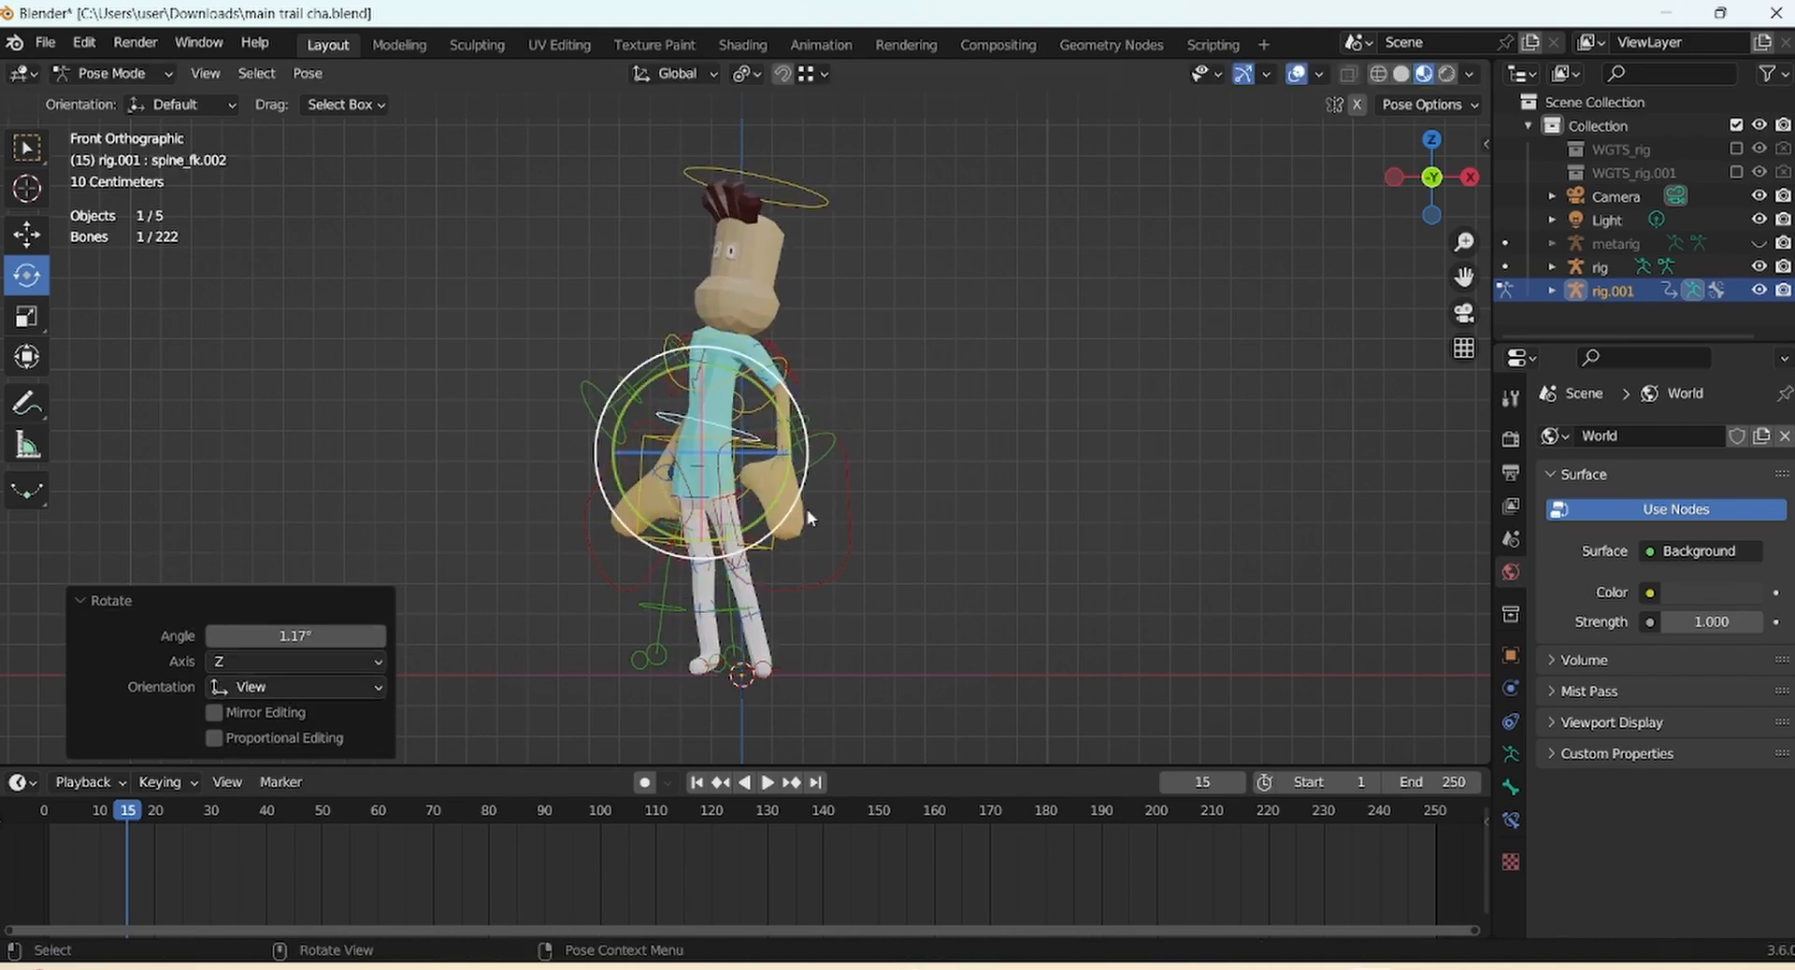
# Lower both hands once more and turn the head a fraction of a degree
pyautogui.click(838, 574)
pyautogui.press('g')
pyautogui.click(834, 581)
pyautogui.click(645, 579)
pyautogui.press('g')
pyautogui.click(632, 586)
pyautogui.click(817, 200)
pyautogui.moveTo(821, 286); pyautogui.dragTo(775, 340)
# Adjust the right shin control and the shin_tweak.R.001 bone
pyautogui.click(765, 668)
pyautogui.click(707, 567)
pyautogui.press('g')
pyautogui.click(705, 564)
pyautogui.click(710, 619)
pyautogui.press('g')
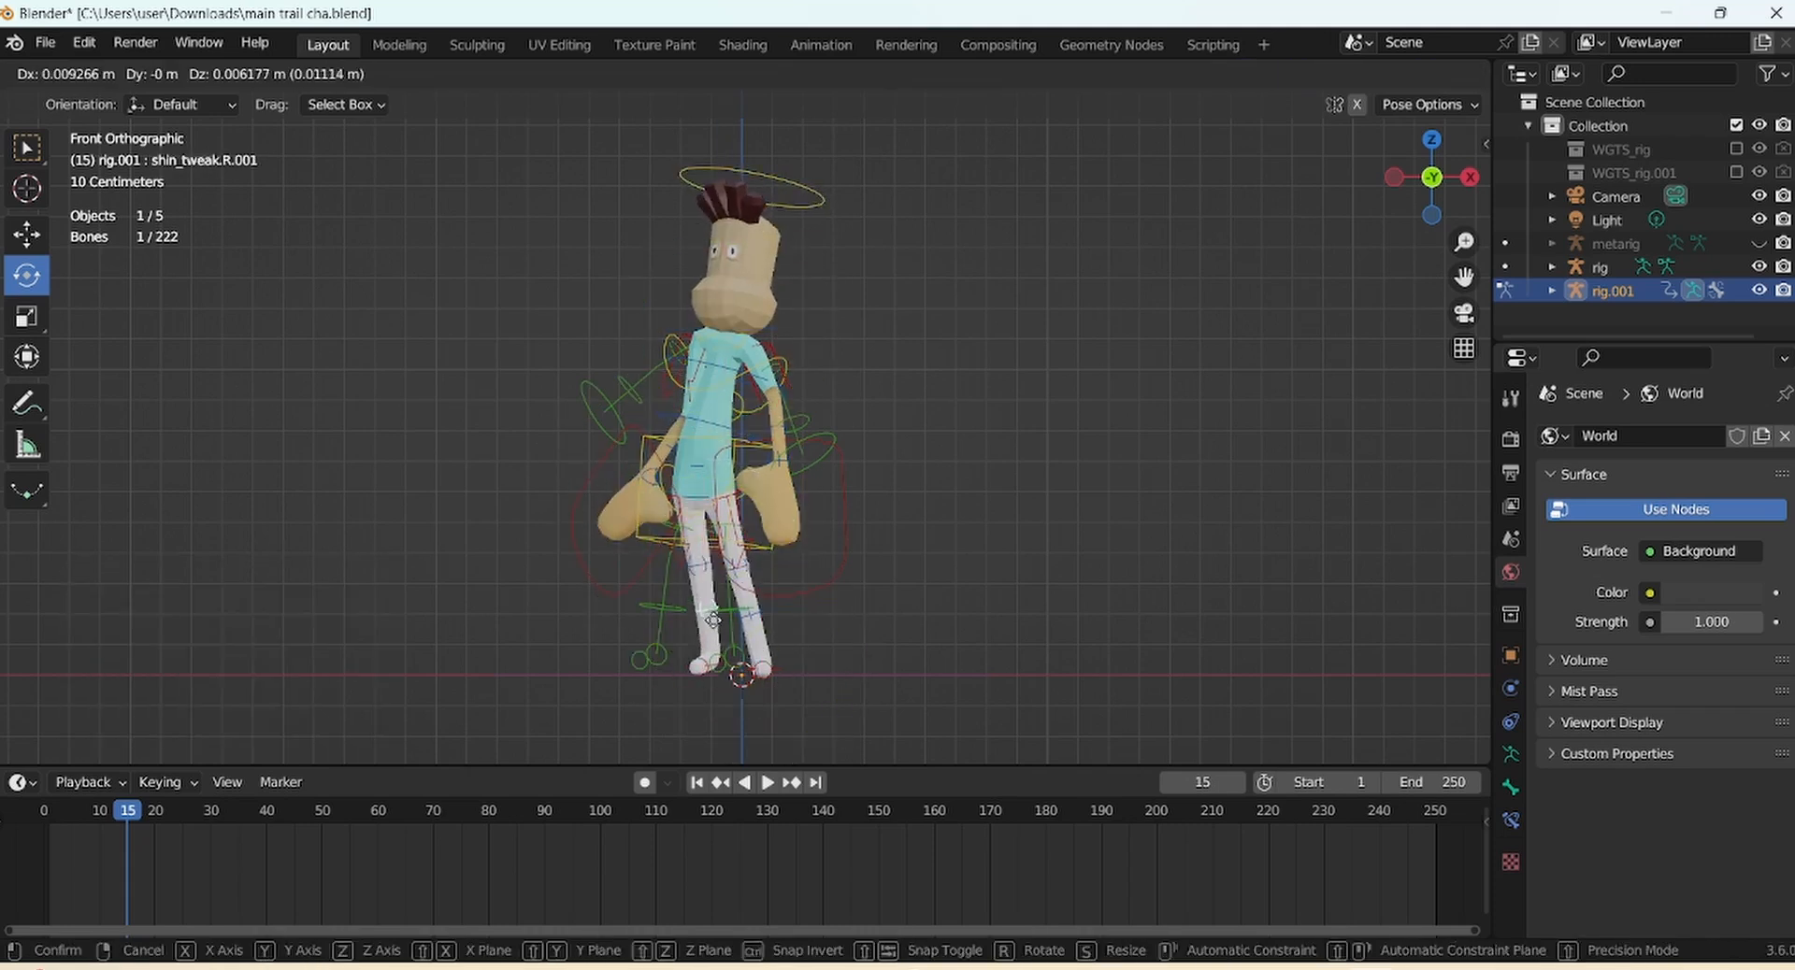
pyautogui.click(713, 620)
# Move and rotate the spine_fk.002 bone to turn the spine
pyautogui.click(804, 422)
pyautogui.click(736, 445)
pyautogui.press('g')
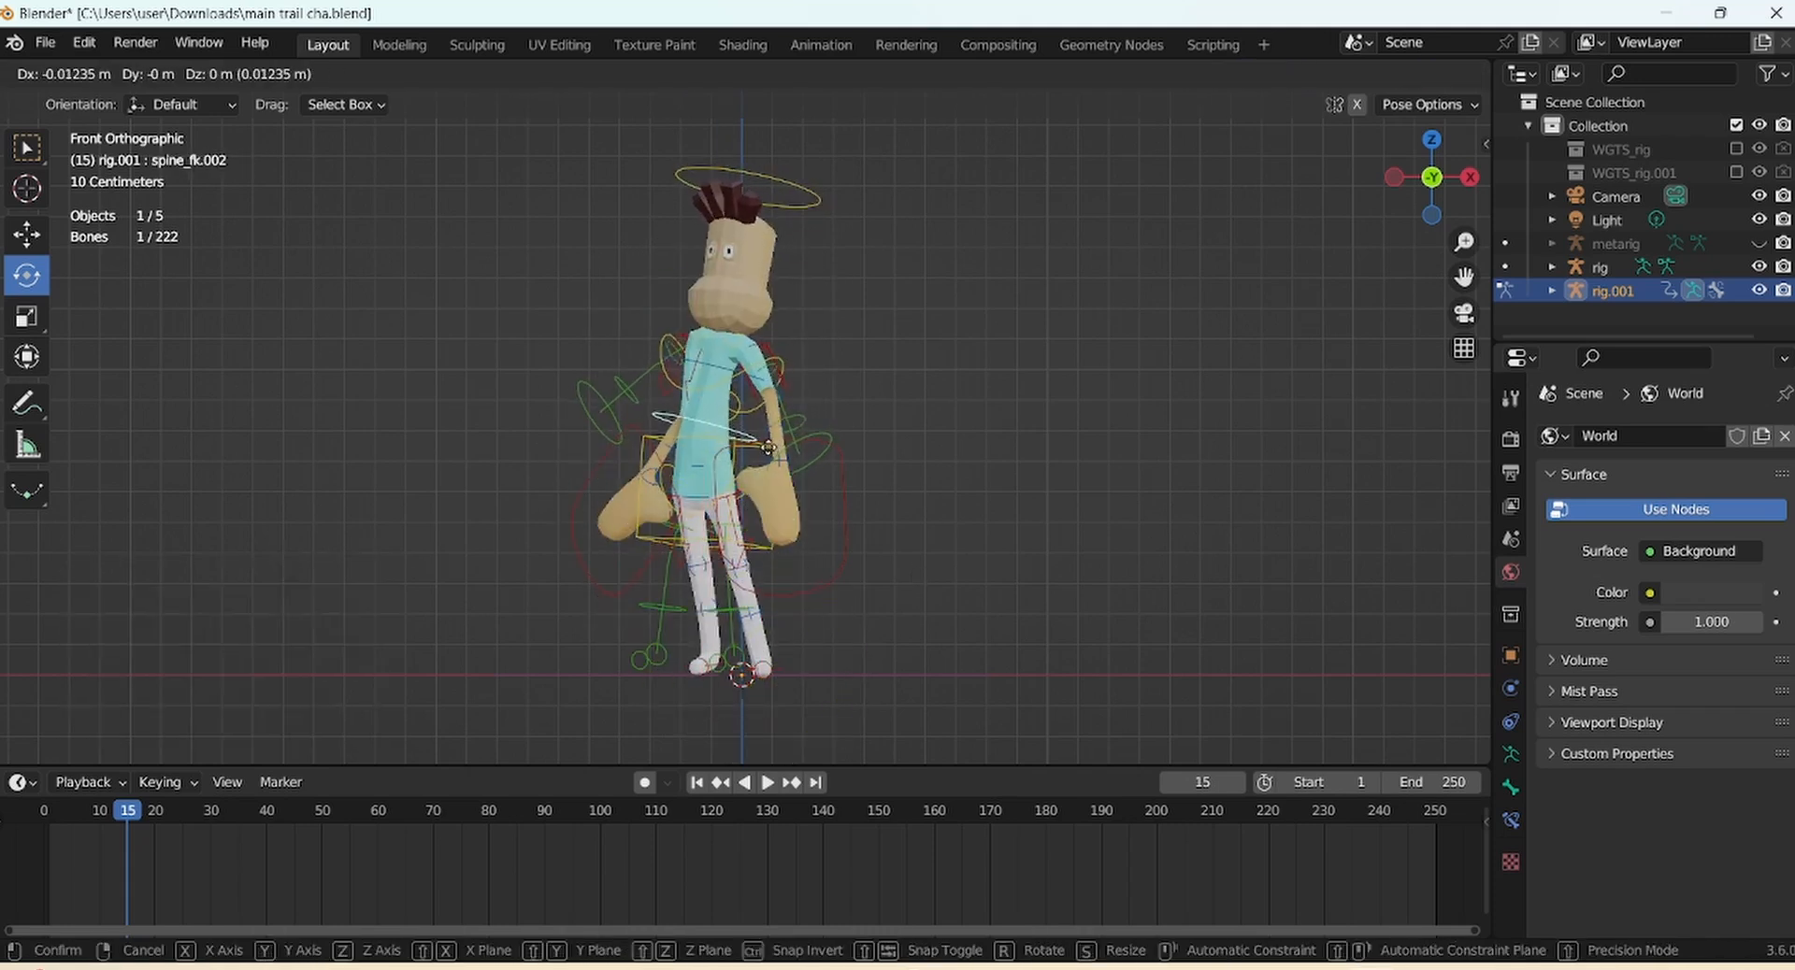
pyautogui.click(772, 444)
pyautogui.moveTo(817, 440); pyautogui.dragTo(816, 444)
pyautogui.moveTo(662, 437); pyautogui.dragTo(694, 442)
pyautogui.click(926, 389)
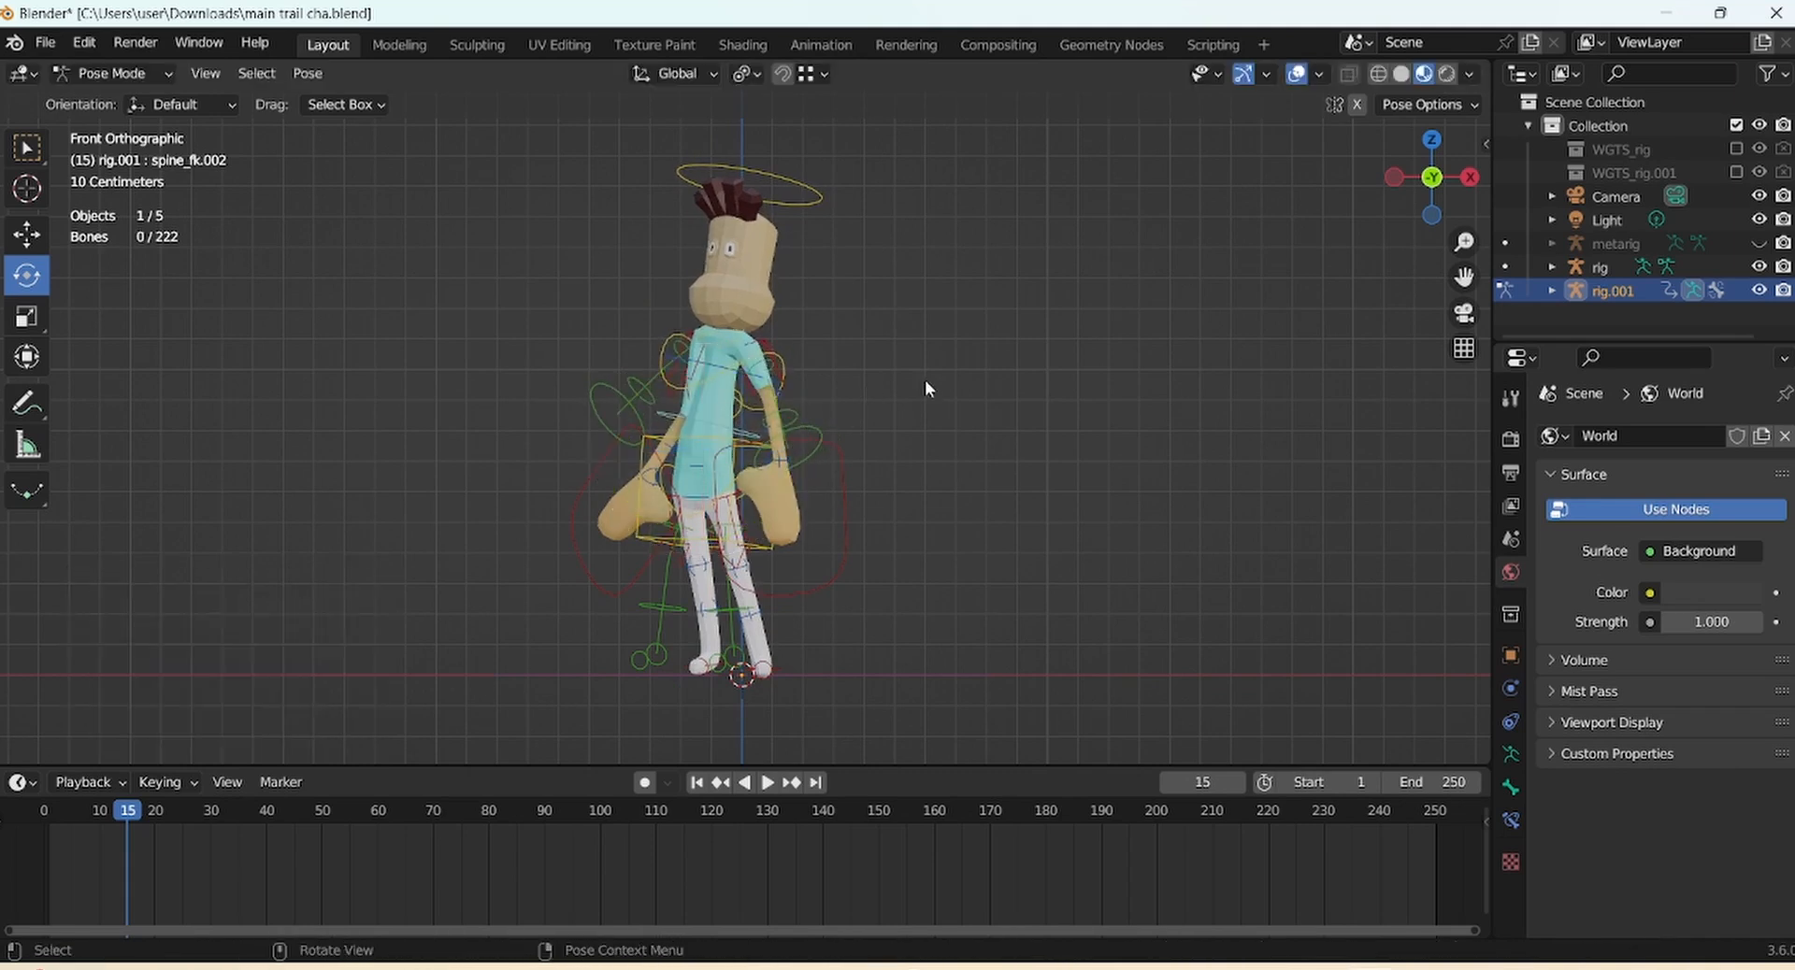
# Check the pose with overlays hidden, then refine the right forearm from behind and the side
pyautogui.click(1297, 74)
pyautogui.click(1296, 74)
pyautogui.moveTo(1224, 140); pyautogui.dragTo(846, 164, button='middle')
pyautogui.click(795, 413)
pyautogui.press('g')
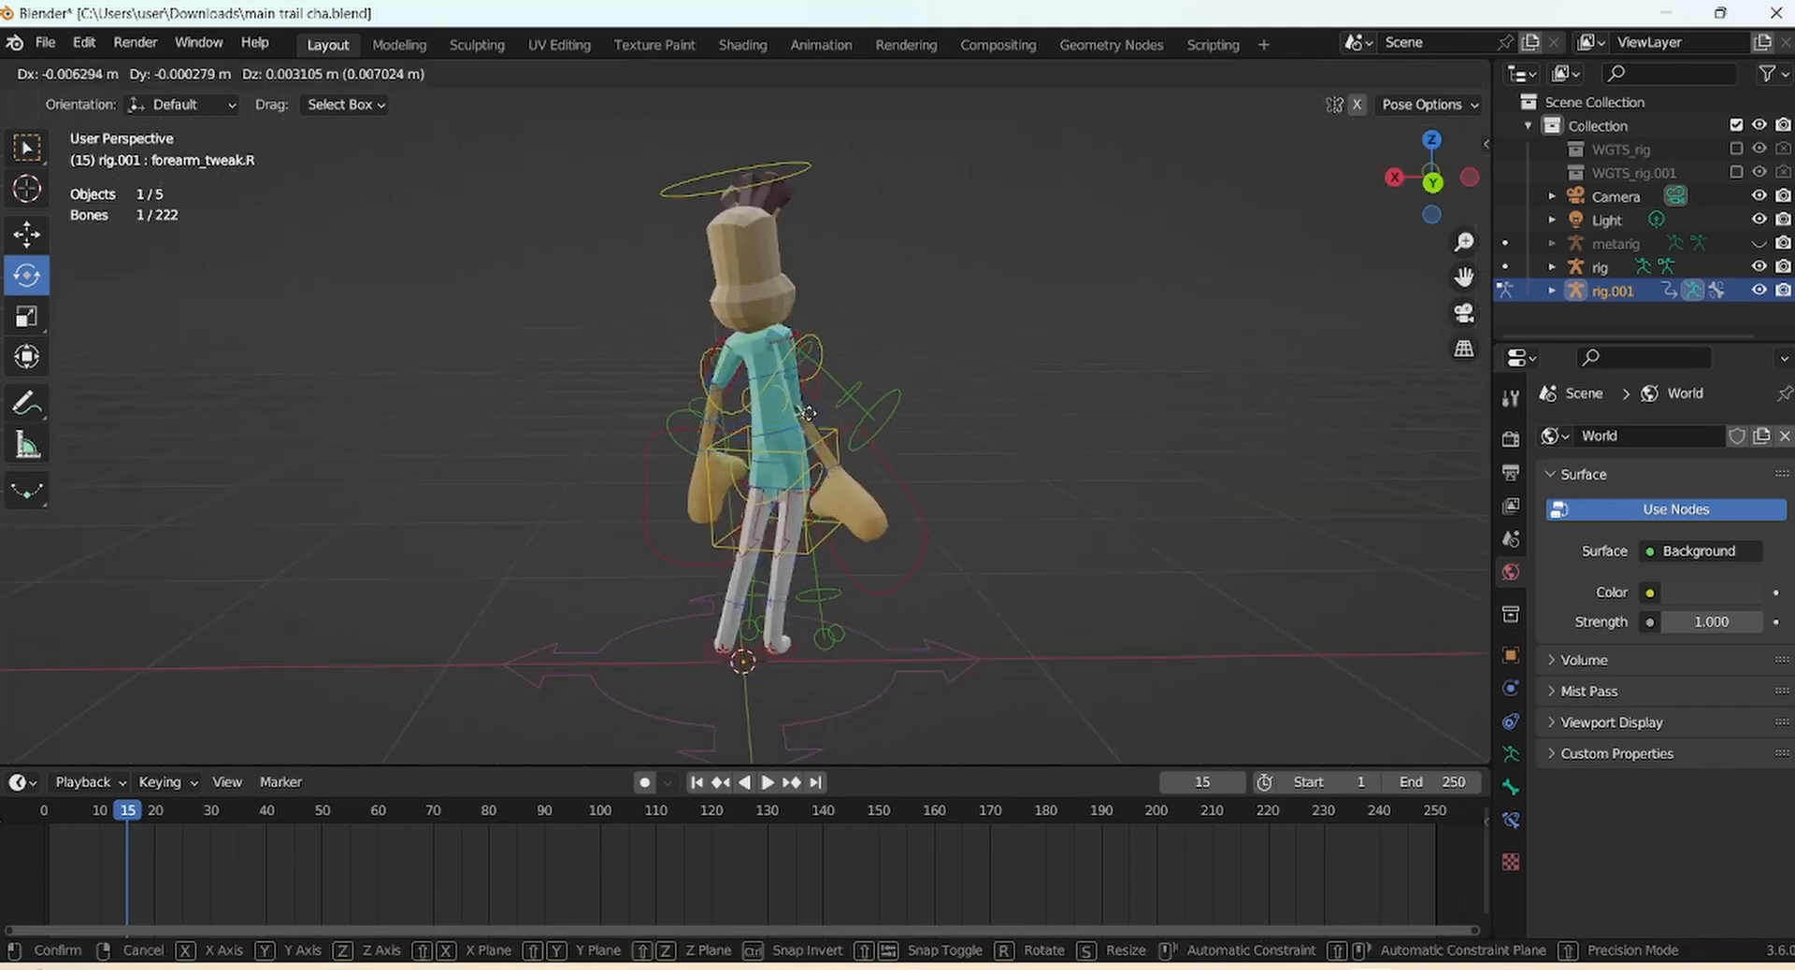
pyautogui.click(811, 403)
pyautogui.moveTo(1128, 304); pyautogui.dragTo(894, 435, button='middle')
pyautogui.press('g')
pyautogui.click(868, 427)
pyautogui.moveTo(846, 379); pyautogui.dragTo(1072, 397, button='middle')
pyautogui.press('g')
pyautogui.click(1056, 398)
# Rotate the right hand control into place from the front view
pyautogui.moveTo(1431, 177); pyautogui.dragTo(845, 105)
pyautogui.click(587, 519)
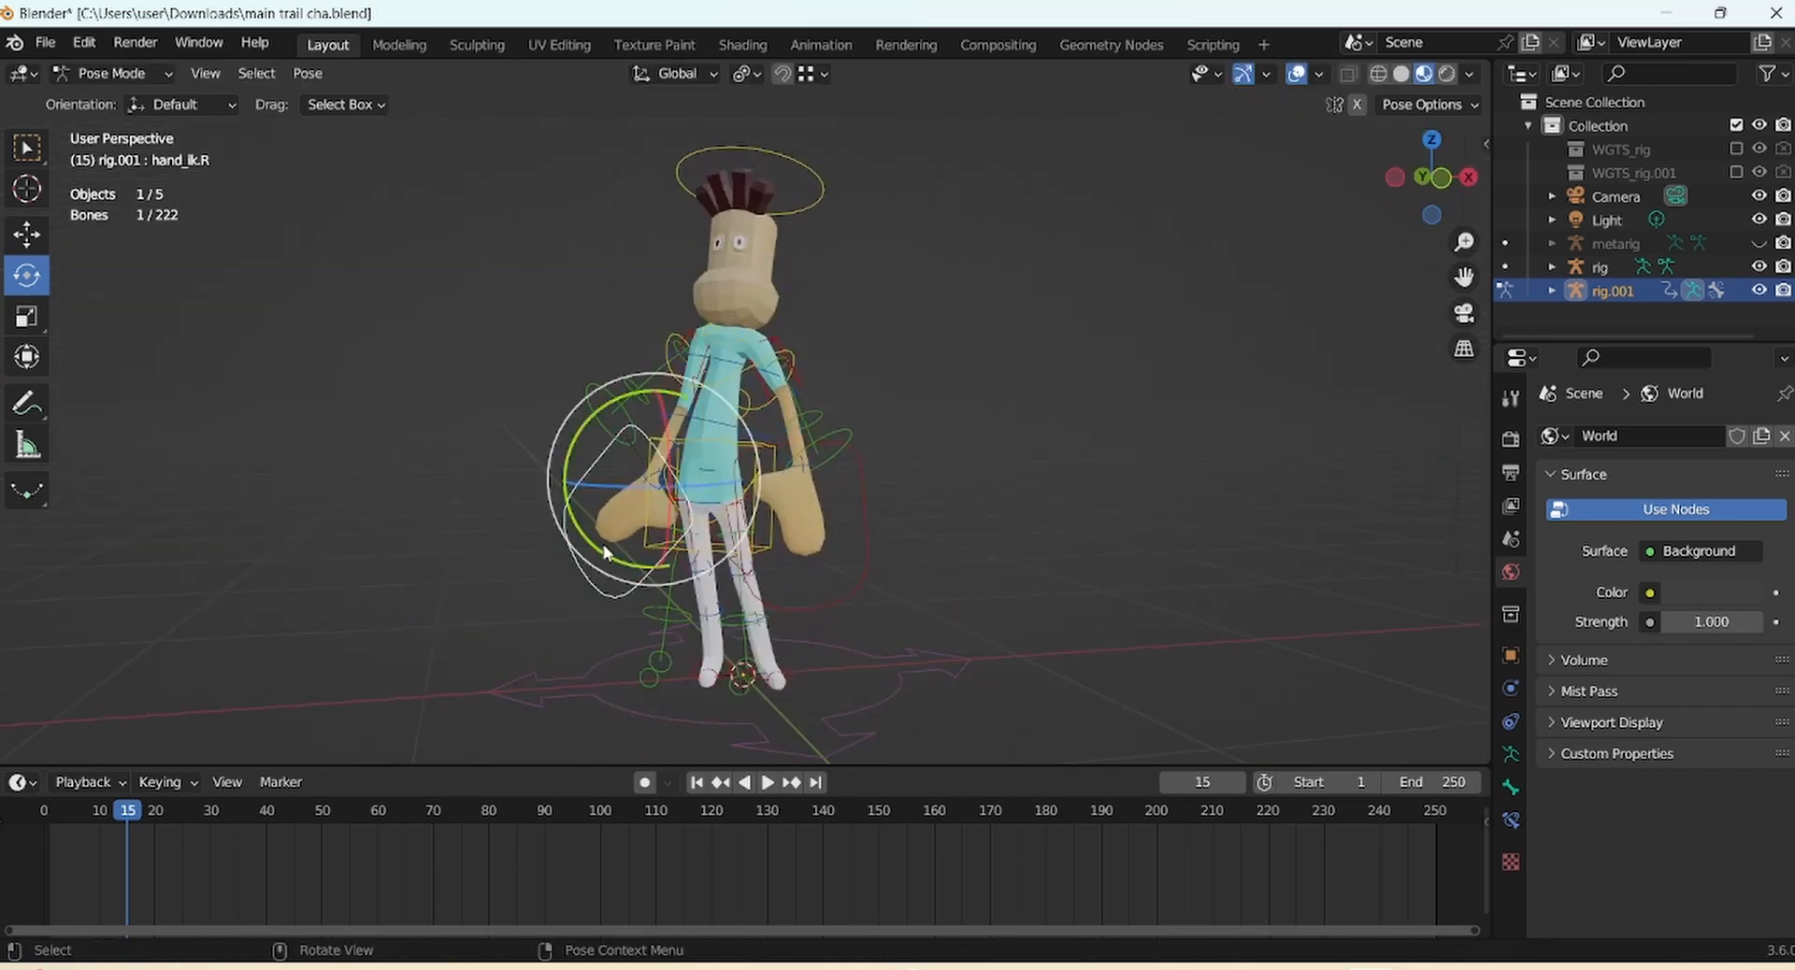
pyautogui.moveTo(591, 514); pyautogui.dragTo(489, 416)
pyautogui.press('KP_1')
pyautogui.moveTo(620, 490); pyautogui.dragTo(658, 493)
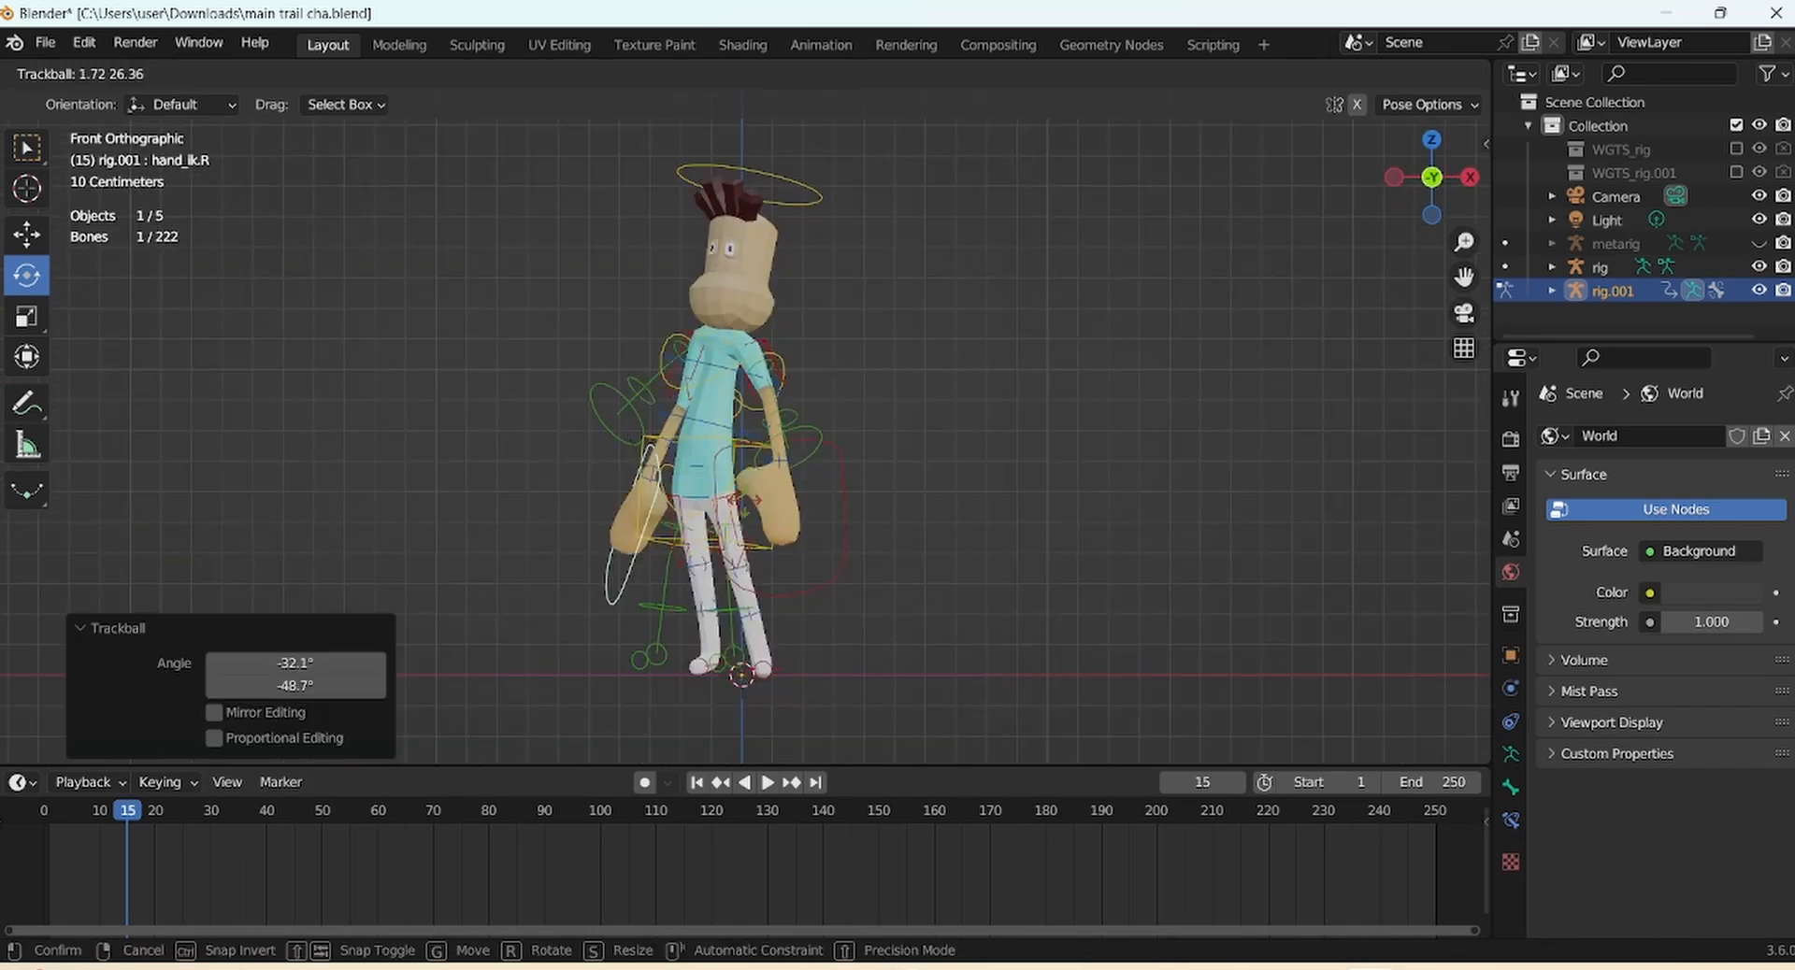
# Turn the right hand slightly and nudge the left hand into its final position
pyautogui.moveTo(869, 425); pyautogui.dragTo(652, 488)
pyautogui.click(640, 512)
pyautogui.click(613, 567)
pyautogui.moveTo(613, 572); pyautogui.dragTo(617, 574)
pyautogui.moveTo(1464, 242); pyautogui.dragTo(1460, 273)
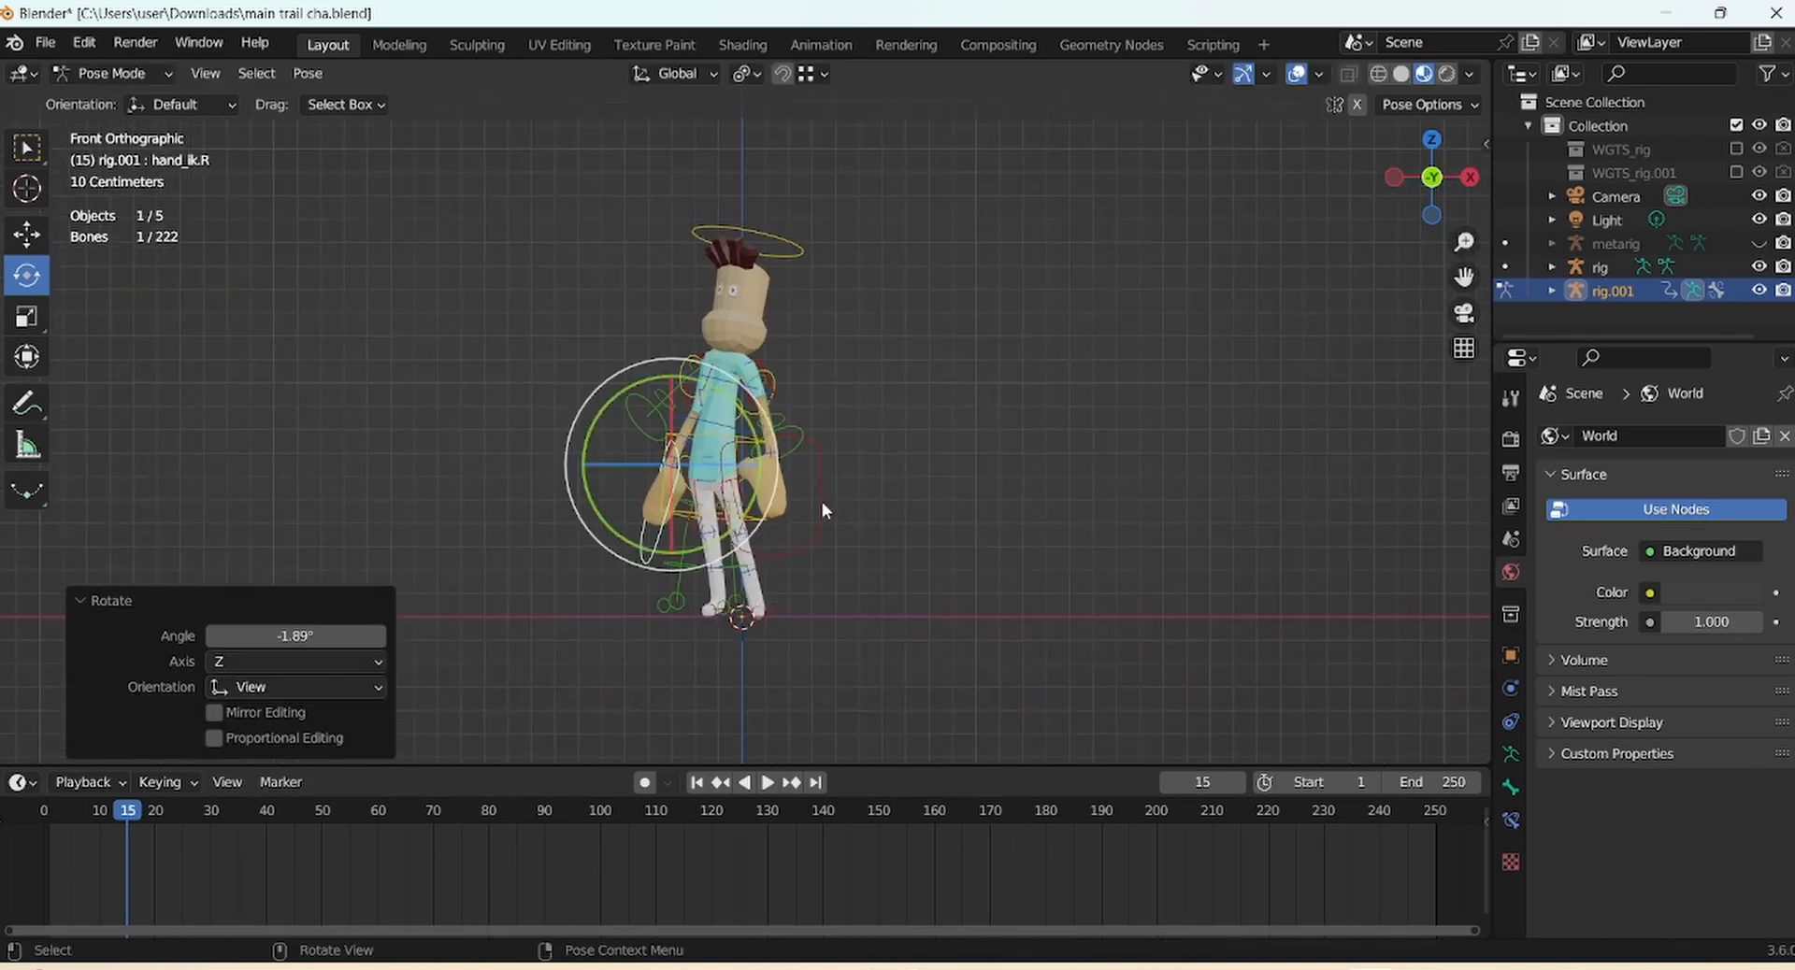
pyautogui.click(821, 516)
pyautogui.press('g')
pyautogui.click(811, 518)
# Preview the clean pose with overlays hidden, restore the overlays, and slightly turn the right hand
pyautogui.click(1295, 75)
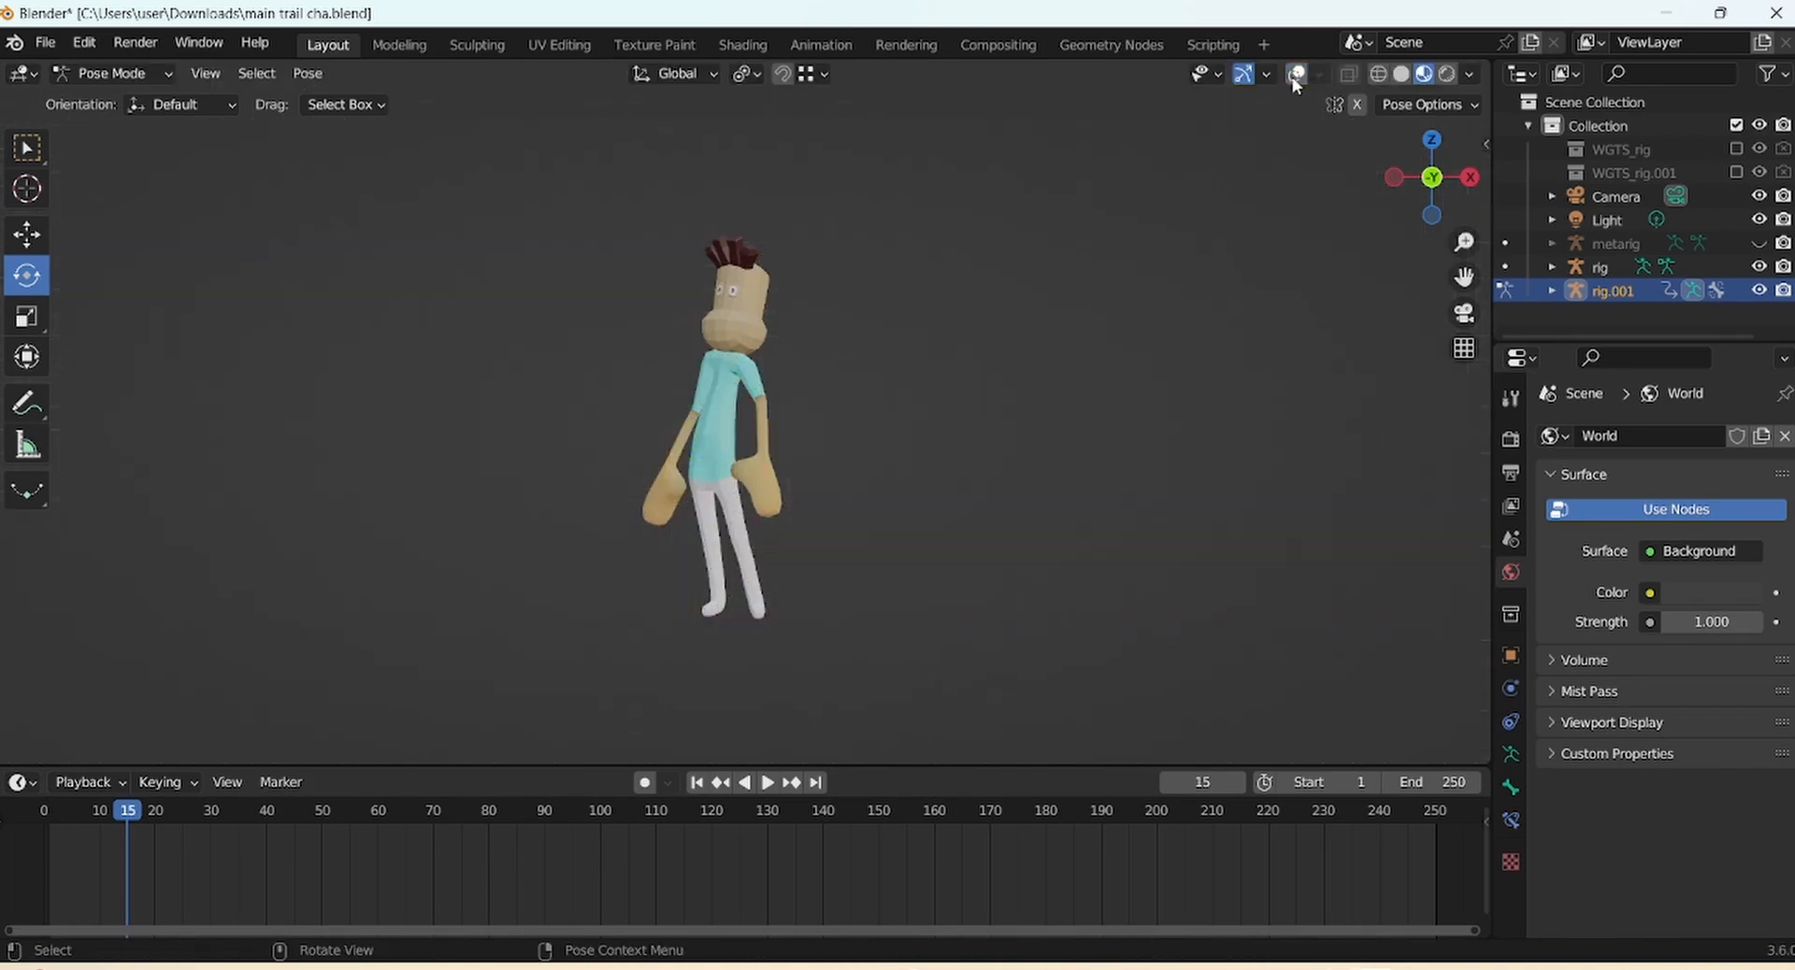
pyautogui.click(1295, 77)
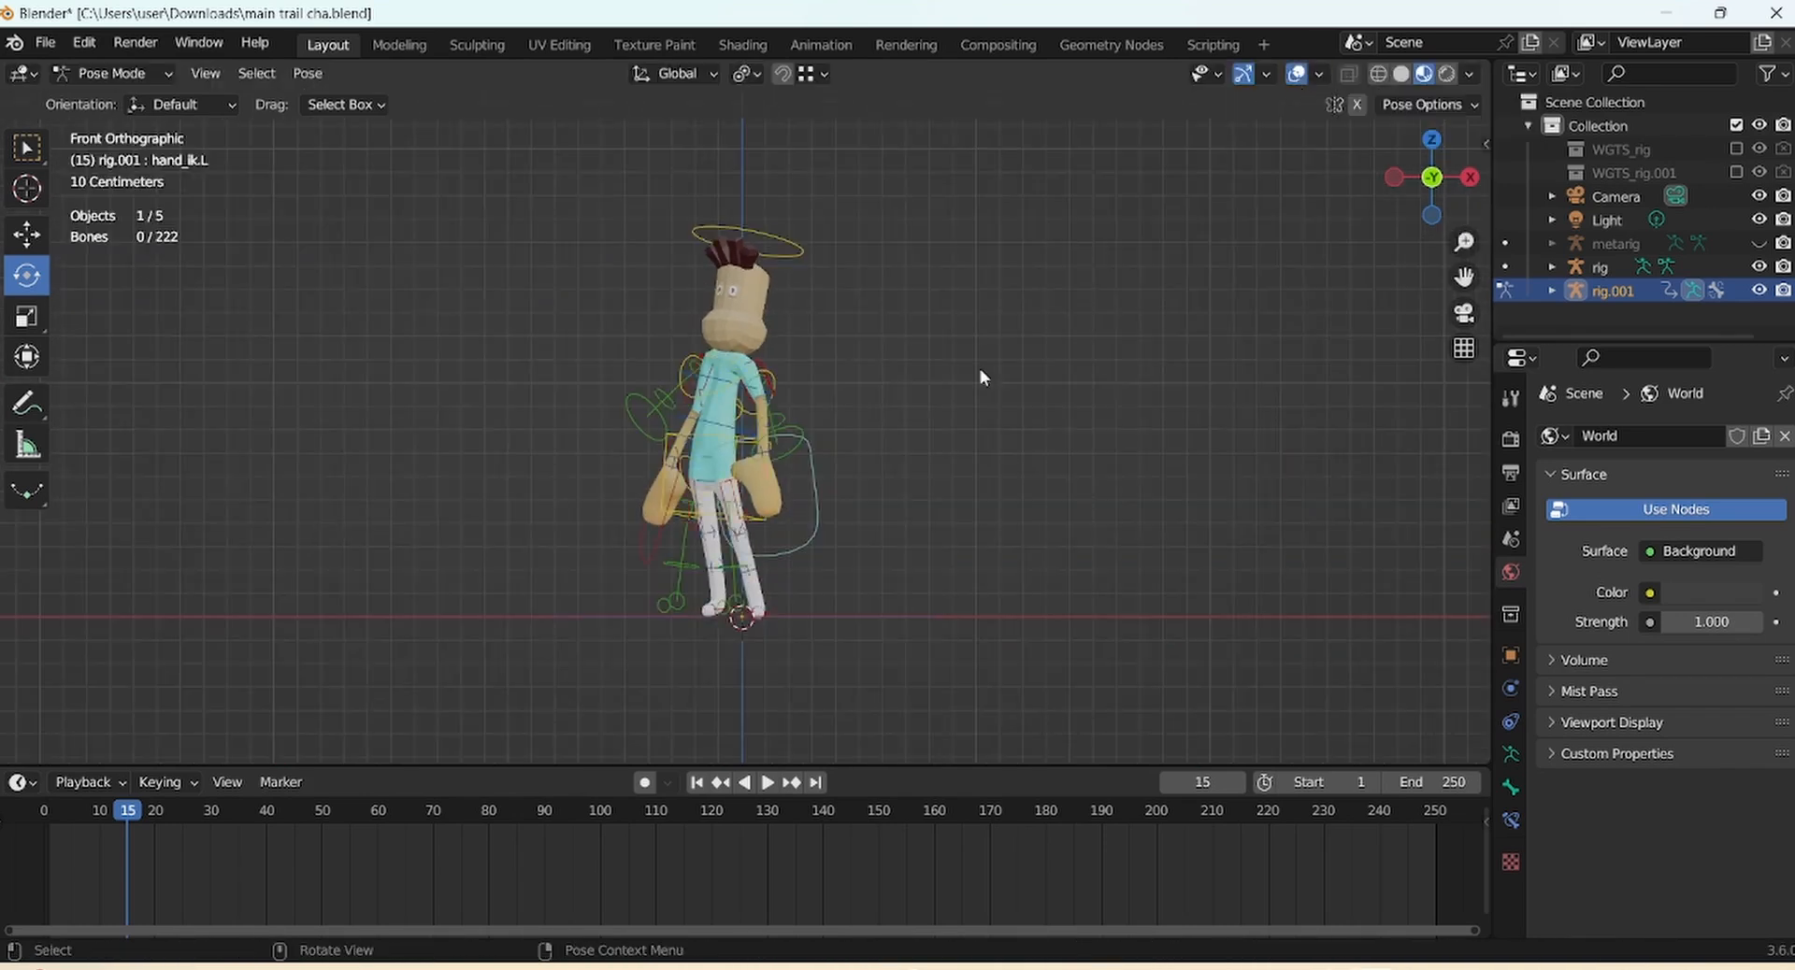
pyautogui.click(667, 558)
pyautogui.click(811, 318)
# Keyframe the pose of all rig bones at frame 1 and enlarge the timeline area
pyautogui.press('a')
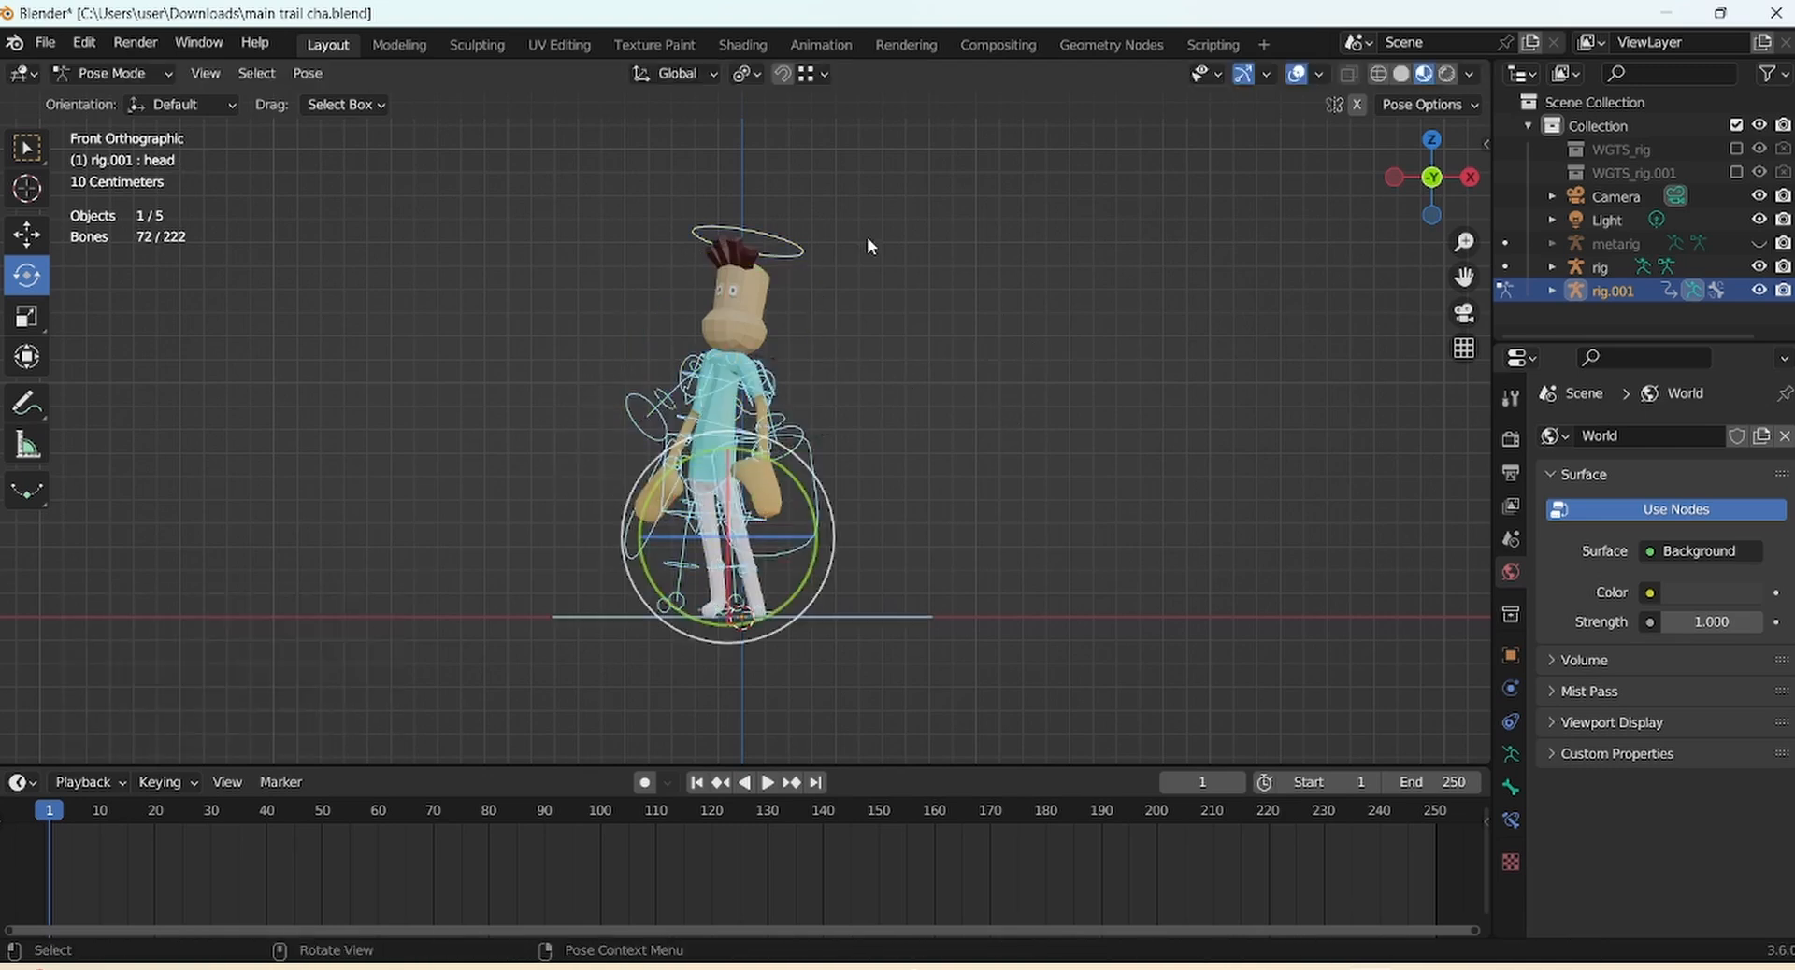
pyautogui.press('i')
pyautogui.click(950, 474)
pyautogui.moveTo(935, 756); pyautogui.dragTo(928, 636)
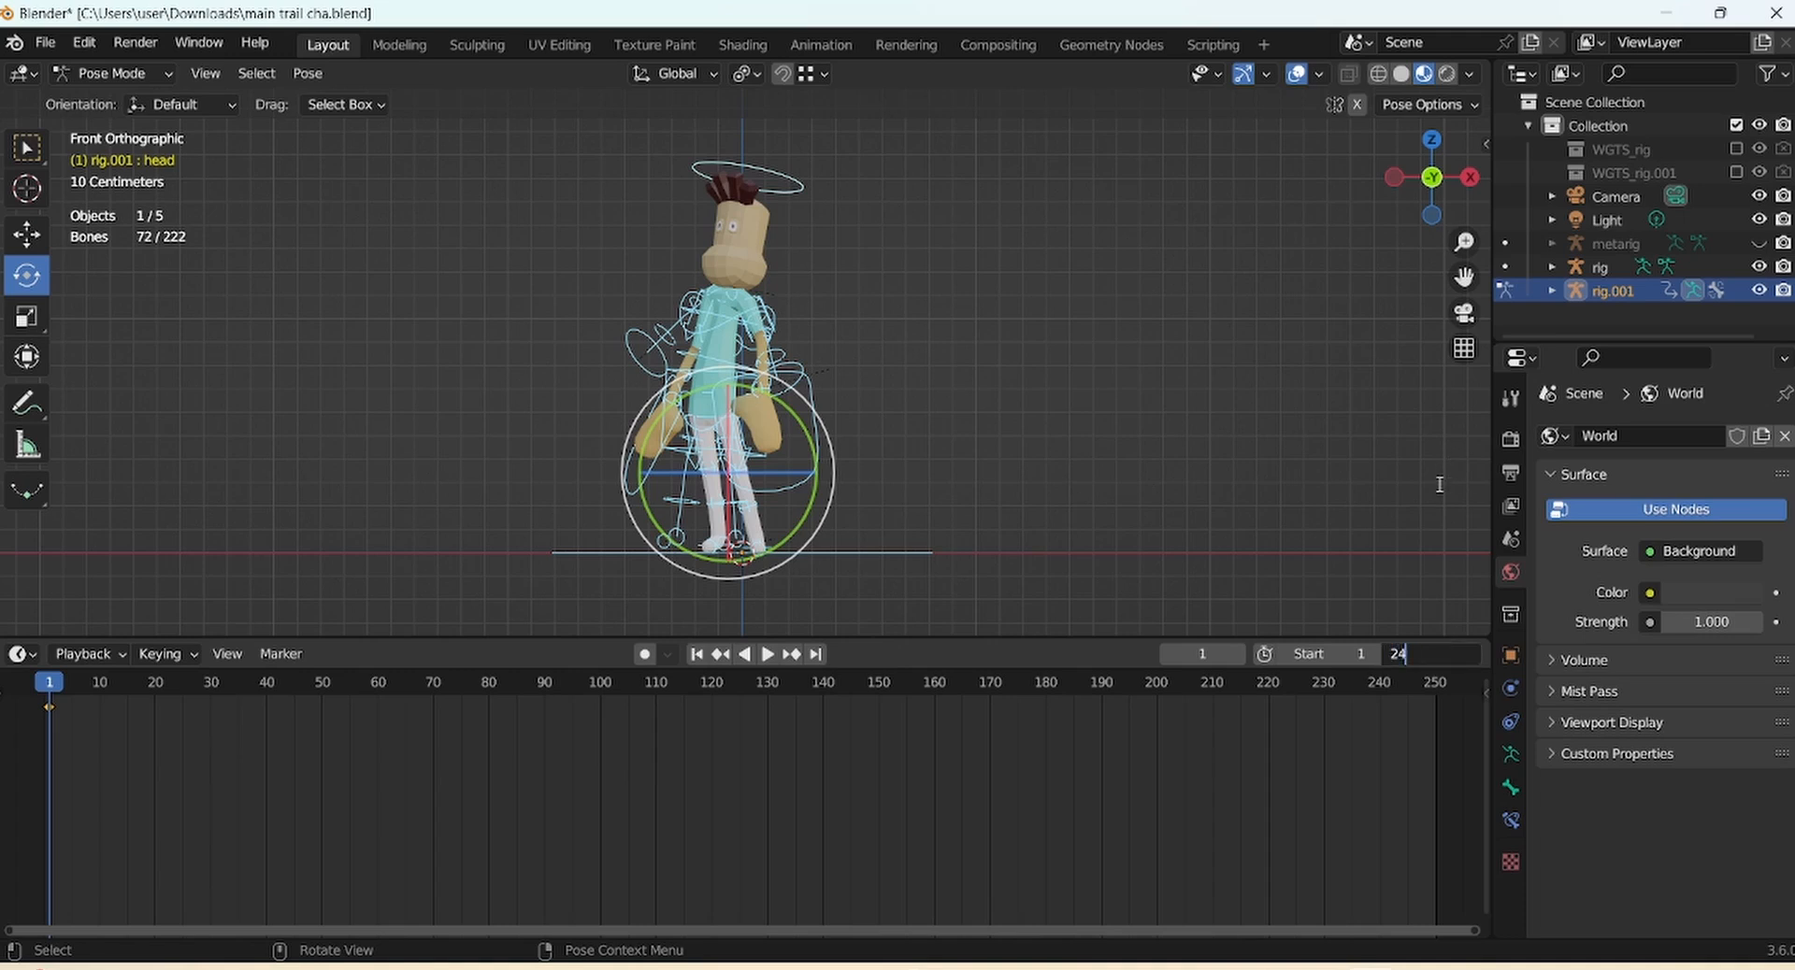
# Confirm 24 as the end frame and copy the frame-1 keyframes
pyautogui.press('Return')
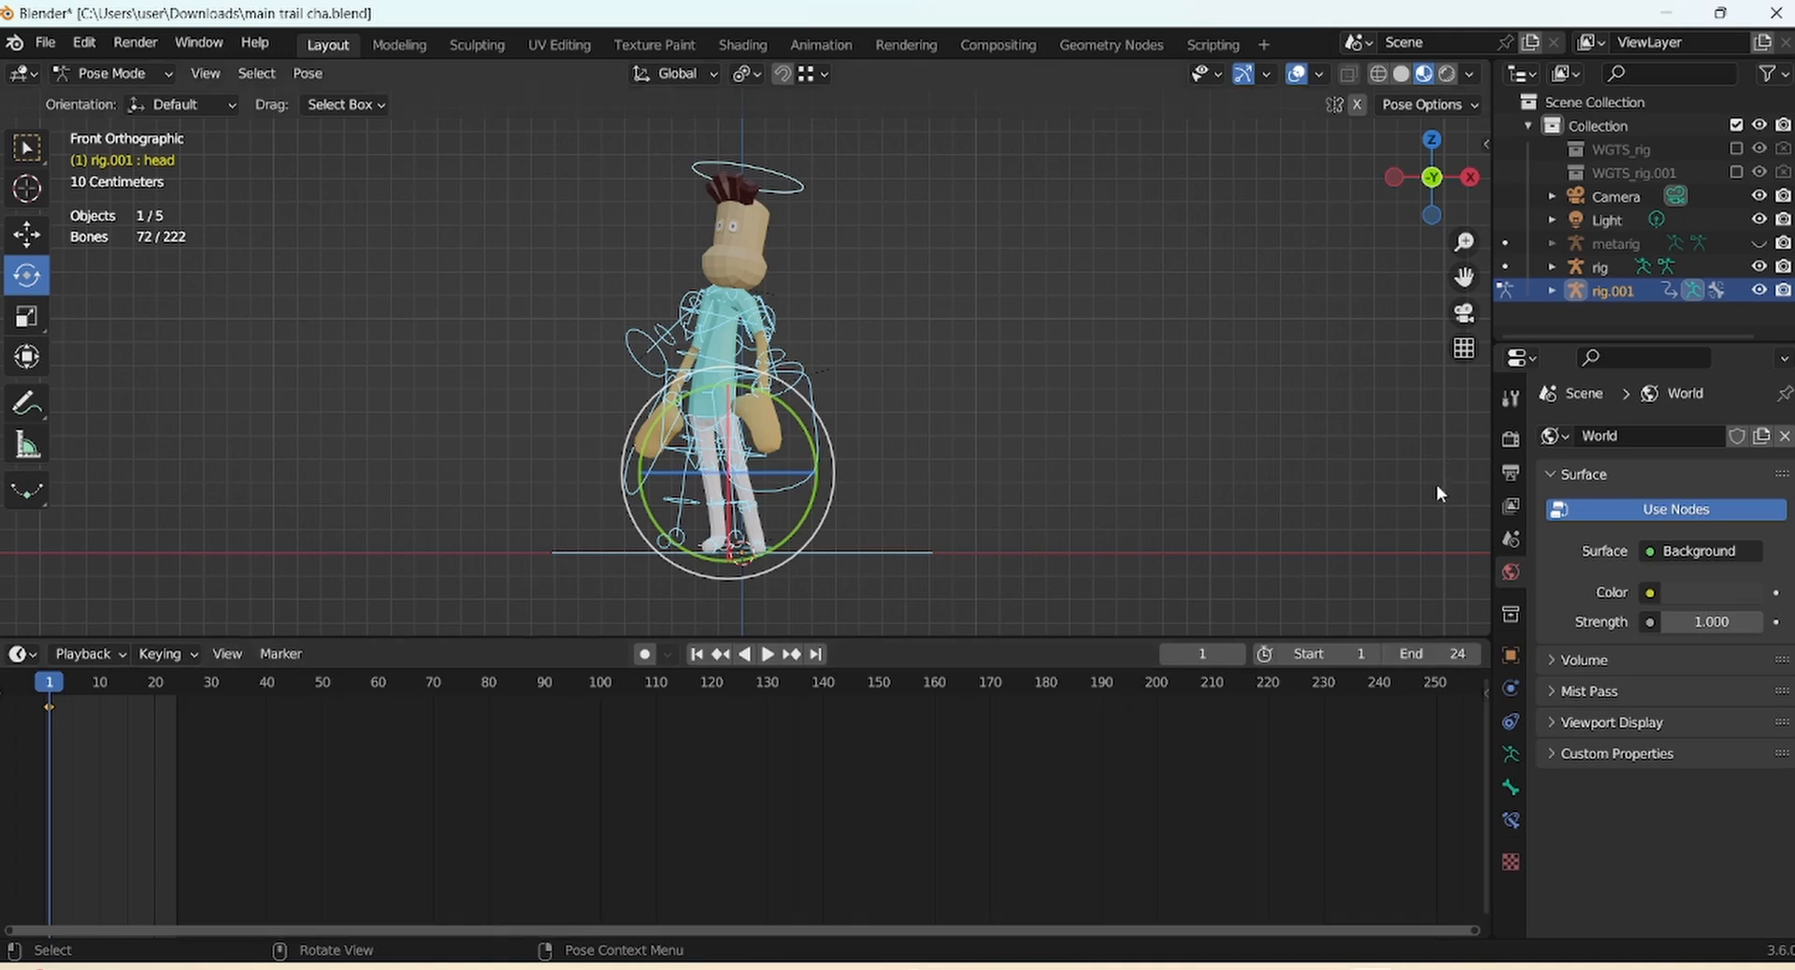
pyautogui.rightClick(43, 711)
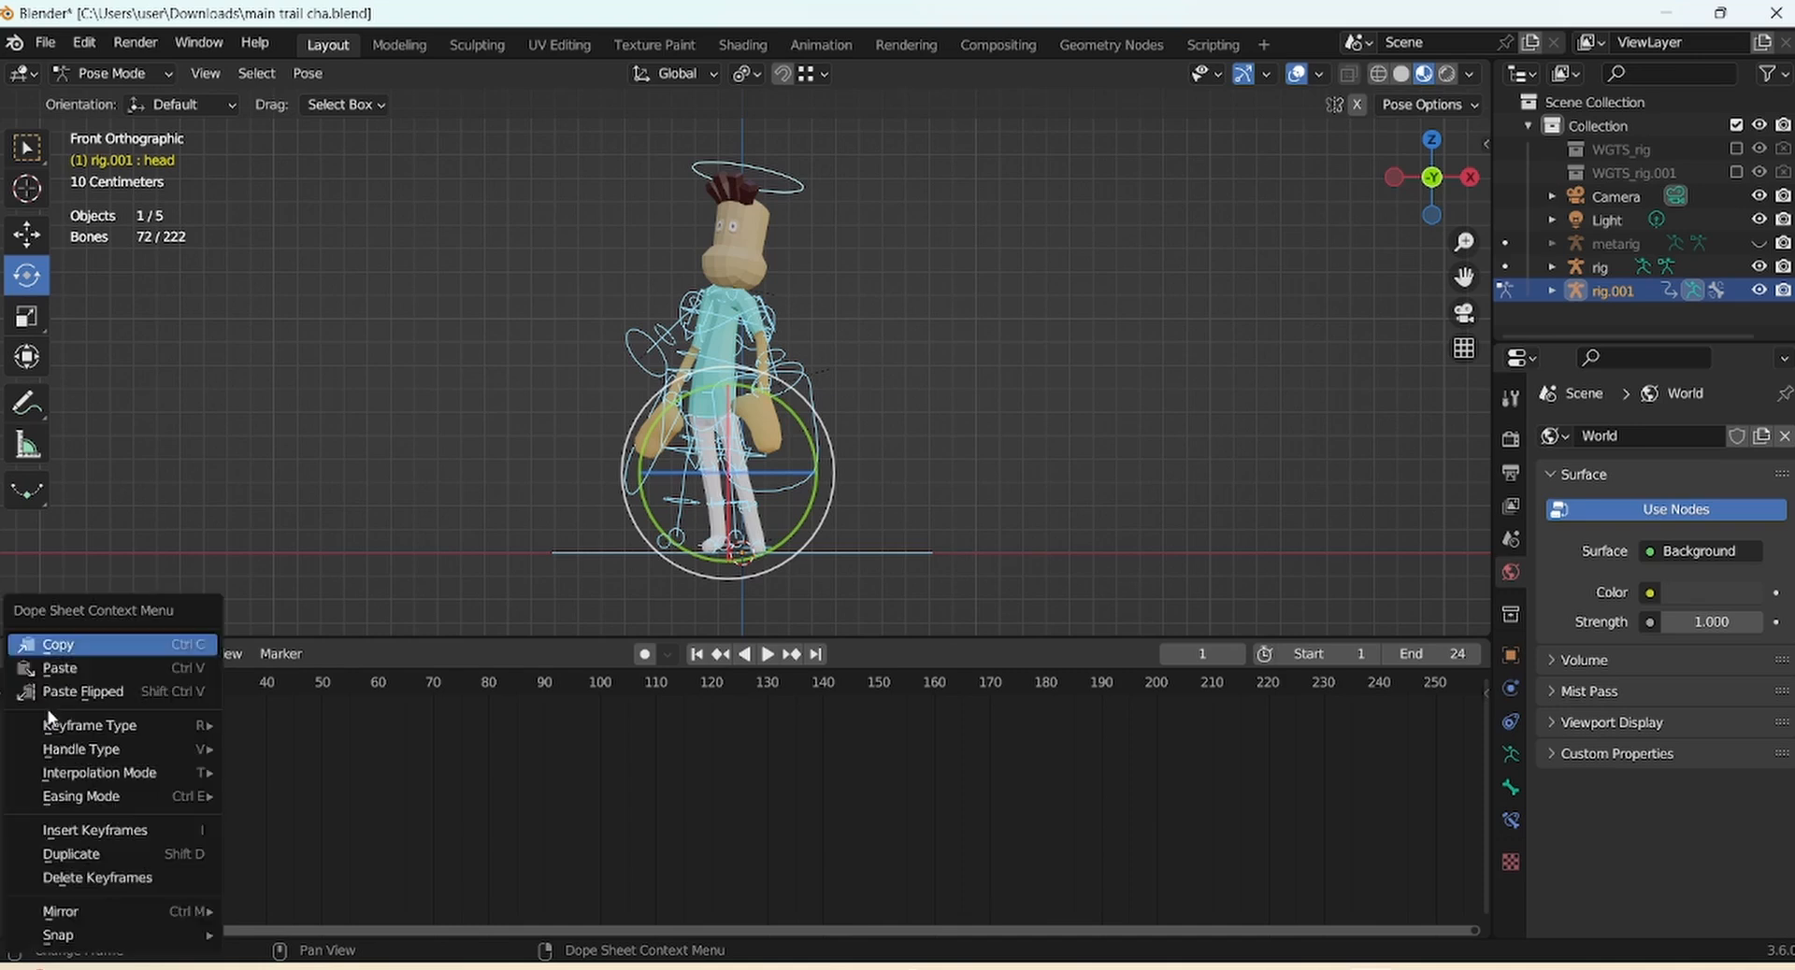
pyautogui.click(58, 645)
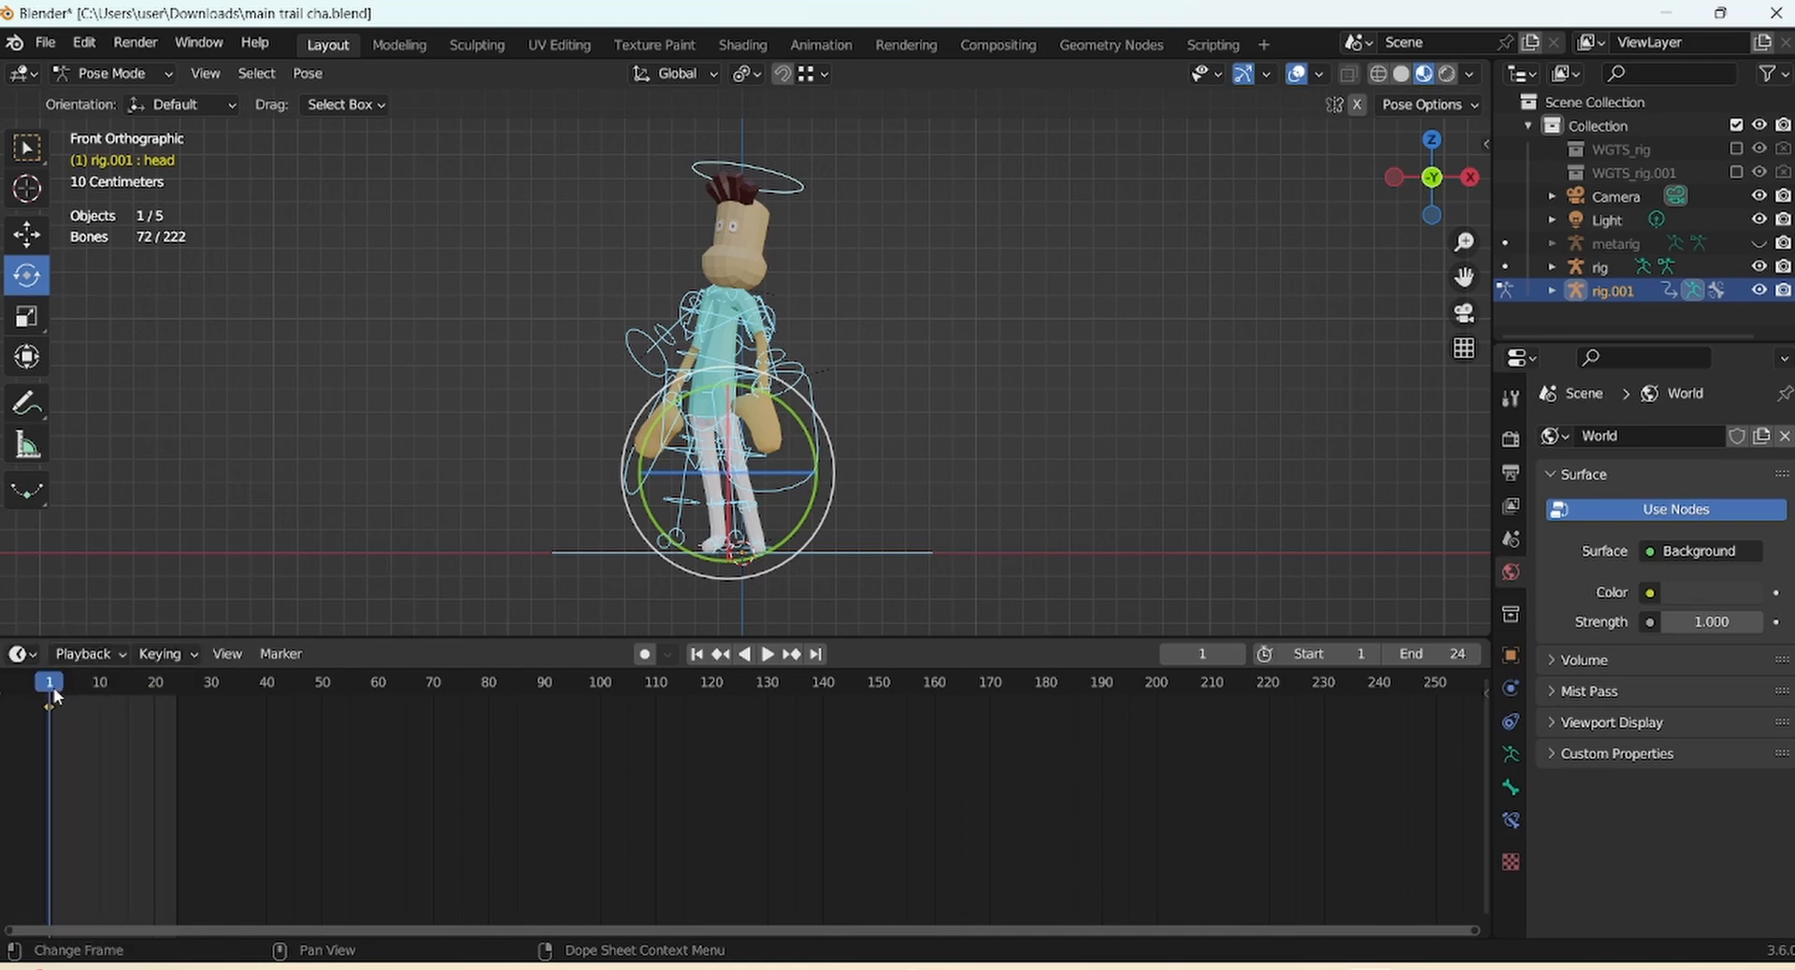
# Paste the frame-1 pose flipped at frame 24, then scrub back to preview the in-betweens
pyautogui.moveTo(53, 687); pyautogui.dragTo(171, 681)
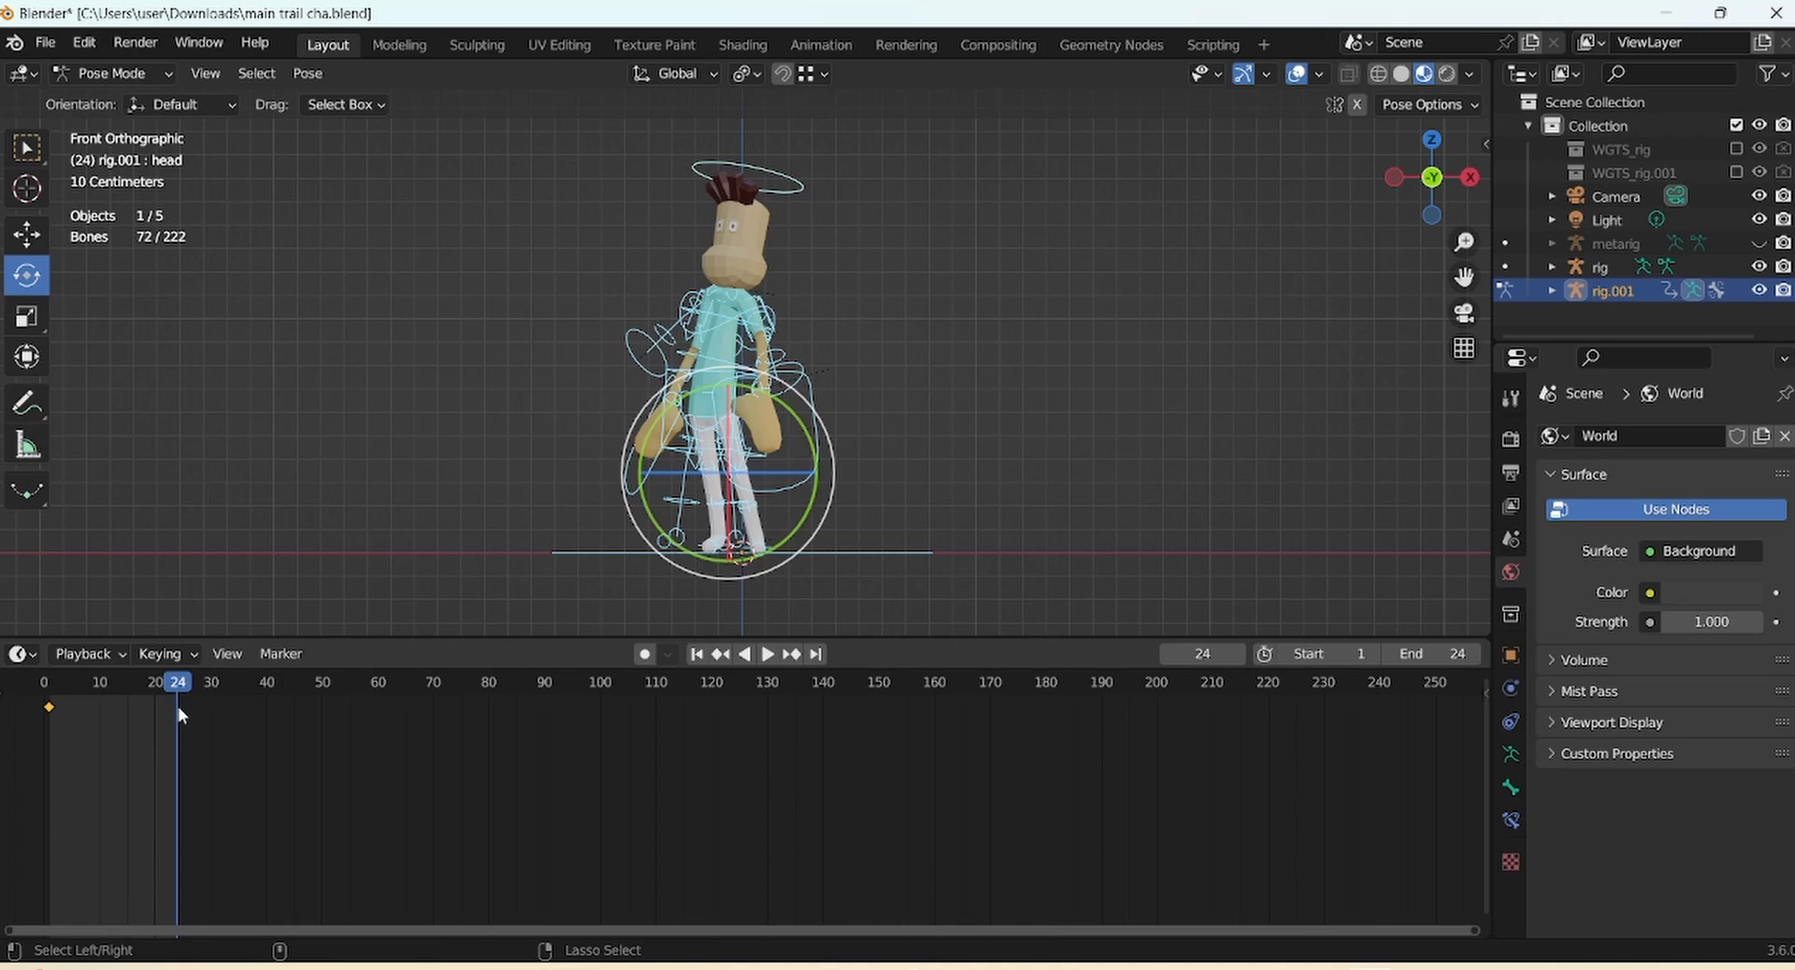
pyautogui.hotkey('ctrl', 'shift', 'v')
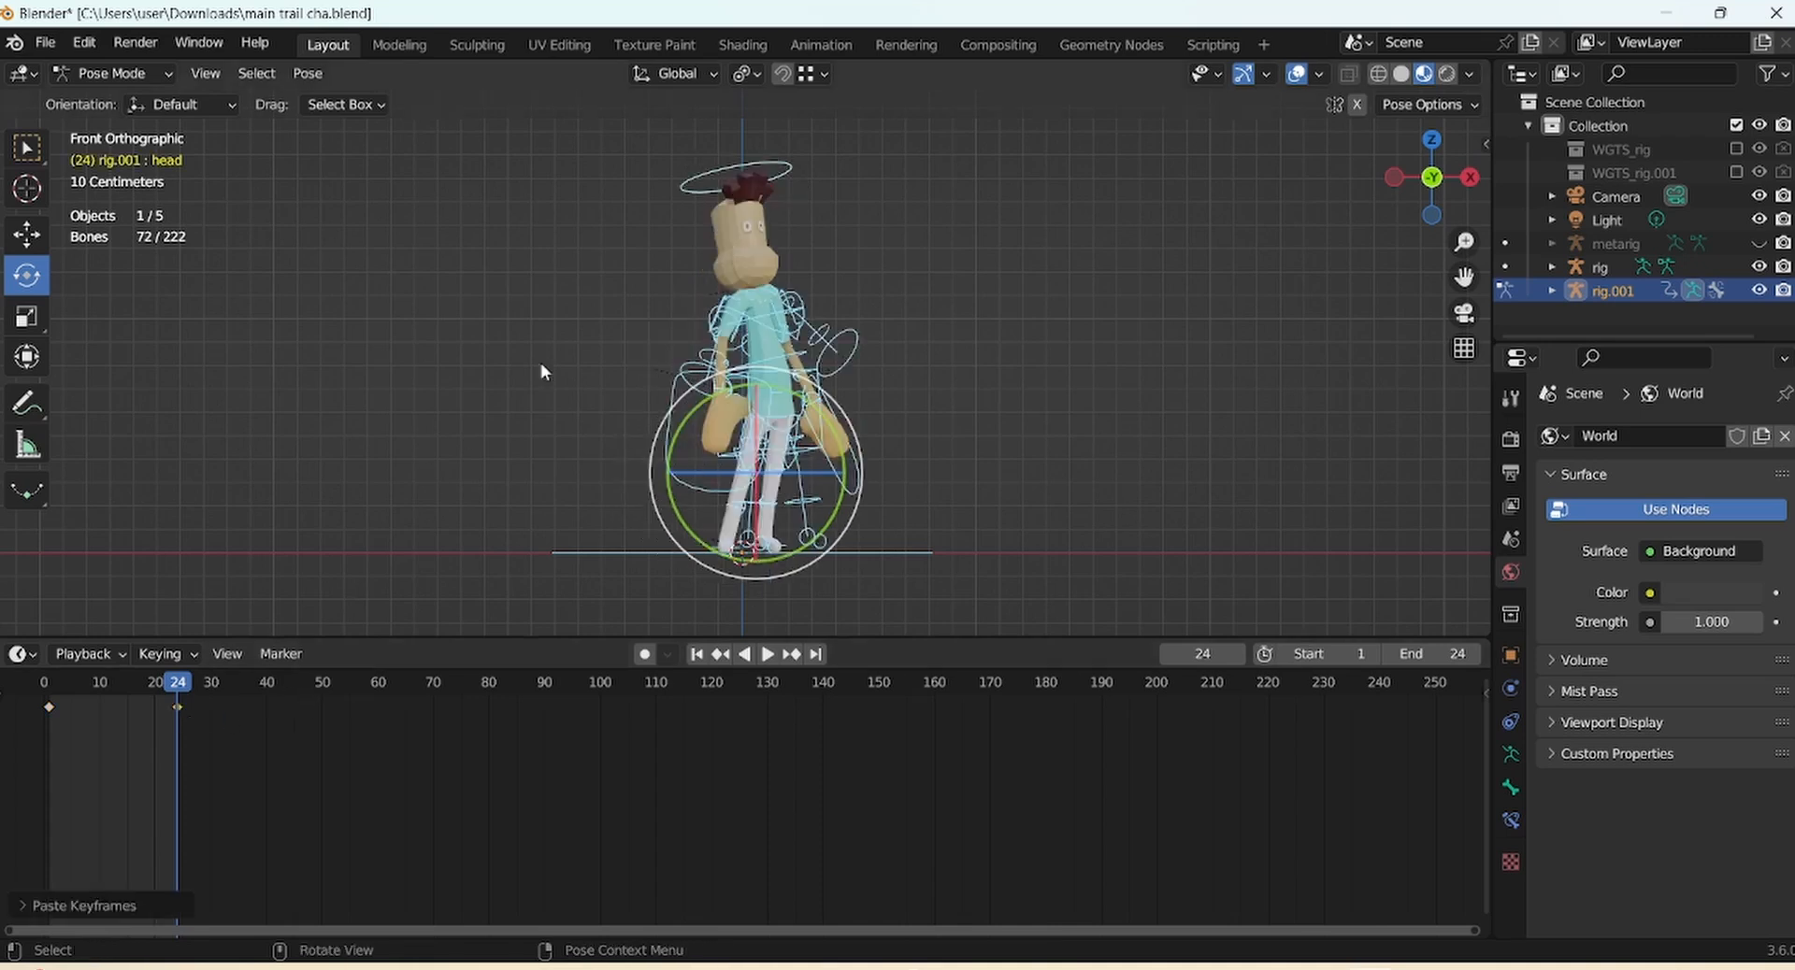
pyautogui.moveTo(182, 689); pyautogui.dragTo(116, 699)
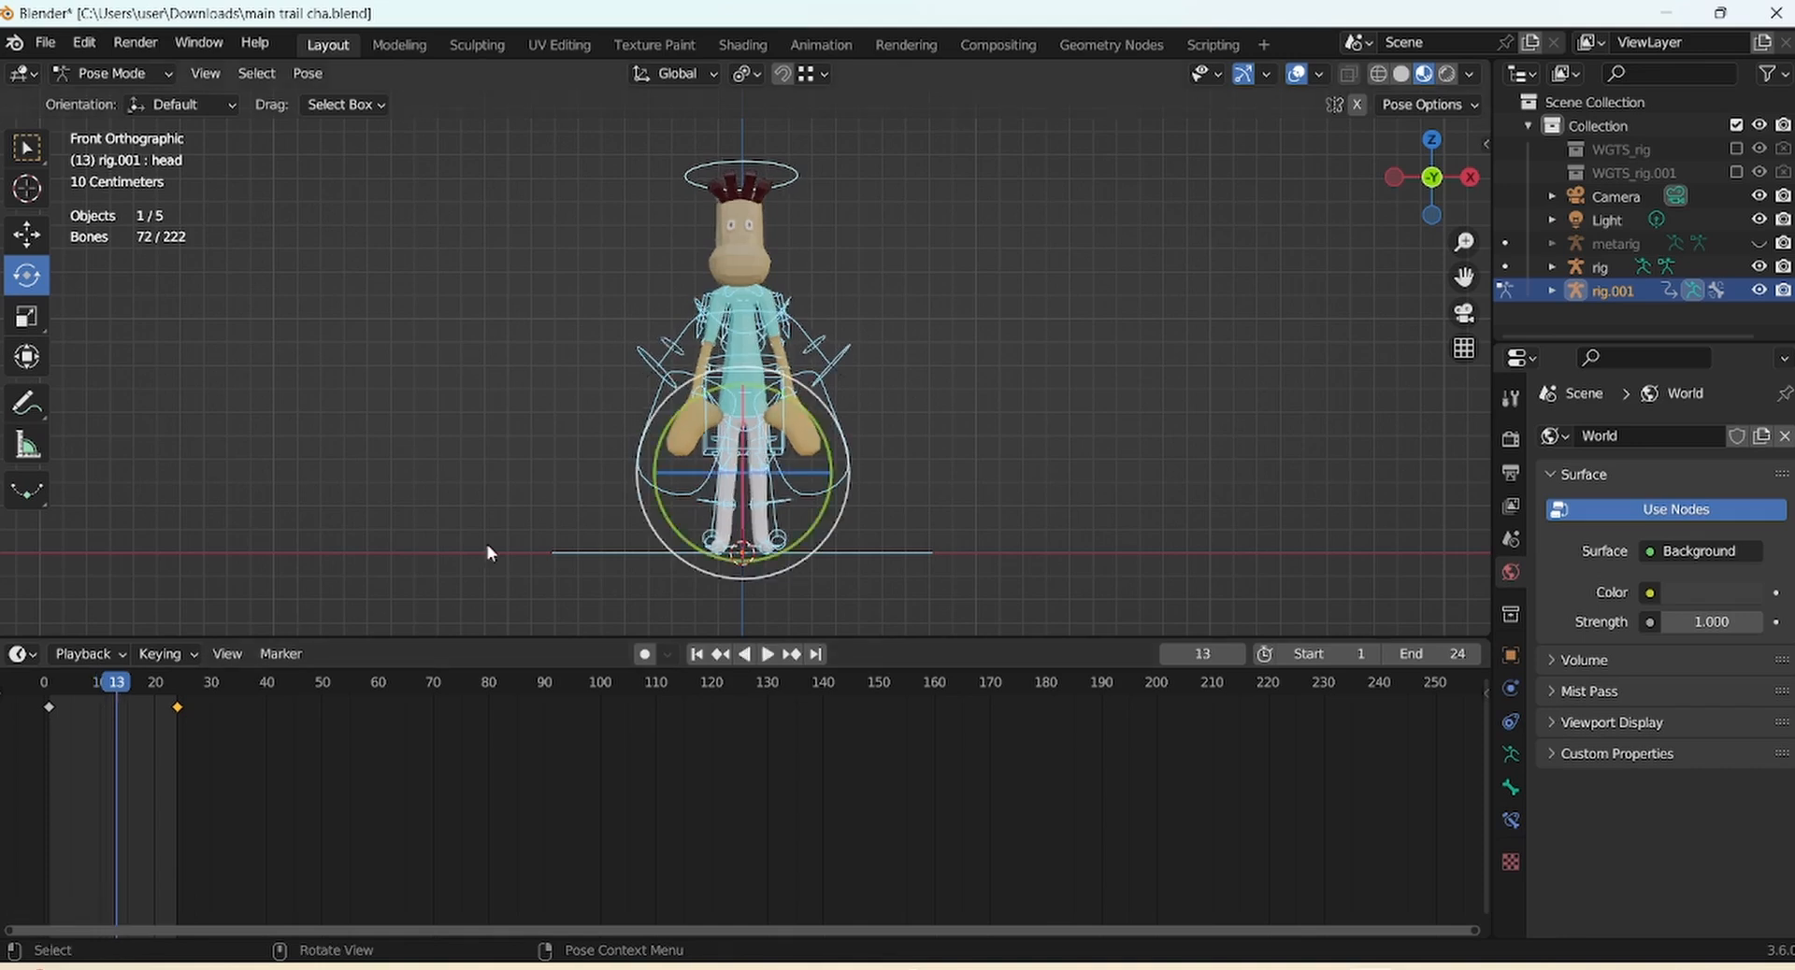
# Lower the torso control, shift it slightly along X, and tilt it forward about 11 degrees
pyautogui.click(946, 365)
pyautogui.click(741, 374)
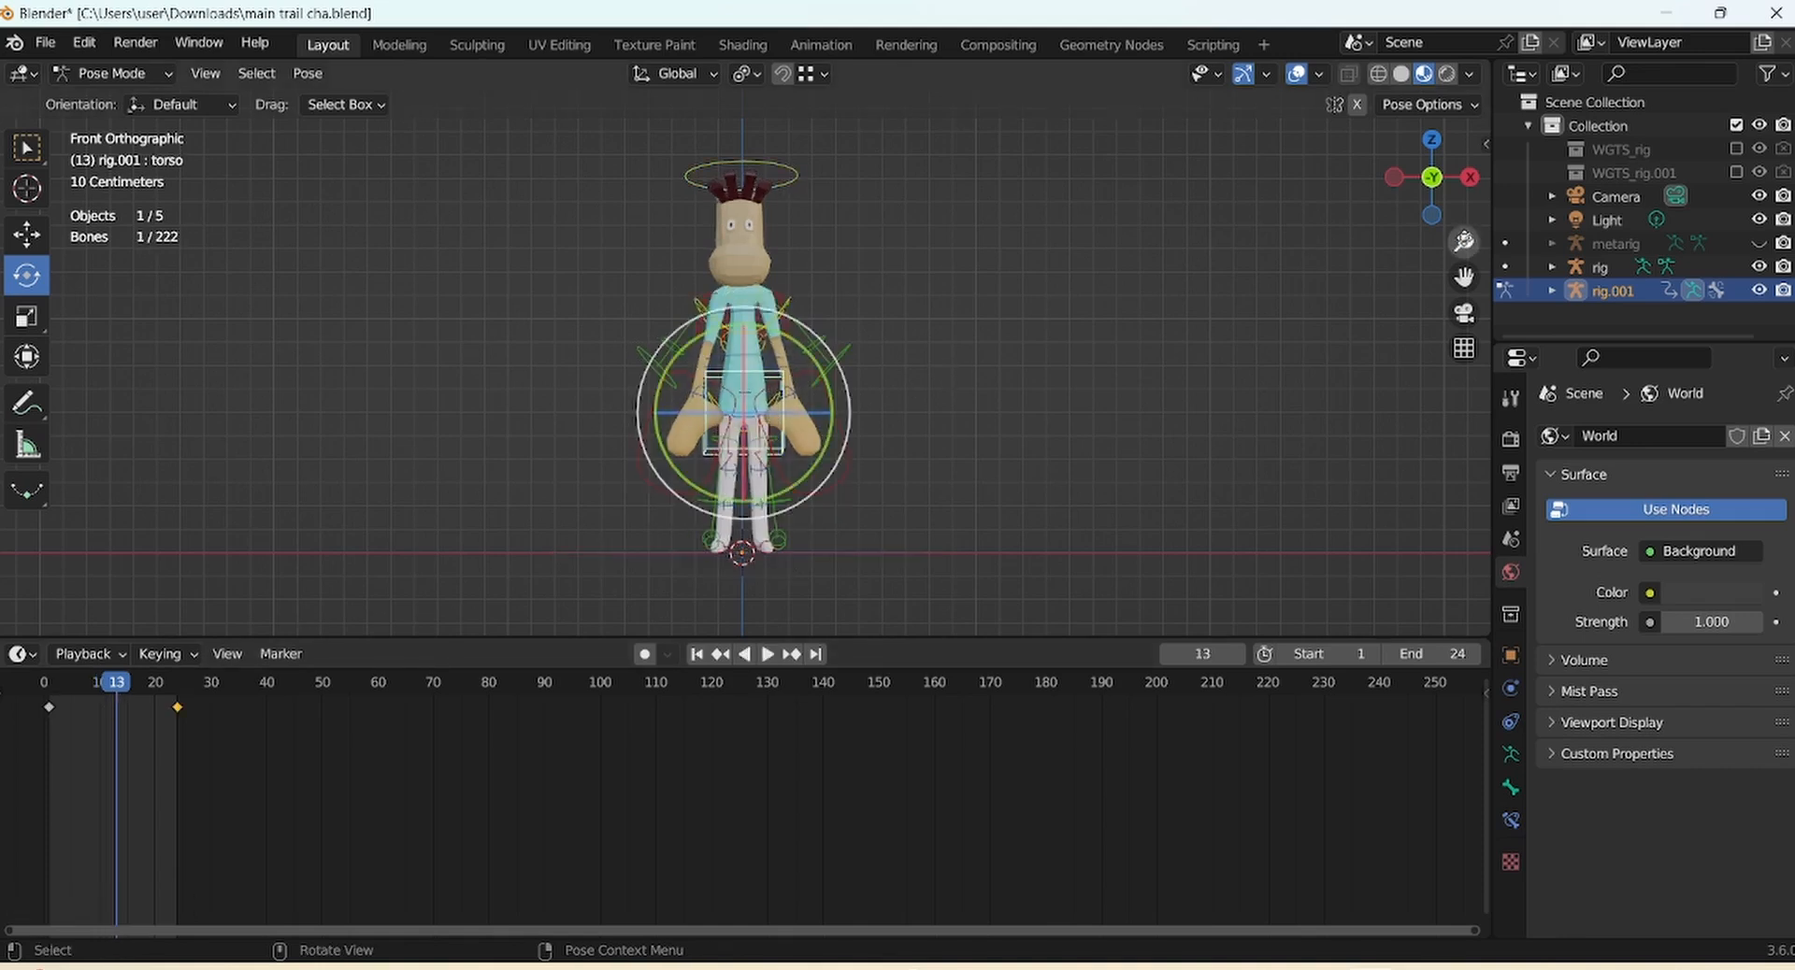
pyautogui.moveTo(1465, 243)
pyautogui.mouseDown()
pyautogui.moveTo(1465, 226)
pyautogui.moveTo(1465, 249)
pyautogui.mouseUp()
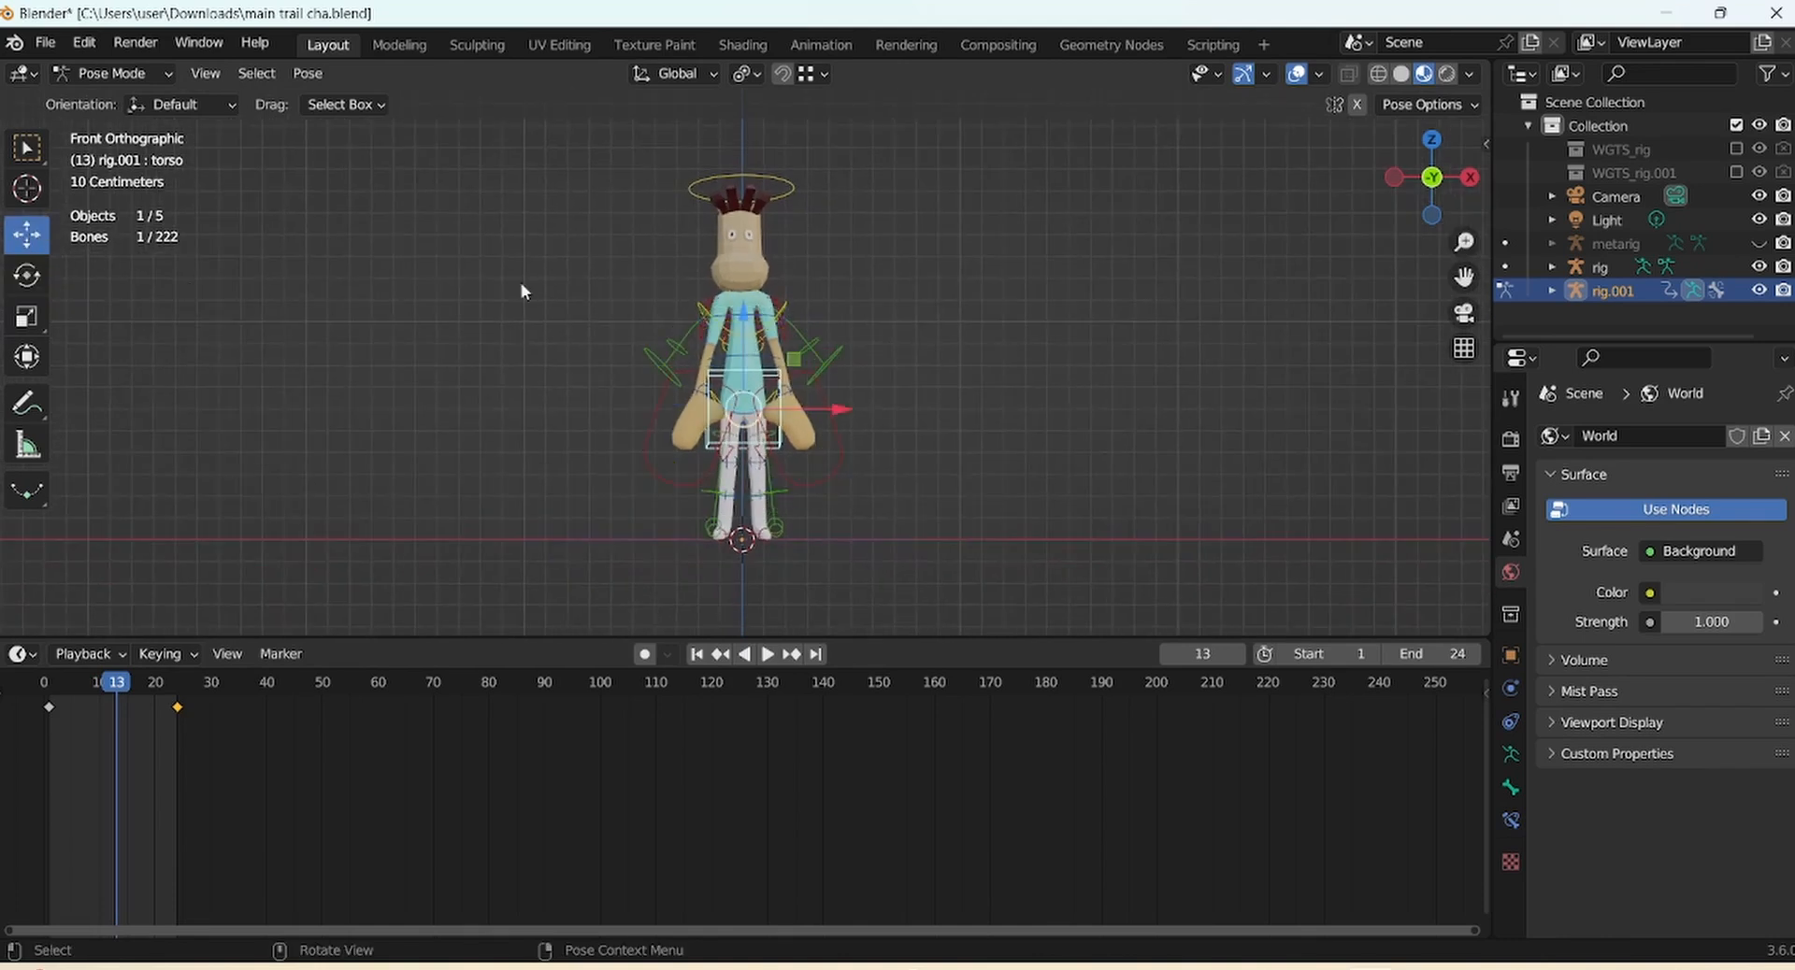
pyautogui.moveTo(747, 329); pyautogui.dragTo(743, 384)
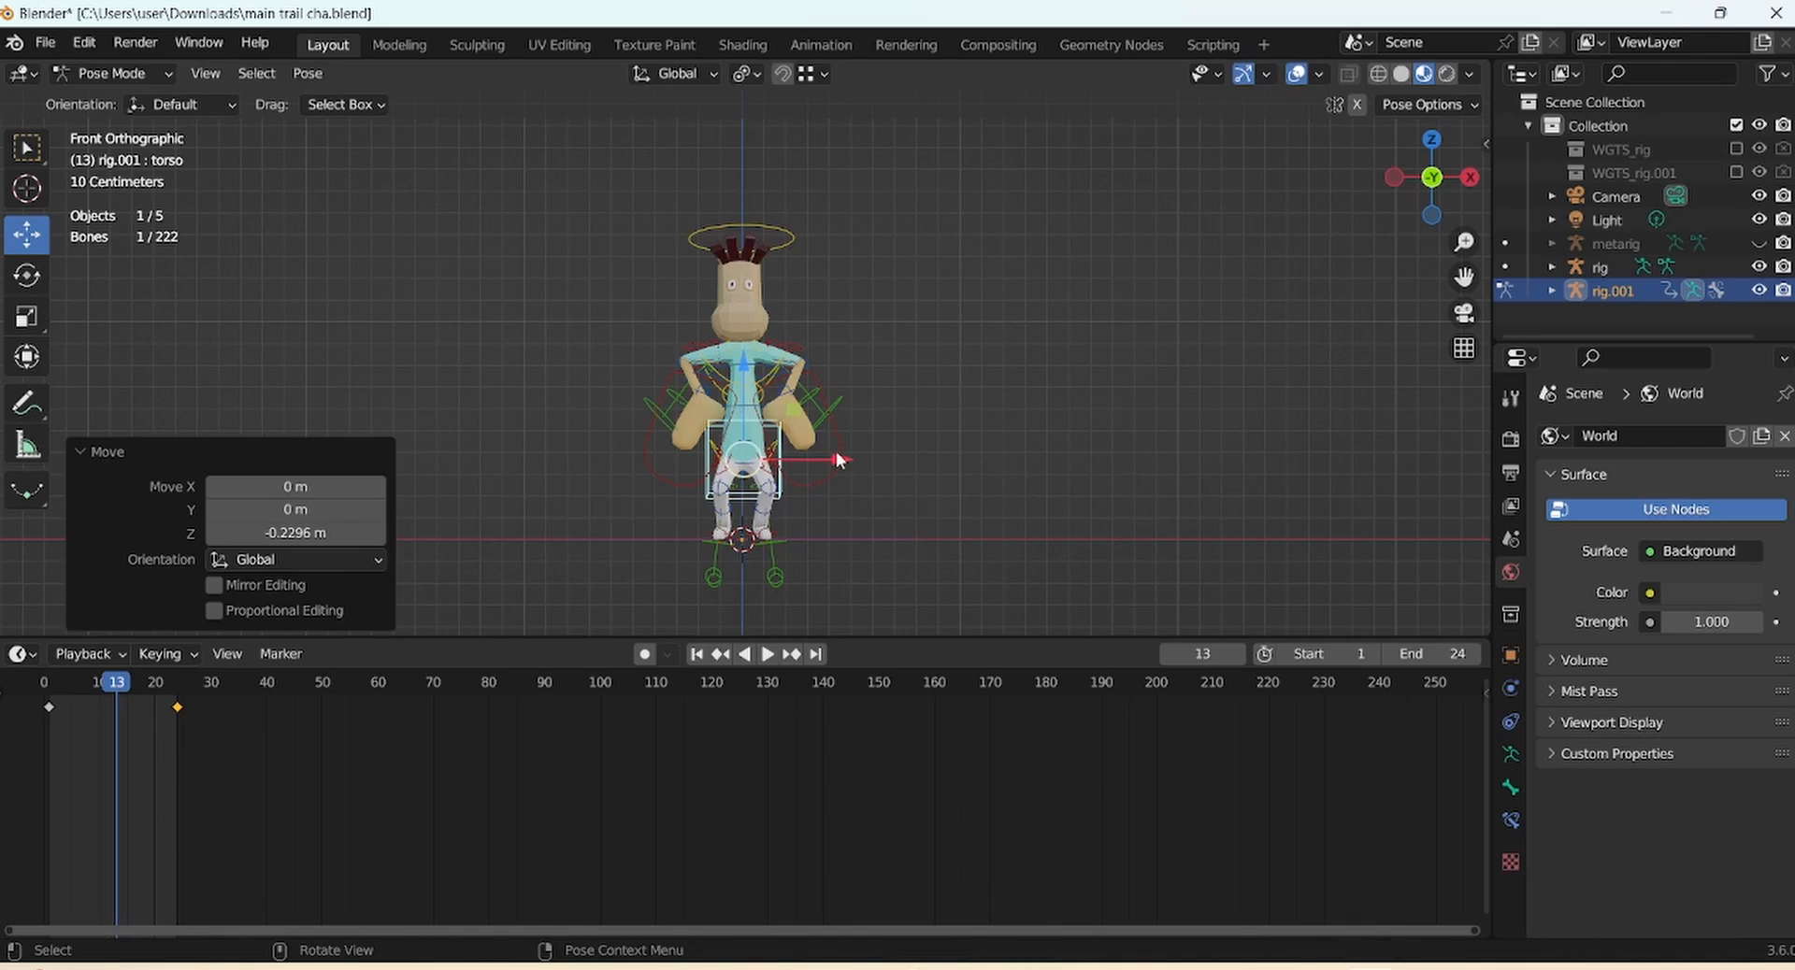
pyautogui.moveTo(837, 460); pyautogui.dragTo(786, 435)
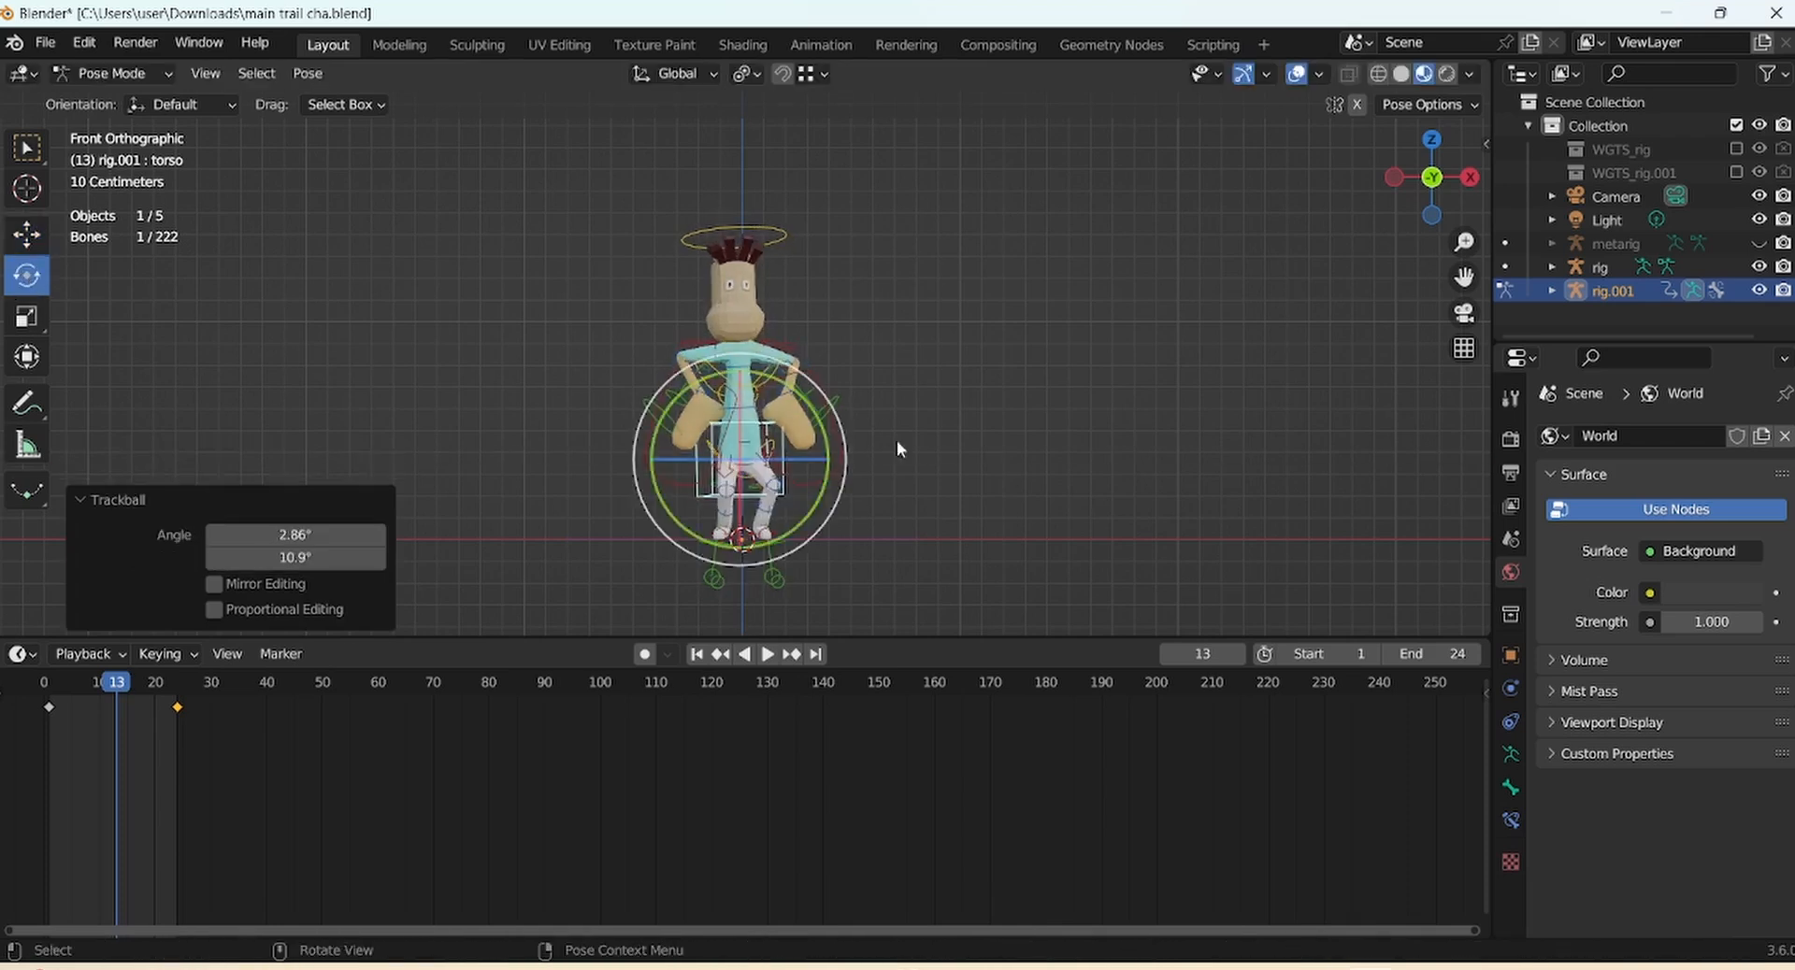
pyautogui.moveTo(896, 439); pyautogui.dragTo(853, 469, button='middle')
pyautogui.moveTo(852, 464); pyautogui.dragTo(870, 514)
# Bend the upper spine forward and reposition the middle spine bones and torso
pyautogui.click(792, 412)
pyautogui.scroll(4, 804, 420)
pyautogui.click(867, 418)
pyautogui.moveTo(866, 419); pyautogui.dragTo(874, 417)
pyautogui.moveTo(909, 410); pyautogui.dragTo(909, 421)
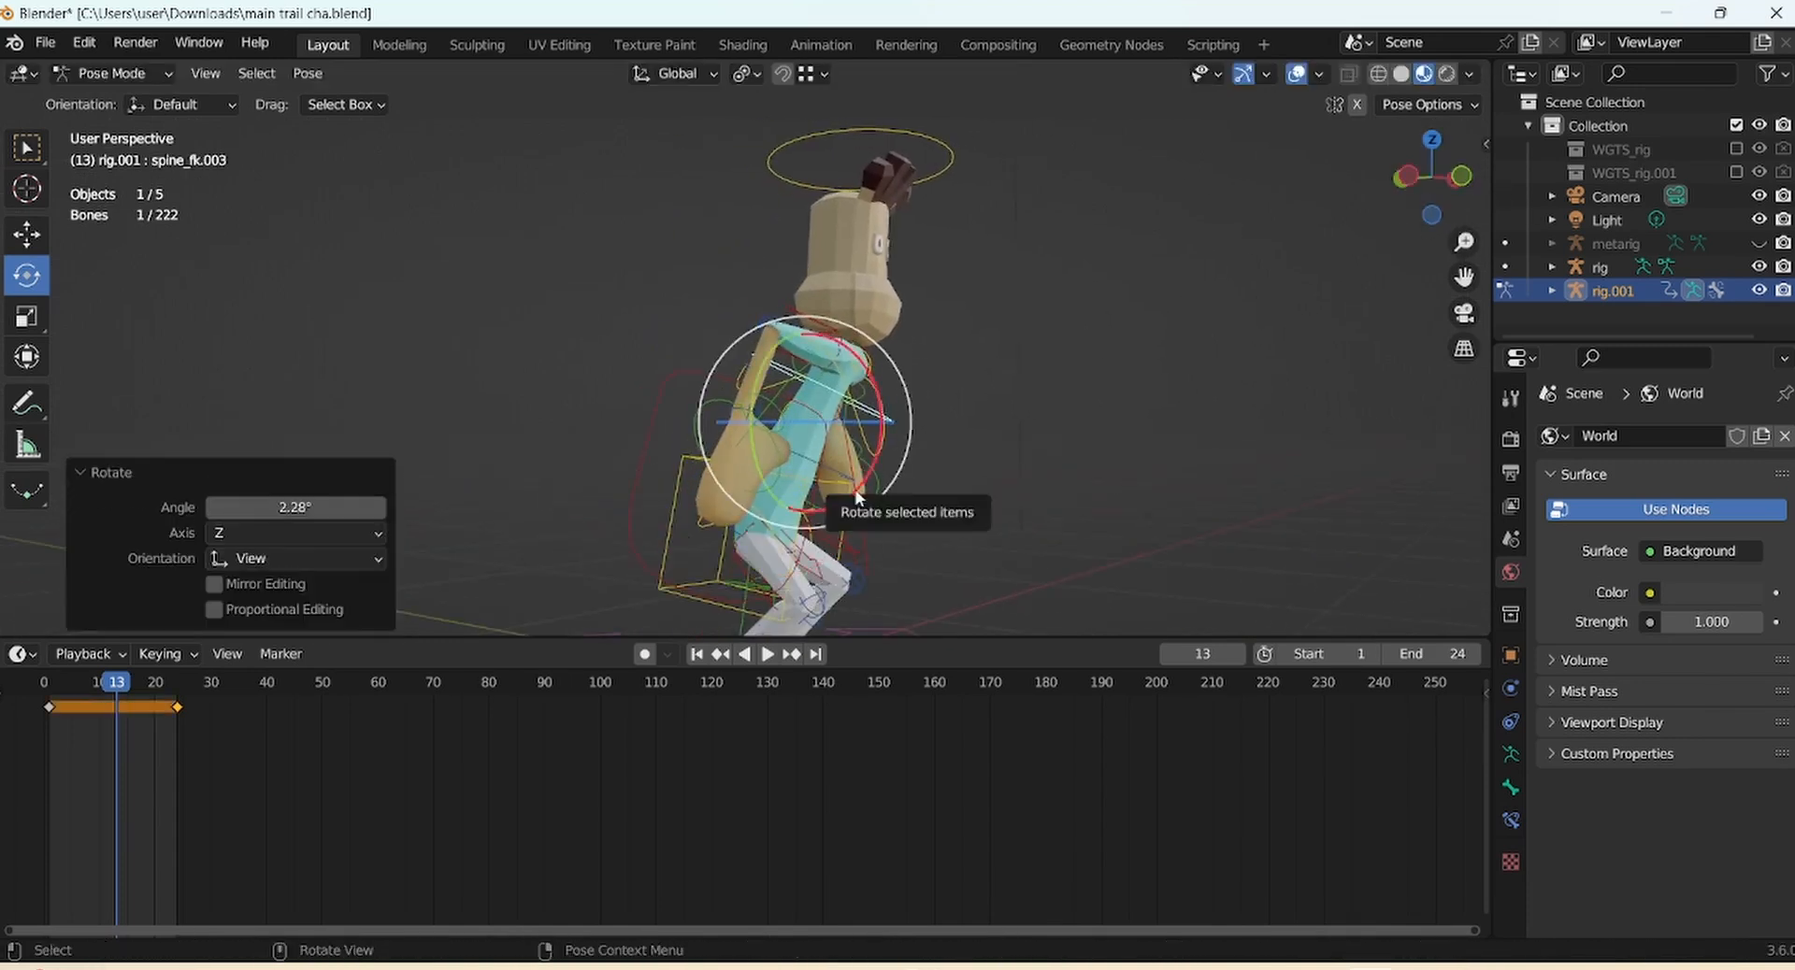
pyautogui.press('g')
pyautogui.click(846, 483)
pyautogui.press('g')
pyautogui.click(823, 495)
pyautogui.click(799, 509)
pyautogui.click(699, 562)
# Move the left hand control further right and rotate it, checking from the side
pyautogui.press('g')
pyautogui.click(709, 574)
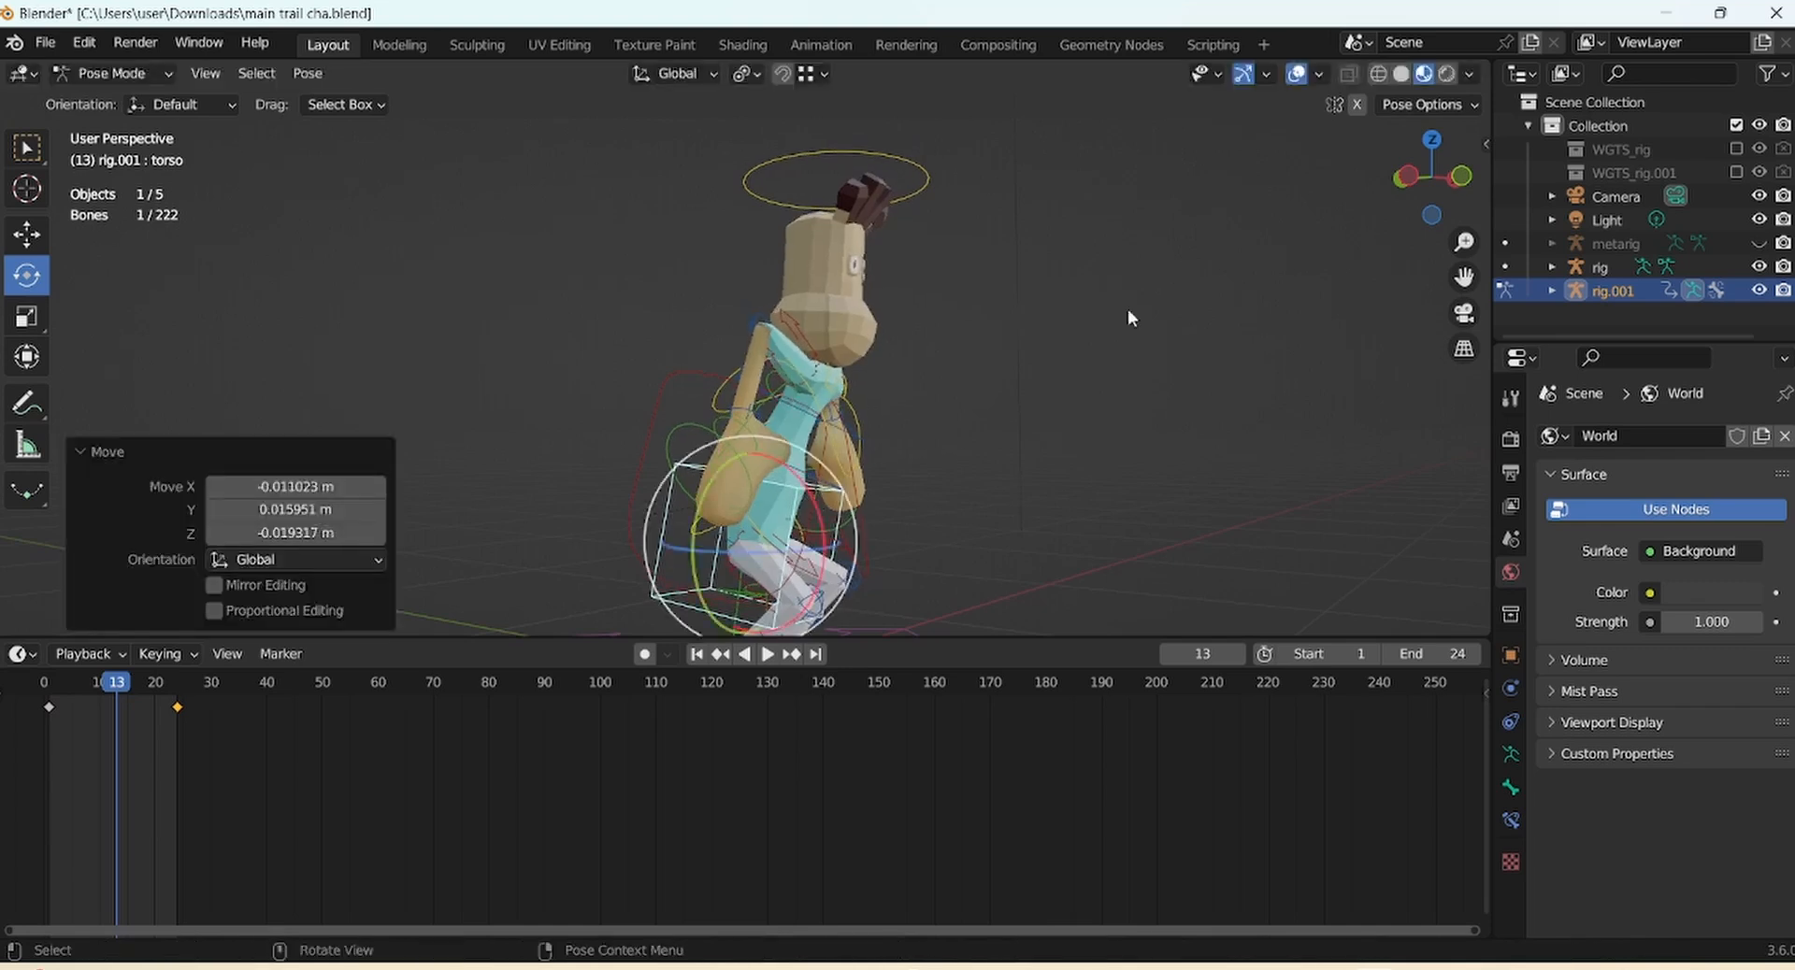
pyautogui.moveTo(1127, 310); pyautogui.dragTo(954, 318, button='middle')
pyautogui.click(854, 491)
pyautogui.click(888, 454)
pyautogui.press('g')
pyautogui.click(963, 472)
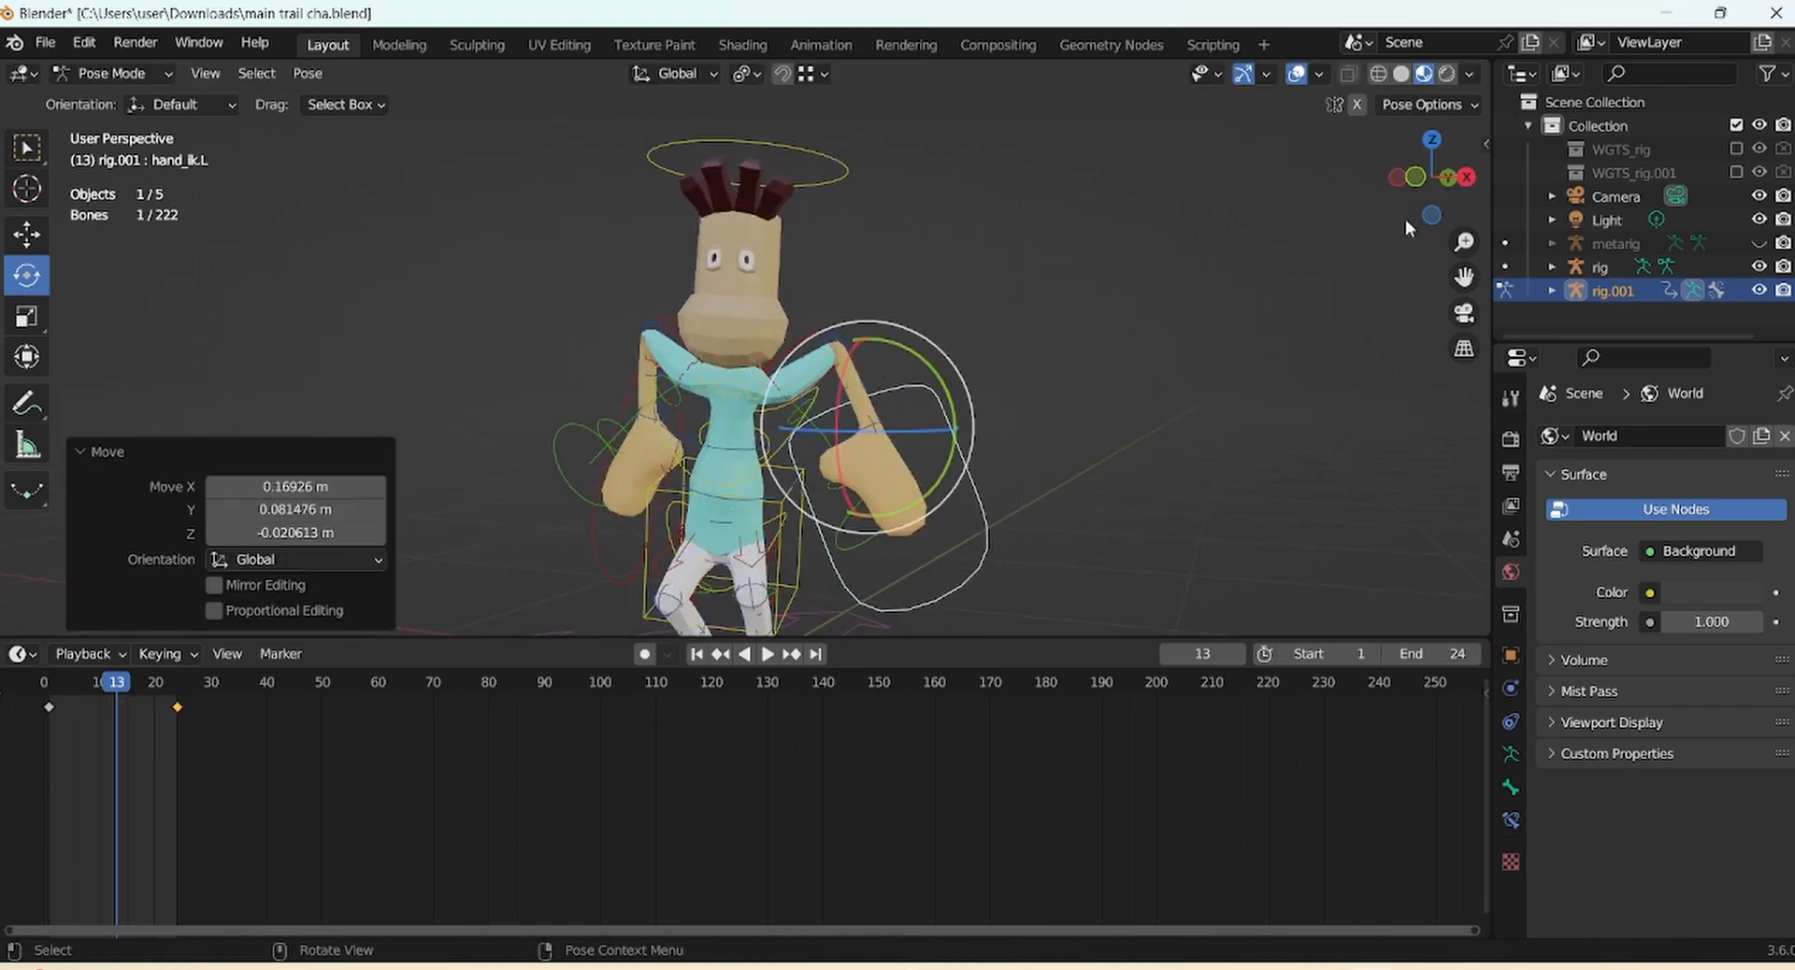
pyautogui.moveTo(1405, 207); pyautogui.dragTo(1298, 224)
pyautogui.press('g')
pyautogui.click(654, 393)
pyautogui.press('r')
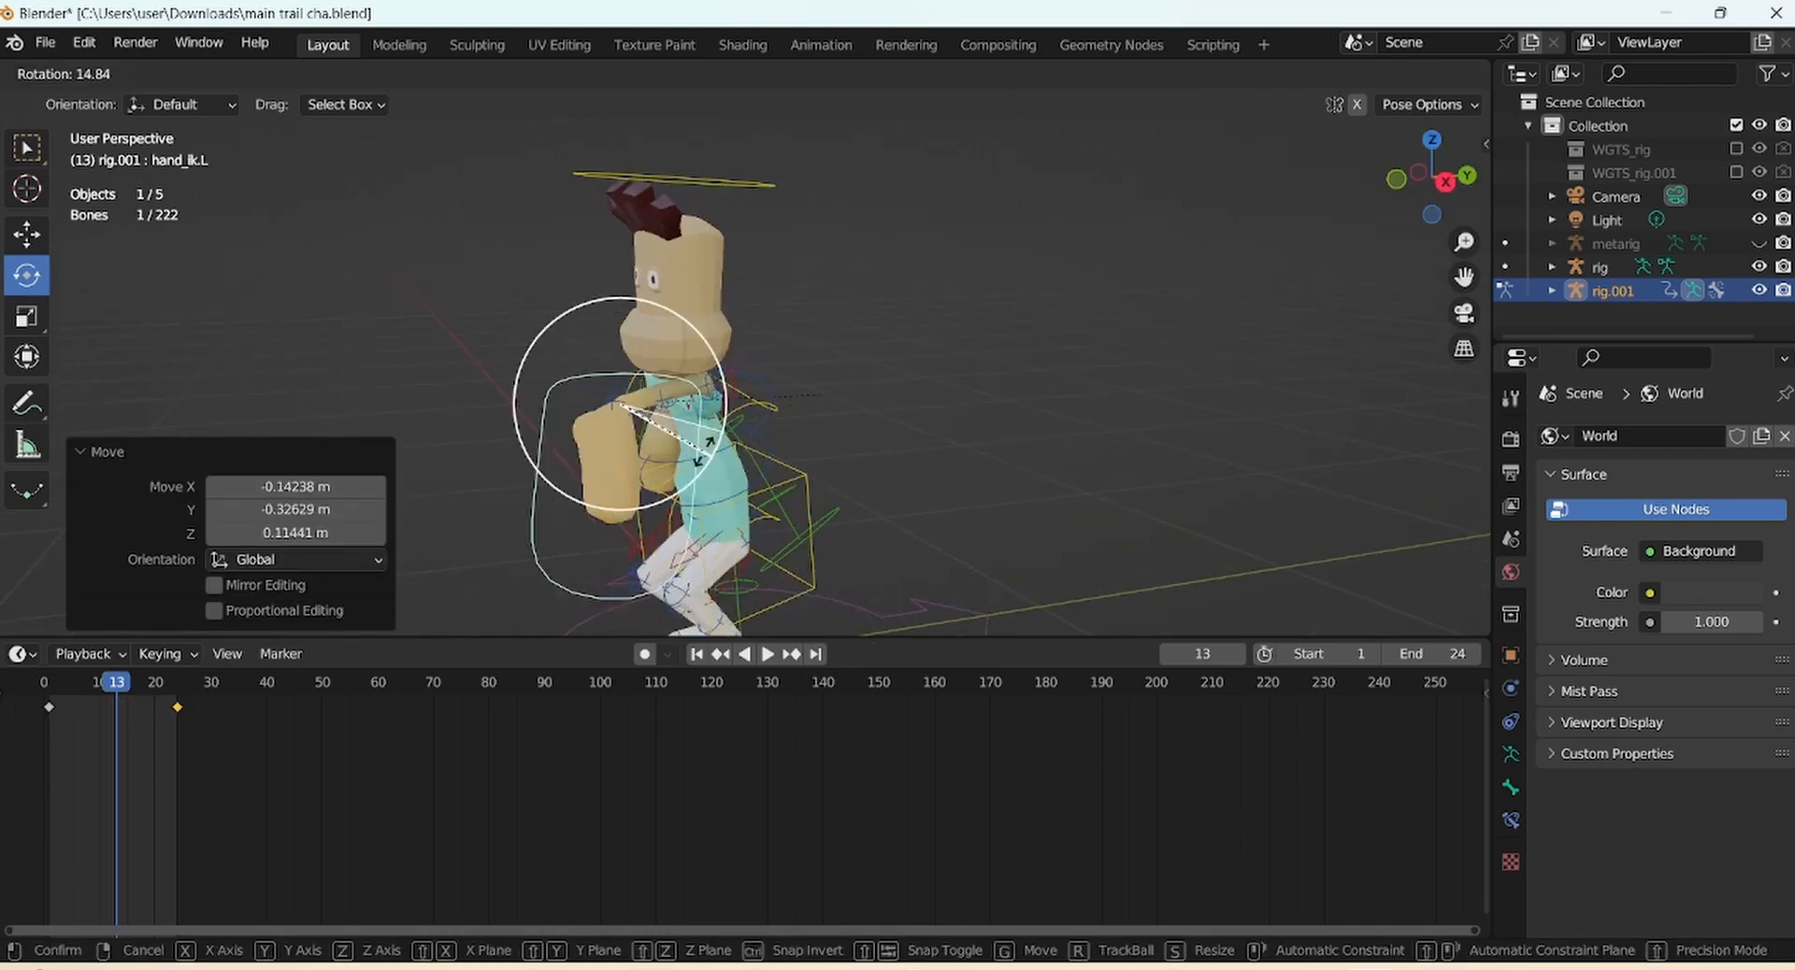
pyautogui.click(598, 467)
pyautogui.moveTo(1402, 192); pyautogui.dragTo(1477, 220)
pyautogui.press('g')
pyautogui.click(1322, 283)
# In front view, turn the left hand to a new angle, about 27 degrees
pyautogui.click(1439, 180)
pyautogui.moveTo(795, 447); pyautogui.dragTo(846, 347)
pyautogui.moveTo(904, 306); pyautogui.dragTo(858, 279)
pyautogui.moveTo(868, 318); pyautogui.dragTo(932, 402)
# Bend the spine, lean the torso, and twist the middle spine bone about 5 degrees
pyautogui.click(742, 443)
pyautogui.moveTo(842, 468)
pyautogui.mouseDown()
pyautogui.moveTo(845, 452)
pyautogui.moveTo(824, 458)
pyautogui.mouseUp()
pyautogui.click(777, 437)
pyautogui.click(778, 460)
pyautogui.moveTo(794, 465); pyautogui.dragTo(774, 458)
pyautogui.moveTo(838, 453); pyautogui.dragTo(836, 456)
pyautogui.moveTo(794, 451); pyautogui.dragTo(828, 441)
pyautogui.click(773, 419)
pyautogui.moveTo(1438, 183); pyautogui.dragTo(1075, 209)
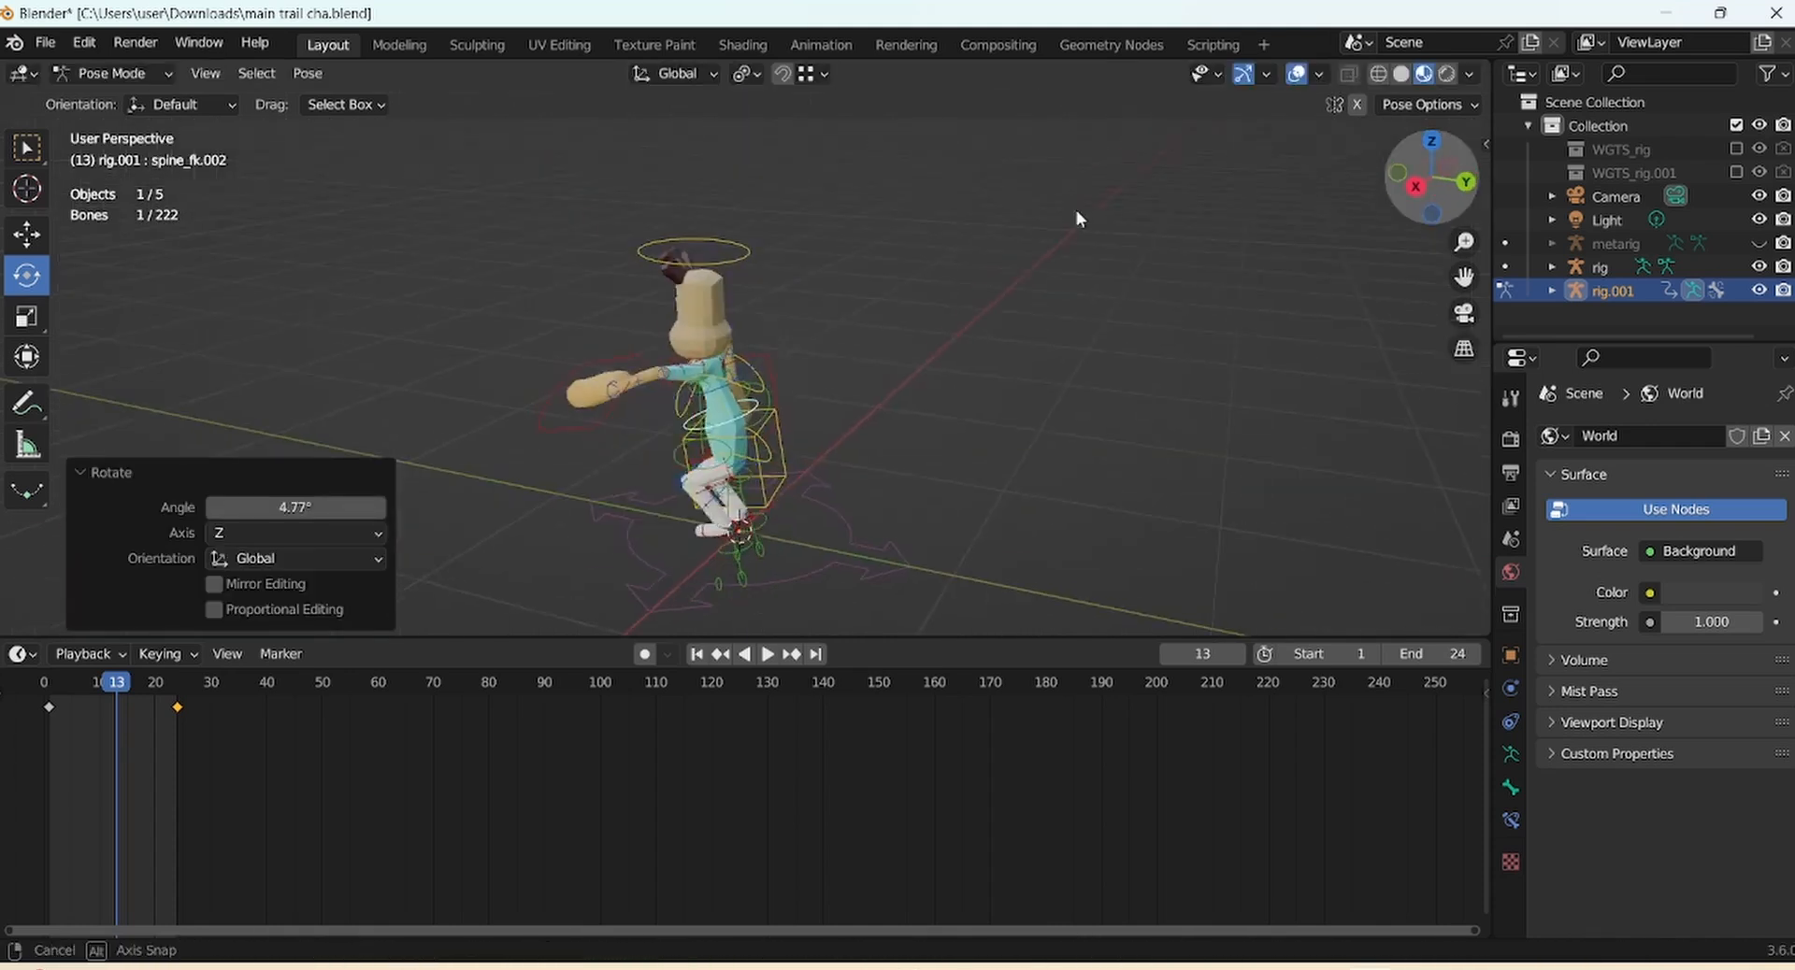
pyautogui.press('g')
pyautogui.click(939, 408)
# Reposition the right hand control and turn it about 54 degrees, tilting it forward
pyautogui.moveTo(1409, 189); pyautogui.dragTo(1484, 201)
pyautogui.click(794, 451)
pyautogui.click(796, 448)
pyautogui.press('g')
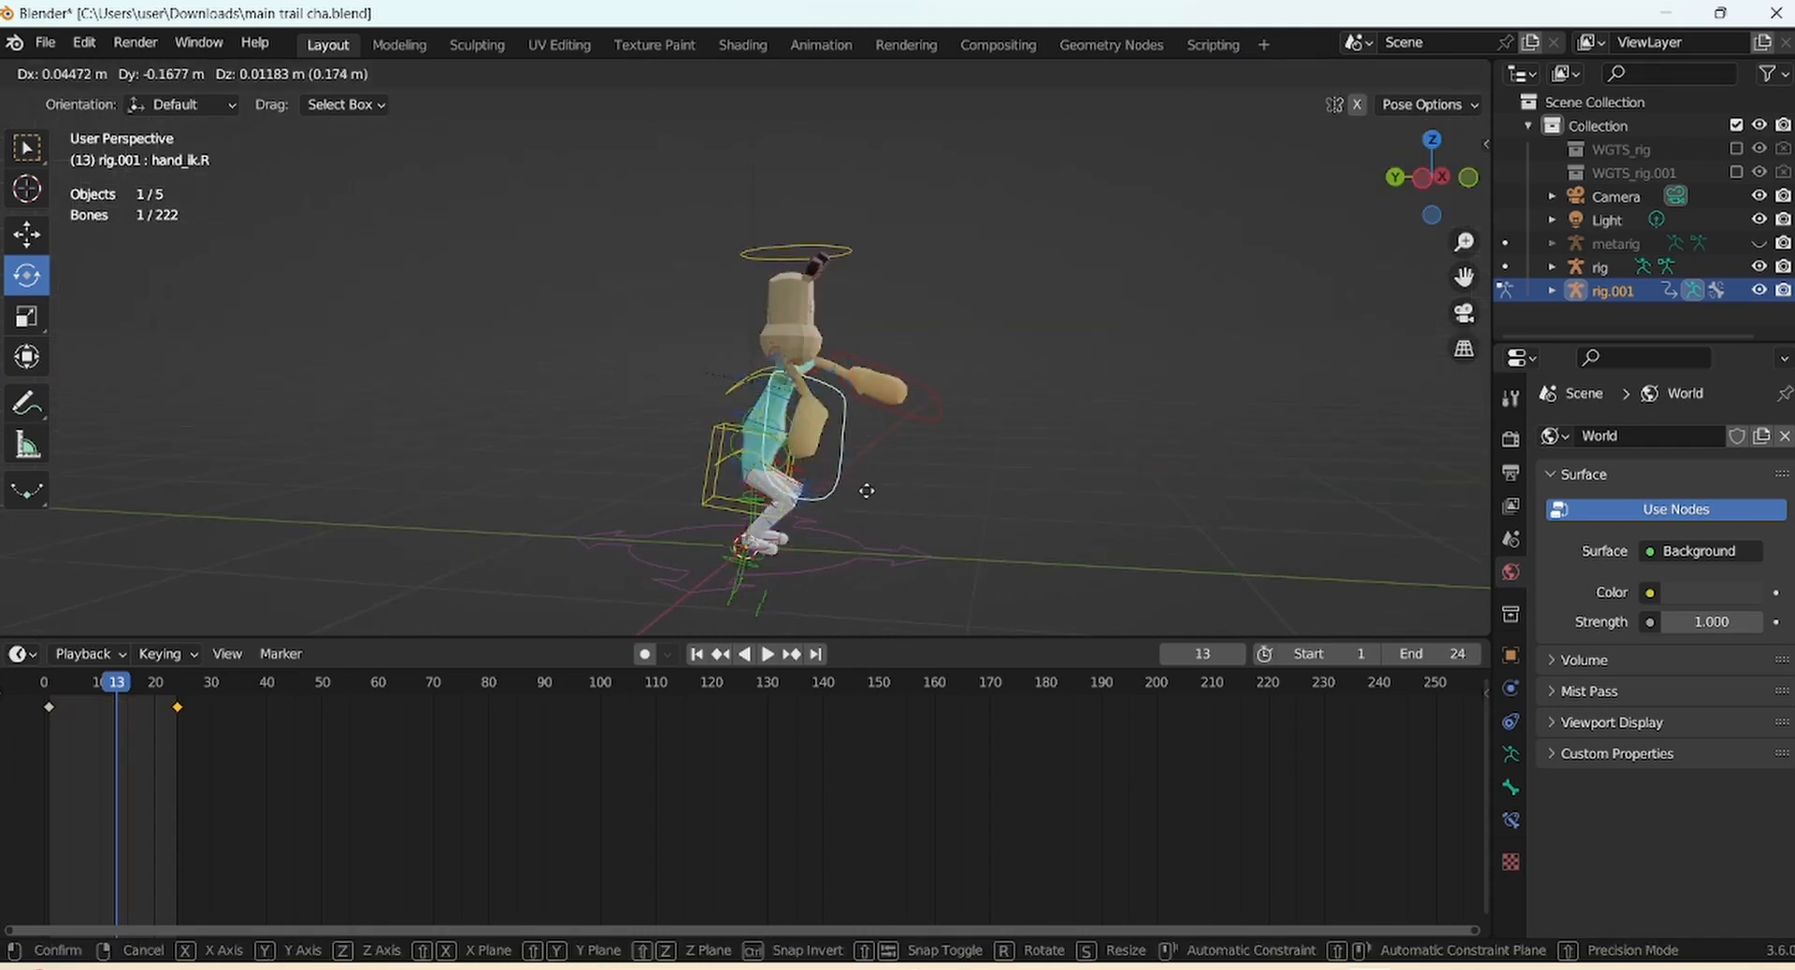
pyautogui.click(874, 486)
pyautogui.moveTo(819, 408); pyautogui.dragTo(888, 406)
pyautogui.moveTo(893, 316); pyautogui.dragTo(874, 308)
pyautogui.moveTo(1432, 180); pyautogui.dragTo(1215, 198)
pyautogui.moveTo(669, 392); pyautogui.dragTo(720, 411)
pyautogui.moveTo(692, 402); pyautogui.dragTo(787, 381)
pyautogui.moveTo(710, 402); pyautogui.dragTo(721, 378)
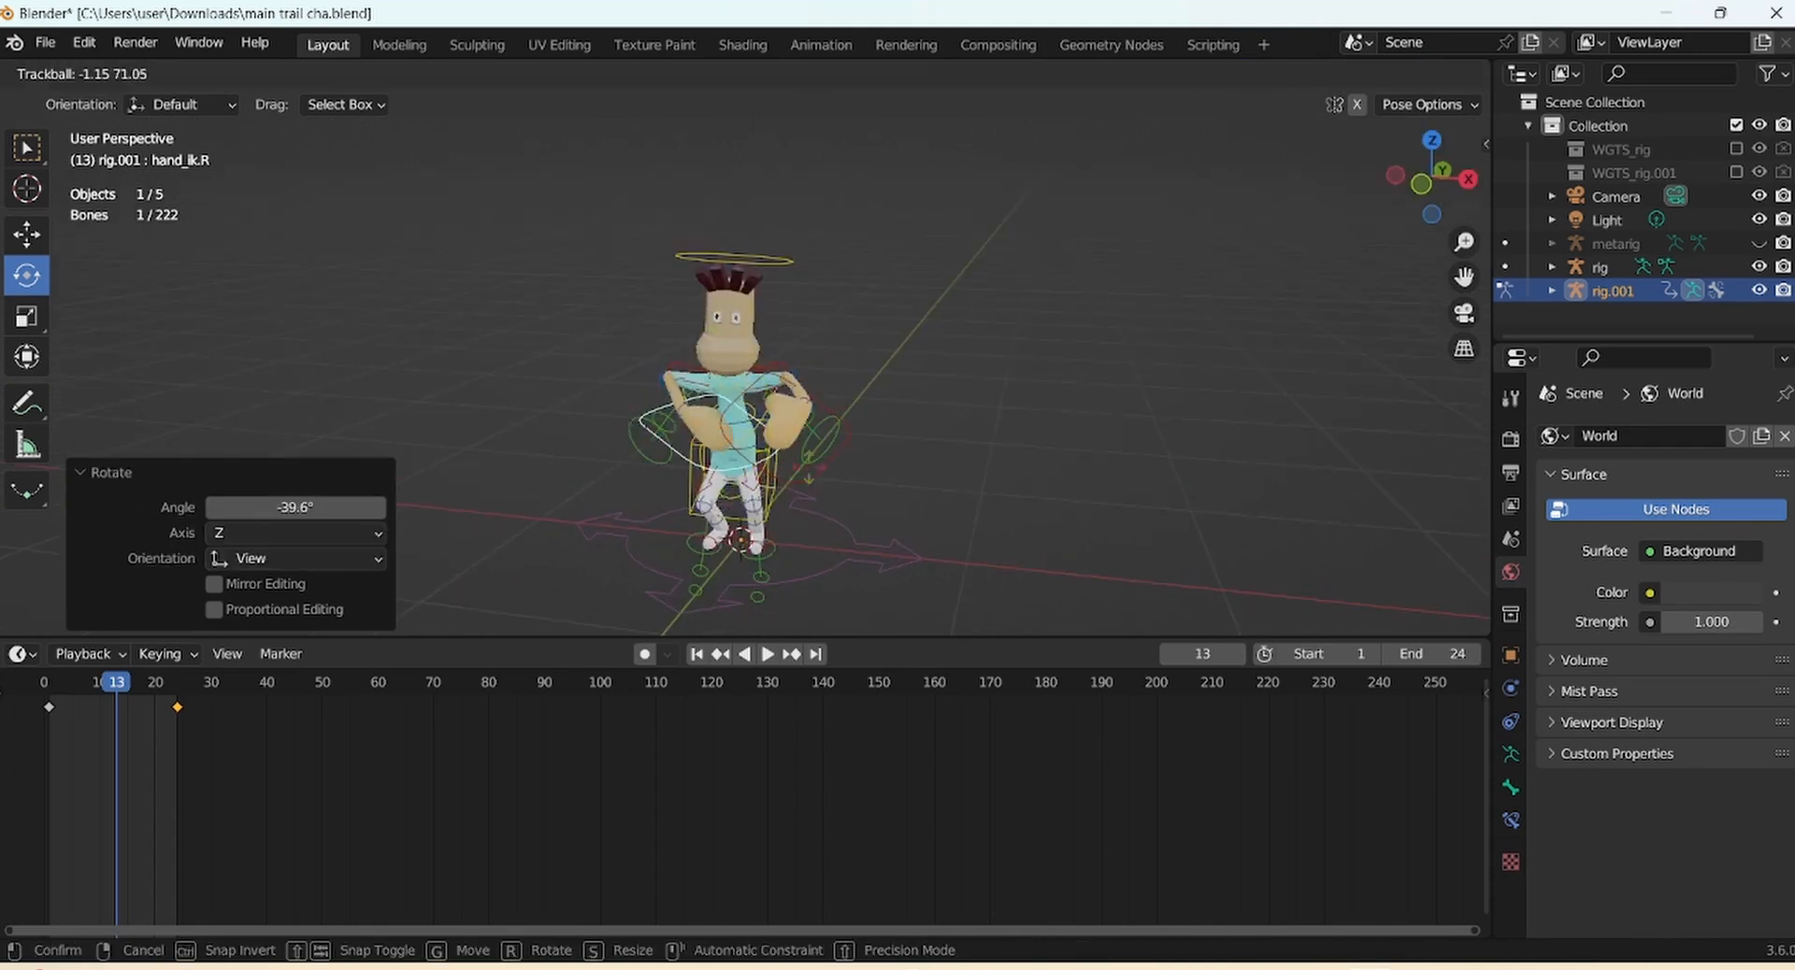
pyautogui.press('g')
pyautogui.click(702, 376)
# Adjust the right and left elbow tweak bones and lower the head
pyautogui.click(671, 369)
pyautogui.press('g')
pyautogui.click(668, 361)
pyautogui.click(802, 380)
pyautogui.press('g')
pyautogui.click(804, 371)
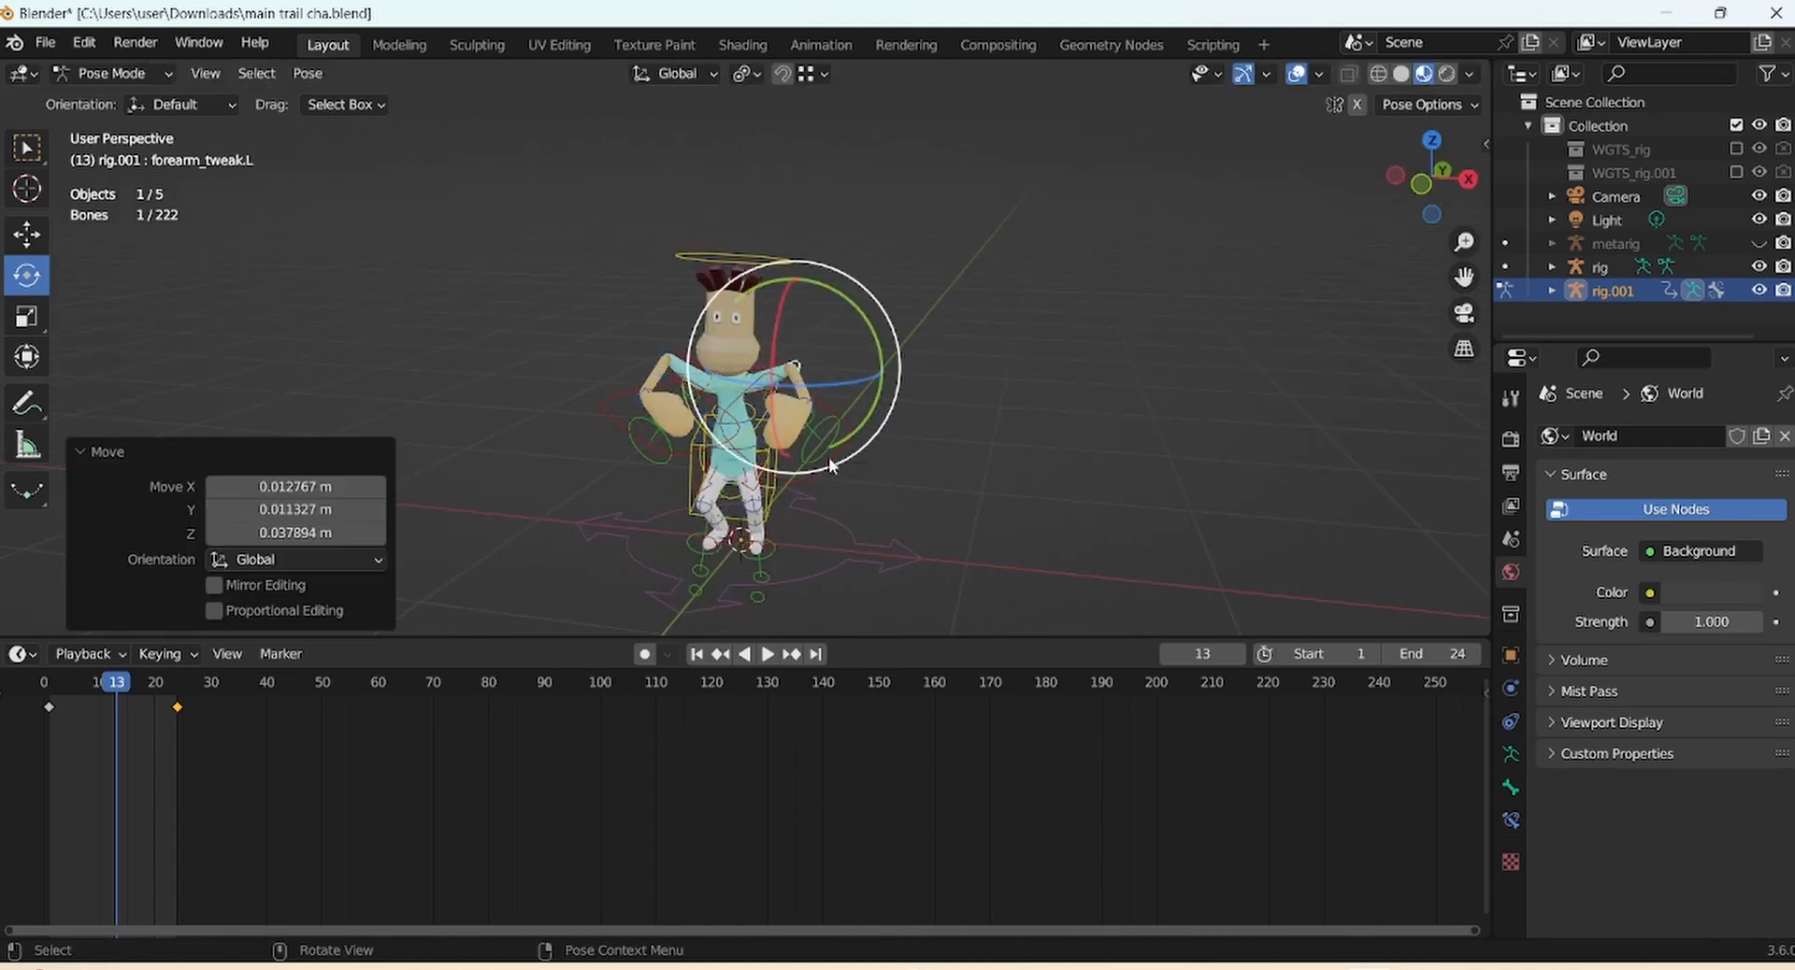
pyautogui.click(750, 266)
pyautogui.press('g')
pyautogui.click(751, 282)
# Scale the head up to about 1.064, squash it vertically, and squash the torso slightly
pyautogui.click(26, 316)
pyautogui.moveTo(737, 303); pyautogui.dragTo(733, 336)
pyautogui.moveTo(1464, 242)
pyautogui.mouseDown()
pyautogui.moveTo(1463, 327)
pyautogui.moveTo(1463, 232)
pyautogui.mouseUp()
pyautogui.click(732, 459)
pyautogui.moveTo(736, 373); pyautogui.dragTo(736, 380)
pyautogui.moveTo(1464, 242); pyautogui.dragTo(1464, 280)
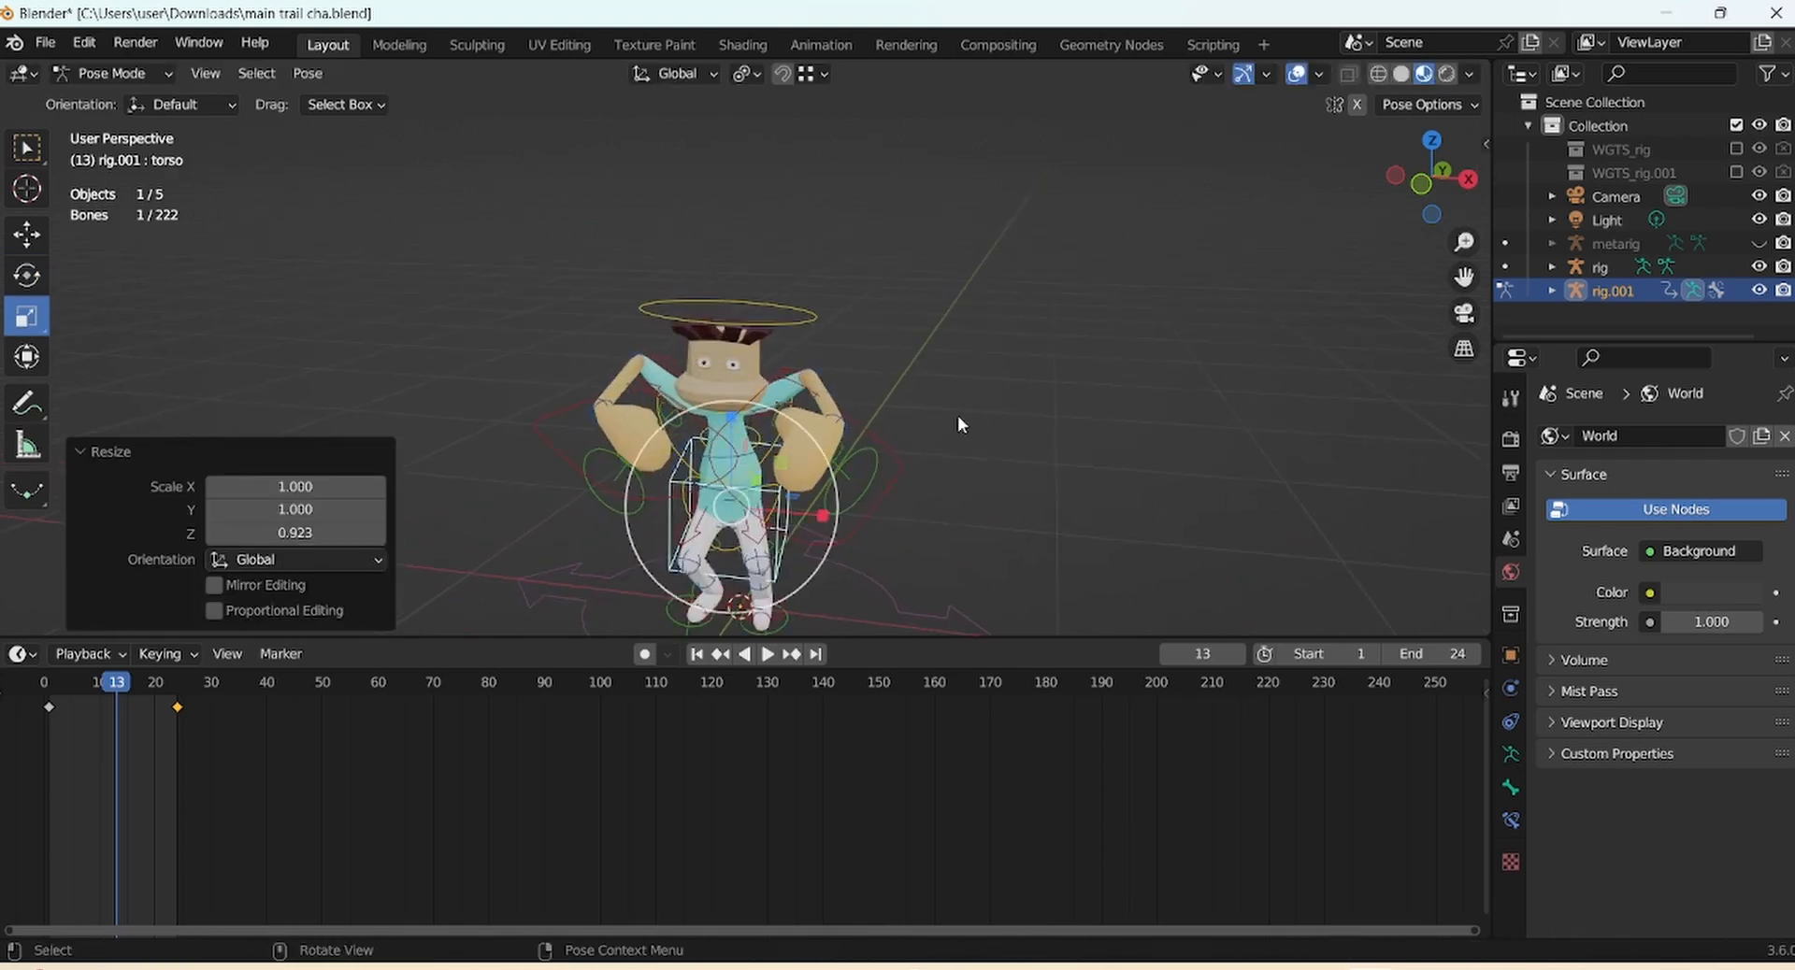
# Resize the hands: shrink and widen the left hand, widen and flatten the right
pyautogui.click(906, 453)
pyautogui.moveTo(915, 453); pyautogui.dragTo(911, 451)
pyautogui.moveTo(941, 406); pyautogui.dragTo(931, 400)
pyautogui.moveTo(927, 431); pyautogui.dragTo(938, 433)
pyautogui.click(560, 447)
pyautogui.moveTo(688, 426); pyautogui.dragTo(629, 398)
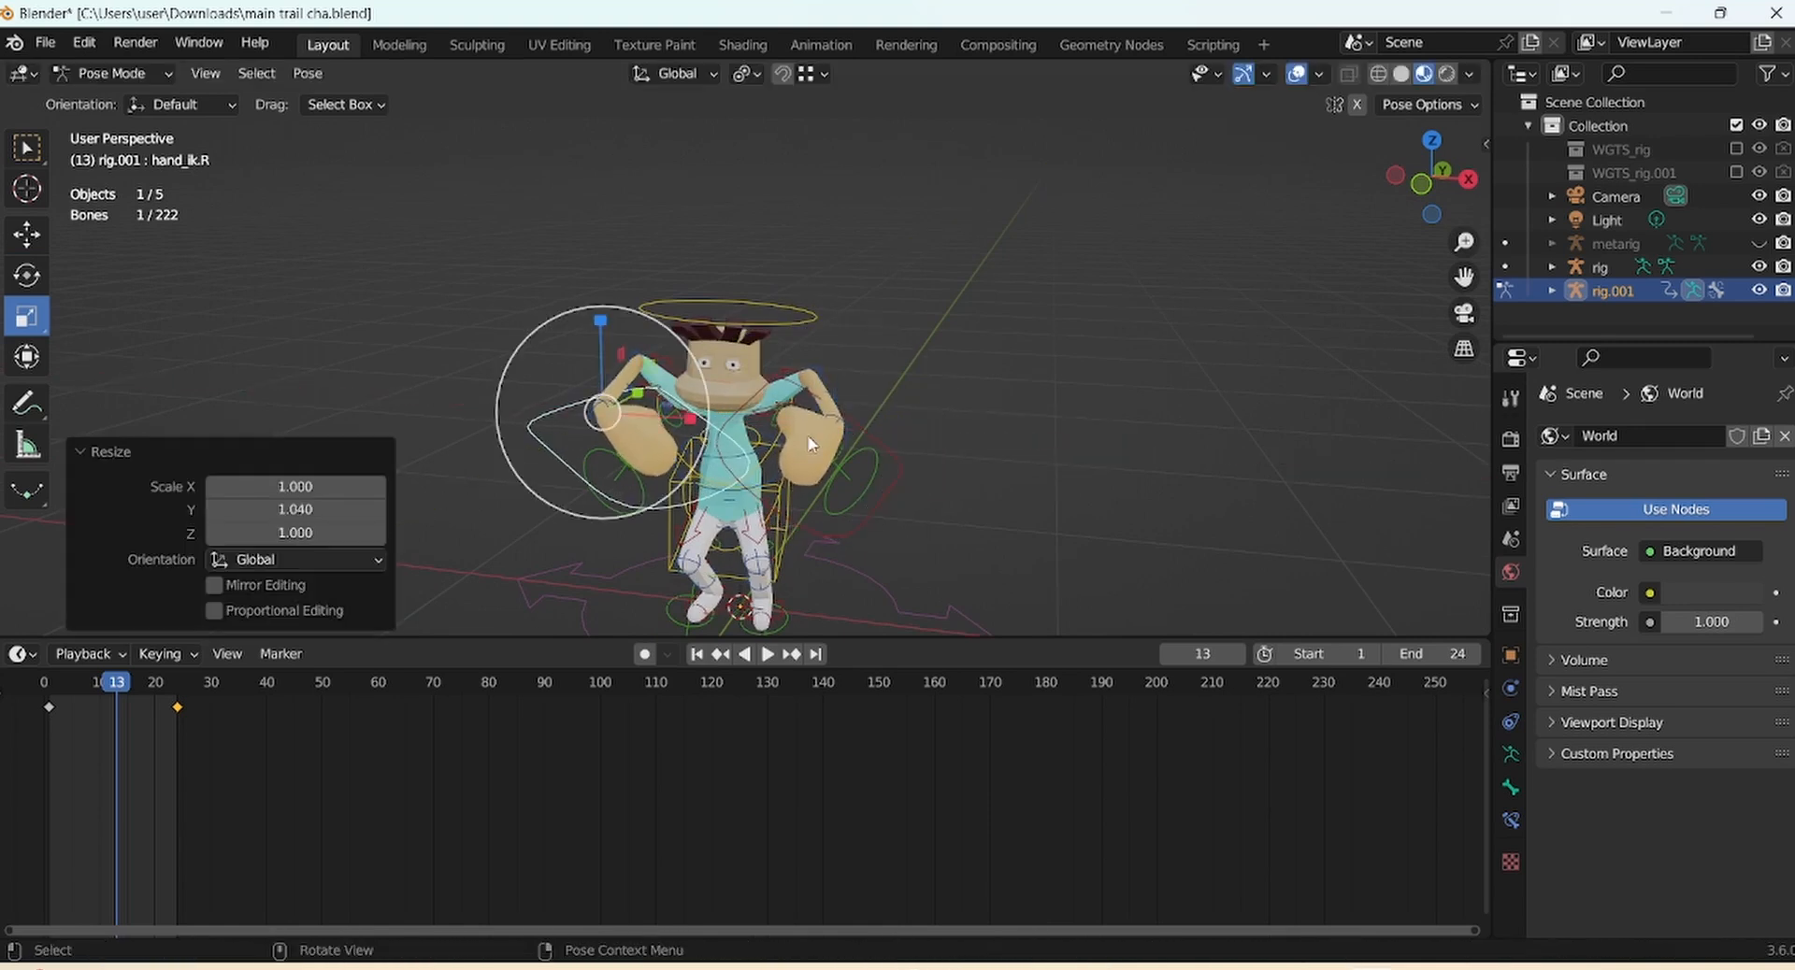
# Twist the middle spine bone and tip the head forward and sideways
pyautogui.click(738, 496)
pyautogui.click(26, 276)
pyautogui.moveTo(732, 506); pyautogui.dragTo(738, 505)
pyautogui.moveTo(818, 421); pyautogui.dragTo(820, 424)
pyautogui.click(765, 324)
pyautogui.moveTo(699, 391); pyautogui.dragTo(697, 406)
pyautogui.moveTo(783, 431); pyautogui.dragTo(789, 421)
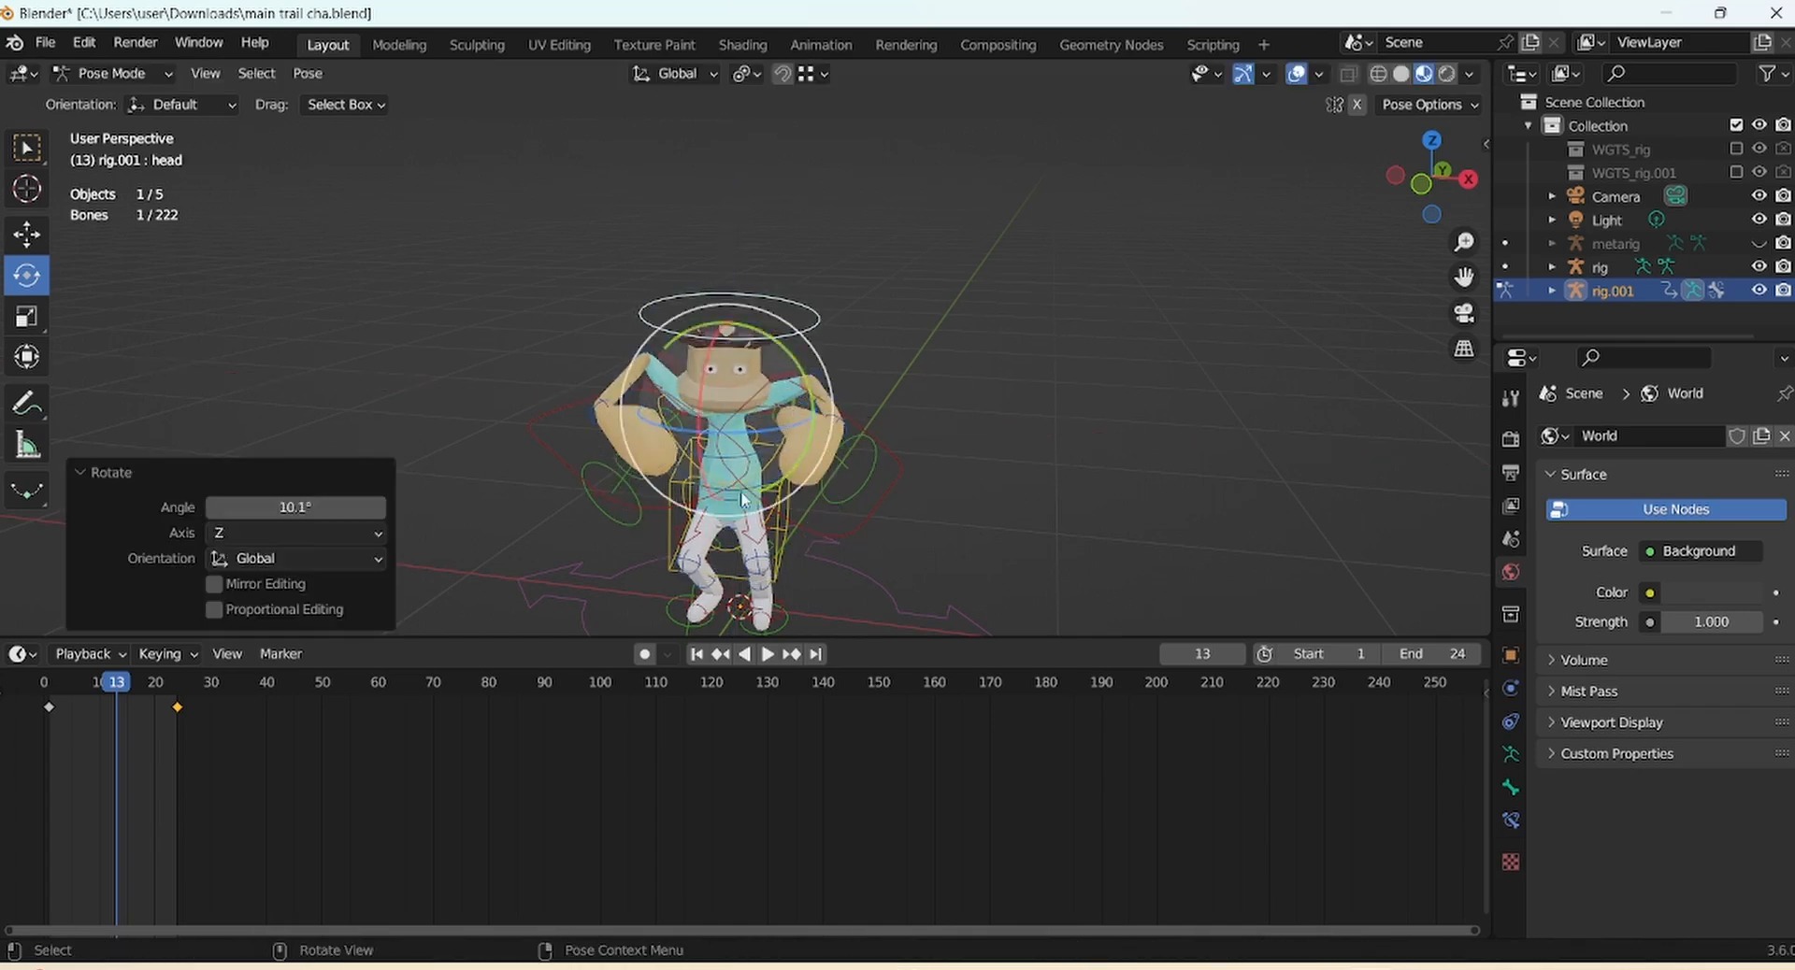
# Tilt the torso sideways and turn the left hand back about 10 degrees
pyautogui.click(742, 496)
pyautogui.click(778, 558)
pyautogui.moveTo(803, 565); pyautogui.dragTo(788, 524)
pyautogui.moveTo(1431, 176); pyautogui.dragTo(1383, 141)
pyautogui.click(813, 467)
pyautogui.moveTo(809, 462); pyautogui.dragTo(839, 425)
pyautogui.moveTo(865, 388); pyautogui.dragTo(866, 370)
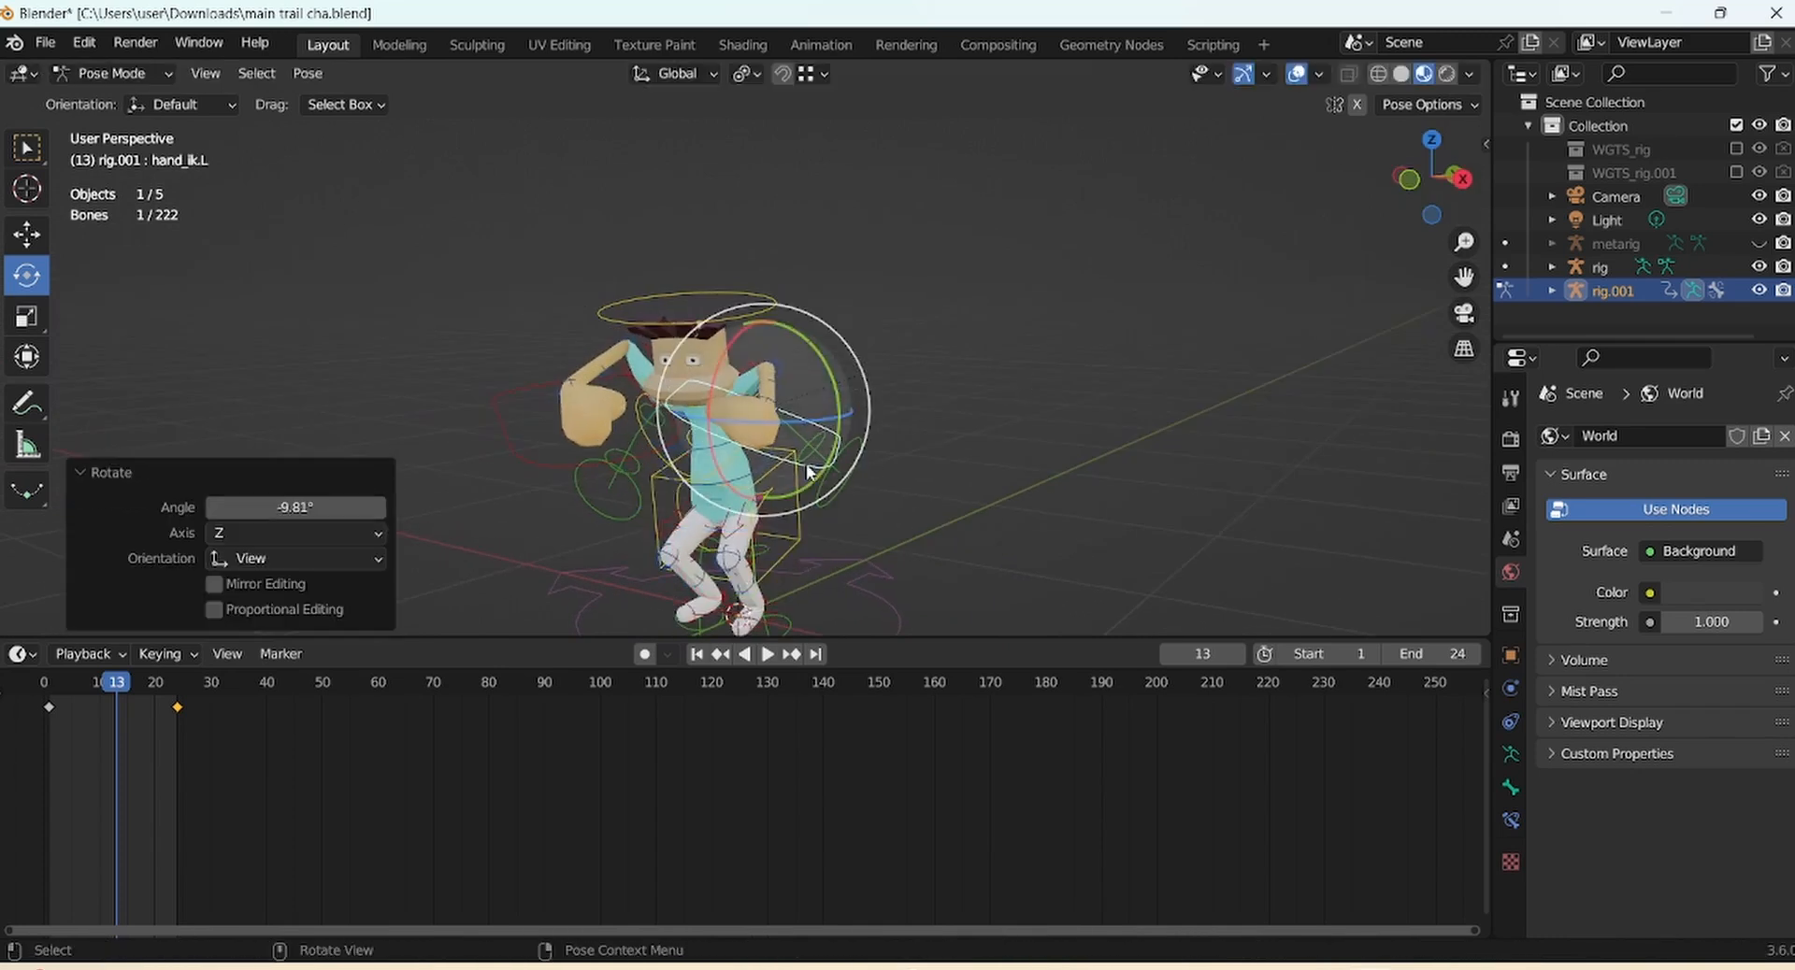
pyautogui.moveTo(1444, 169); pyautogui.dragTo(1300, 124)
pyautogui.click(795, 525)
# Nudge the torso, then re-angle the right hand control in front view
pyautogui.press('g')
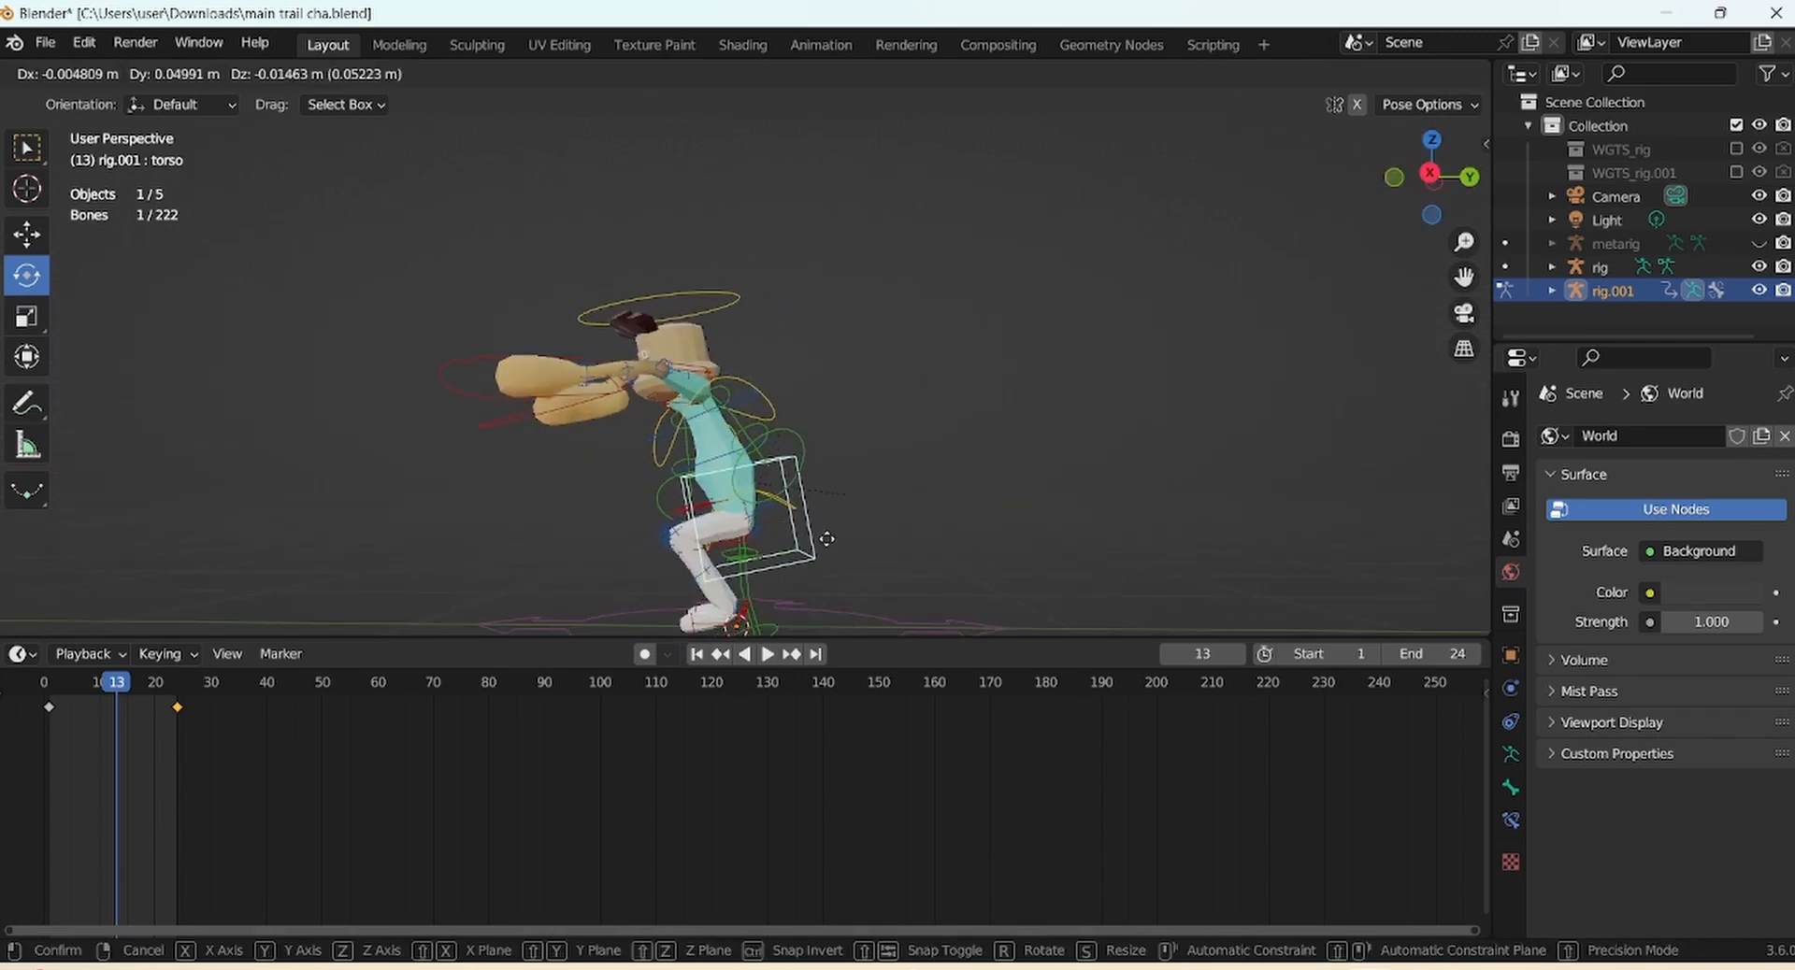
pyautogui.click(831, 550)
pyautogui.moveTo(1431, 177); pyautogui.dragTo(951, 241)
pyautogui.press('KP_1')
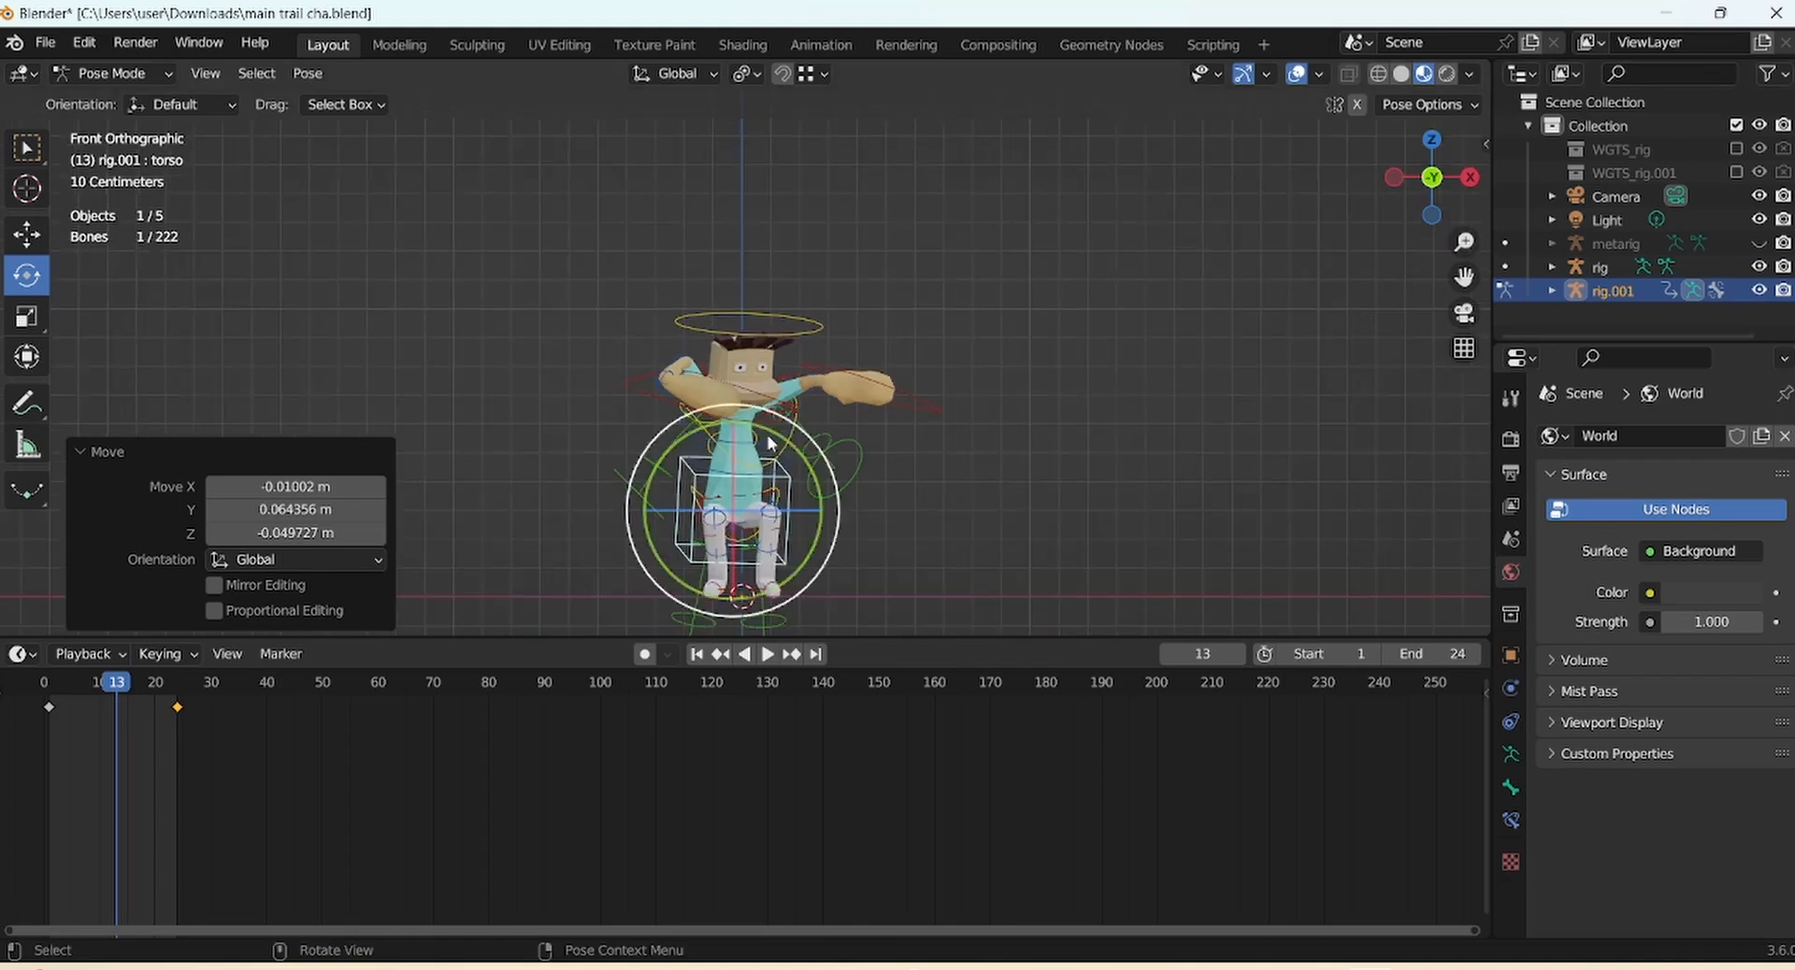
pyautogui.click(628, 374)
pyautogui.moveTo(627, 371); pyautogui.dragTo(506, 347)
pyautogui.moveTo(772, 399); pyautogui.dragTo(760, 434)
pyautogui.moveTo(715, 411); pyautogui.dragTo(675, 411)
# Tilt the head slightly and rotate a hand FK bone a little
pyautogui.click(791, 317)
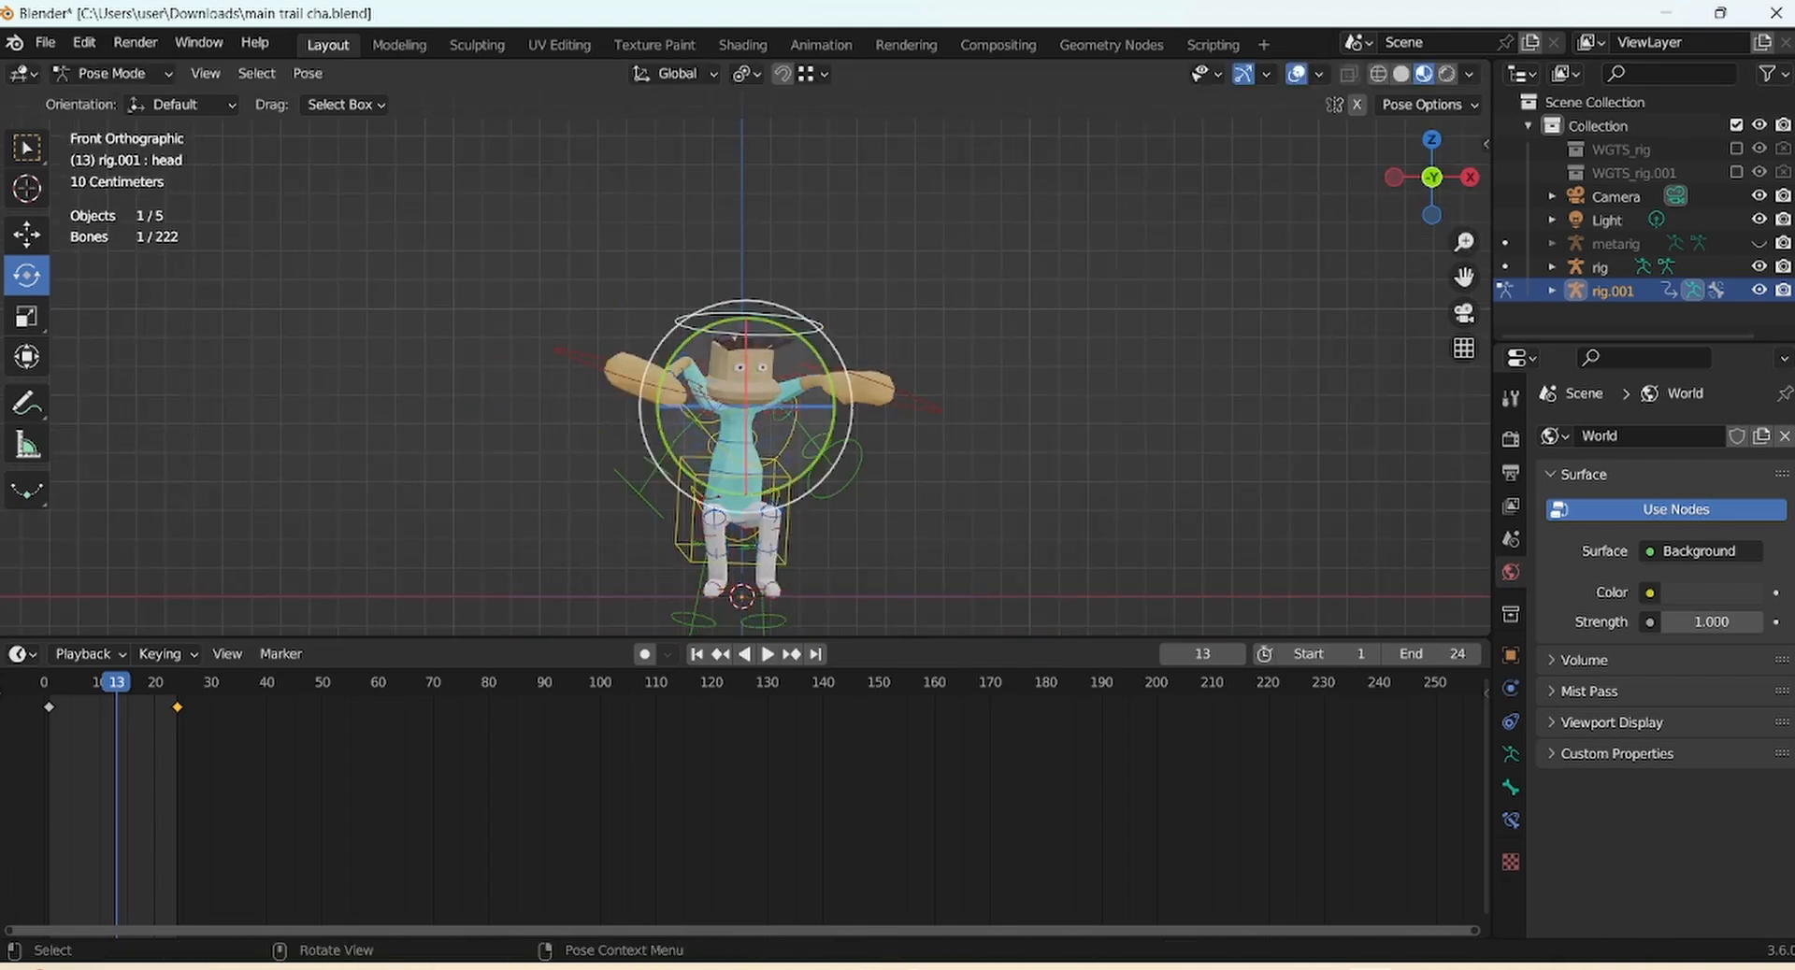
pyautogui.moveTo(783, 348); pyautogui.dragTo(785, 356)
pyautogui.moveTo(960, 470); pyautogui.dragTo(767, 446, button='middle')
pyautogui.click(802, 468)
pyautogui.scroll(1, 1026, 432)
pyautogui.click(841, 472)
pyautogui.moveTo(909, 469); pyautogui.dragTo(908, 471)
# Bend the lower spine about 25 degrees, then ease it back about 4 degrees
pyautogui.moveTo(1434, 183); pyautogui.dragTo(1767, 182)
pyautogui.click(836, 558)
pyautogui.moveTo(857, 555); pyautogui.dragTo(821, 585)
pyautogui.moveTo(1434, 182); pyautogui.dragTo(1019, 174)
pyautogui.moveTo(828, 481); pyautogui.dragTo(824, 475)
pyautogui.moveTo(1434, 182); pyautogui.dragTo(699, 175)
pyautogui.click(1437, 183)
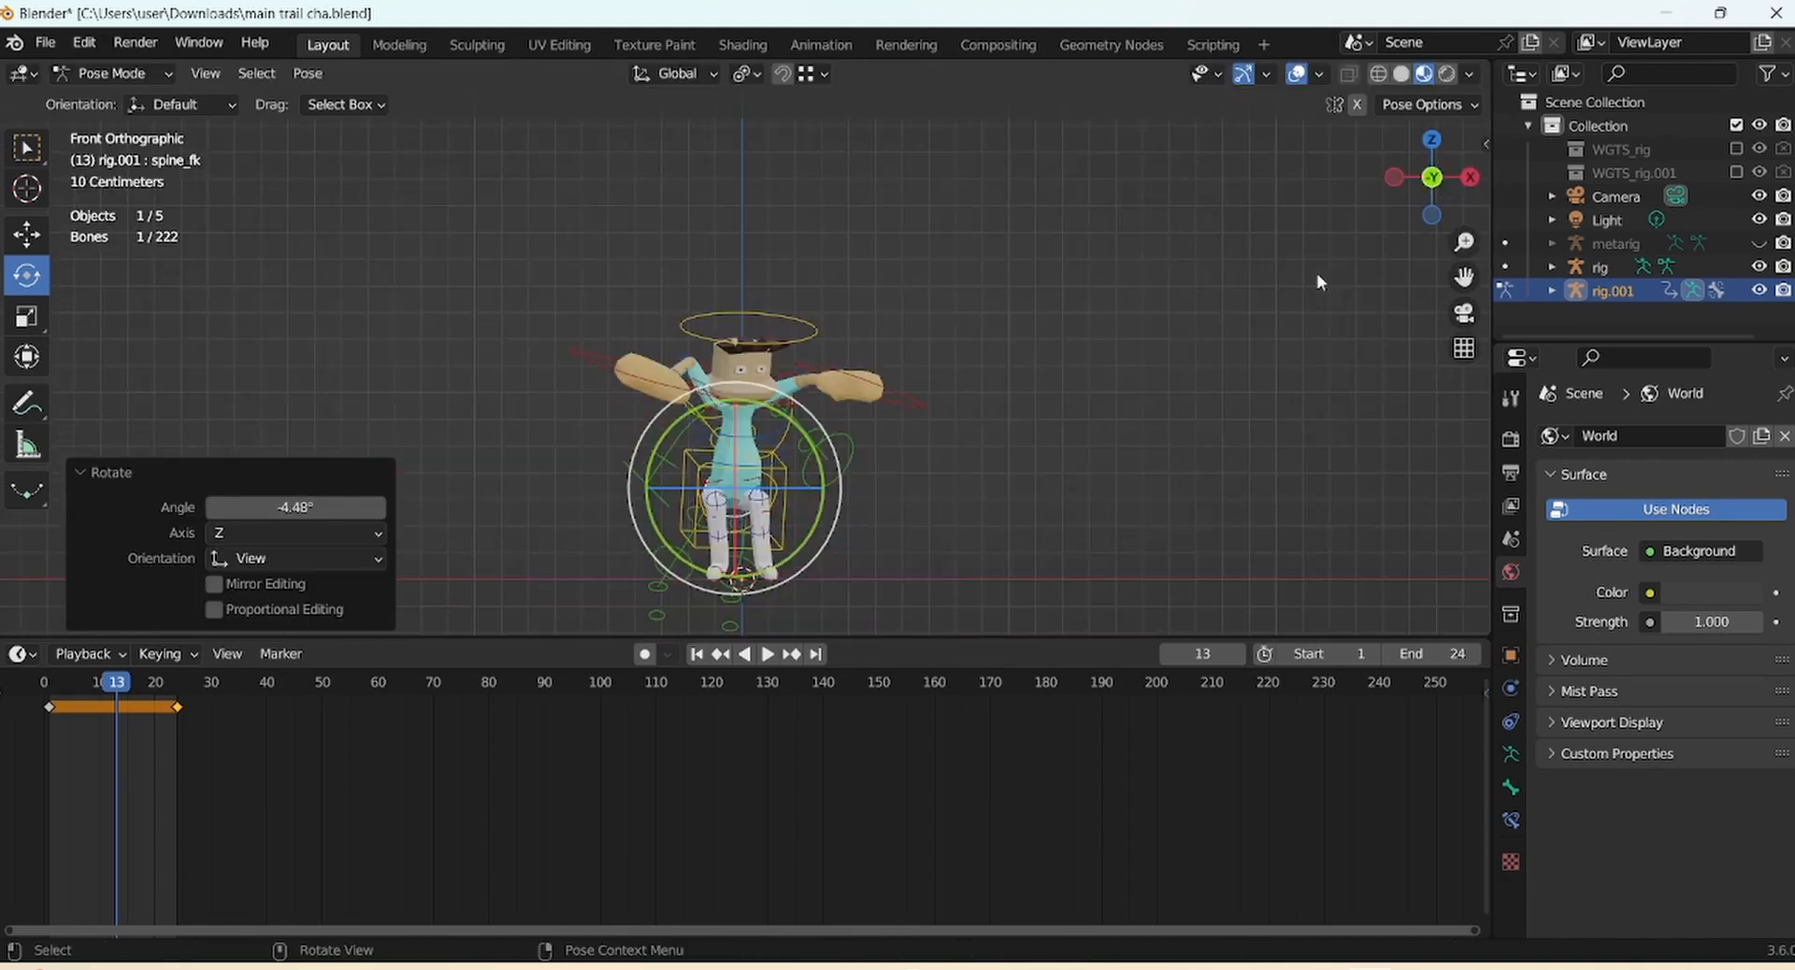
# Roll the right heel control about 27 degrees, then tumble it slightly
pyautogui.click(890, 406)
pyautogui.moveTo(1431, 177); pyautogui.dragTo(1026, 317)
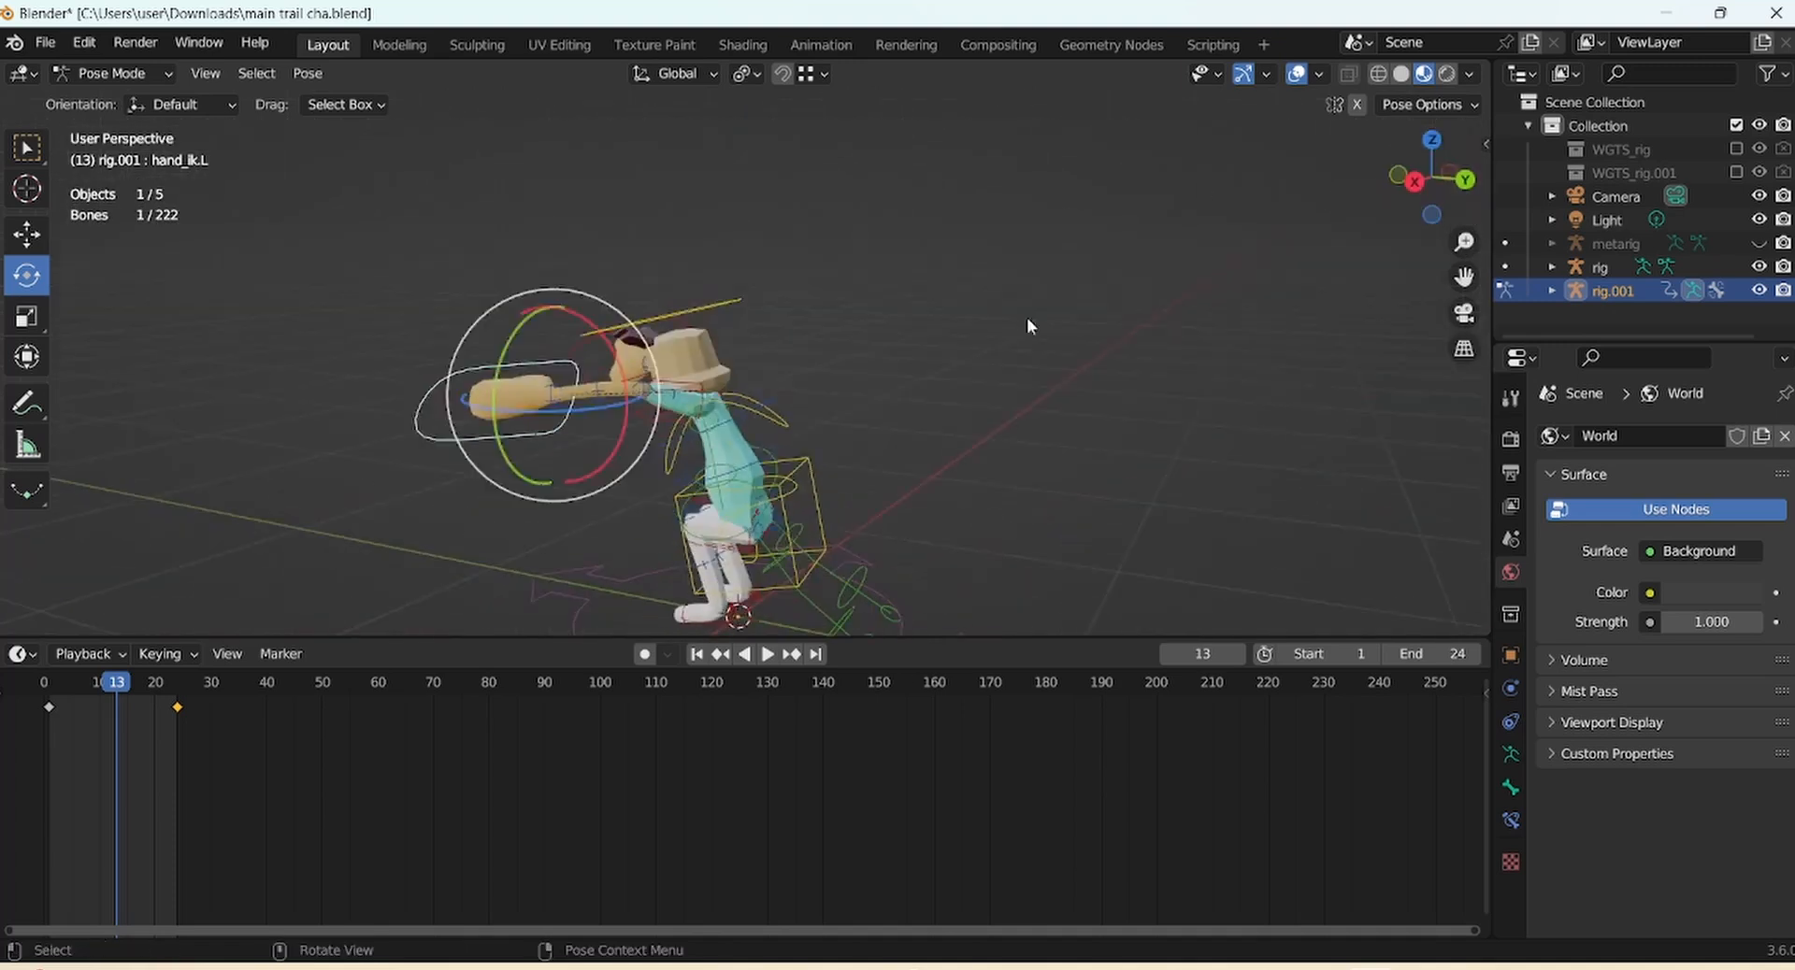
pyautogui.scroll(10, 769, 601)
pyautogui.click(645, 374)
pyautogui.moveTo(1464, 242); pyautogui.dragTo(1464, 299)
pyautogui.moveTo(1431, 178); pyautogui.dragTo(1346, 187)
pyautogui.moveTo(784, 372); pyautogui.dragTo(774, 323)
pyautogui.moveTo(1431, 178); pyautogui.dragTo(1206, 166)
pyautogui.scroll(-6, 902, 166)
pyautogui.moveTo(803, 413); pyautogui.dragTo(794, 432)
pyautogui.moveTo(1431, 178); pyautogui.dragTo(1392, 185)
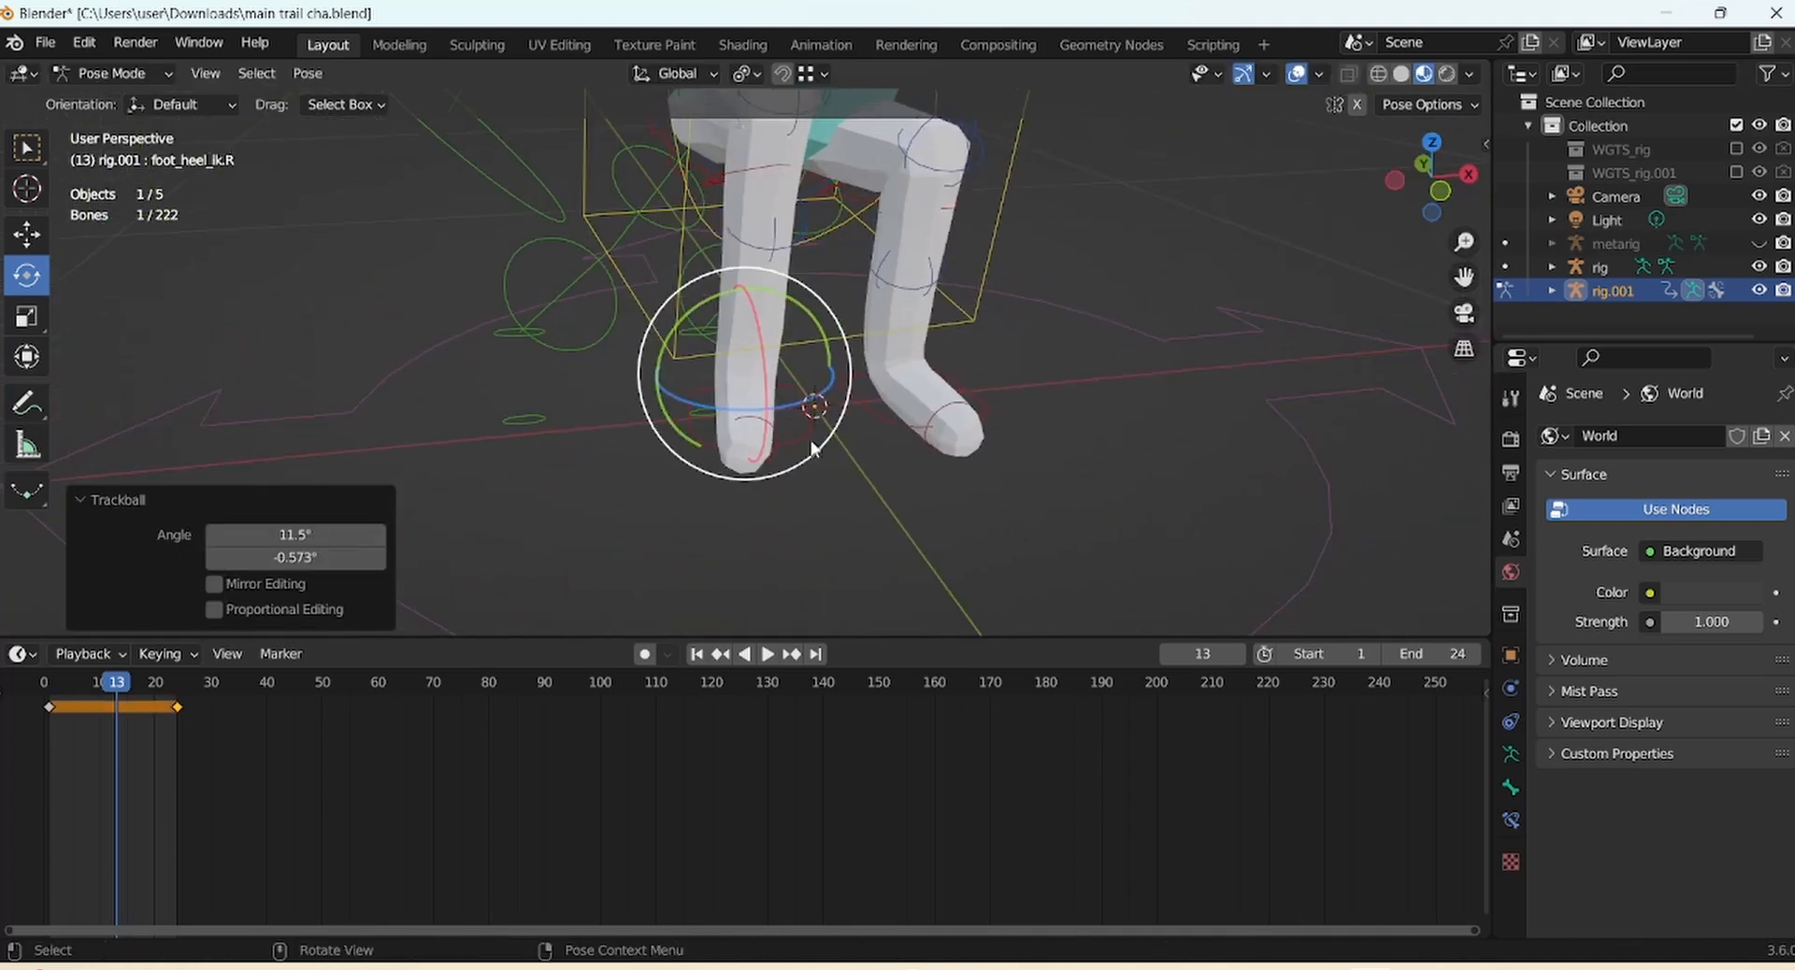
# Rotate the right foot about 3 degrees and tumble the left heel slightly
pyautogui.click(812, 443)
pyautogui.moveTo(819, 448); pyautogui.dragTo(808, 406)
pyautogui.moveTo(800, 417); pyautogui.dragTo(805, 417)
pyautogui.moveTo(1431, 178); pyautogui.dragTo(1196, 161)
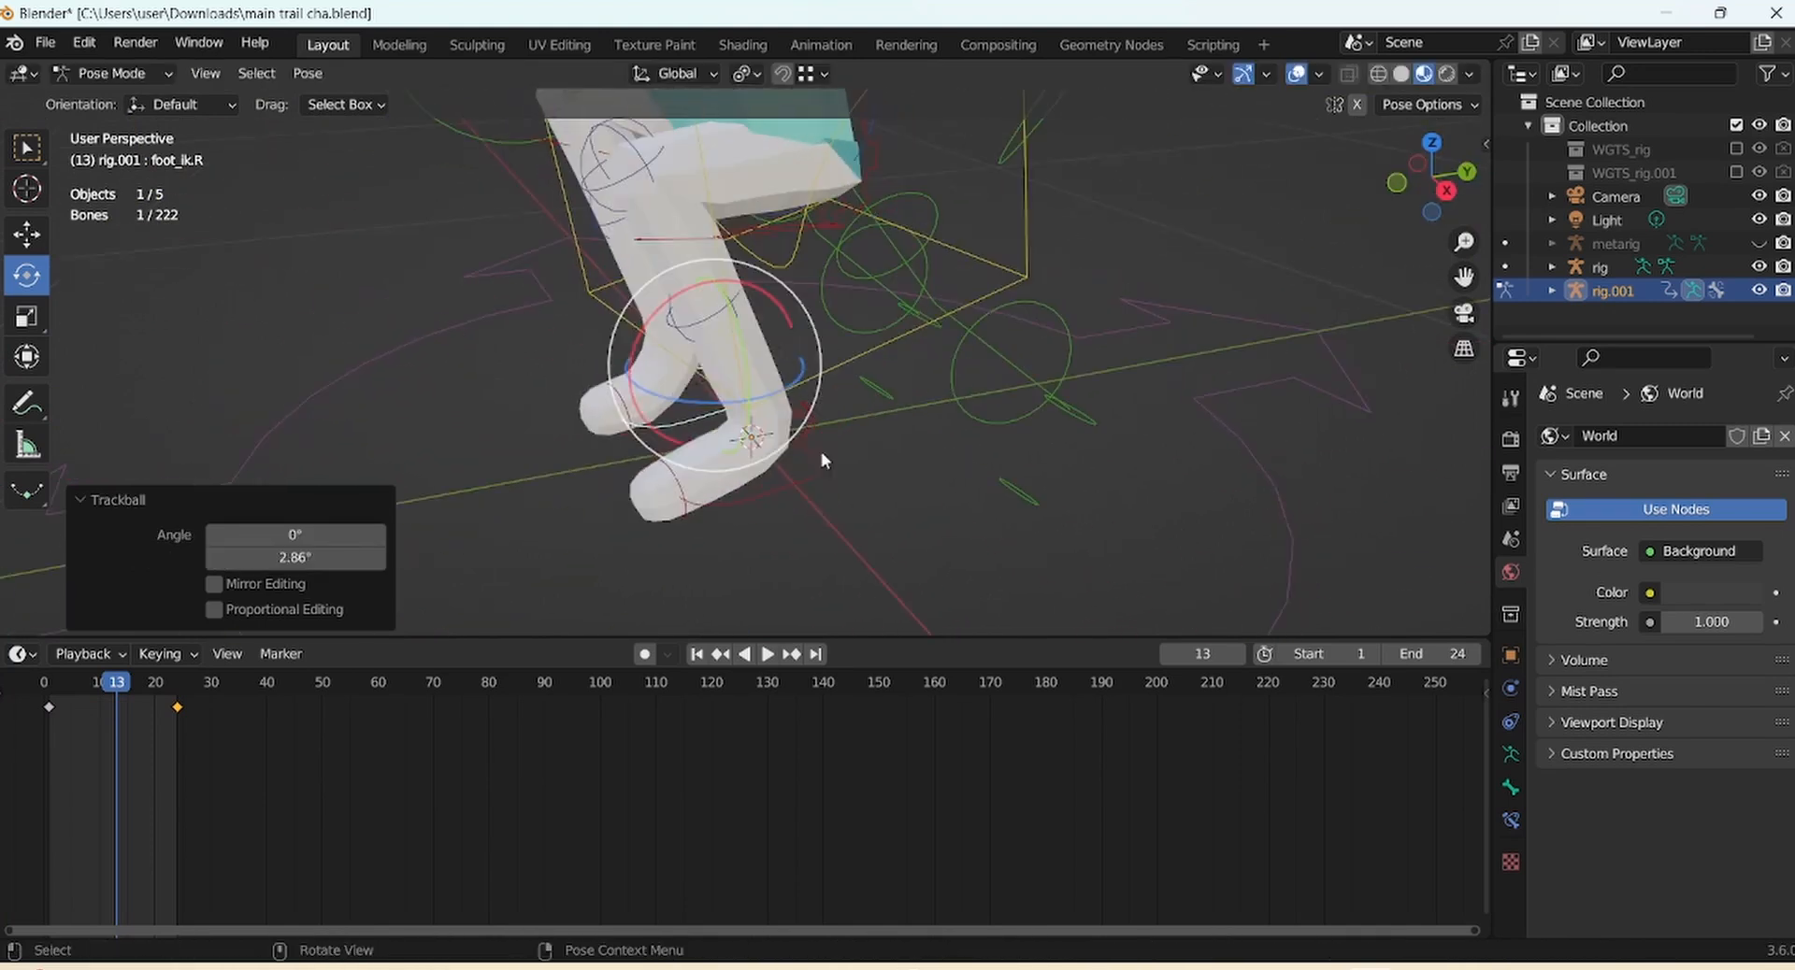
pyautogui.click(812, 435)
pyautogui.moveTo(802, 420); pyautogui.dragTo(794, 417)
pyautogui.scroll(-7, 801, 415)
pyautogui.moveTo(1431, 178); pyautogui.dragTo(1620, 129)
# In front view, move the torso and reposition and rotate the left hand
pyautogui.press('KP_1')
pyautogui.click(821, 295)
pyautogui.press('g')
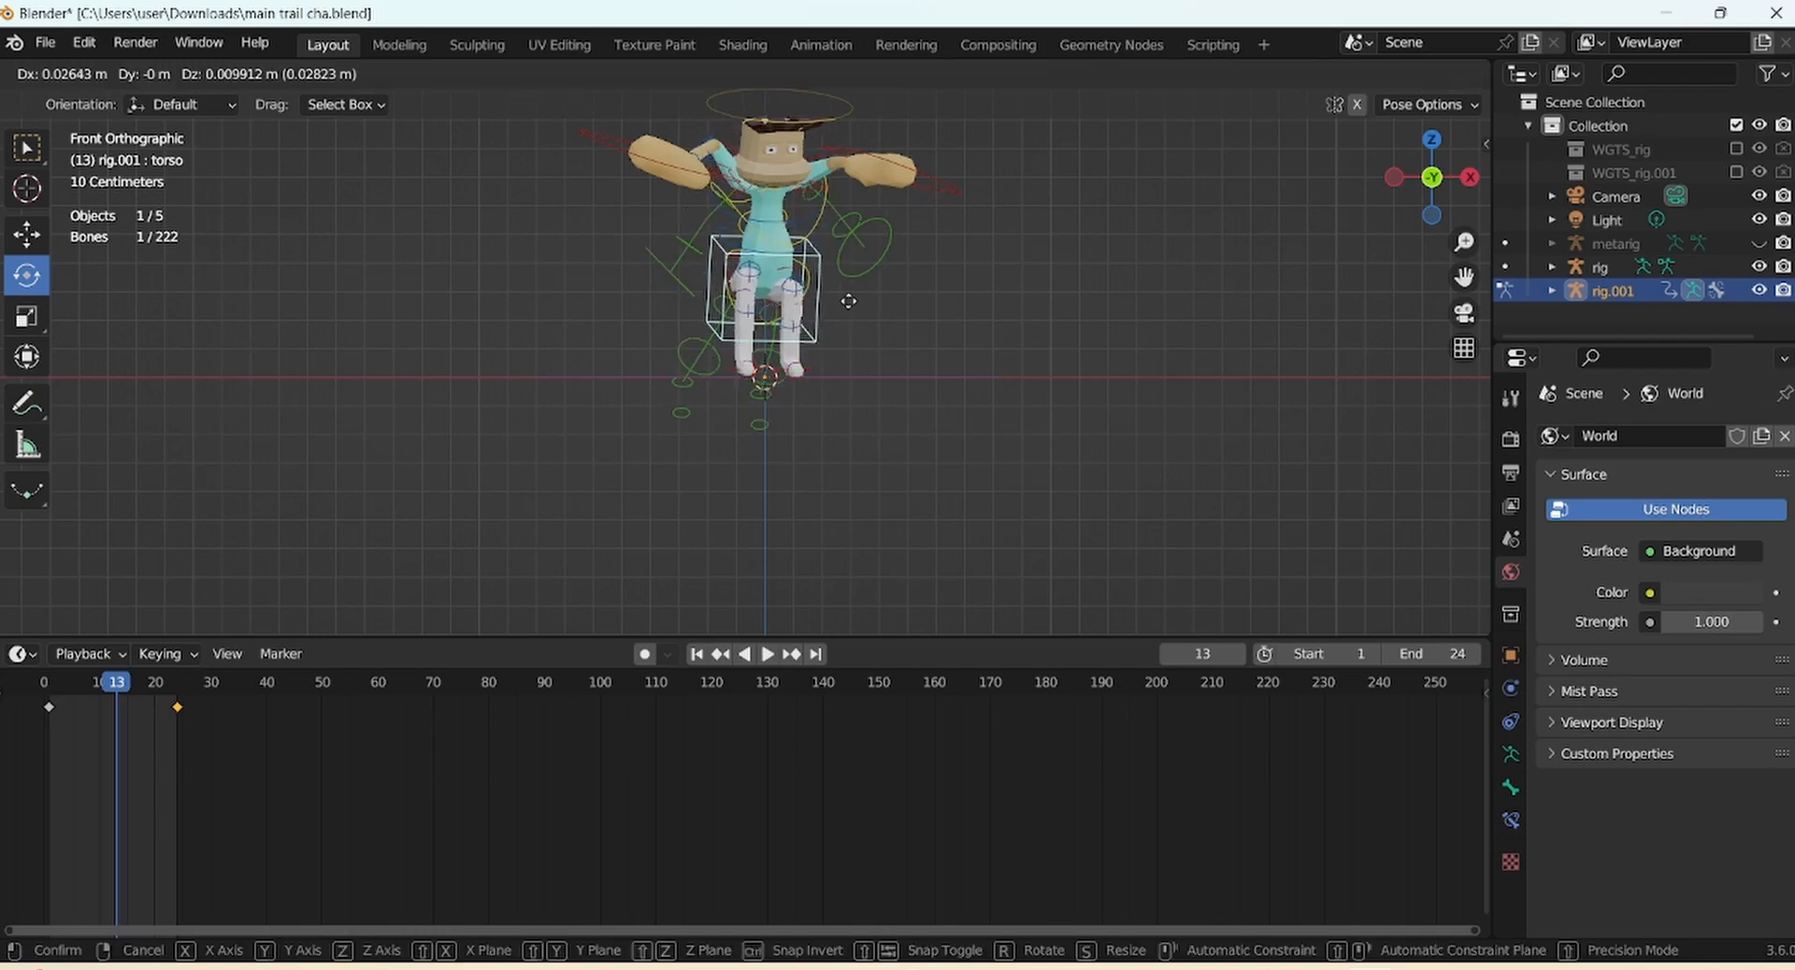
pyautogui.click(845, 306)
pyautogui.click(886, 213)
pyautogui.press('g')
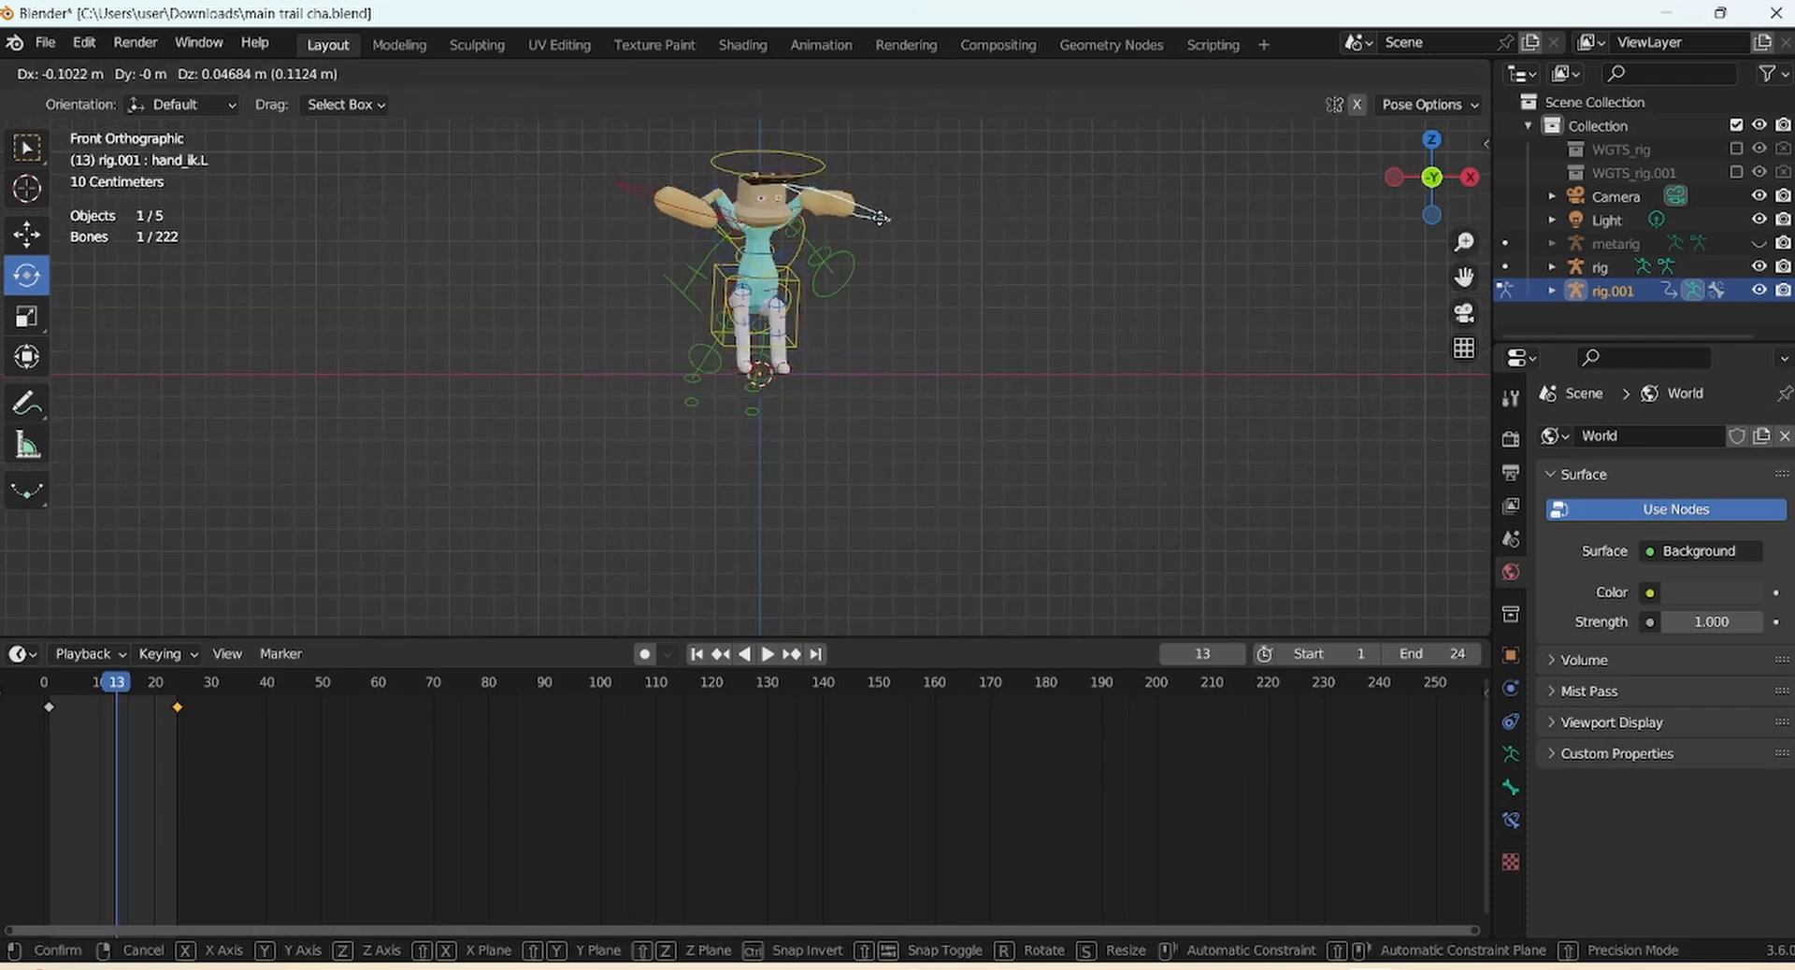
pyautogui.click(879, 218)
pyautogui.moveTo(875, 207); pyautogui.dragTo(865, 234)
pyautogui.moveTo(900, 129); pyautogui.dragTo(866, 105)
# Bend the upper spine bone forward and shift it in side view
pyautogui.click(818, 157)
pyautogui.moveTo(1432, 160); pyautogui.dragTo(1226, 178)
pyautogui.click(740, 235)
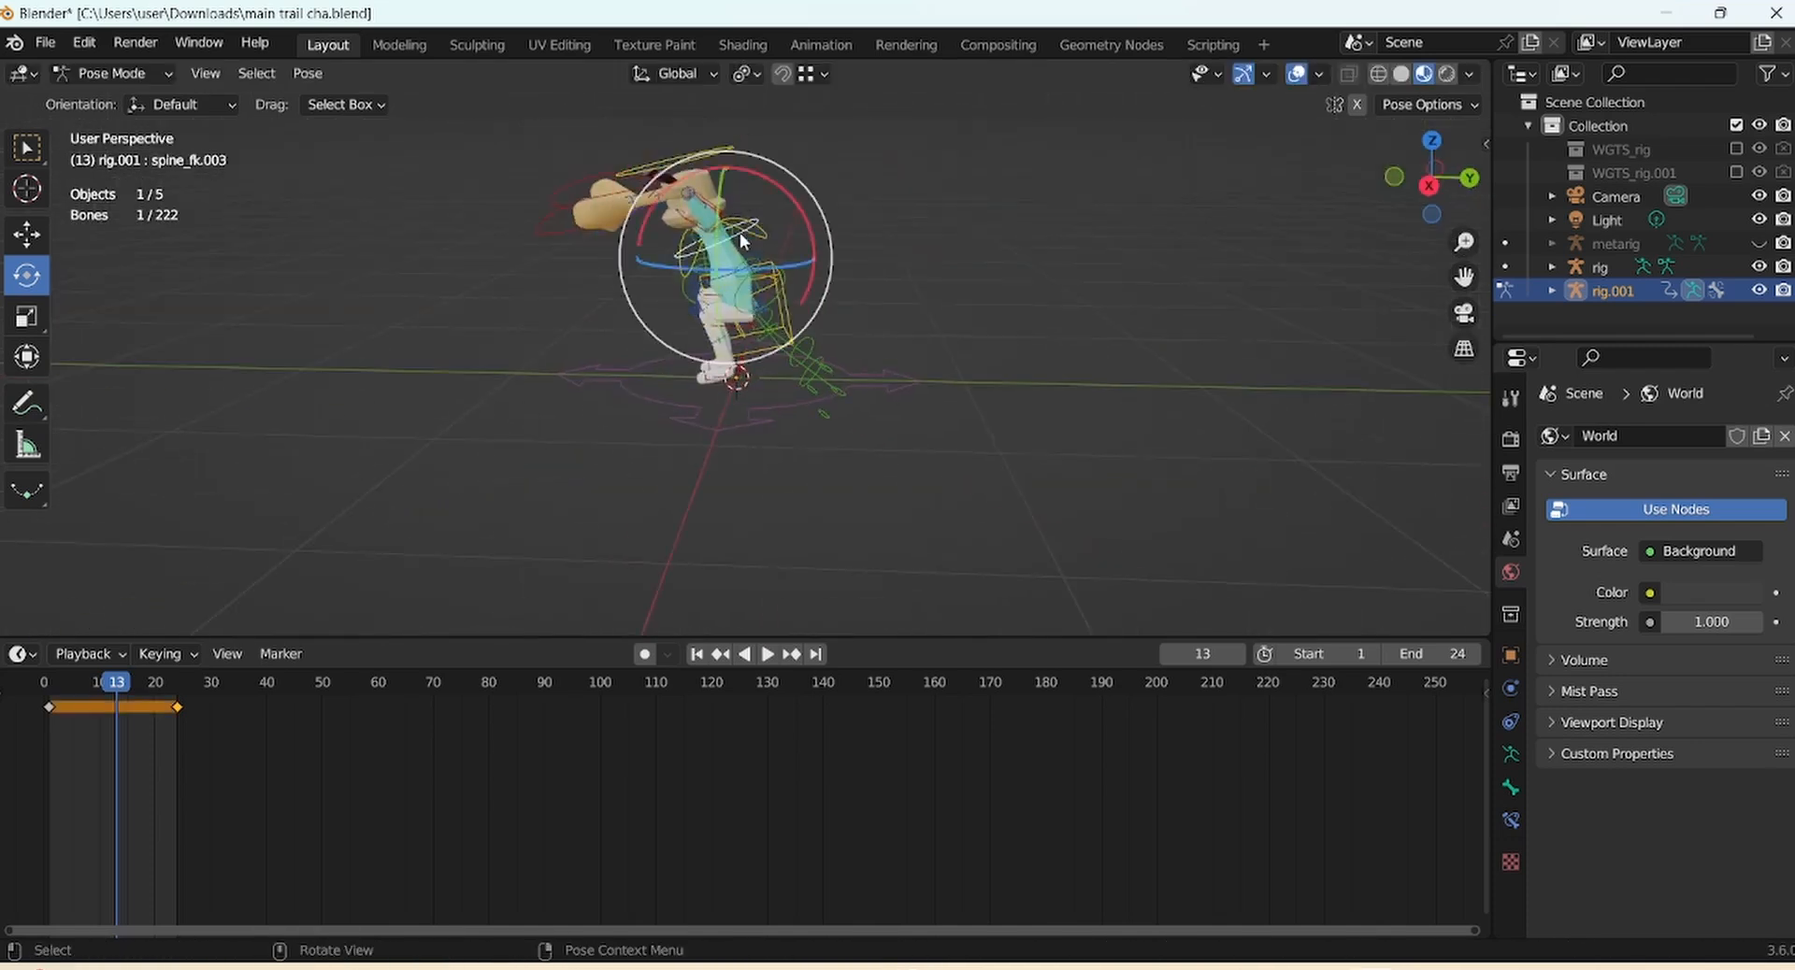
pyautogui.moveTo(812, 229); pyautogui.dragTo(816, 217)
pyautogui.press('g')
pyautogui.click(817, 217)
# Shift the middle and lower spine bones and raise the hips about 0.028 m
pyautogui.click(752, 269)
pyautogui.press('g')
pyautogui.click(752, 273)
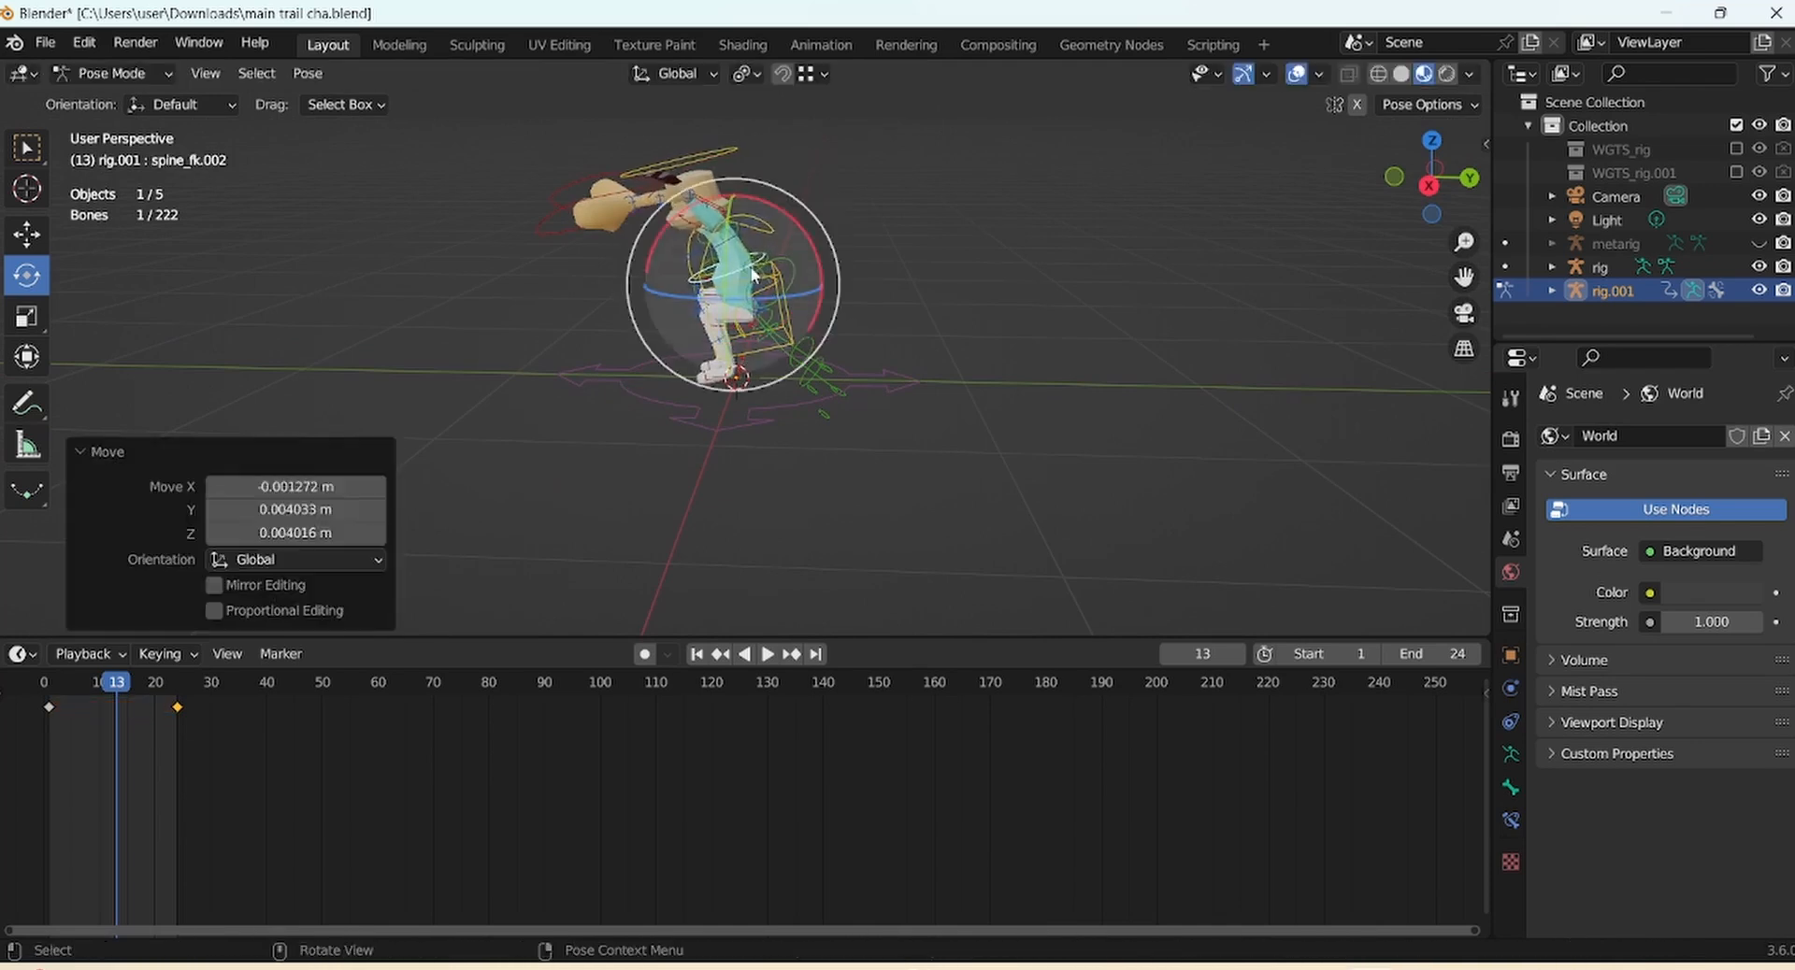
pyautogui.click(753, 327)
pyautogui.press('g')
pyautogui.click(791, 322)
pyautogui.click(774, 290)
pyautogui.press('g')
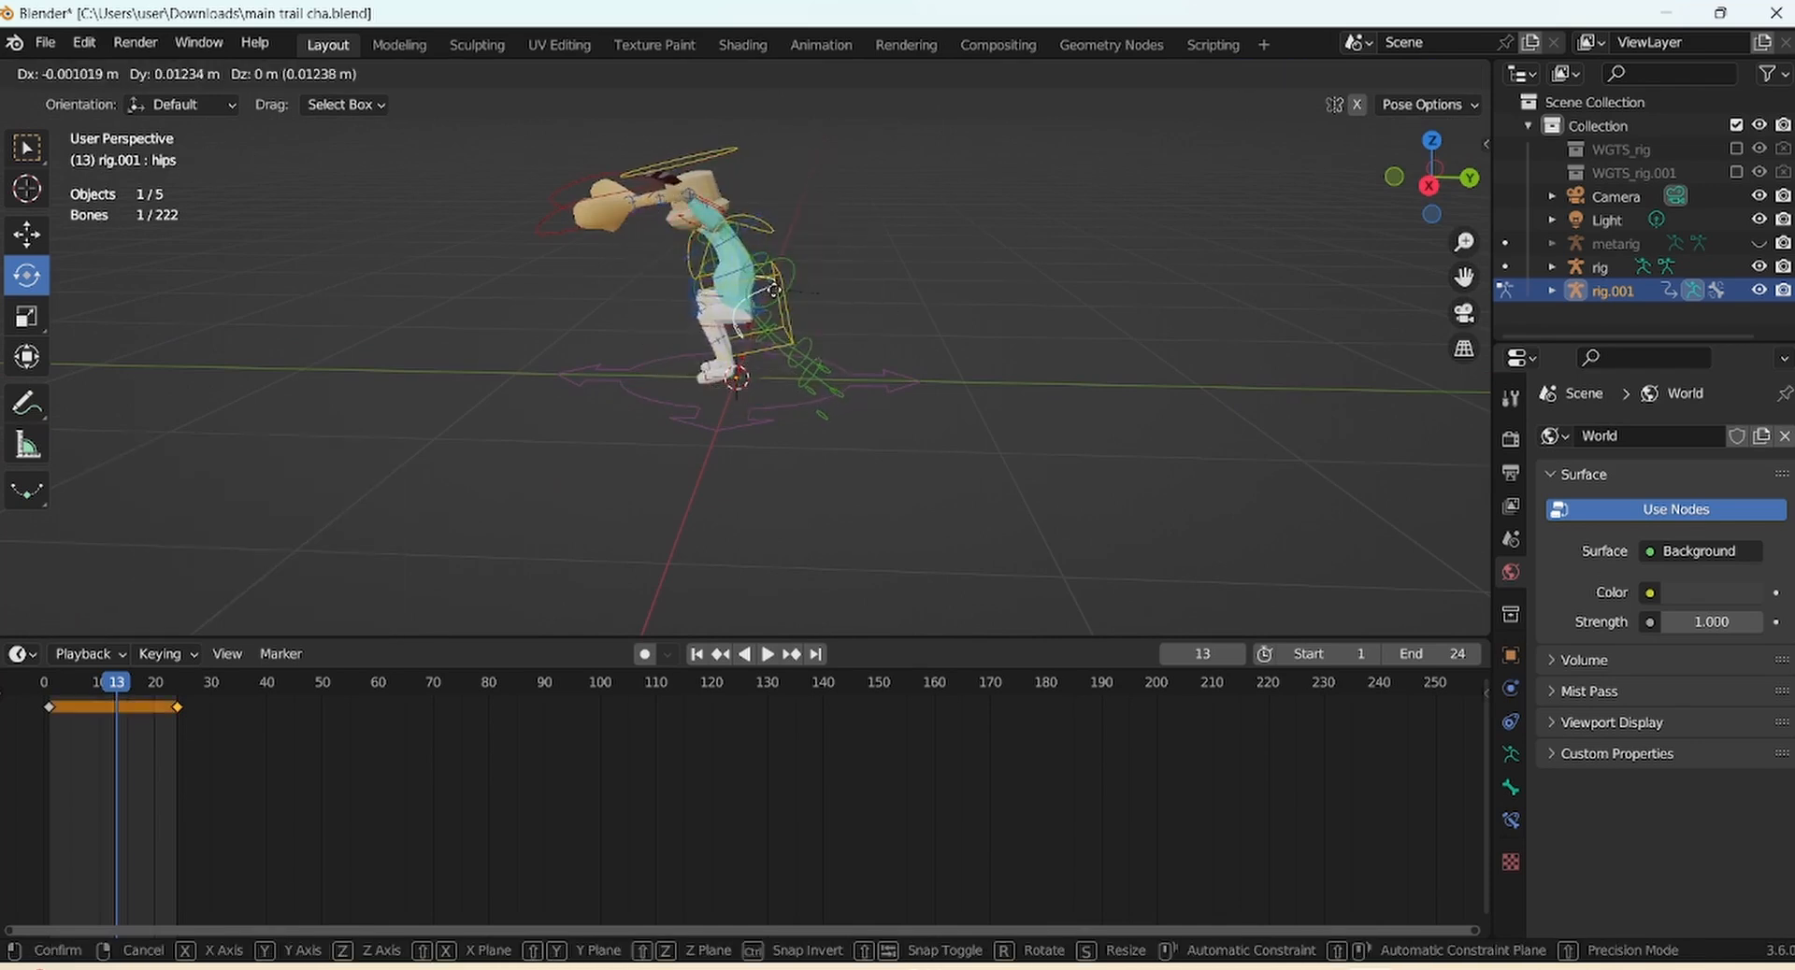
pyautogui.click(779, 292)
pyautogui.moveTo(1413, 245); pyautogui.dragTo(1407, 262)
# Key location, rotation and scale on every rig bone at frame 13
pyautogui.press('a')
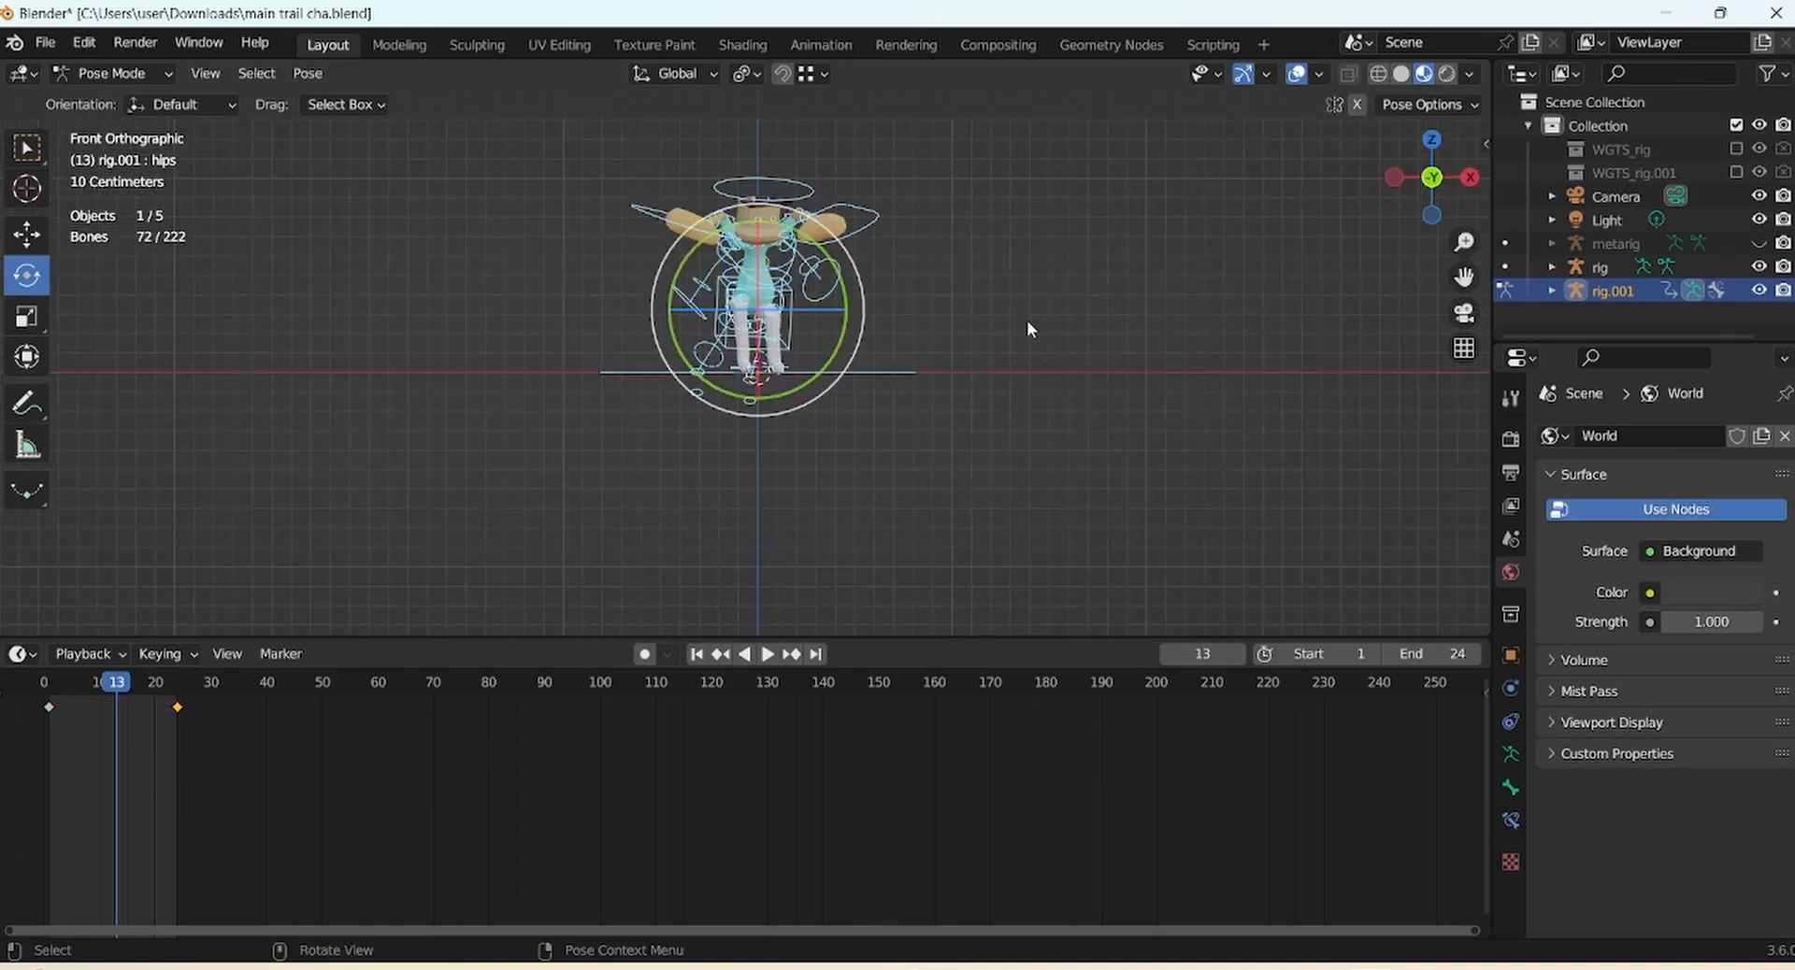
pyautogui.press('i')
pyautogui.click(1026, 323)
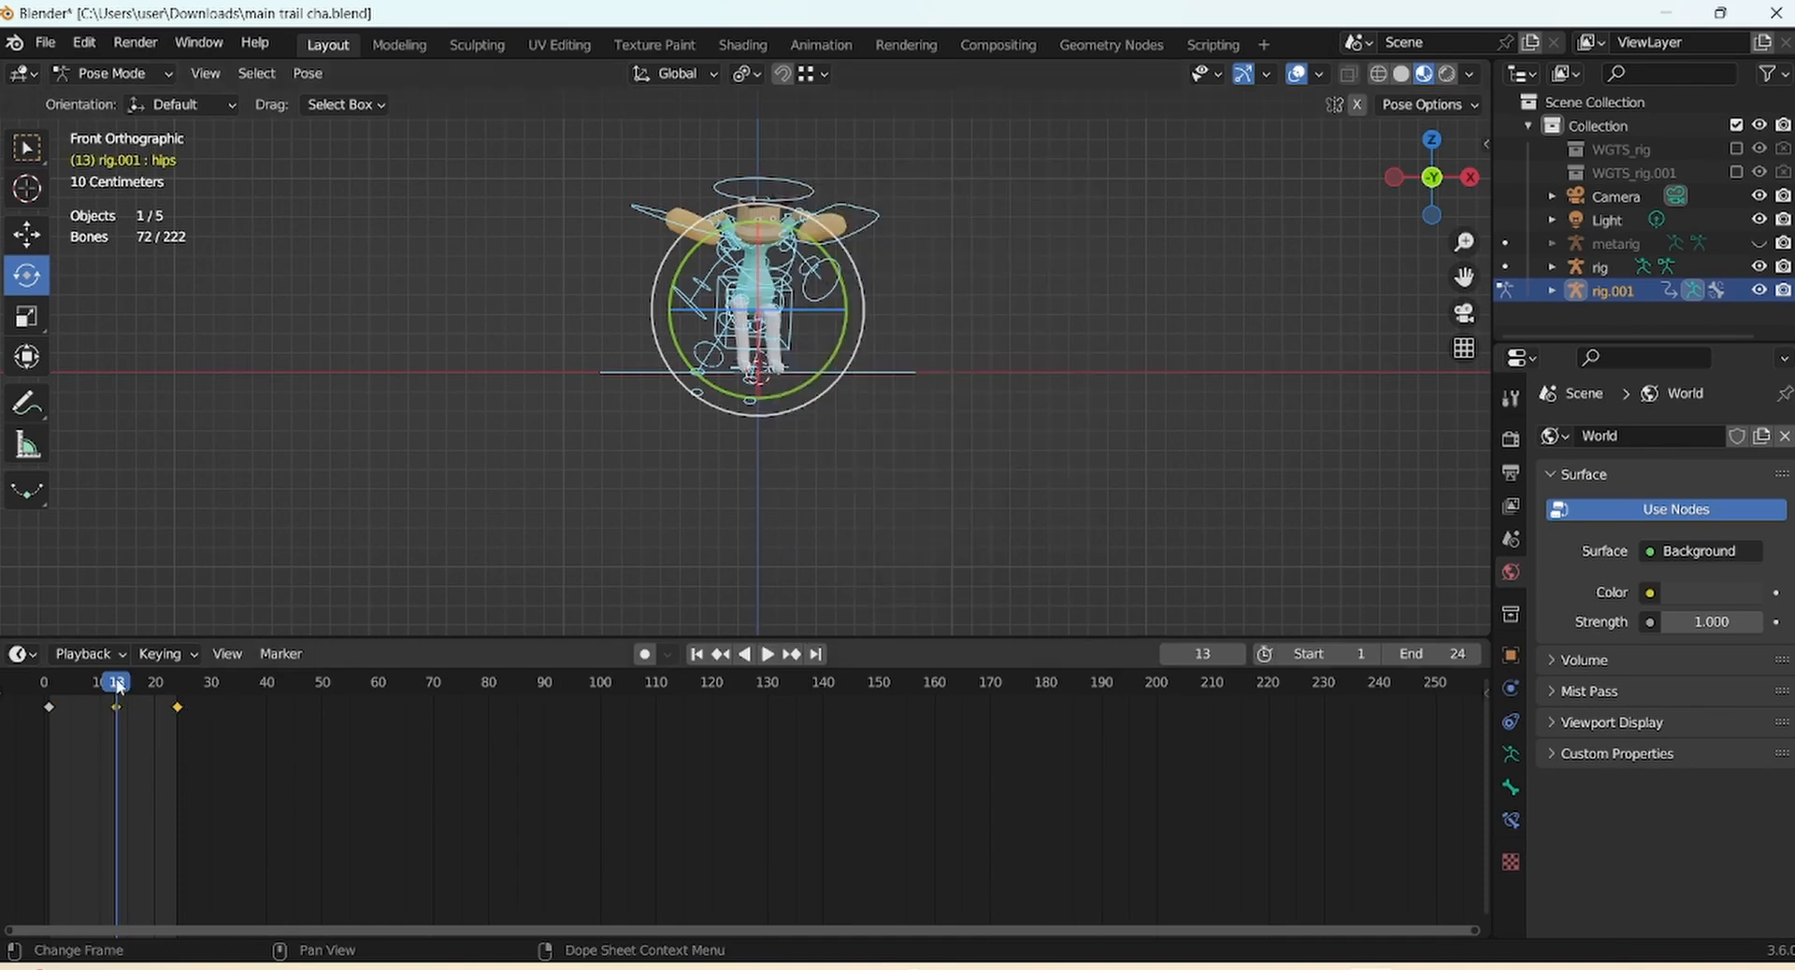
# Scrub the timeline, then play from frame 1 with overlays hidden
pyautogui.moveTo(119, 687)
pyautogui.mouseDown()
pyautogui.moveTo(88, 690)
pyautogui.moveTo(119, 692)
pyautogui.mouseUp()
pyautogui.moveTo(1464, 243); pyautogui.dragTo(1210, 302)
pyautogui.press('KP_Decimal')
pyautogui.click(696, 654)
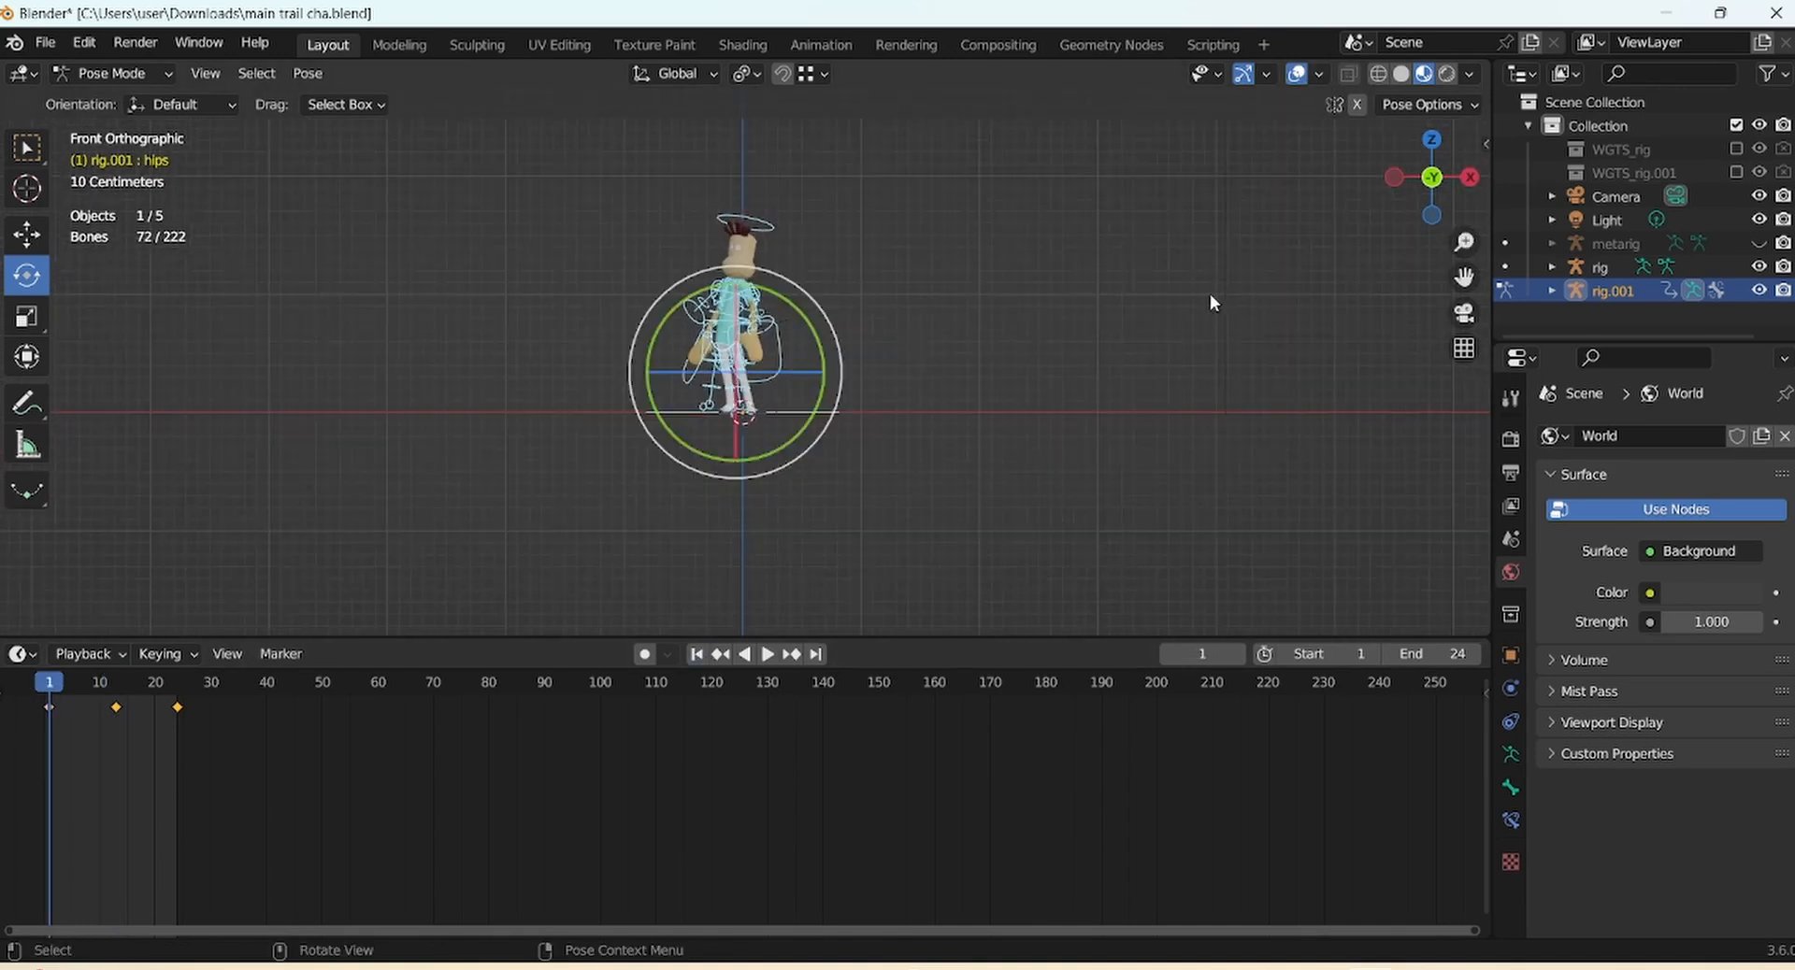
pyautogui.click(1301, 78)
pyautogui.press('space')
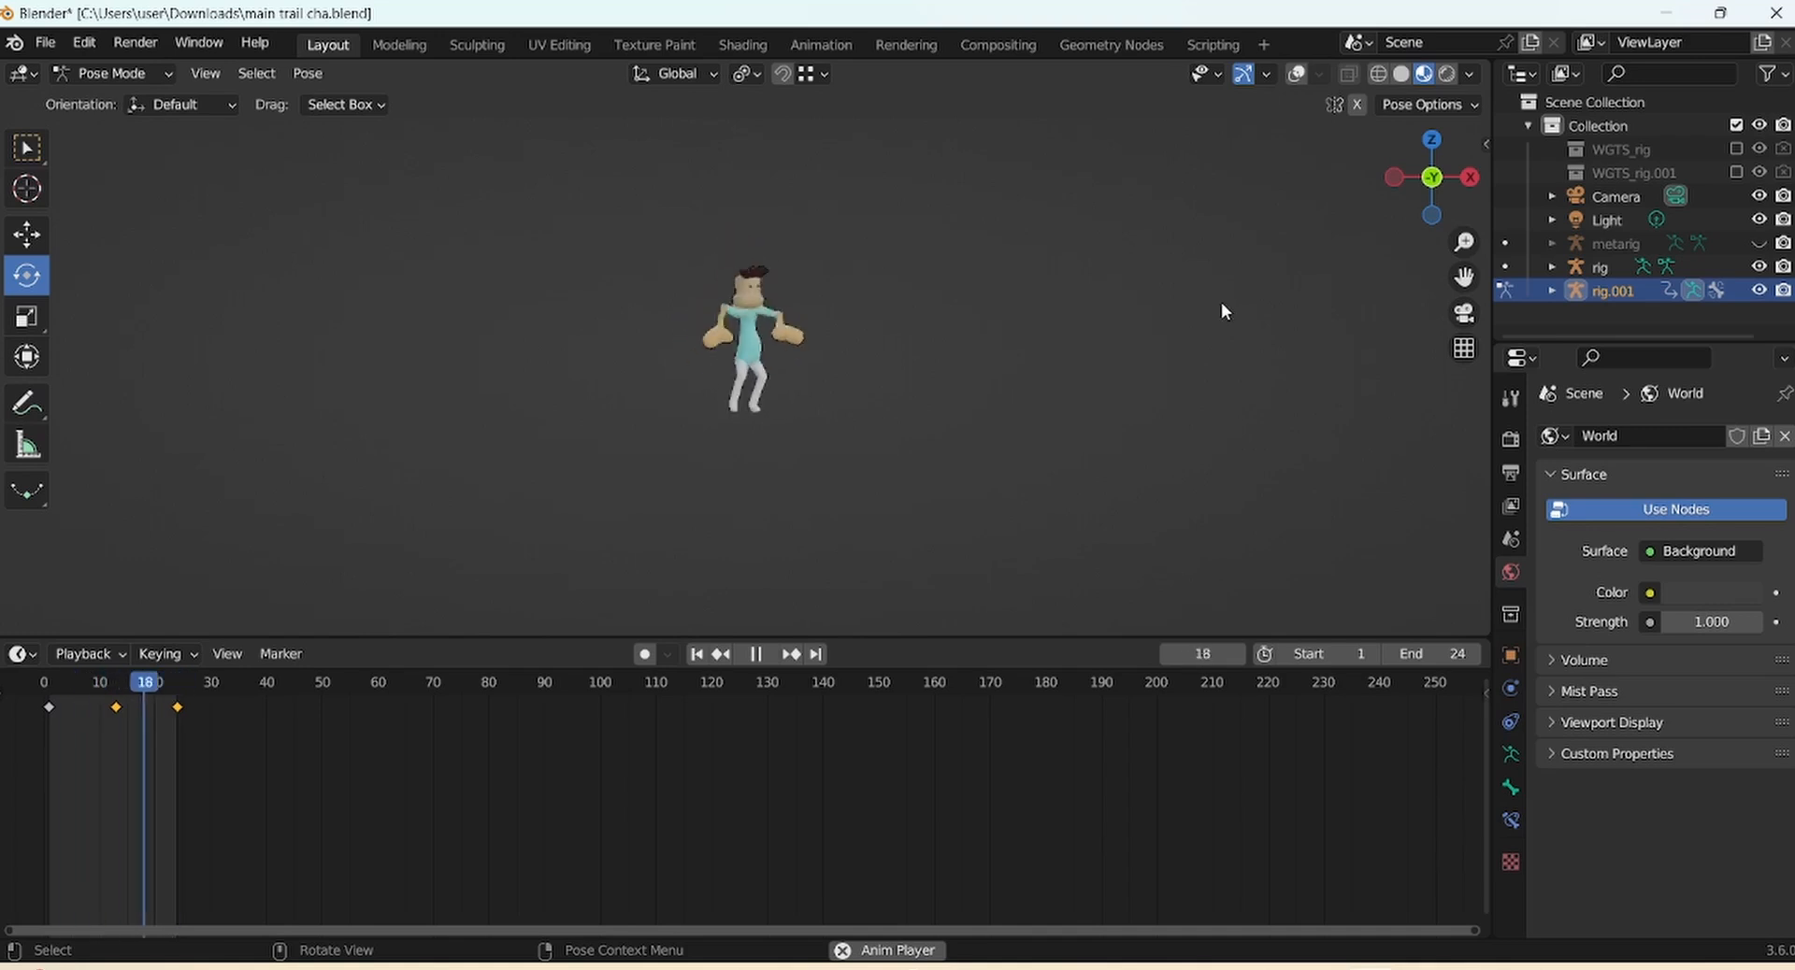
# Restore overlays, replay, scrub frames 9–12 and stop playback on frame 9
pyautogui.press('space')
pyautogui.click(1297, 74)
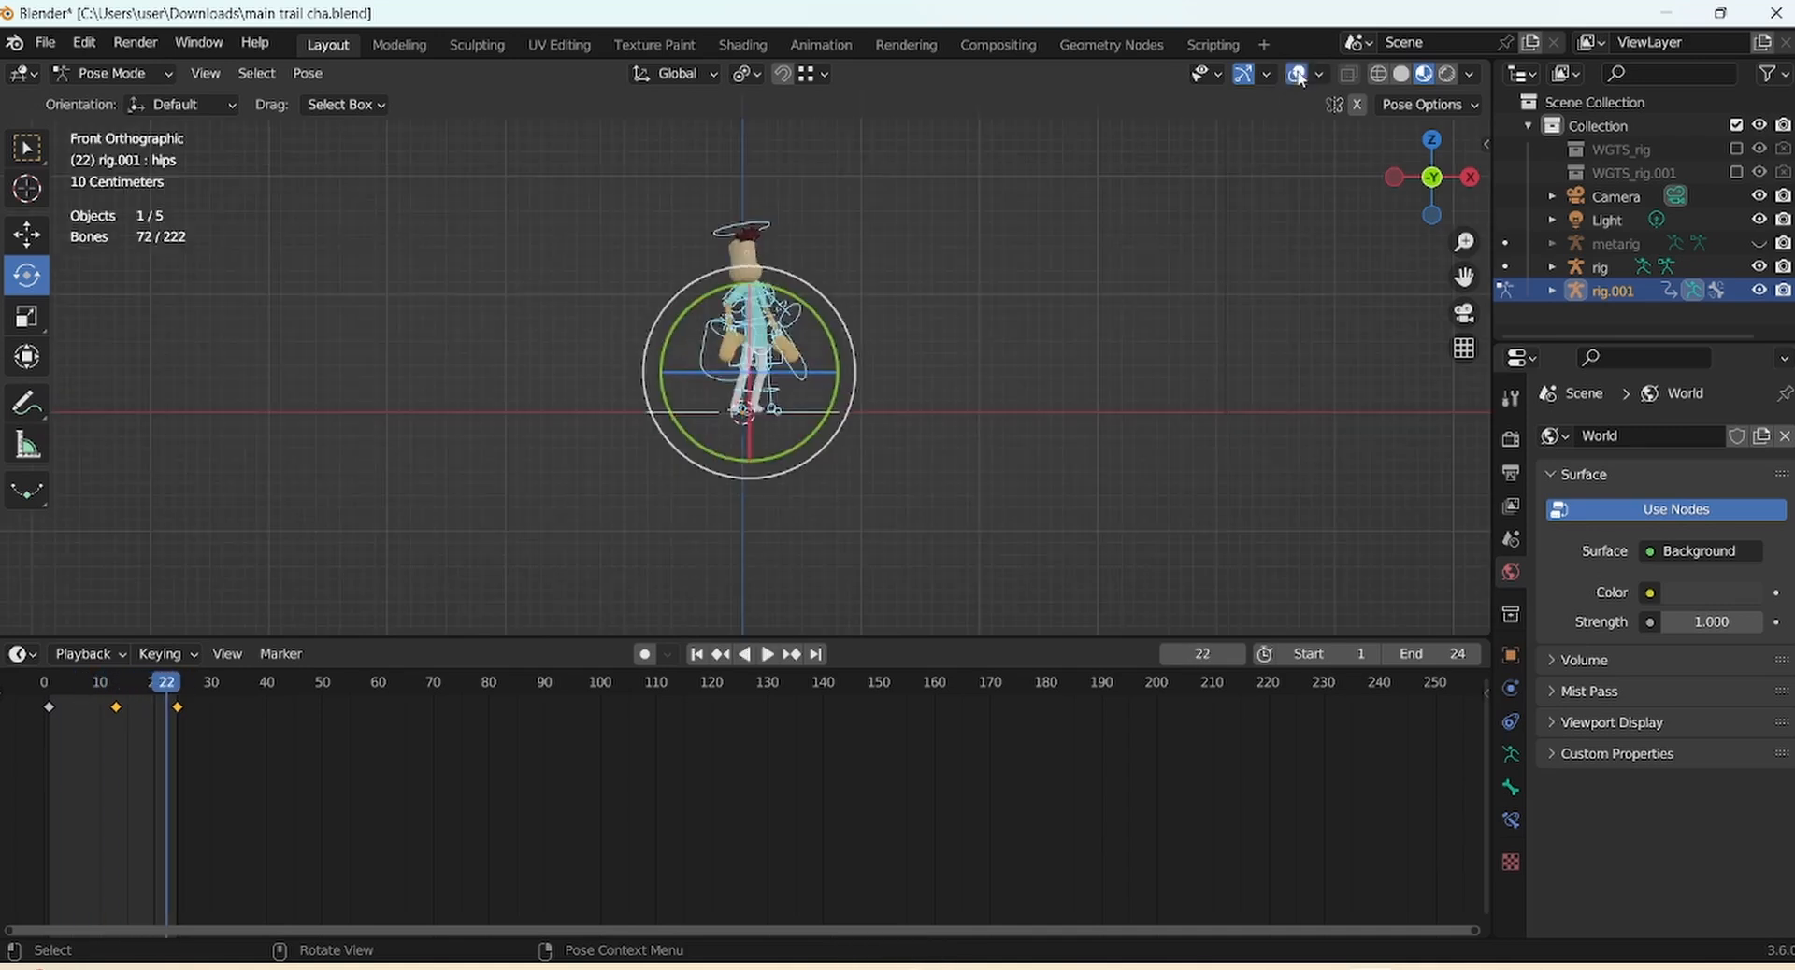
pyautogui.press('space')
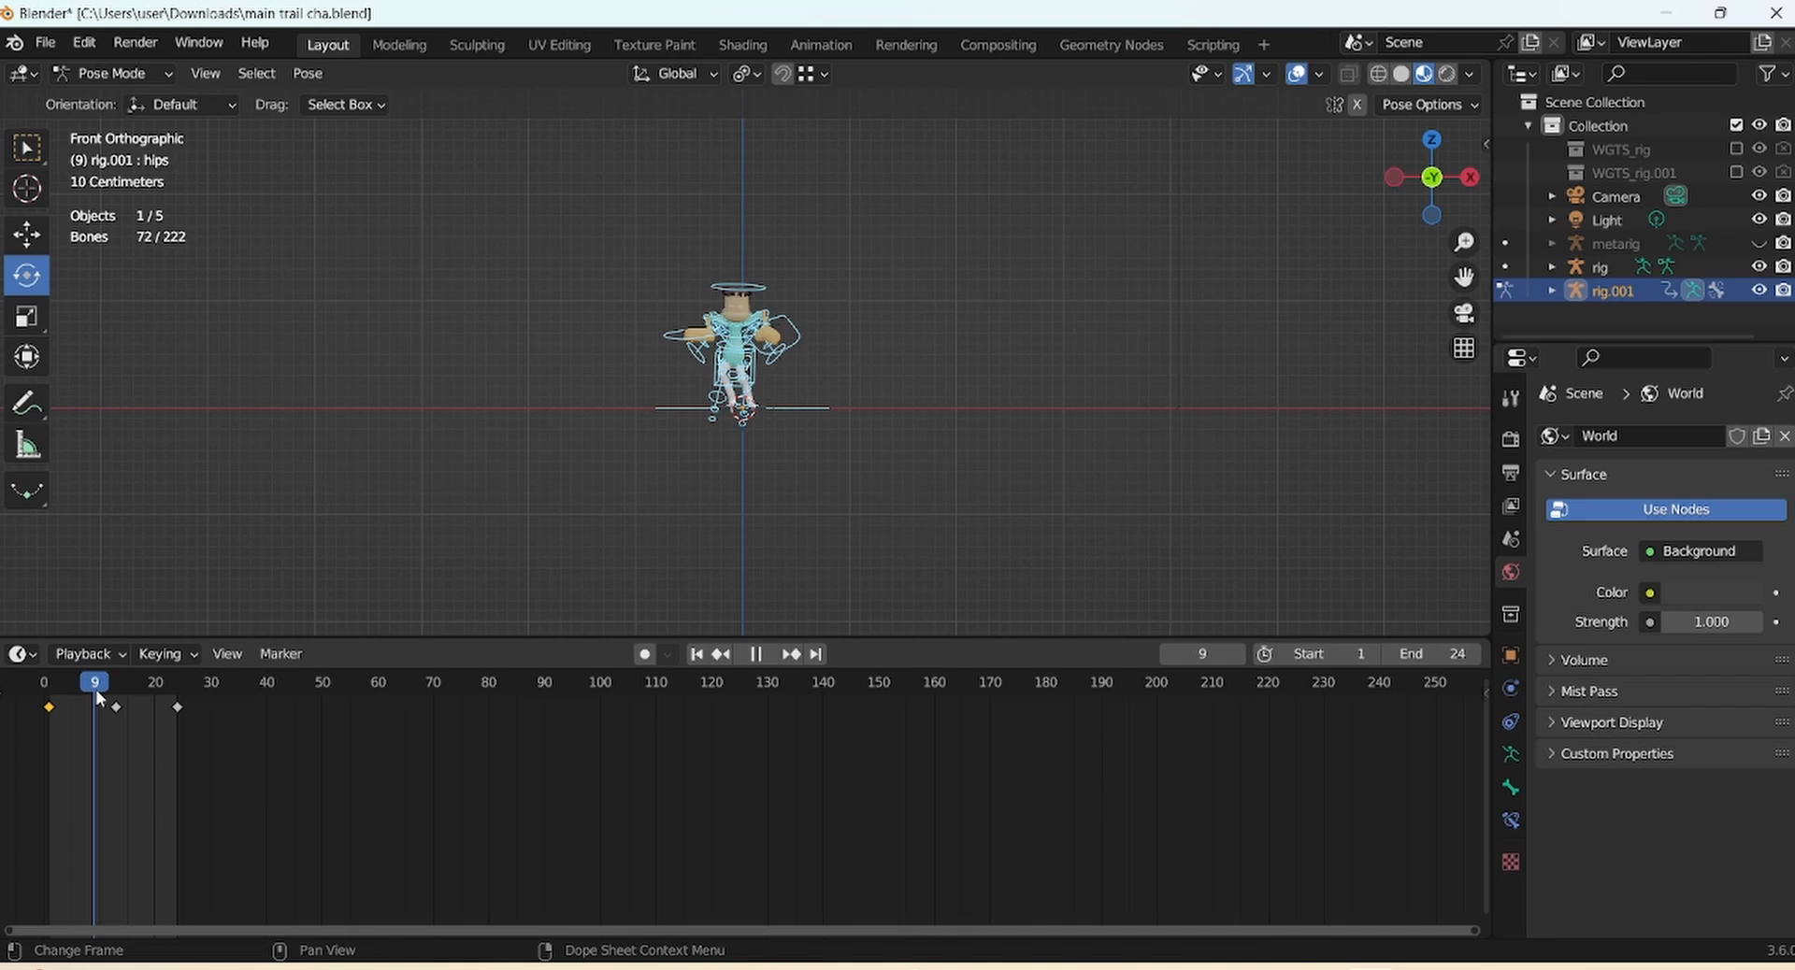
pyautogui.moveTo(97, 690)
pyautogui.mouseDown()
pyautogui.moveTo(111, 688)
pyautogui.moveTo(97, 715)
pyautogui.mouseUp()
pyautogui.press('space')
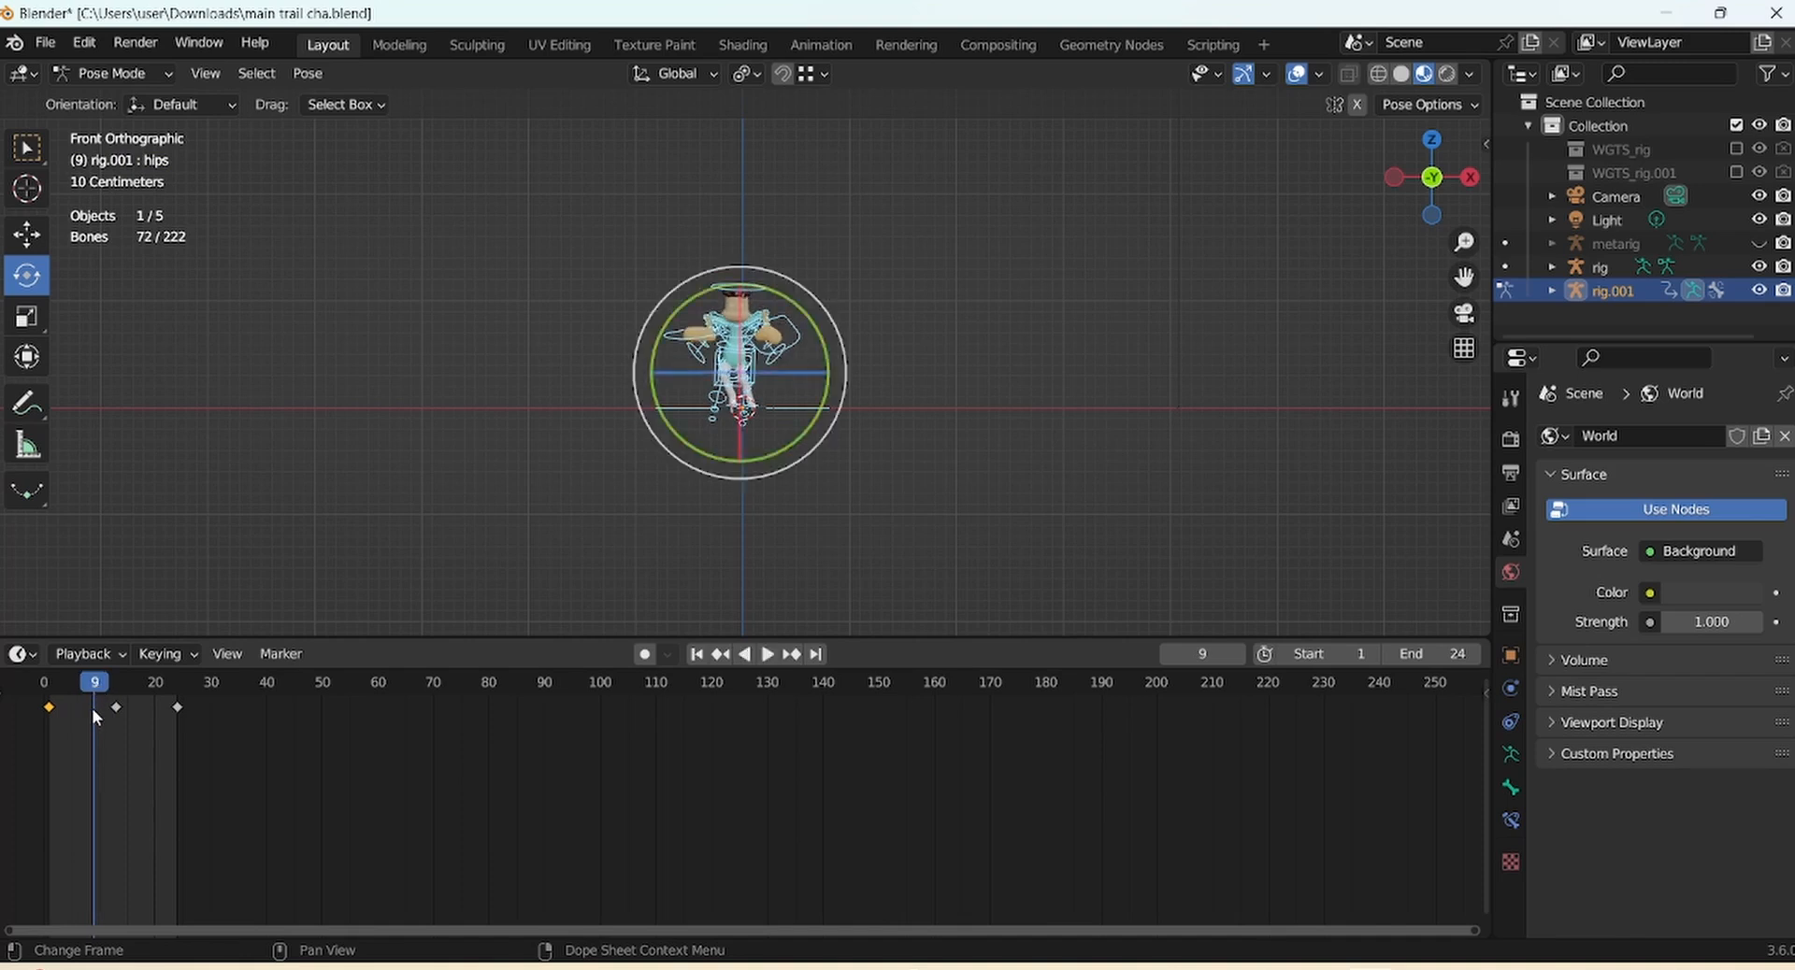
# Paste the copied starting pose as a keyframe at frame 9, then replay up to frame 13
pyautogui.rightClick(94, 708)
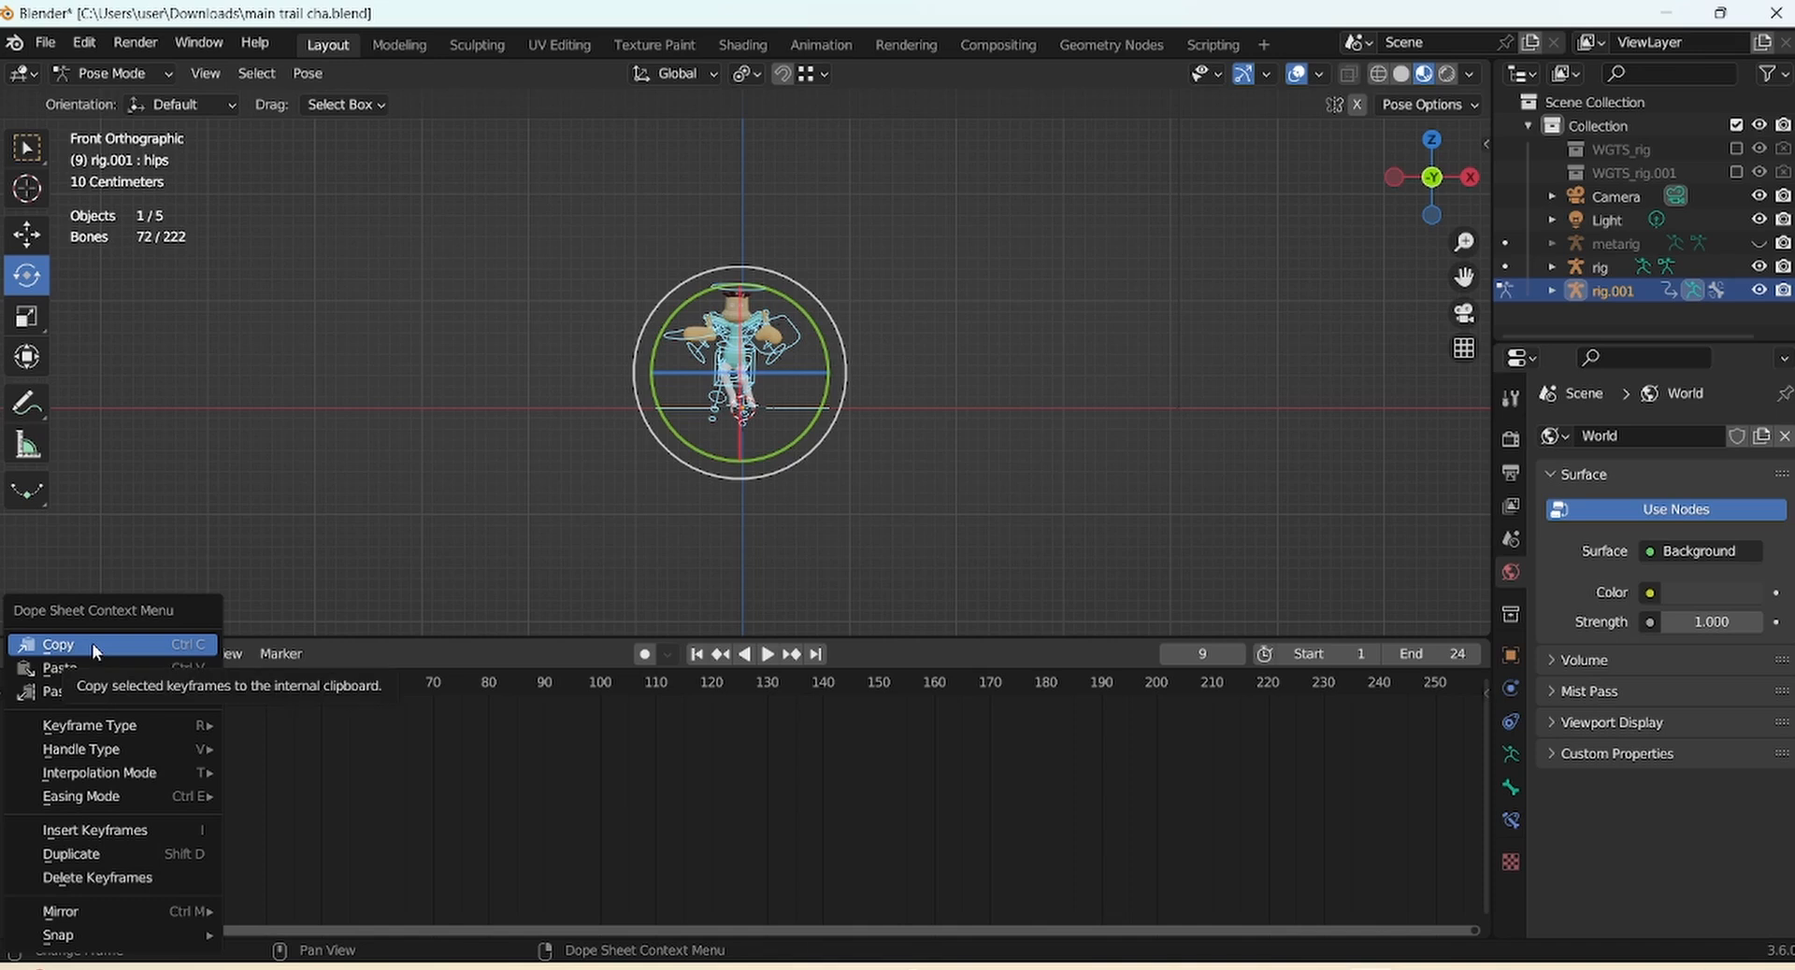
pyautogui.click(92, 667)
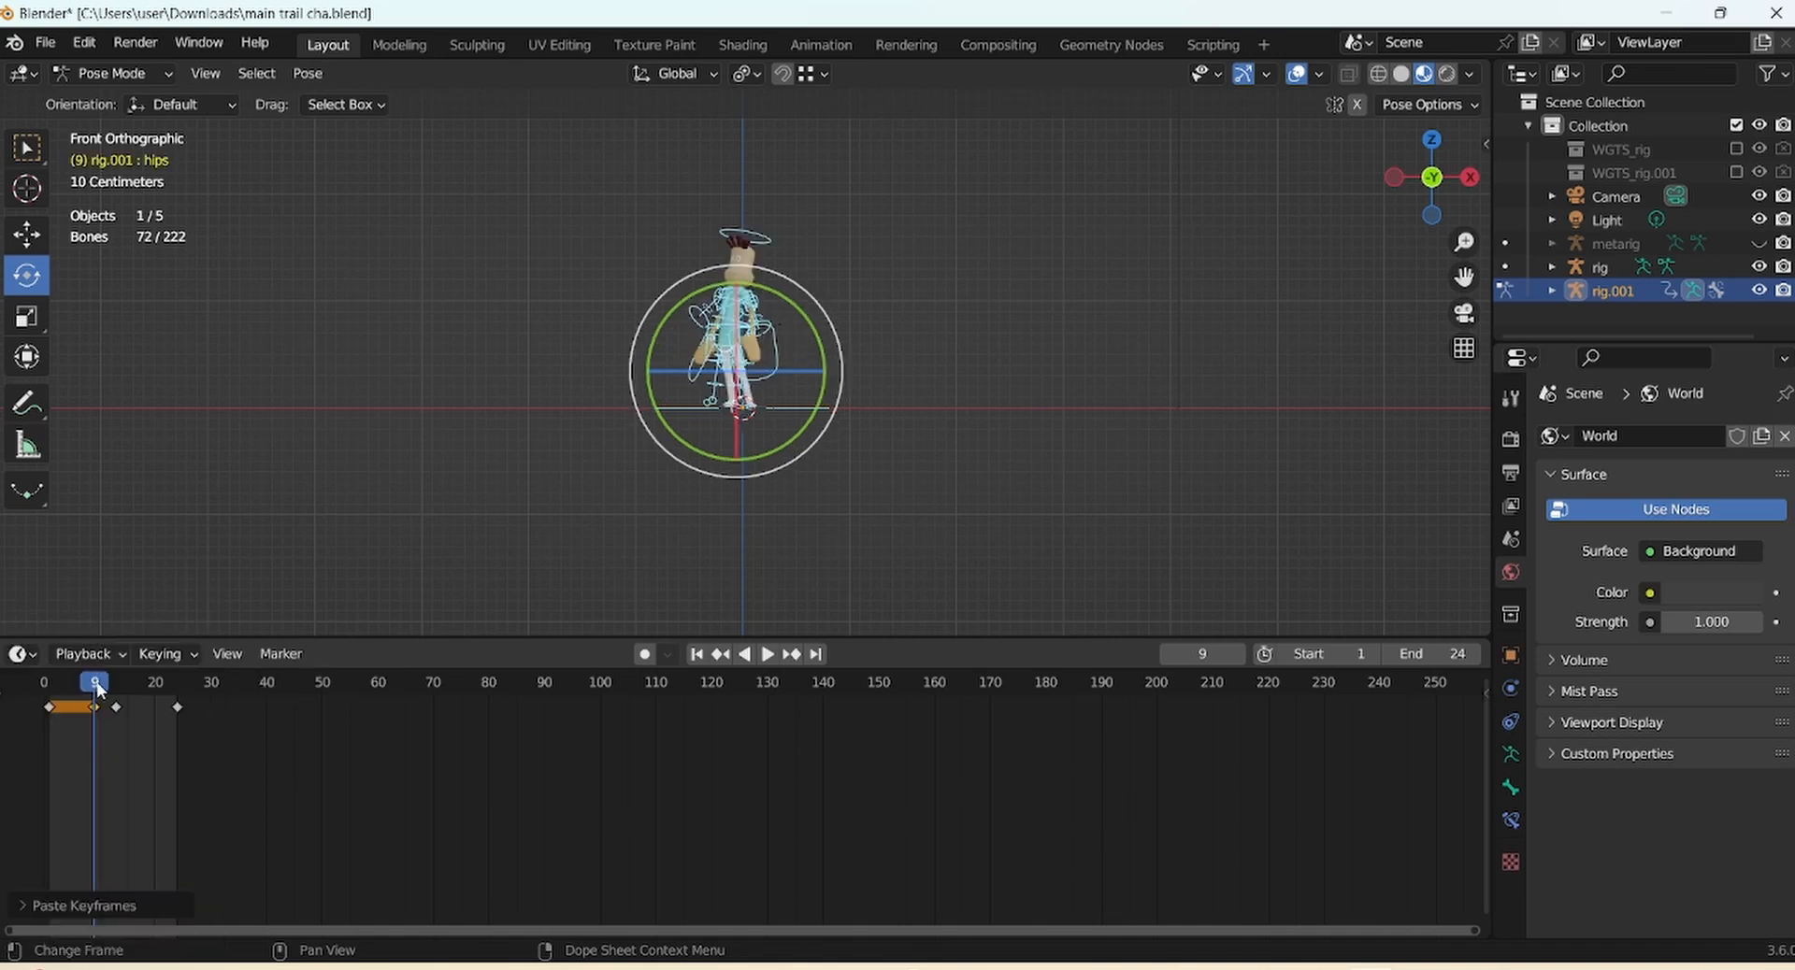
pyautogui.moveTo(100, 690); pyautogui.dragTo(51, 701)
pyautogui.press('space')
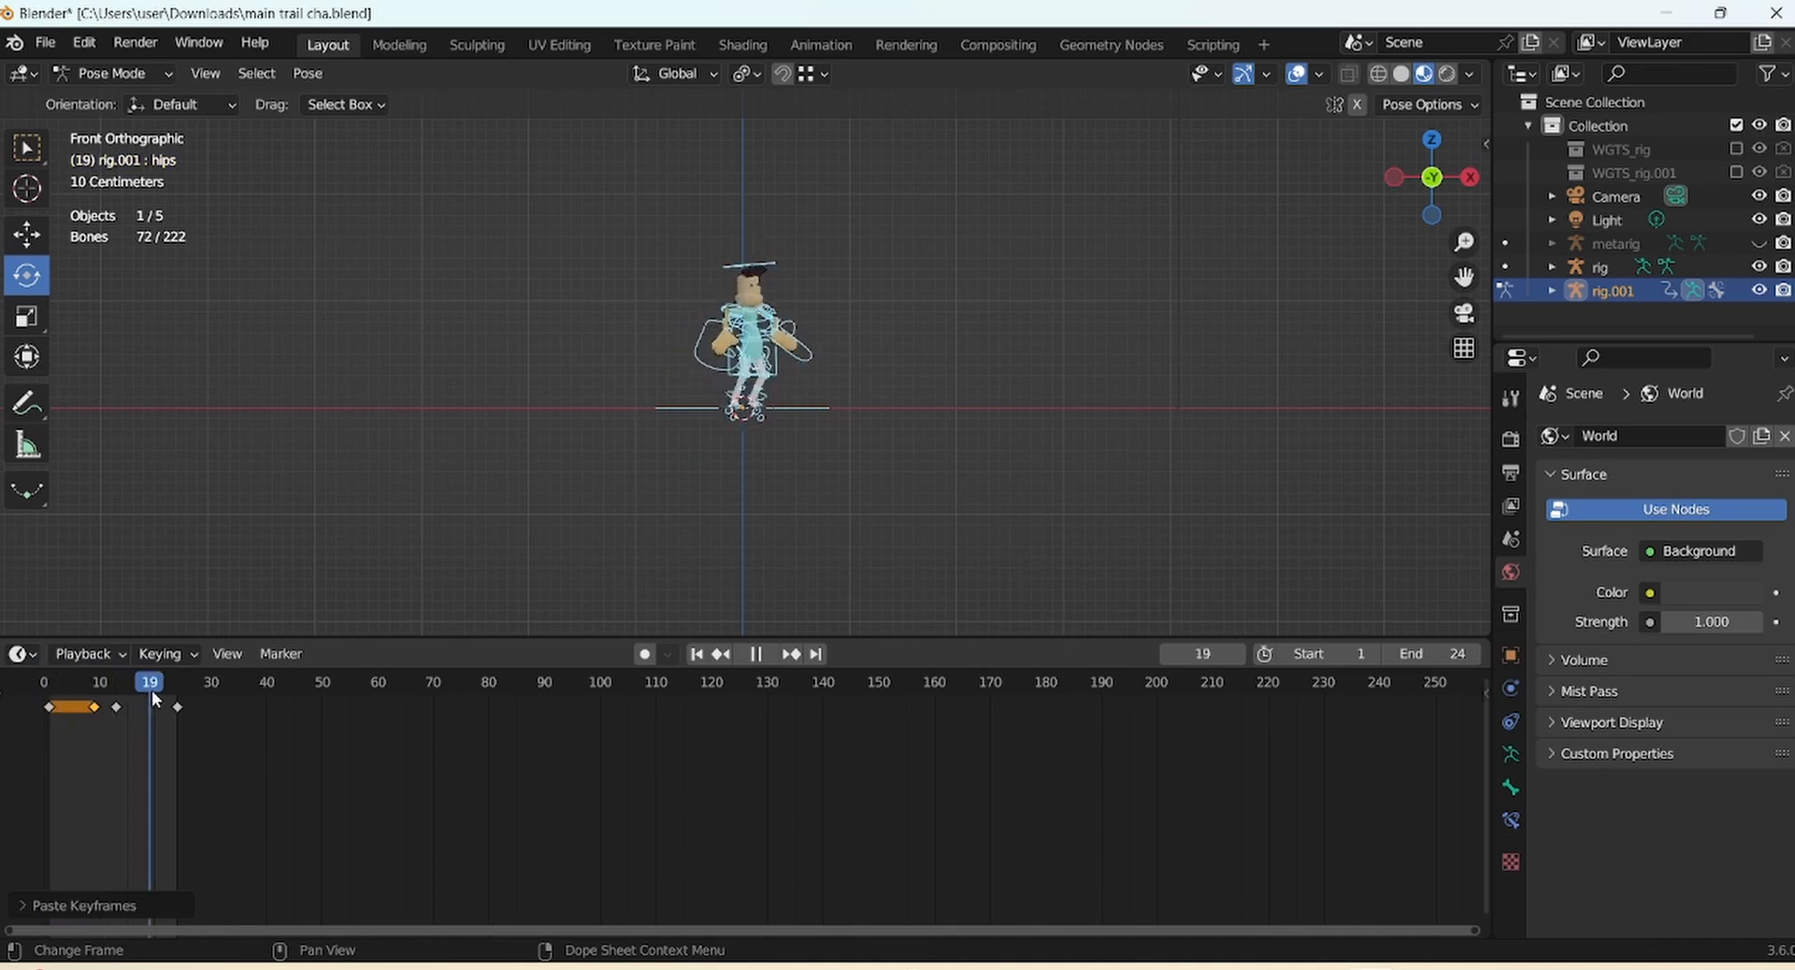
pyautogui.moveTo(155, 699); pyautogui.dragTo(120, 700)
# Duplicate the frame 13 crouch keyframe onto frame 15
pyautogui.press('space')
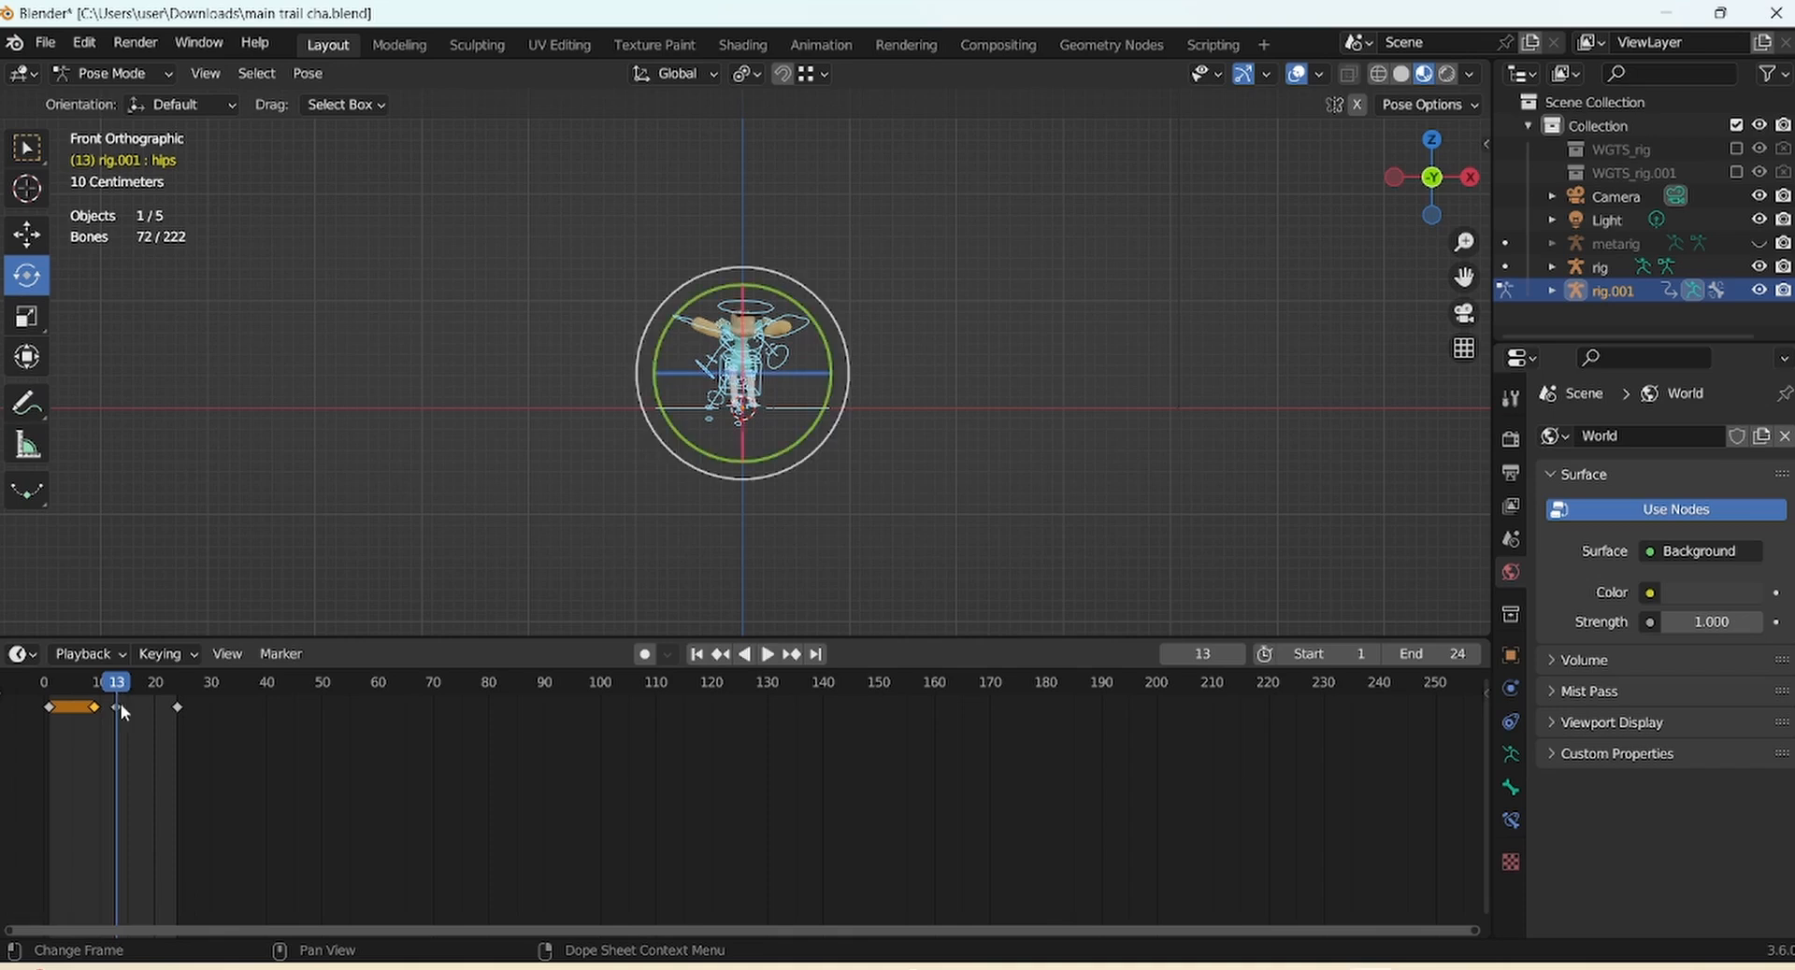
pyautogui.rightClick(119, 714)
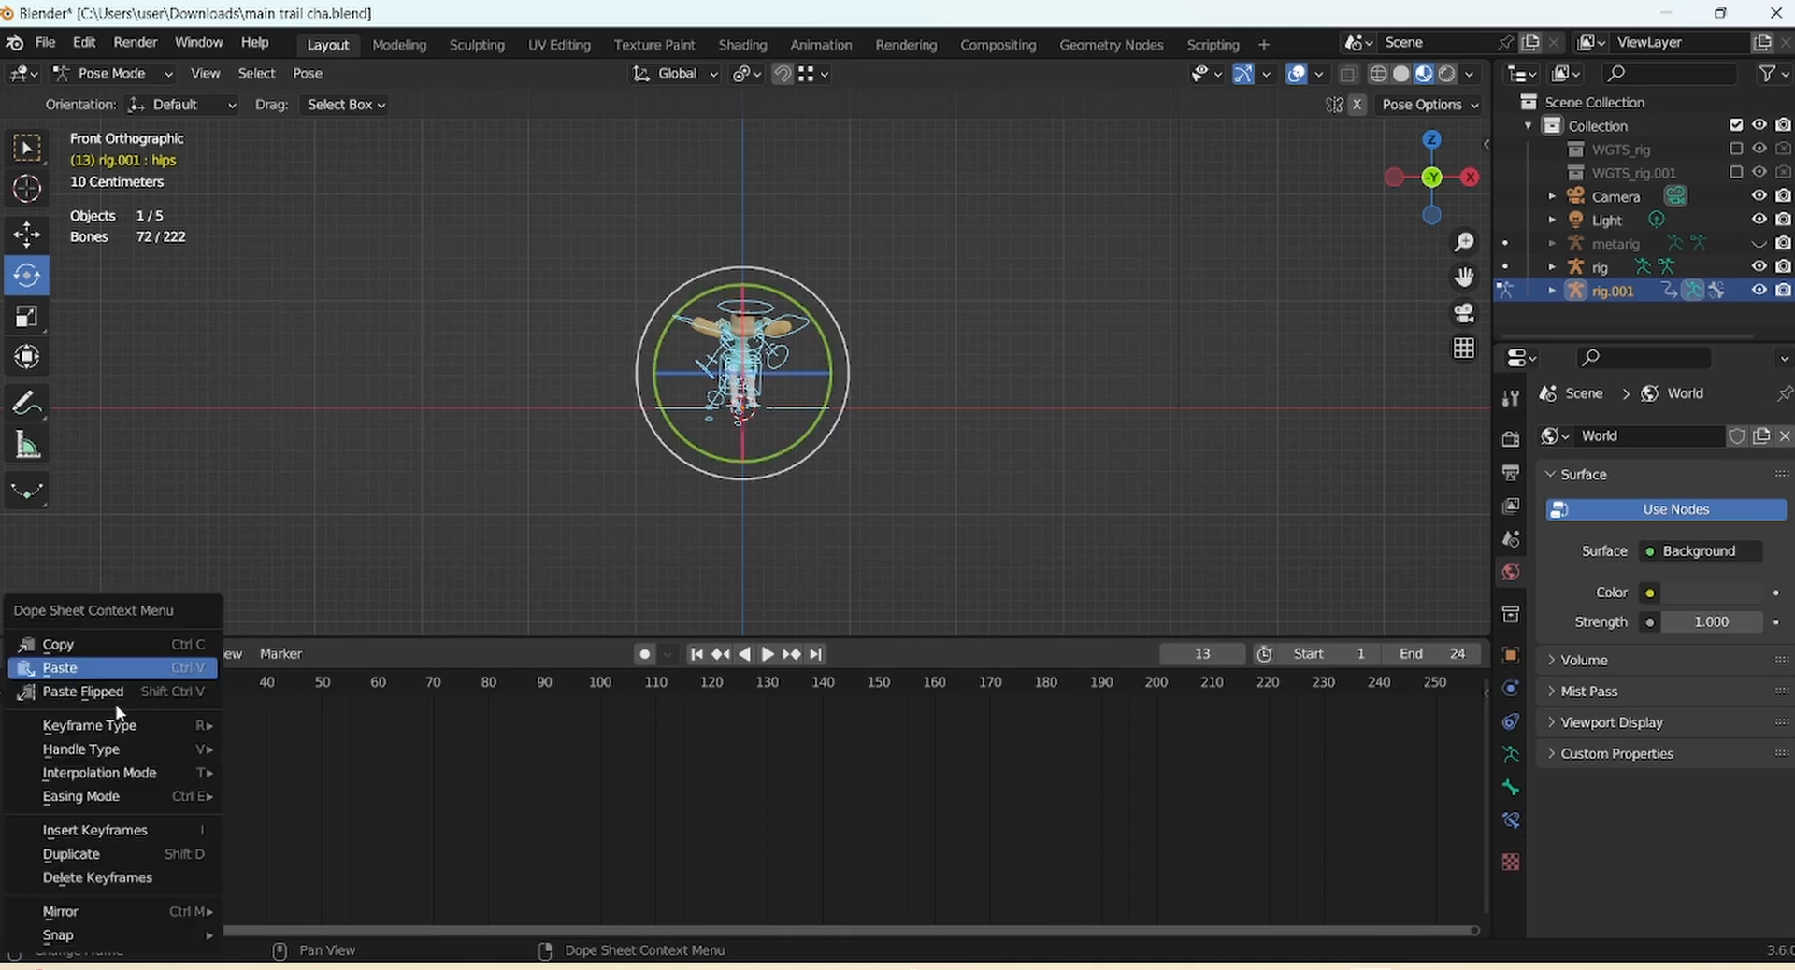
pyautogui.click(132, 849)
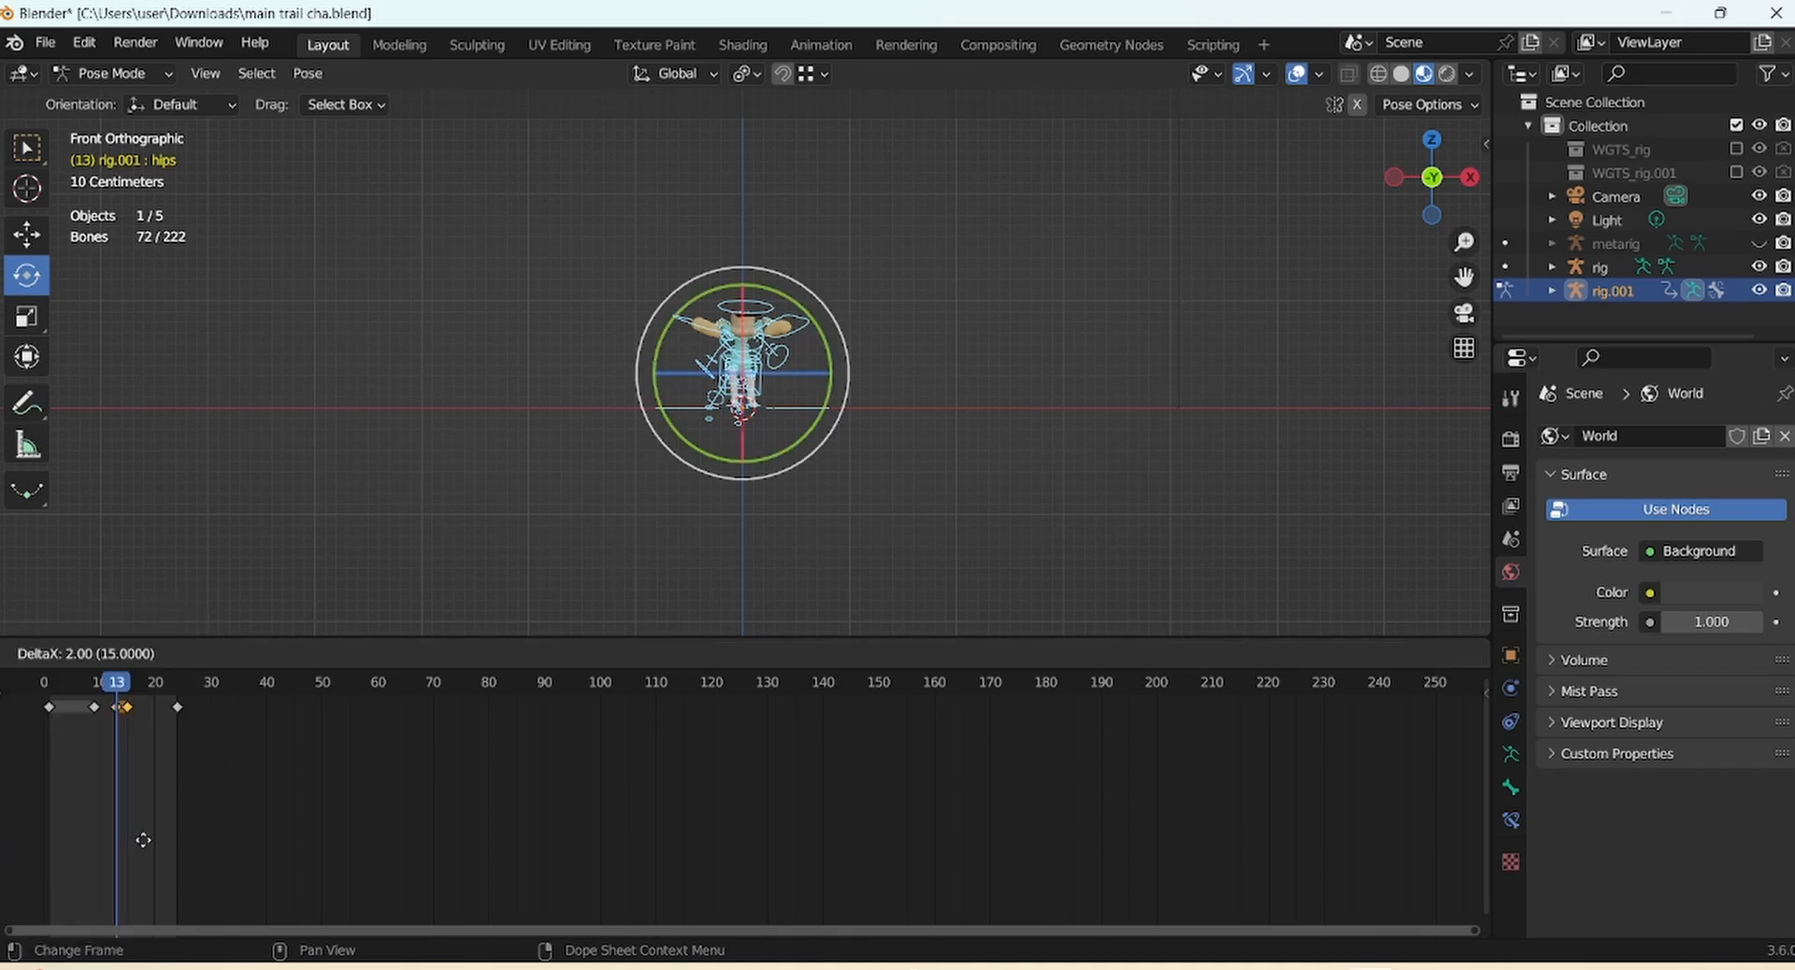
pyautogui.click(149, 837)
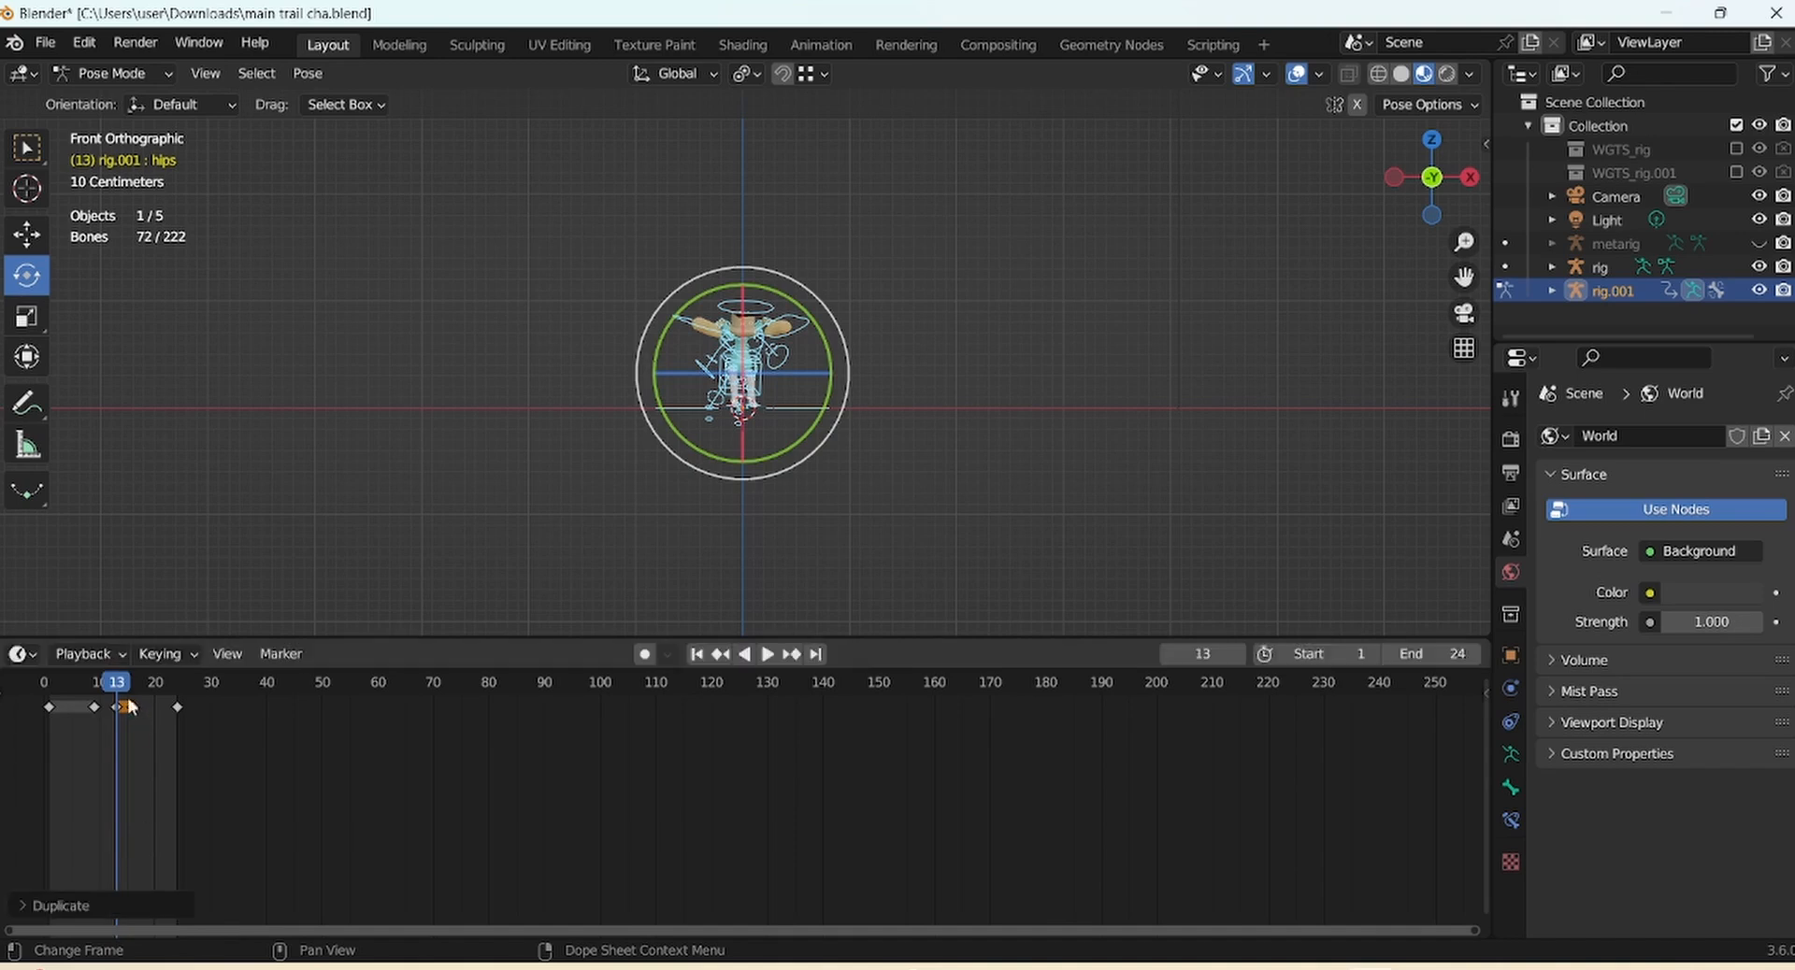
# Play the loop through to frame 24, then jump back to frame 1
pyautogui.press('space')
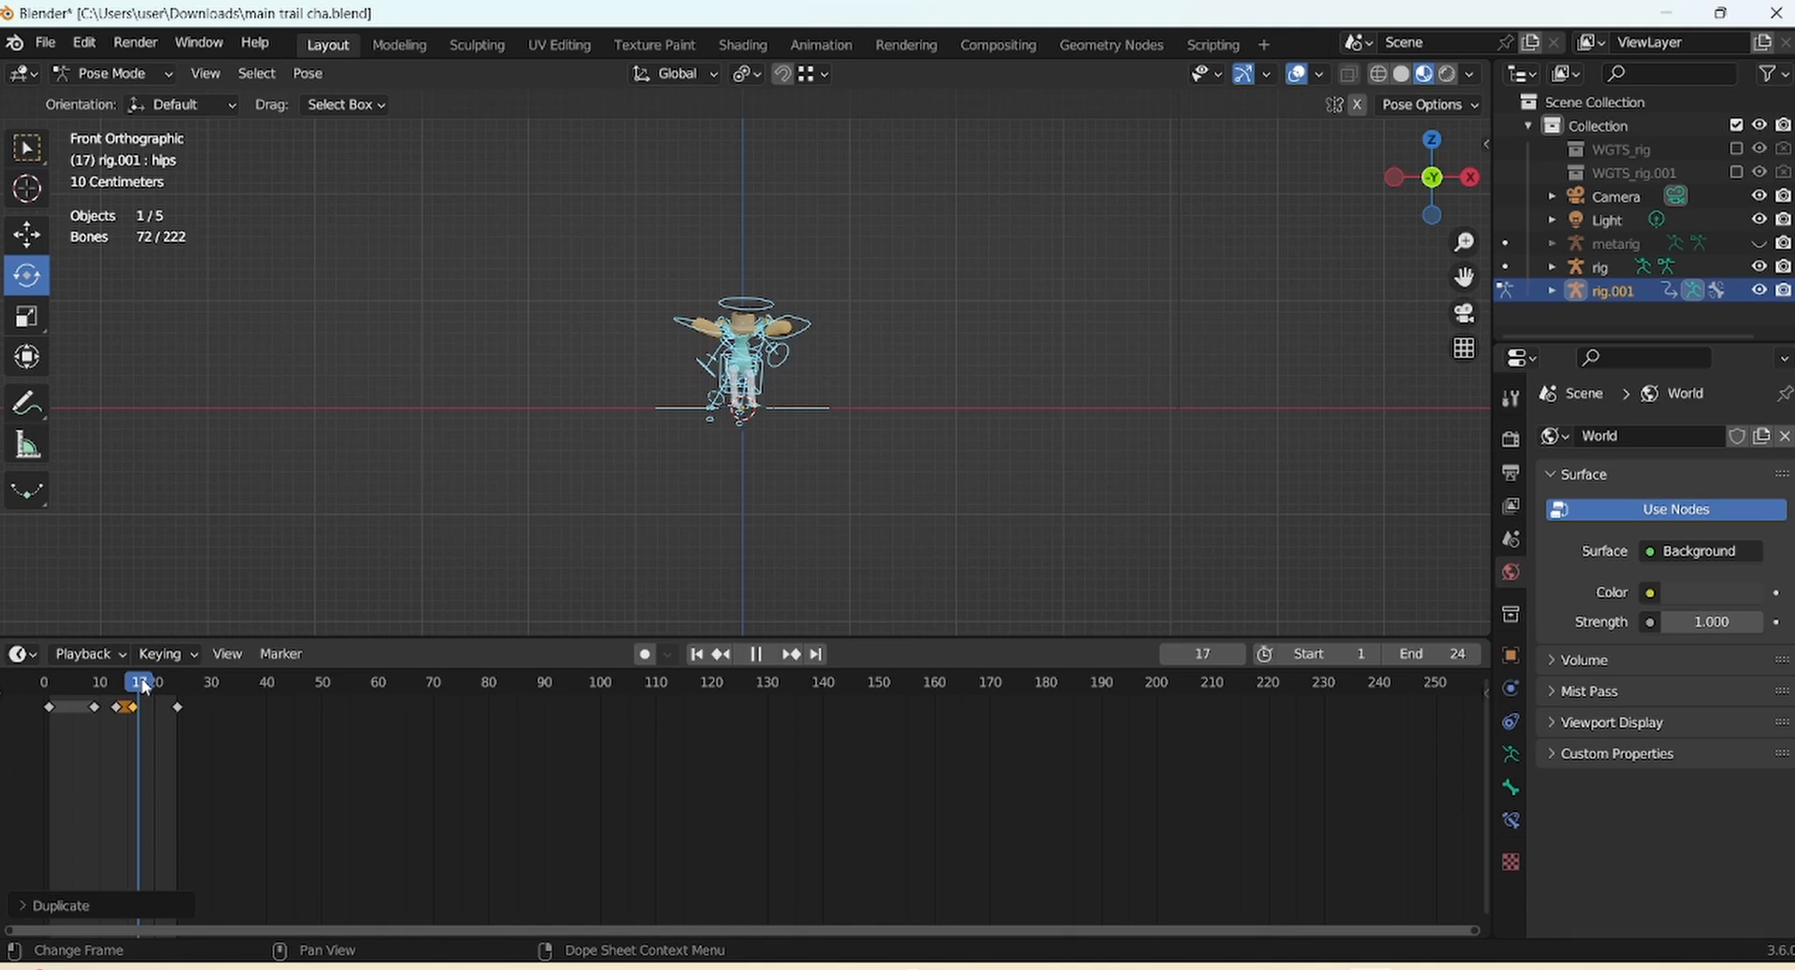
pyautogui.moveTo(145, 687); pyautogui.dragTo(183, 687)
pyautogui.press('space')
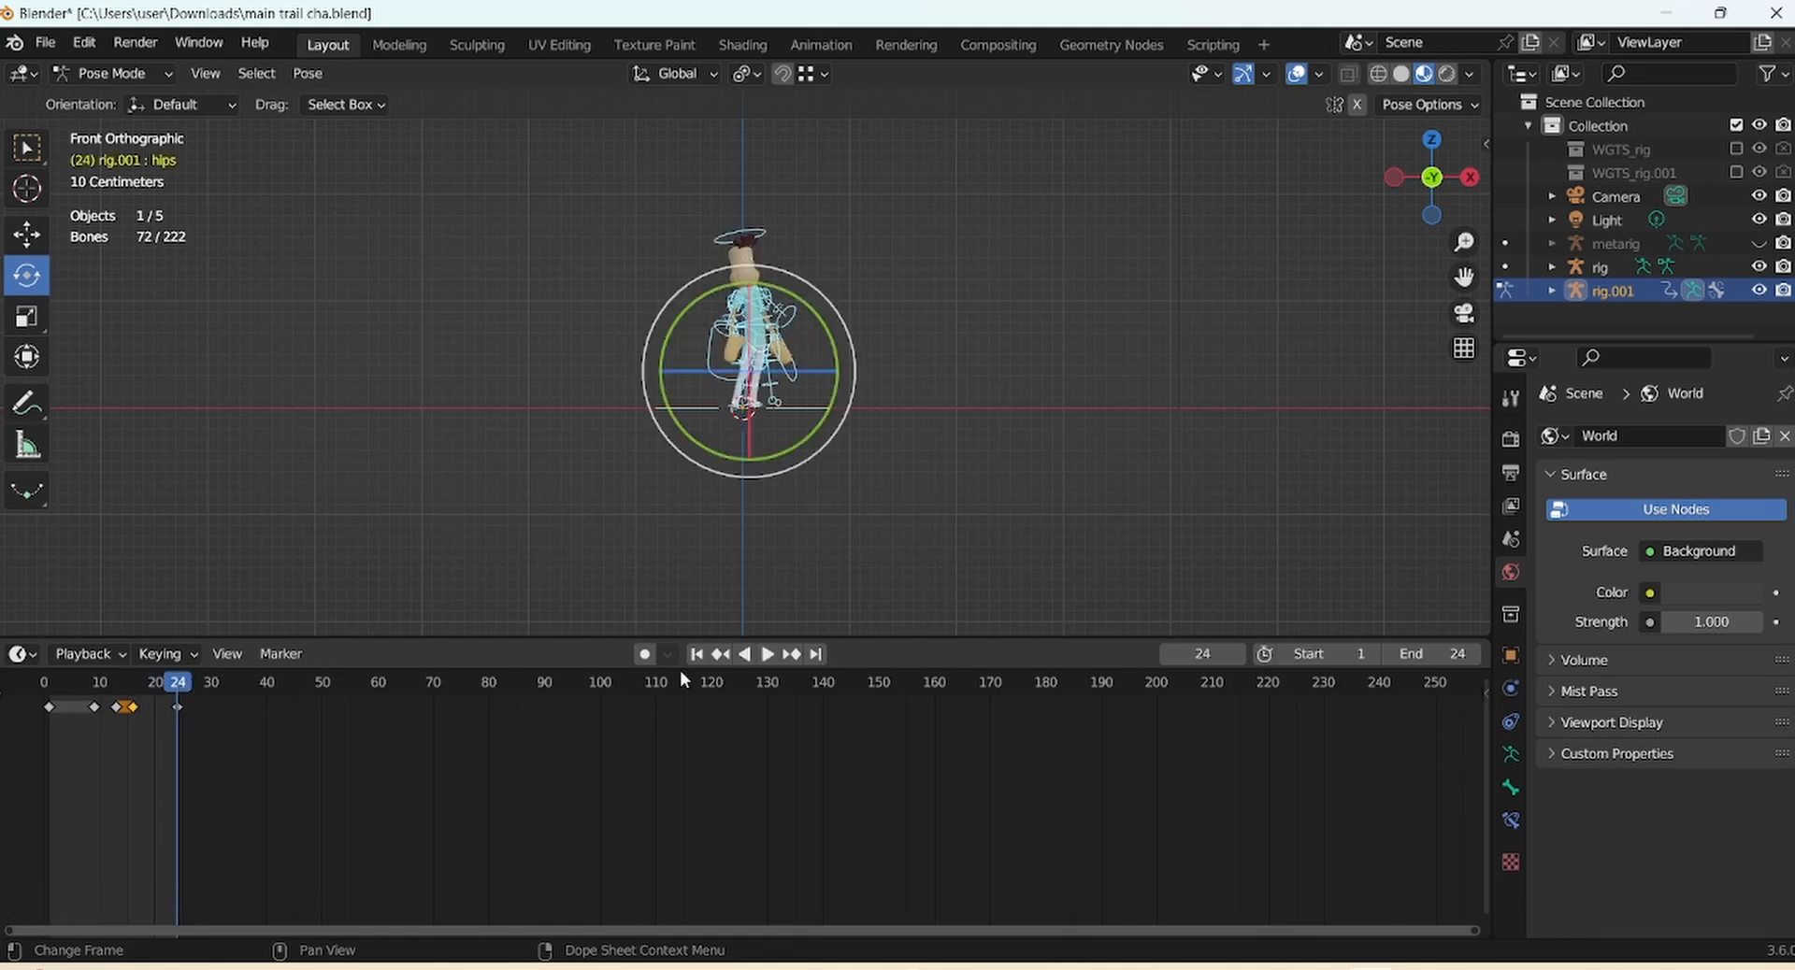
pyautogui.hotkey('shift', 'Left')
# Zoom out, hide the viewport overlays and play the loop once
pyautogui.moveTo(1463, 242); pyautogui.dragTo(1454, 269)
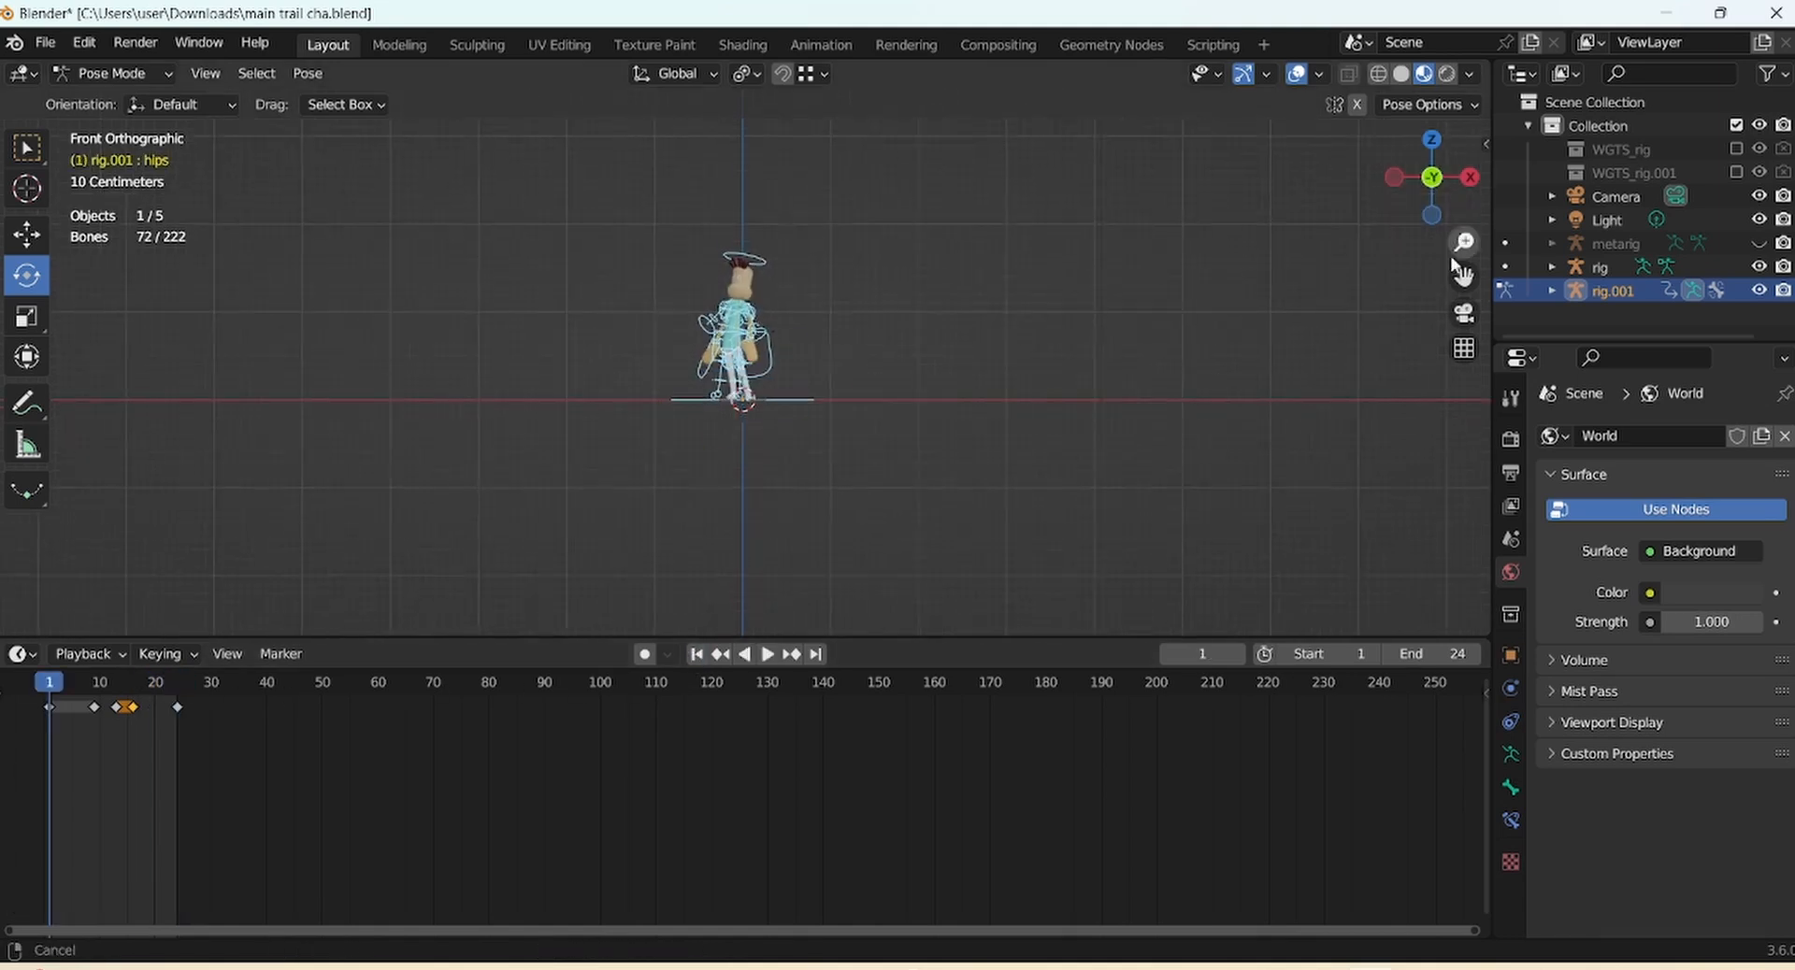
pyautogui.click(1296, 74)
pyautogui.press('space')
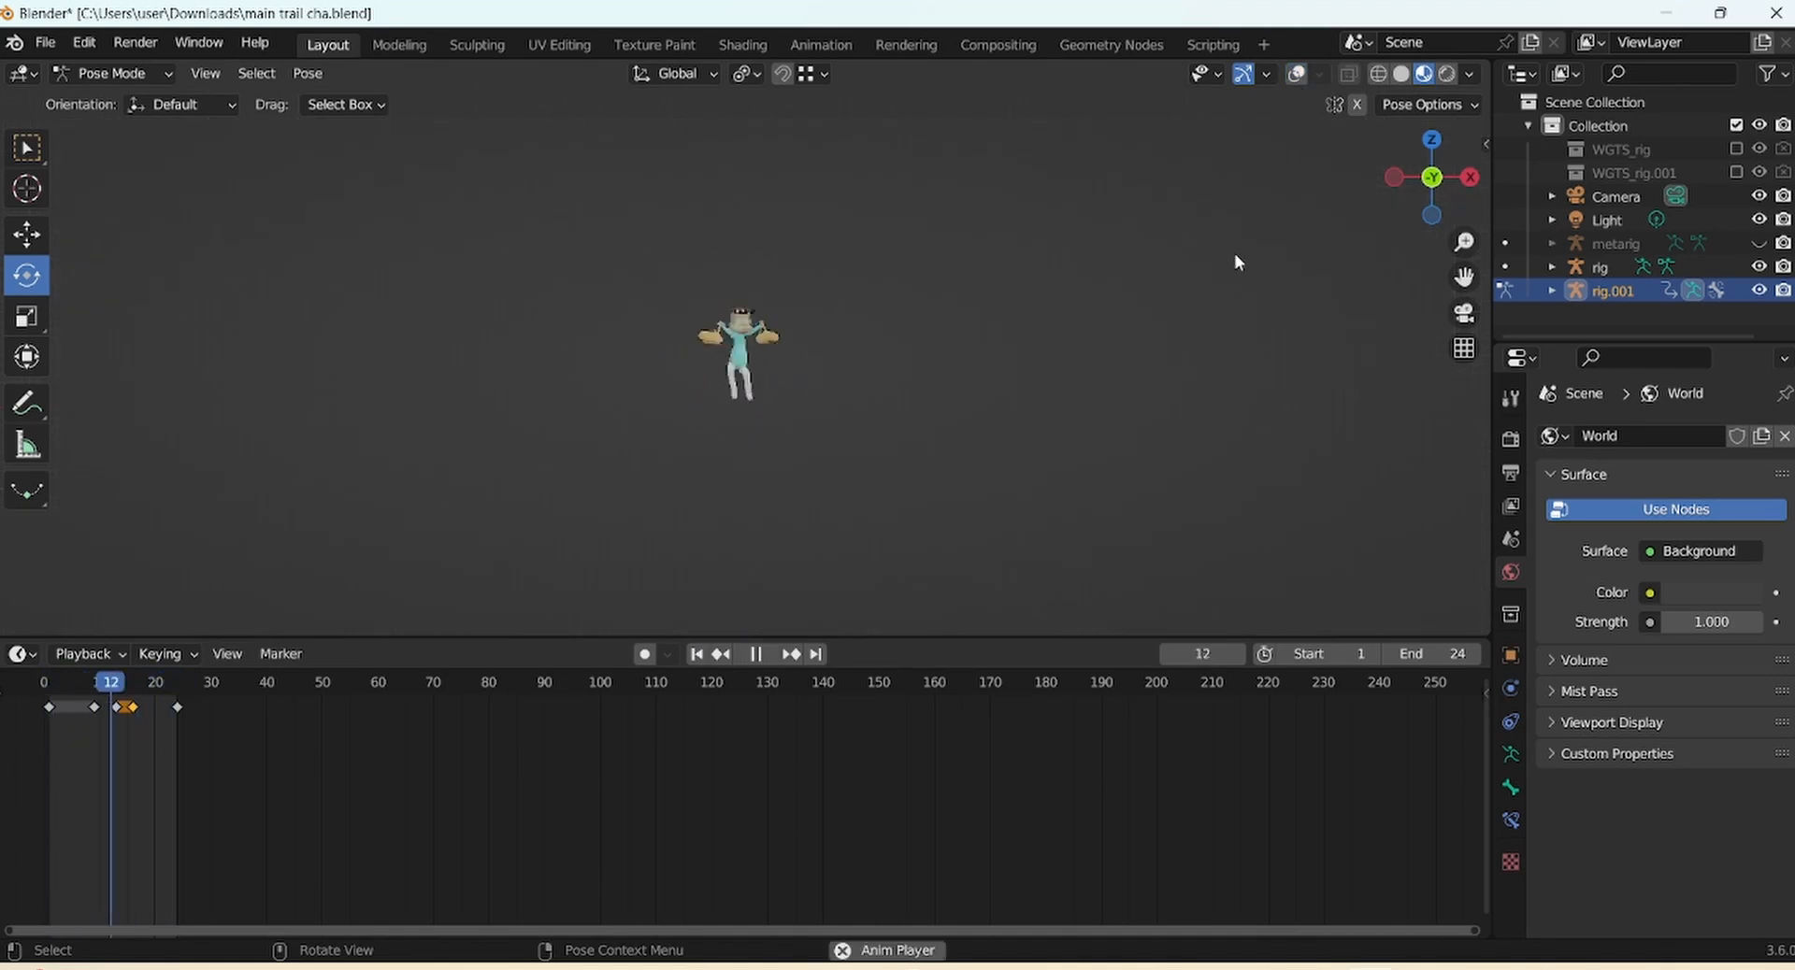
pyautogui.press('space')
# Zoom in, replay, step through the crouch frames and replay from the start
pyautogui.moveTo(1464, 242); pyautogui.dragTo(1464, 301)
pyautogui.click(695, 654)
pyautogui.press('space')
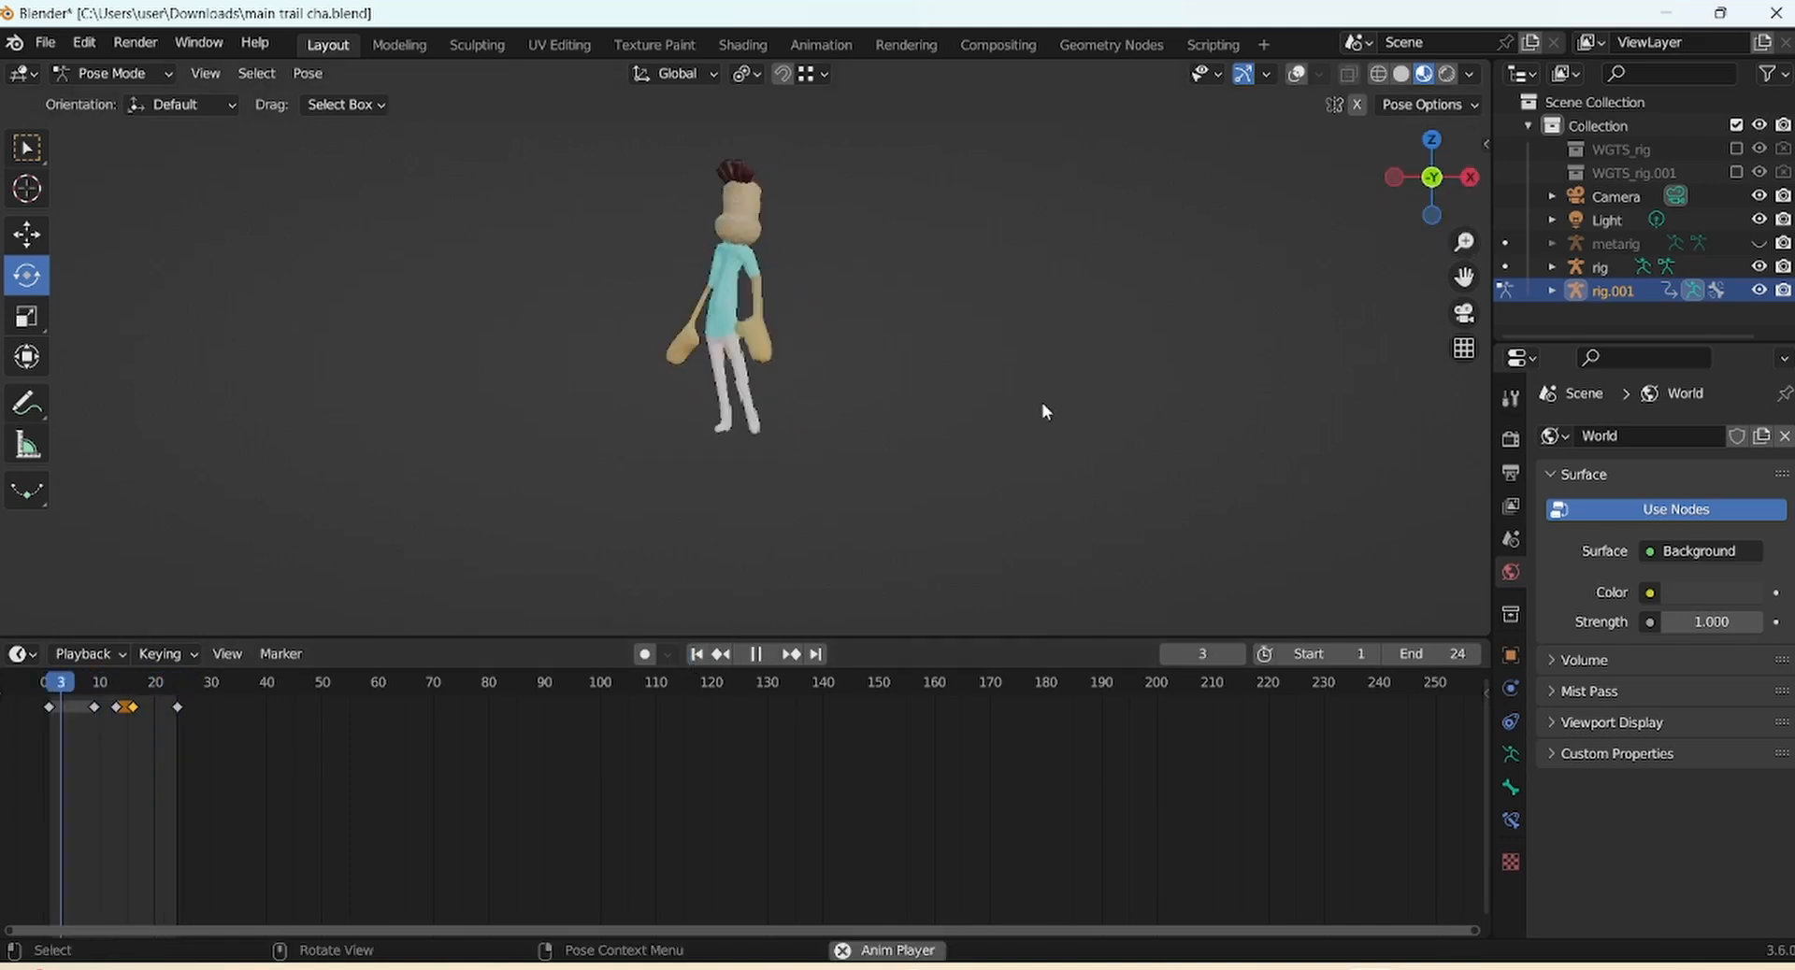
pyautogui.press('space')
pyautogui.moveTo(97, 687)
pyautogui.mouseDown()
pyautogui.moveTo(48, 694)
pyautogui.moveTo(178, 697)
pyautogui.moveTo(88, 703)
pyautogui.moveTo(145, 703)
pyautogui.moveTo(116, 708)
pyautogui.mouseUp()
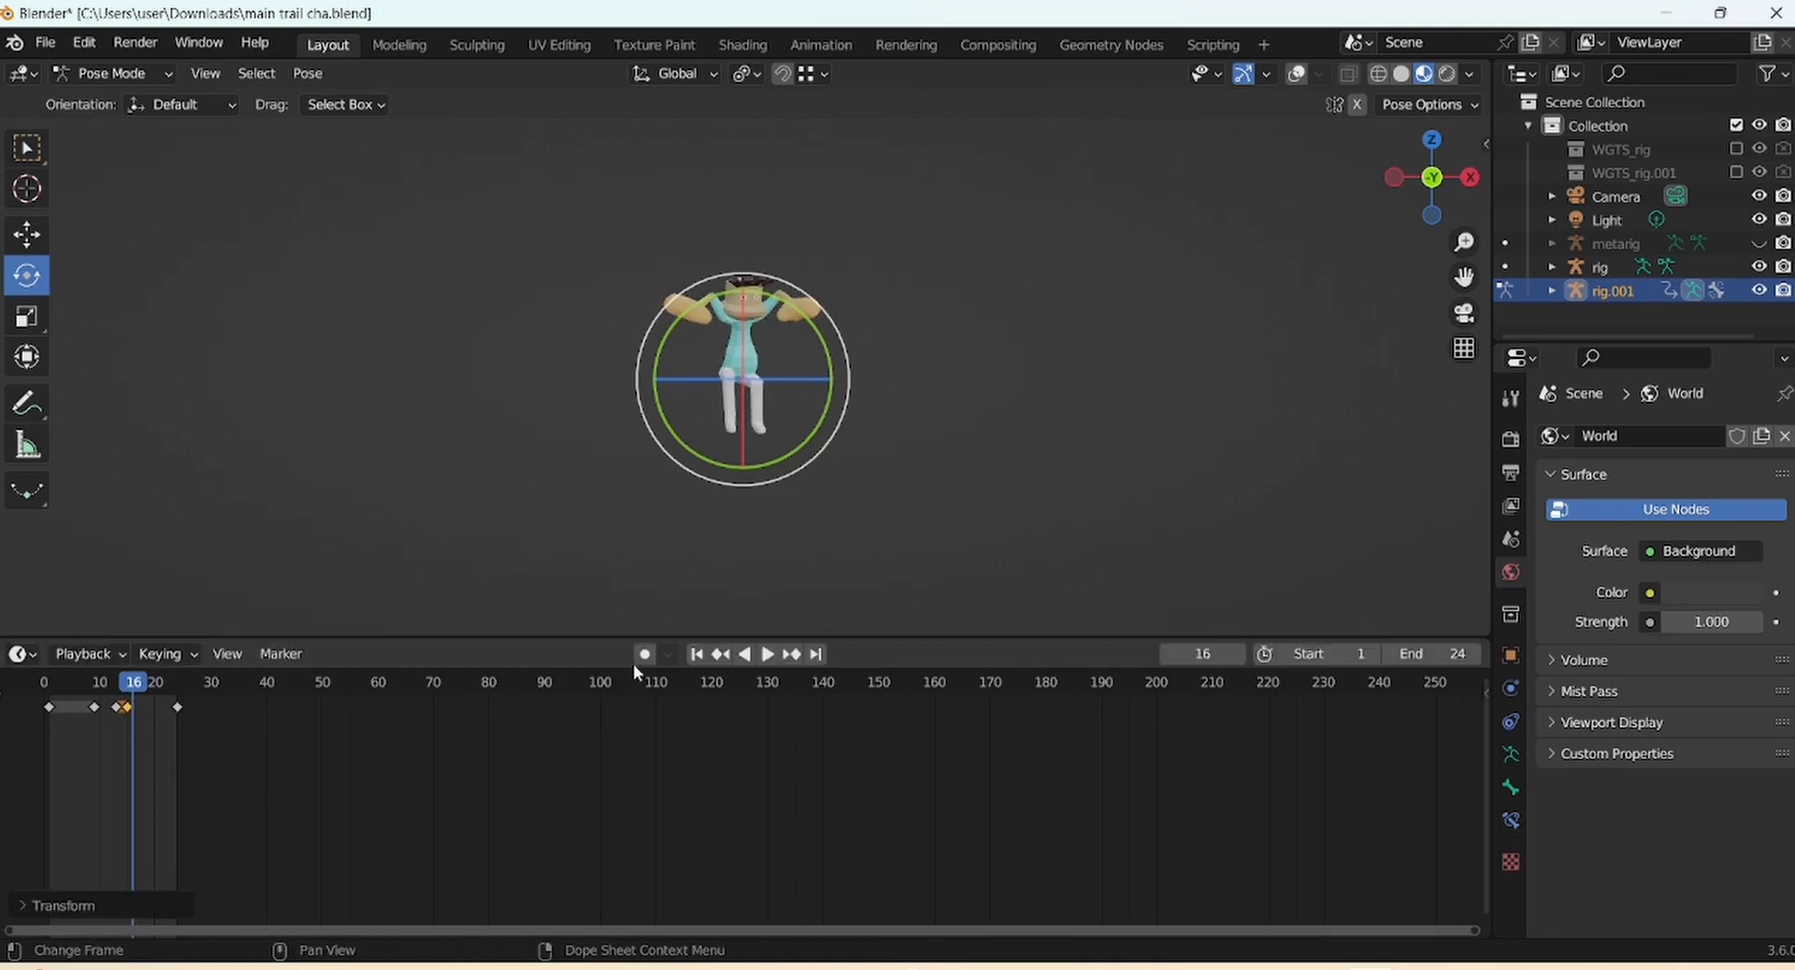
pyautogui.click(696, 653)
pyautogui.press('space')
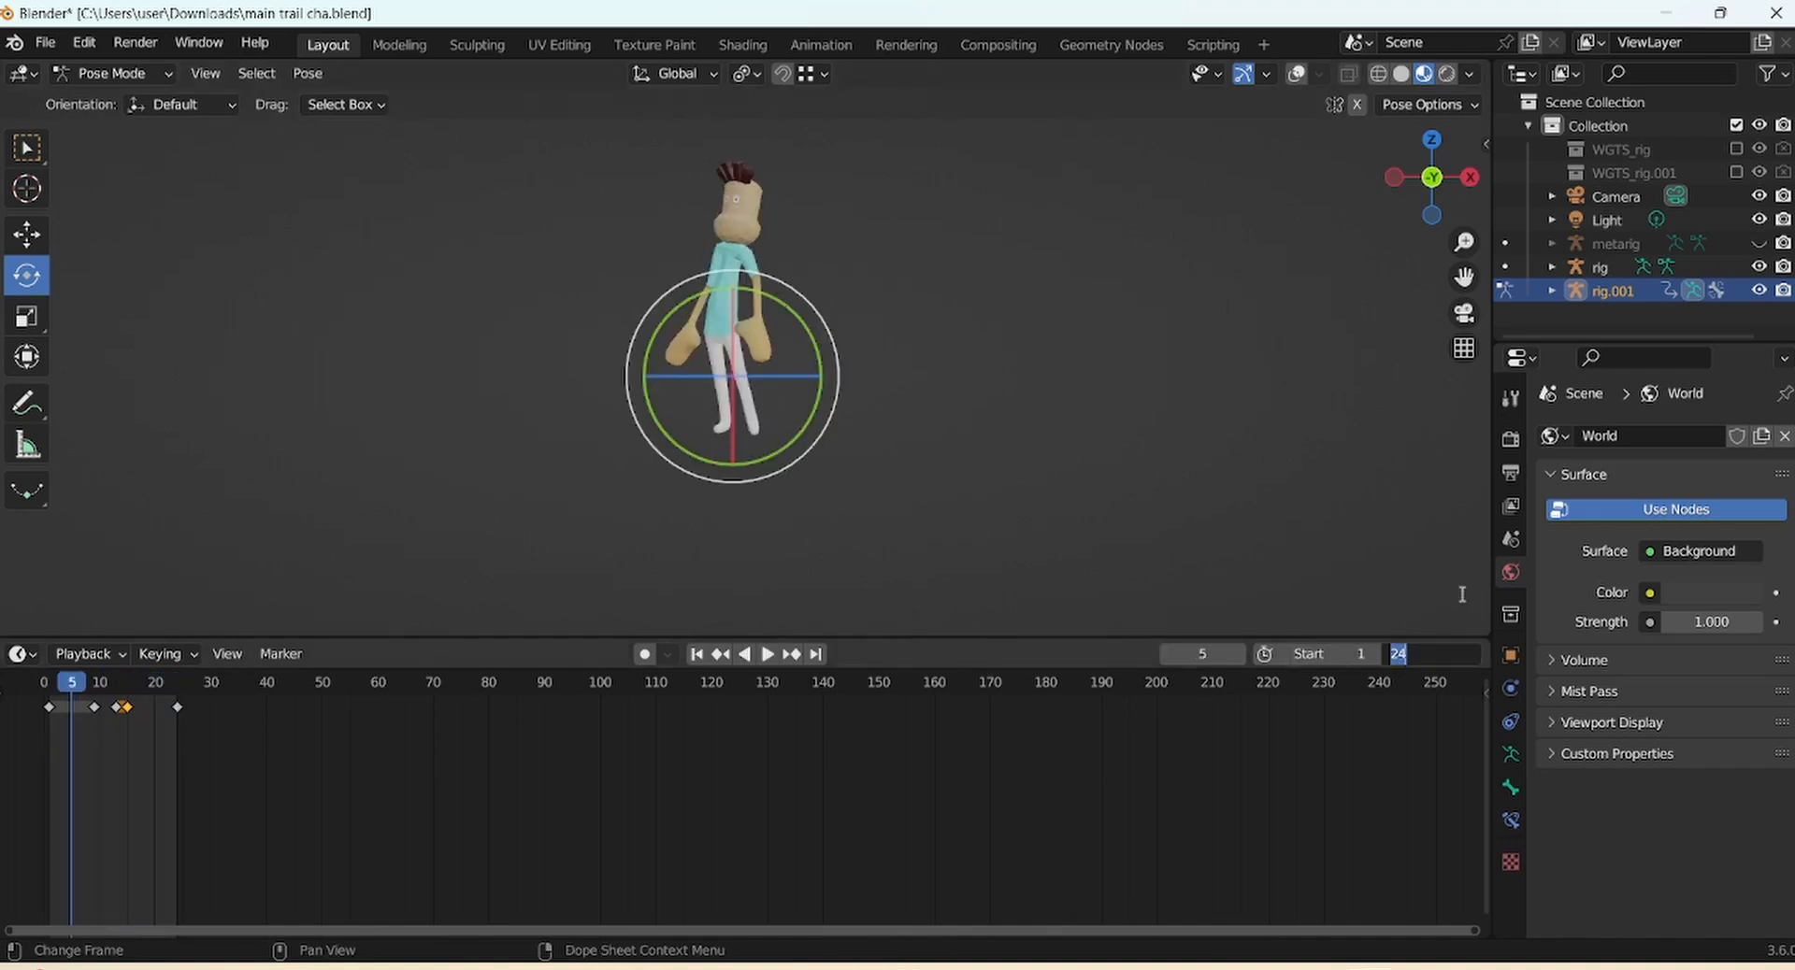
# Set the animation end frame to 30 and preview up to the frame 13 crouch
pyautogui.write('30')
pyautogui.press('Return')
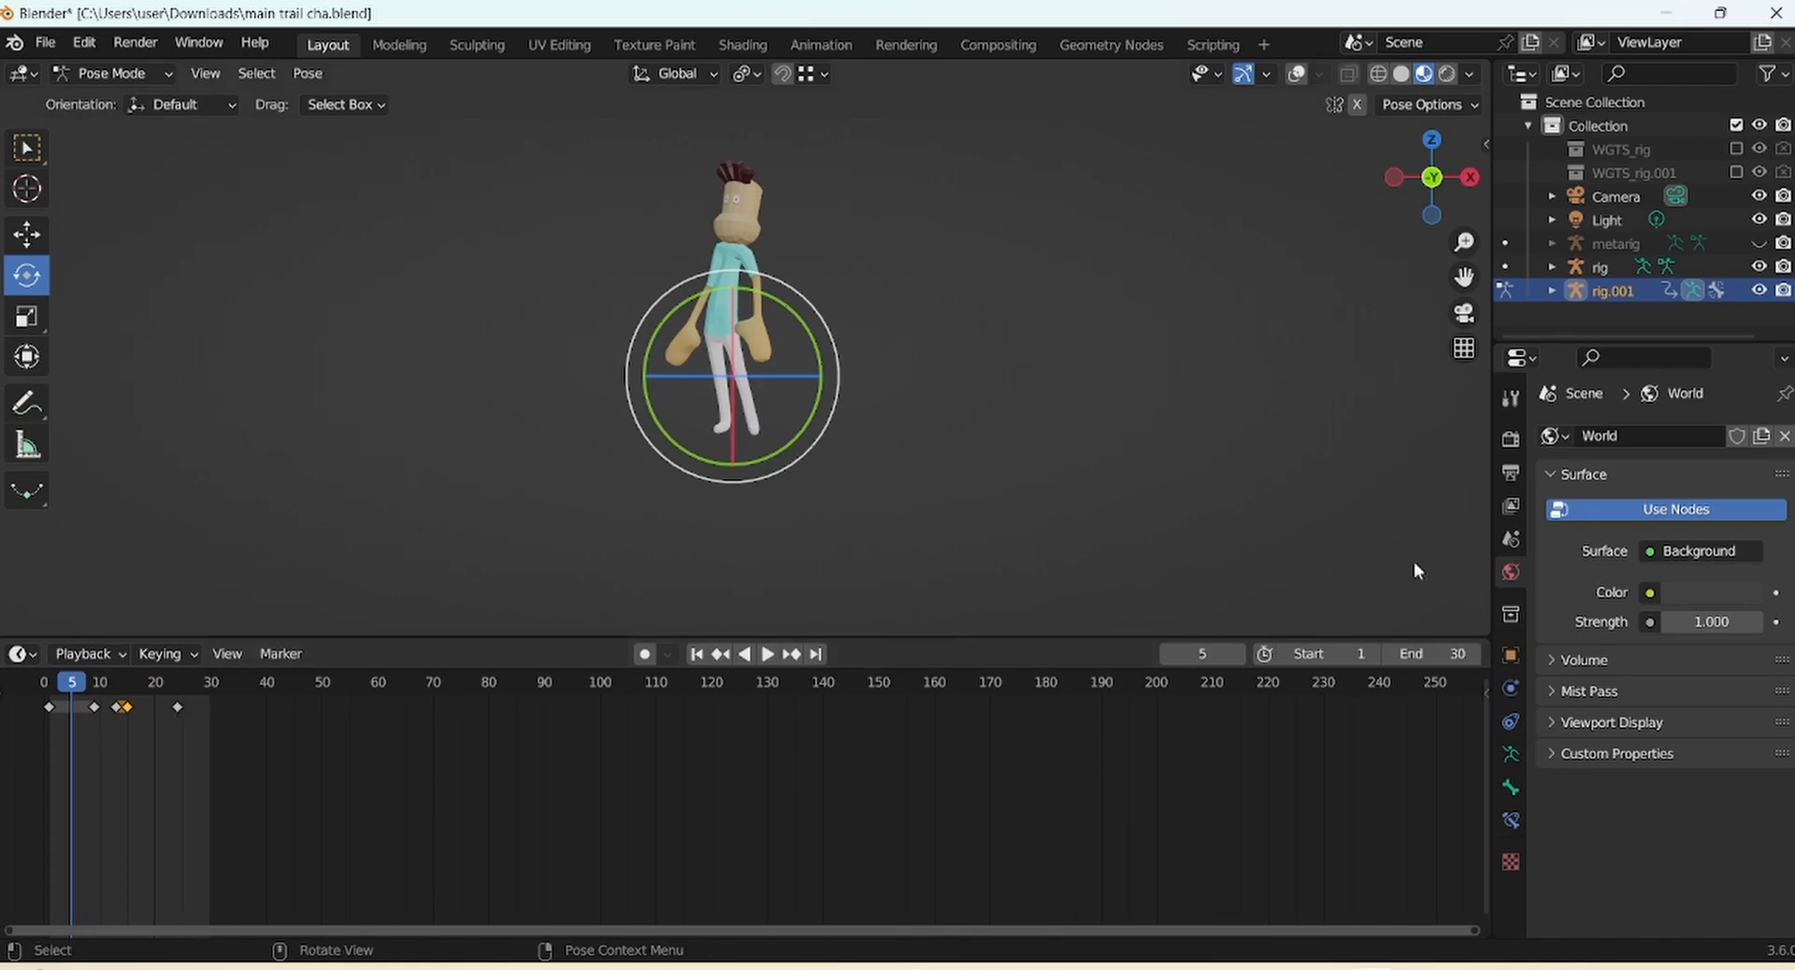
pyautogui.click(696, 653)
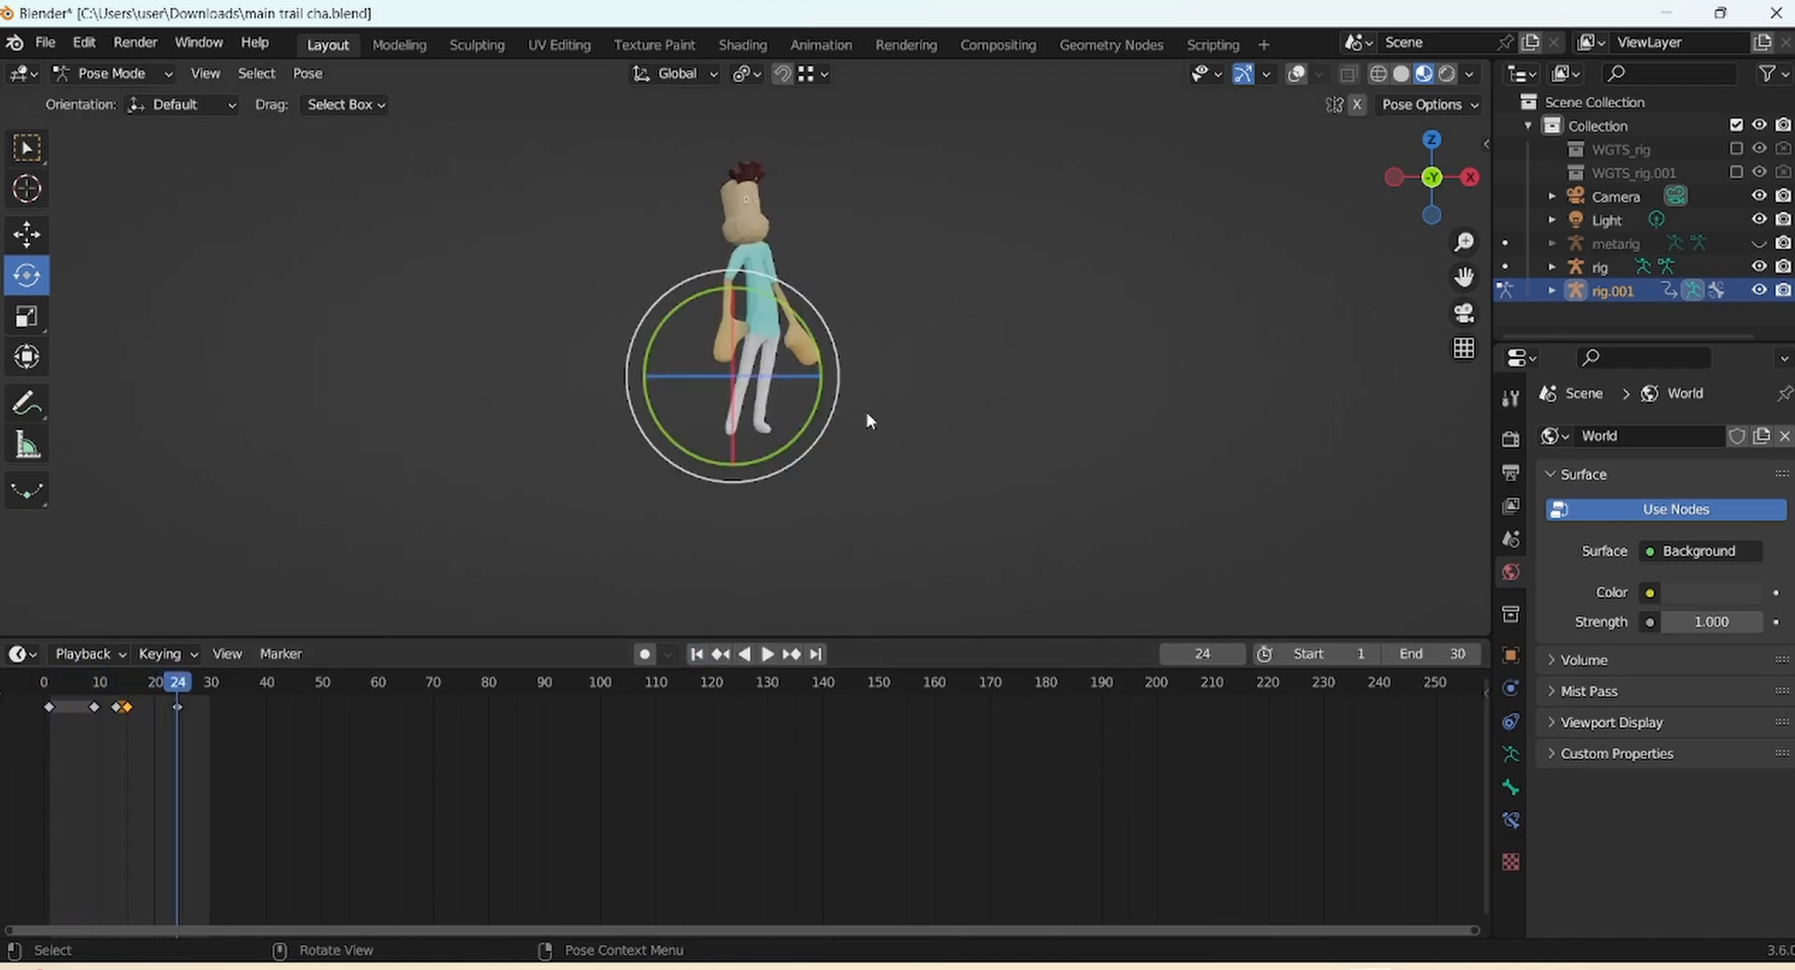
pyautogui.moveTo(181, 687); pyautogui.dragTo(118, 697)
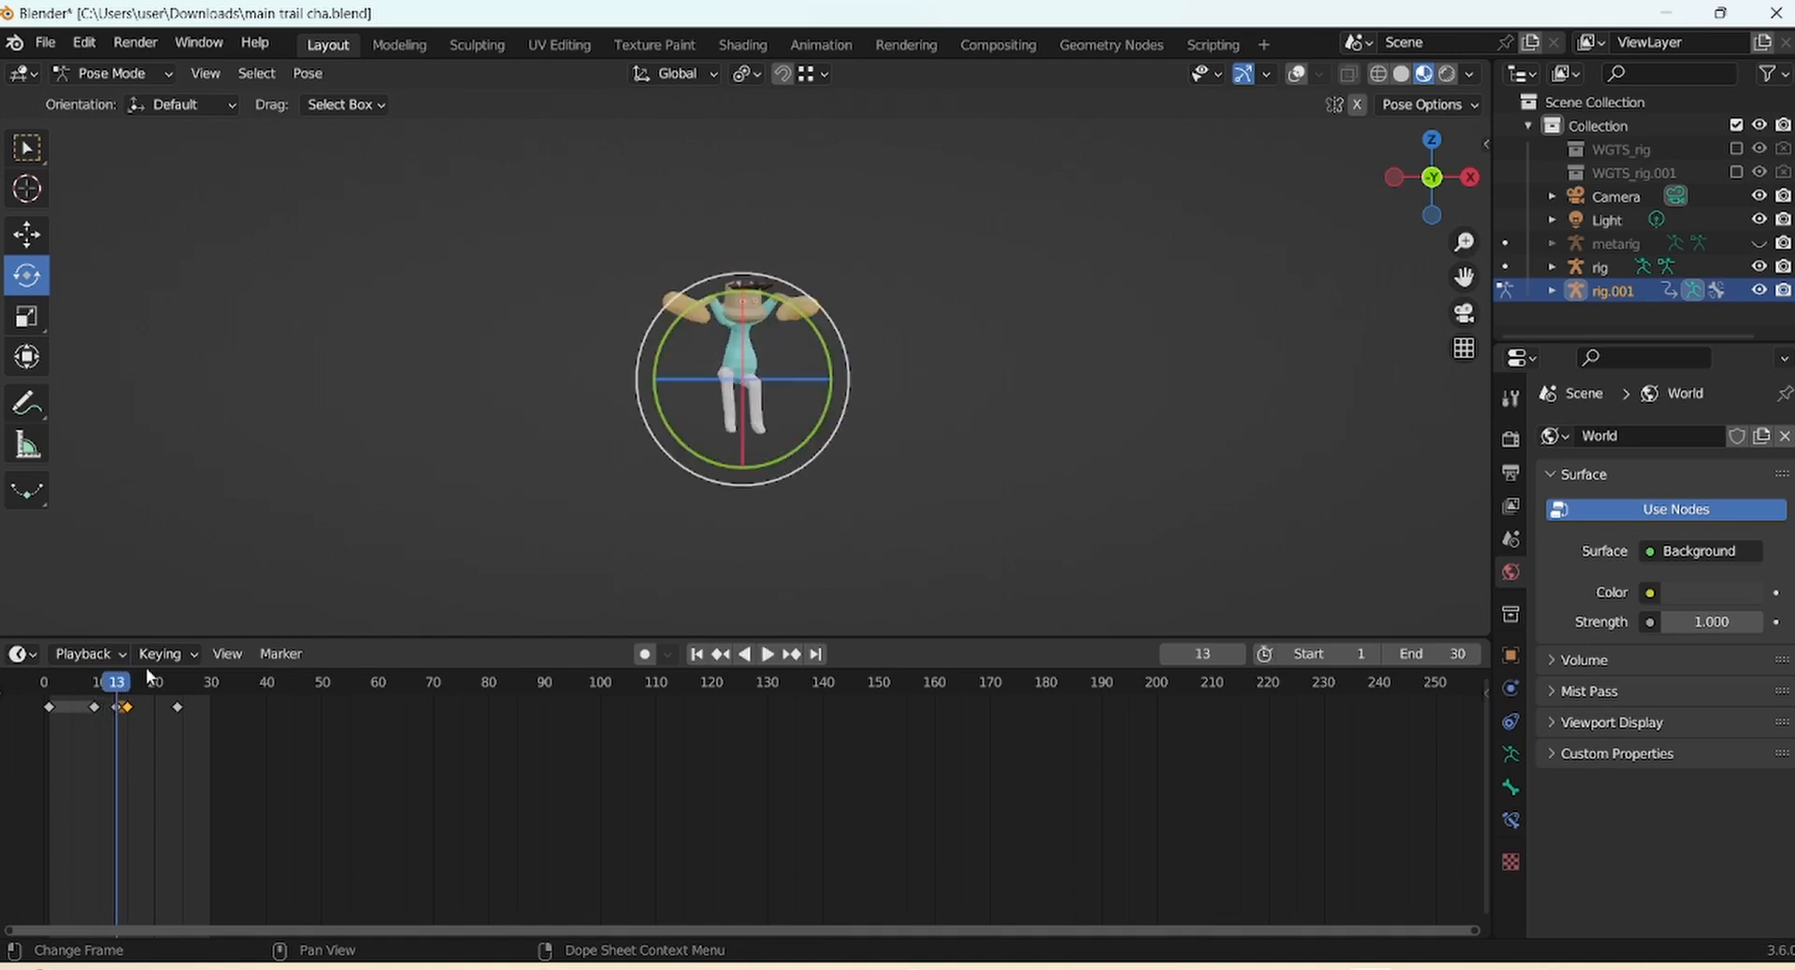
# Turn overlays back on, select all bones and shrink the timeline to enlarge the viewport
pyautogui.click(1295, 73)
pyautogui.scroll(4, 1189, 304)
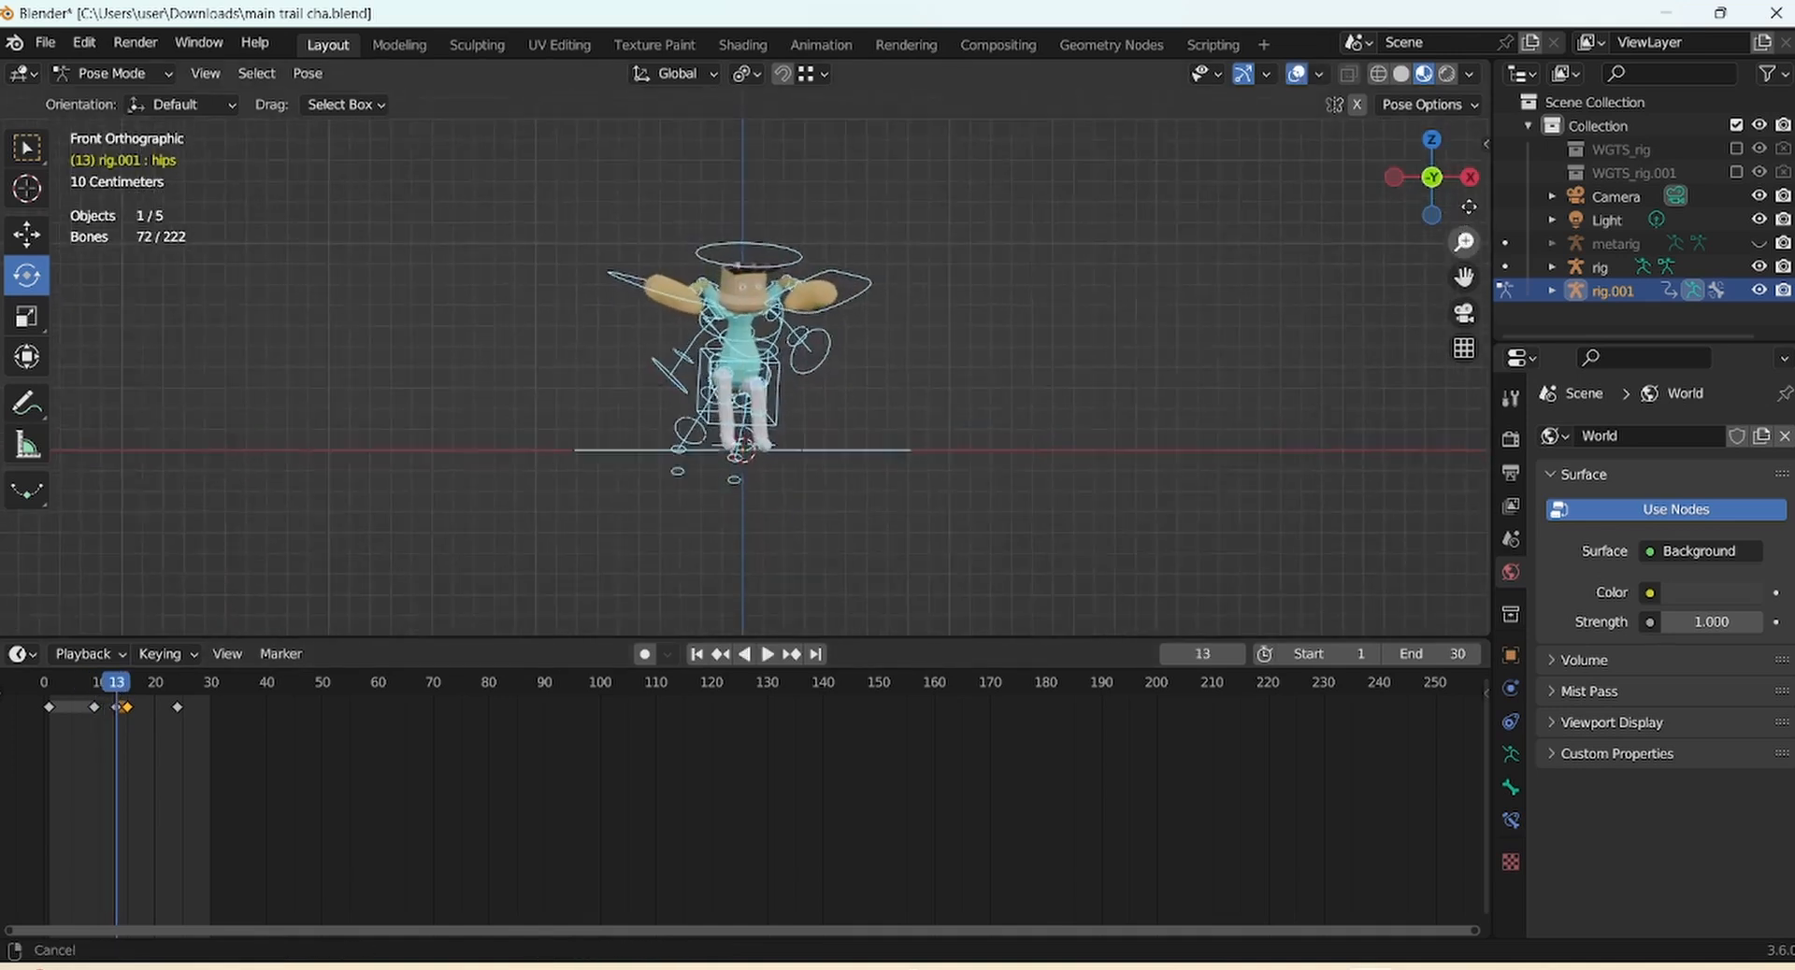
pyautogui.click(1116, 318)
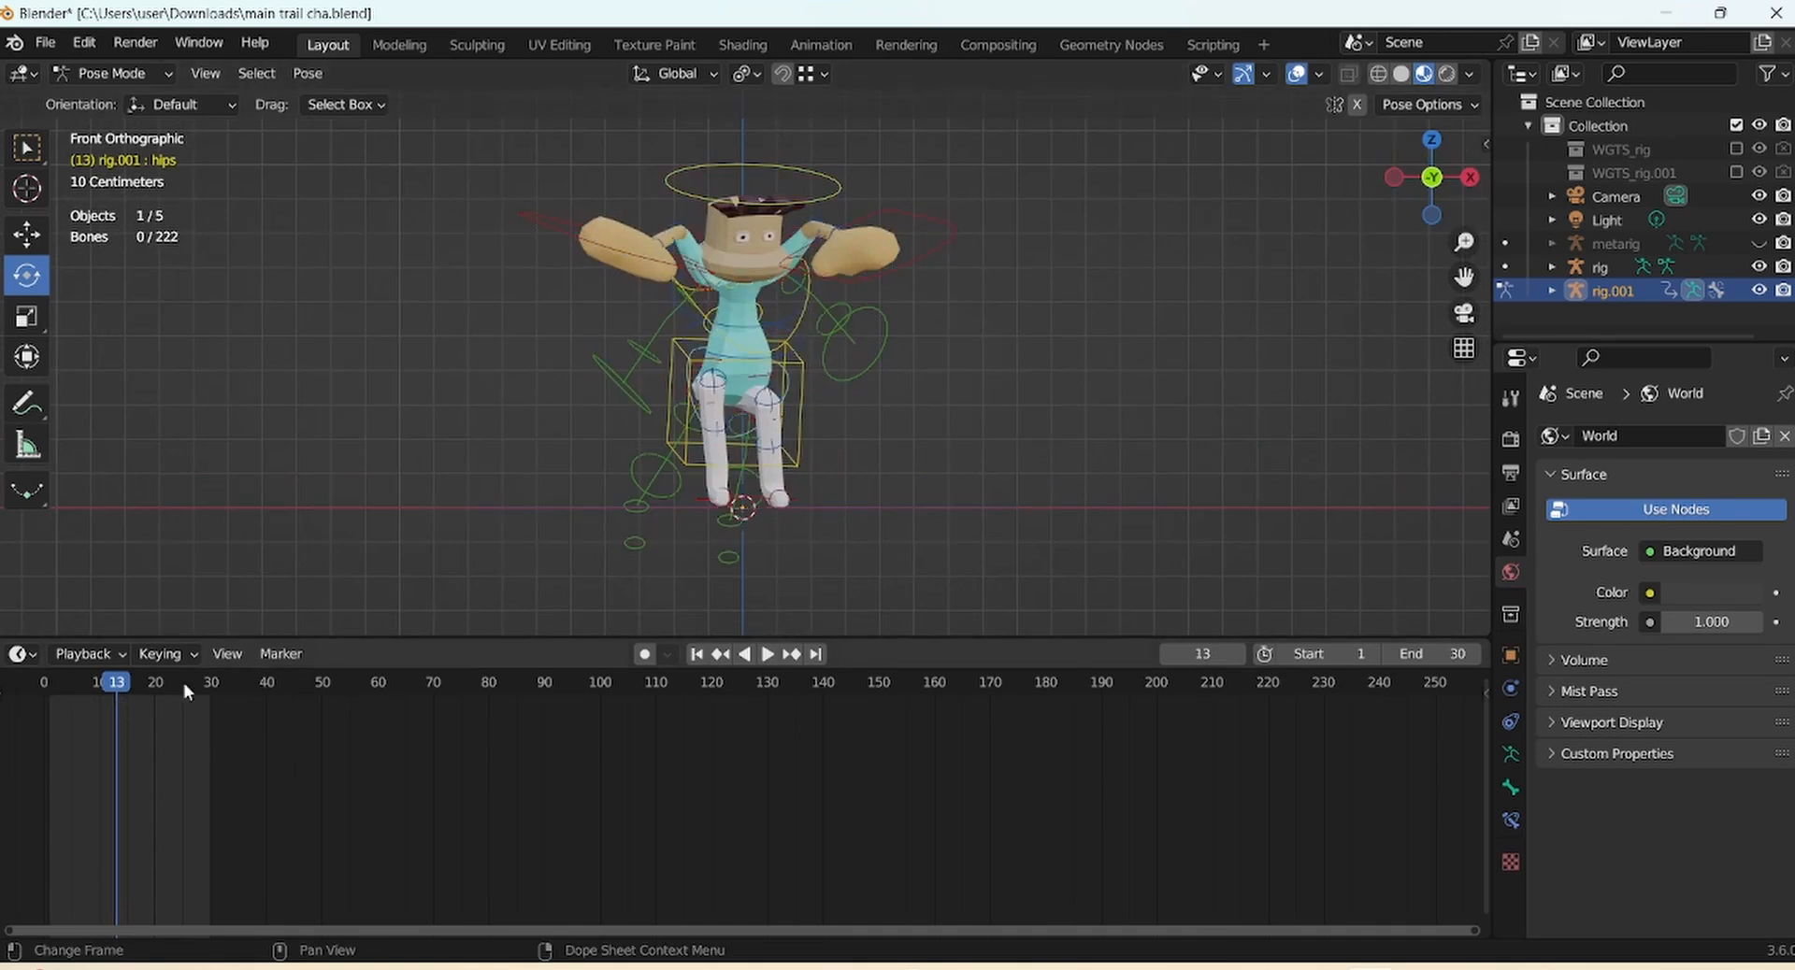
pyautogui.press('a')
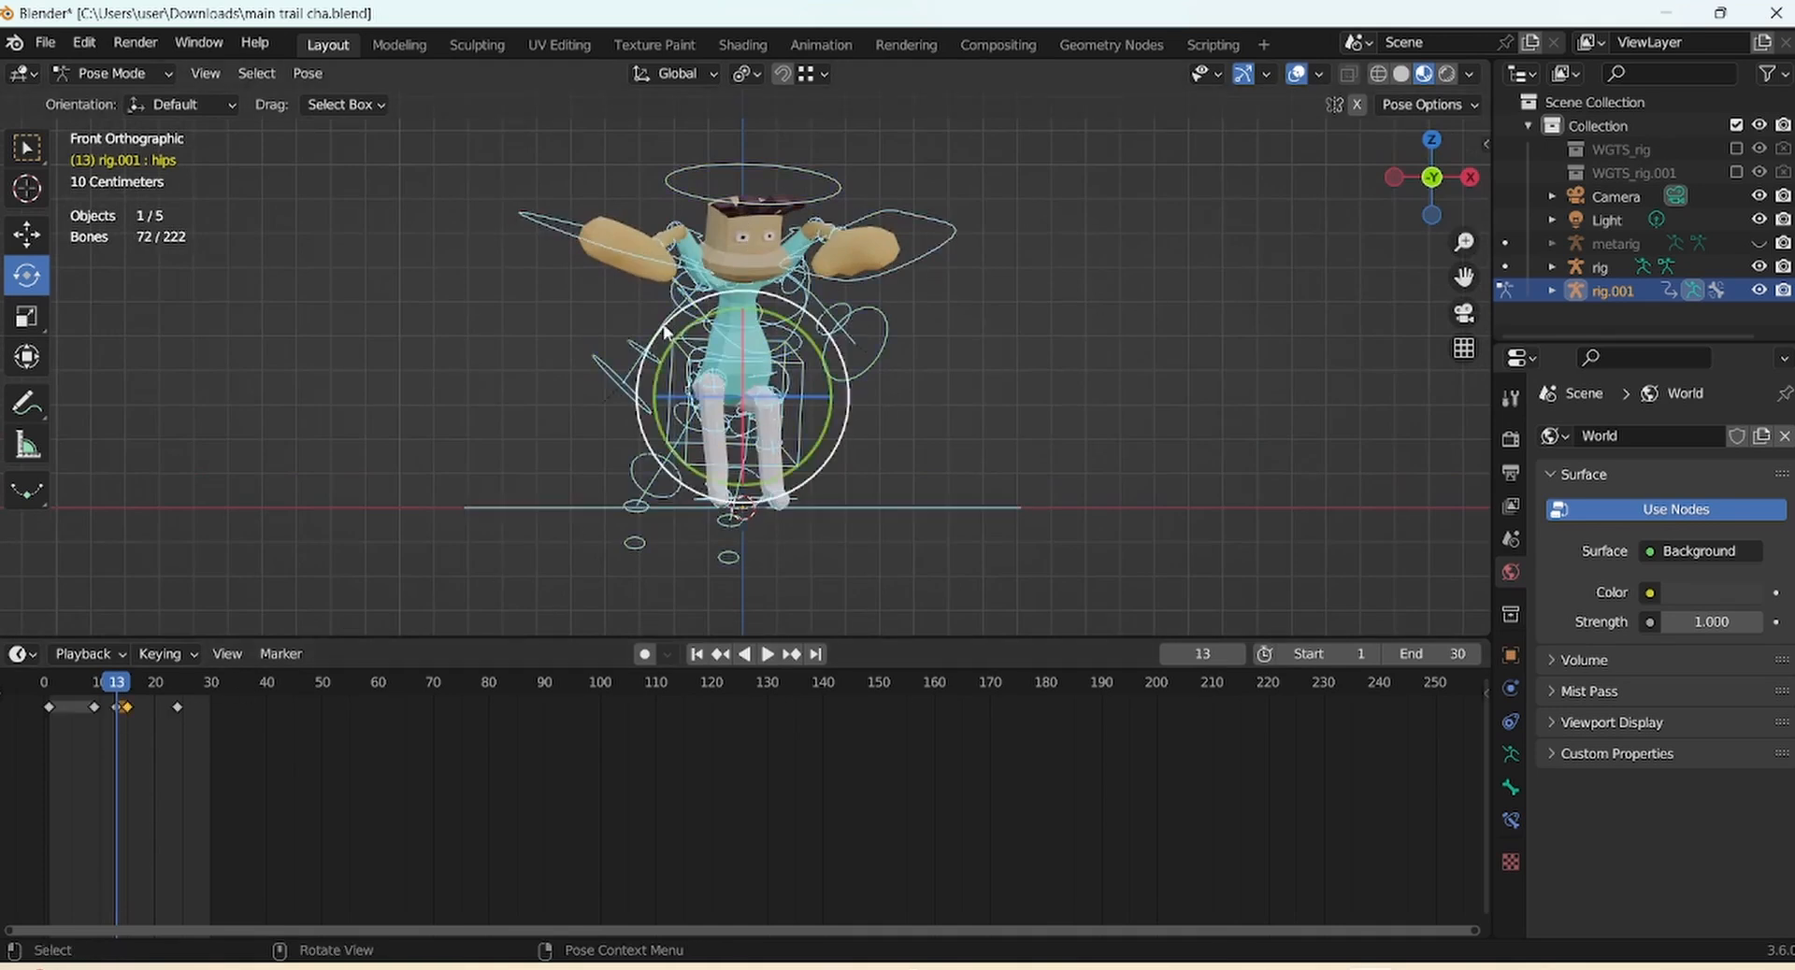
pyautogui.press('space')
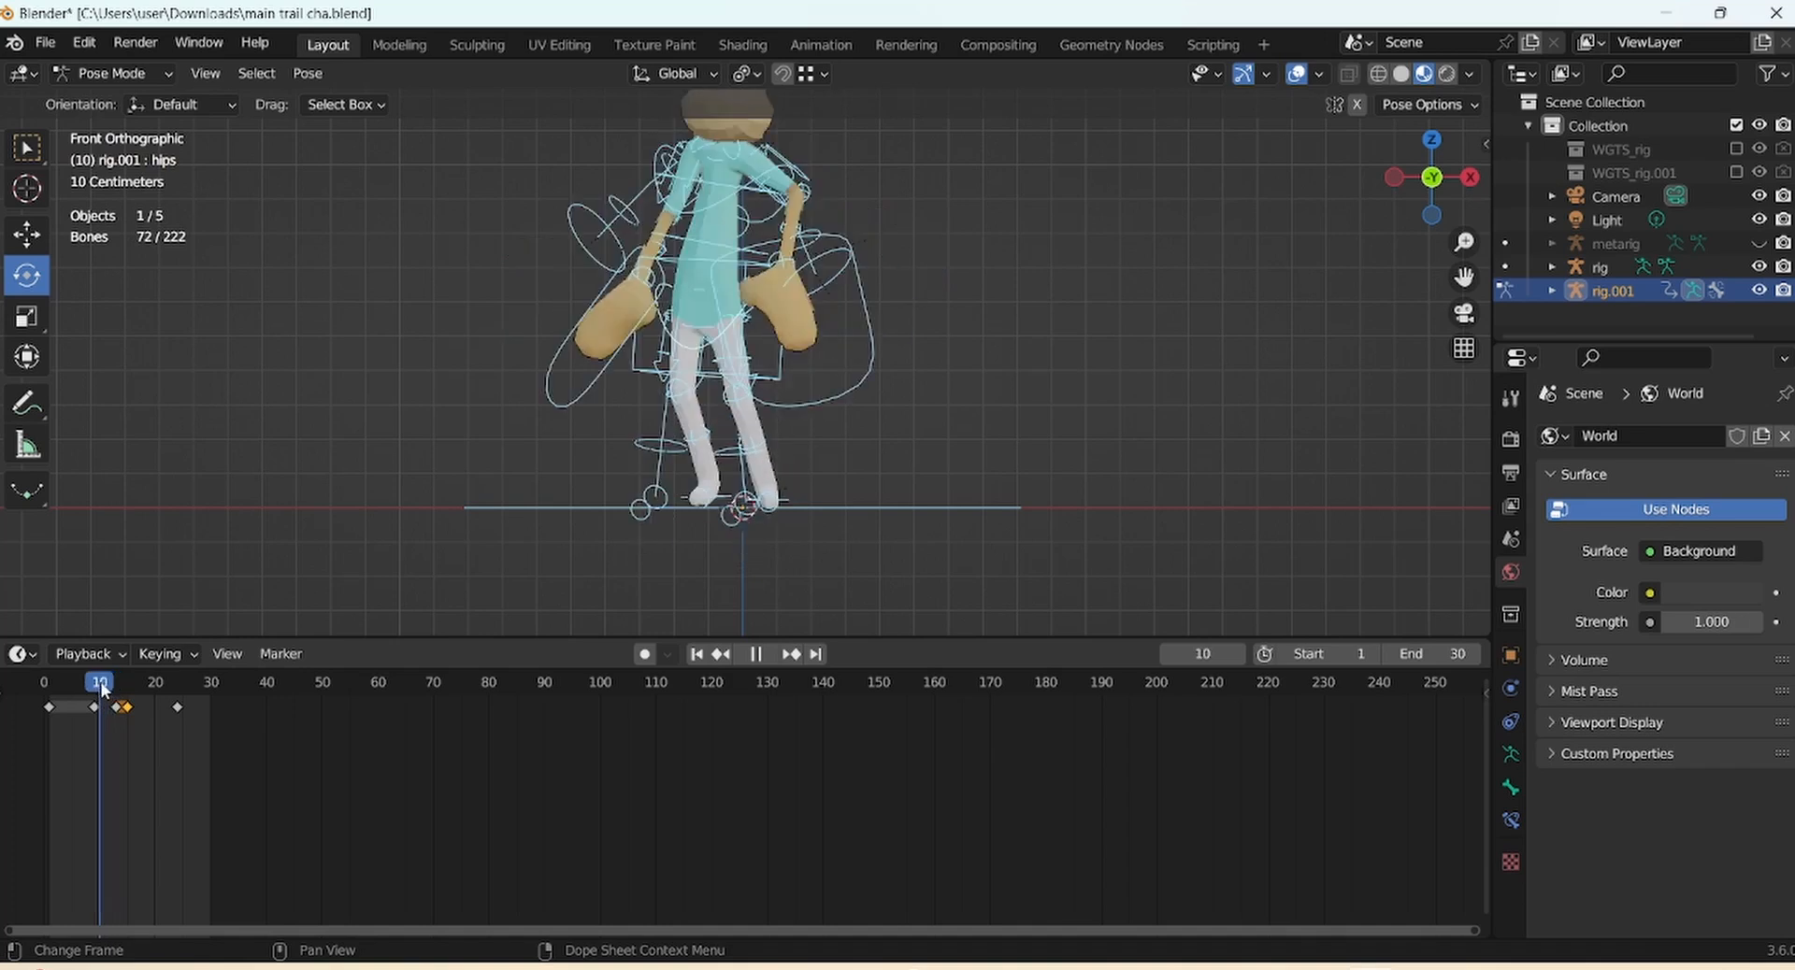
pyautogui.press('space')
pyautogui.moveTo(922, 639); pyautogui.dragTo(413, 823)
pyautogui.press('space')
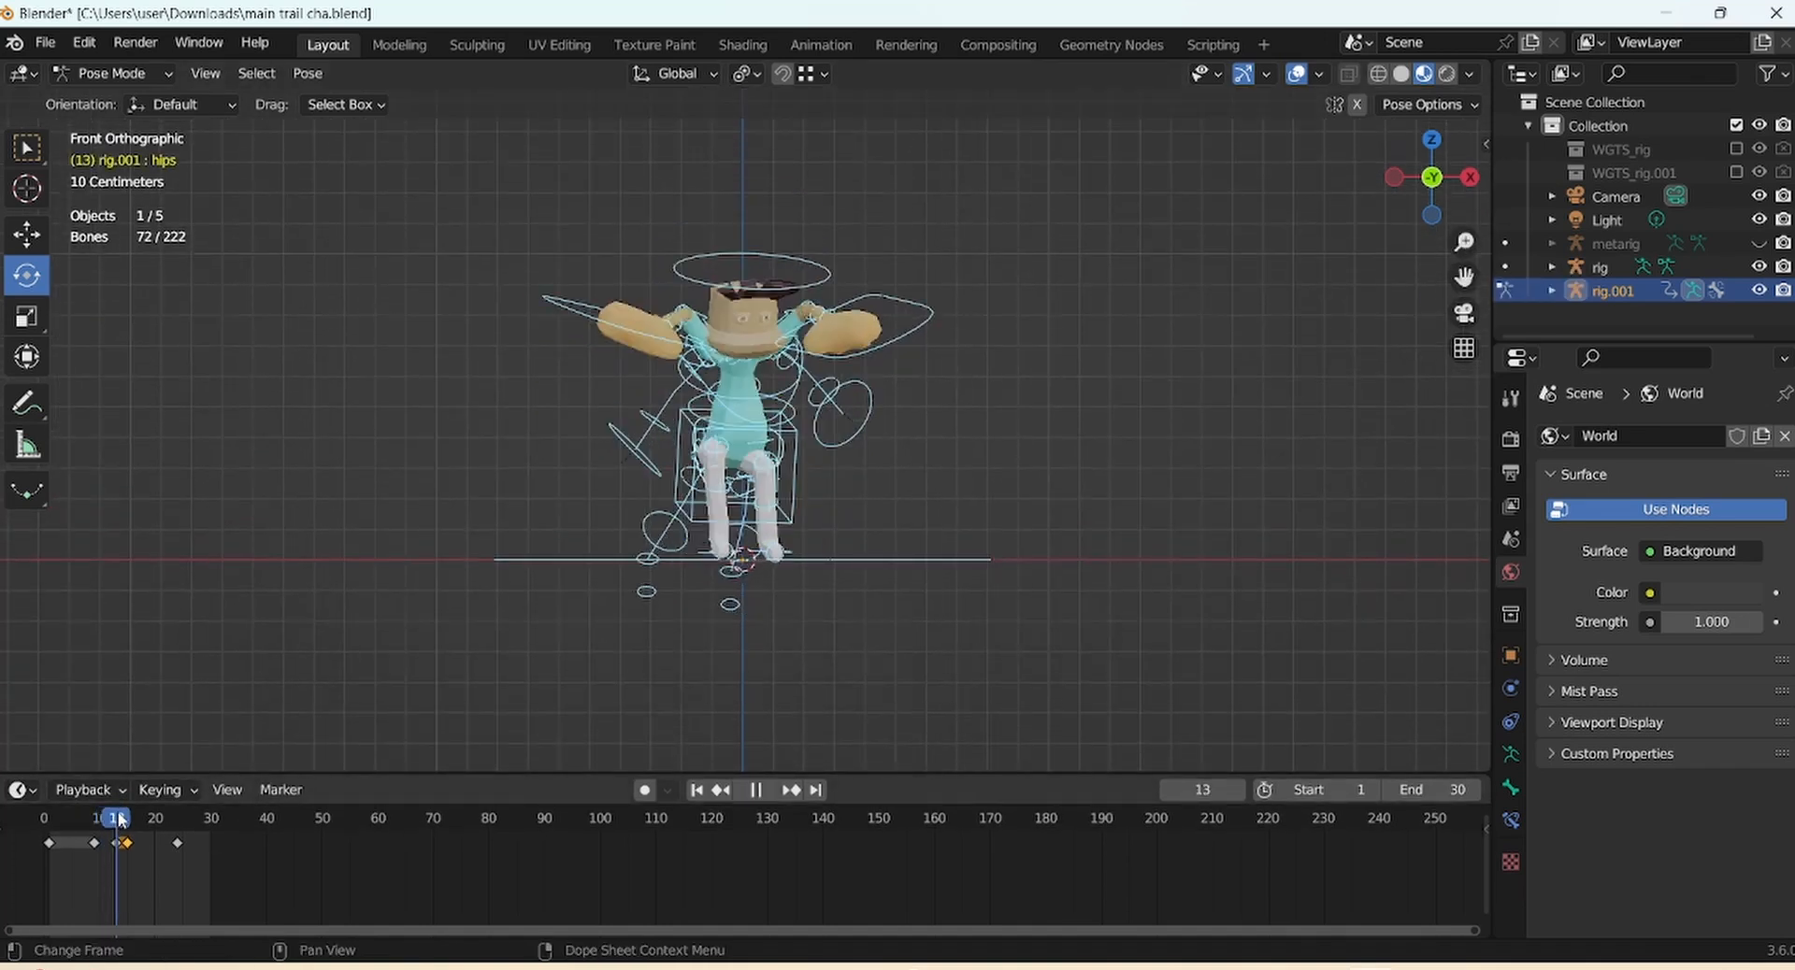
# At frame 15, lower the torso bone to deepen the crouch
pyautogui.moveTo(128, 819); pyautogui.dragTo(129, 819)
pyautogui.click(680, 425)
pyautogui.click(27, 239)
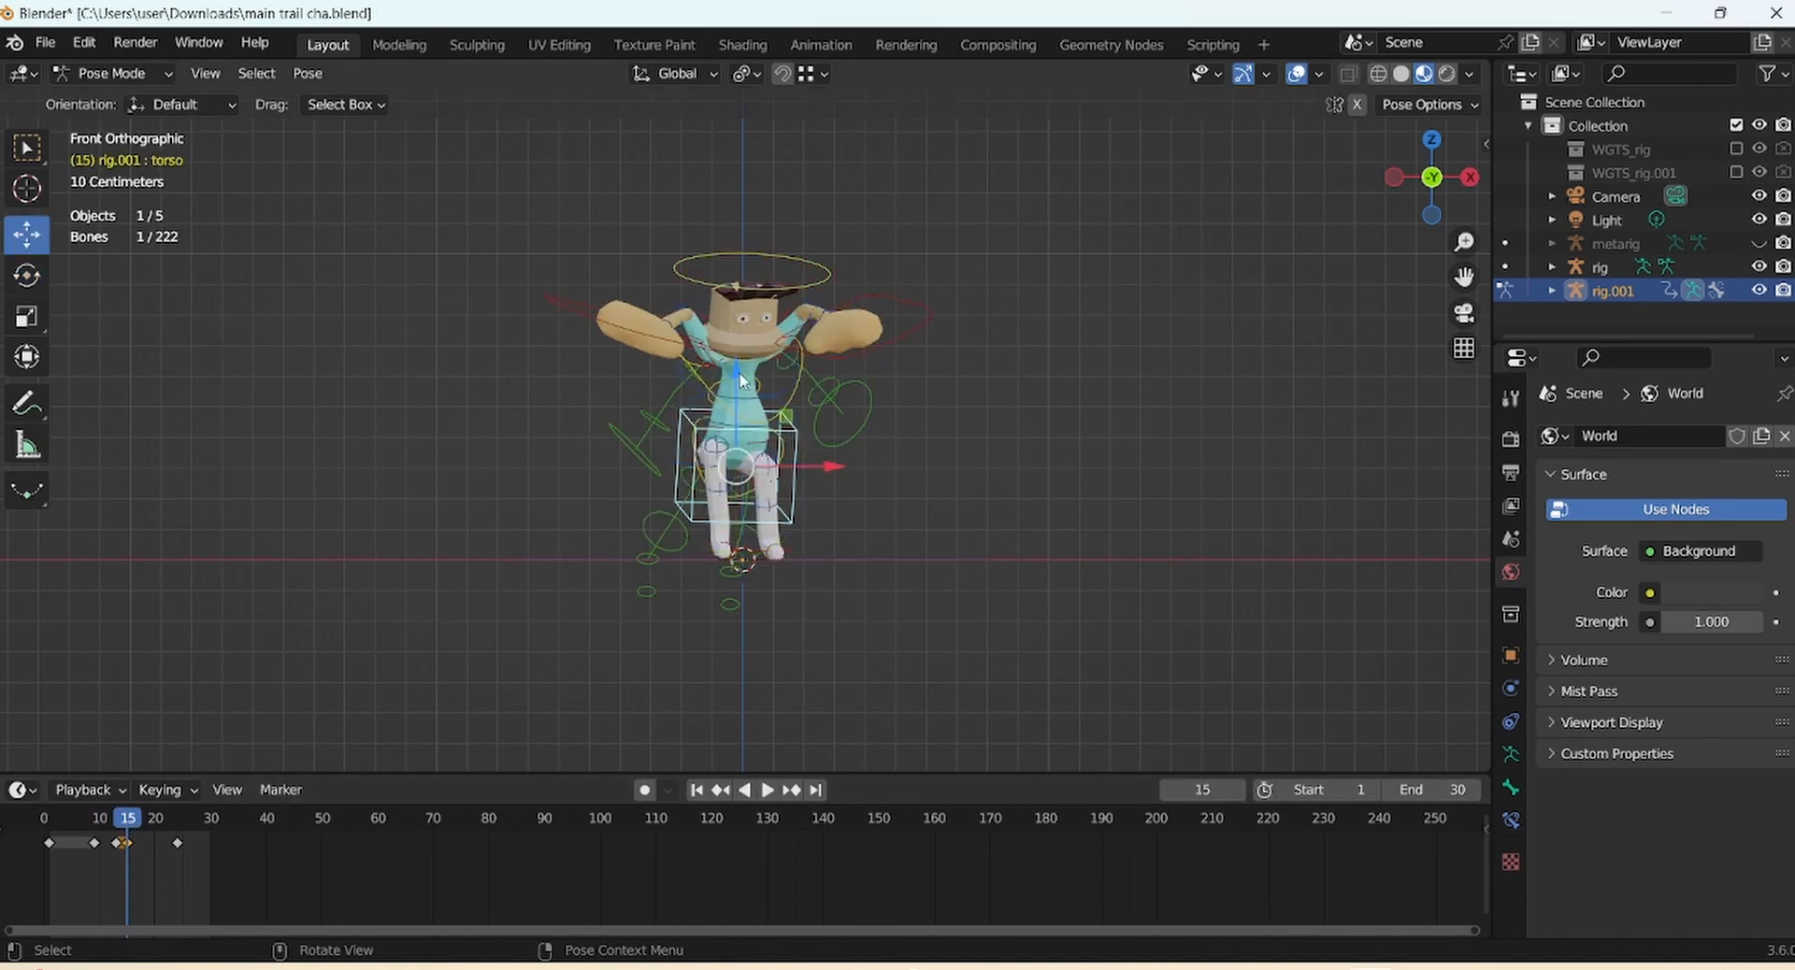
pyautogui.moveTo(735, 371); pyautogui.dragTo(736, 380)
# Raise both hand controllers and nudge the head slightly down
pyautogui.click(915, 331)
pyautogui.moveTo(829, 234); pyautogui.dragTo(828, 219)
pyautogui.click(718, 334)
pyautogui.moveTo(662, 268); pyautogui.dragTo(660, 245)
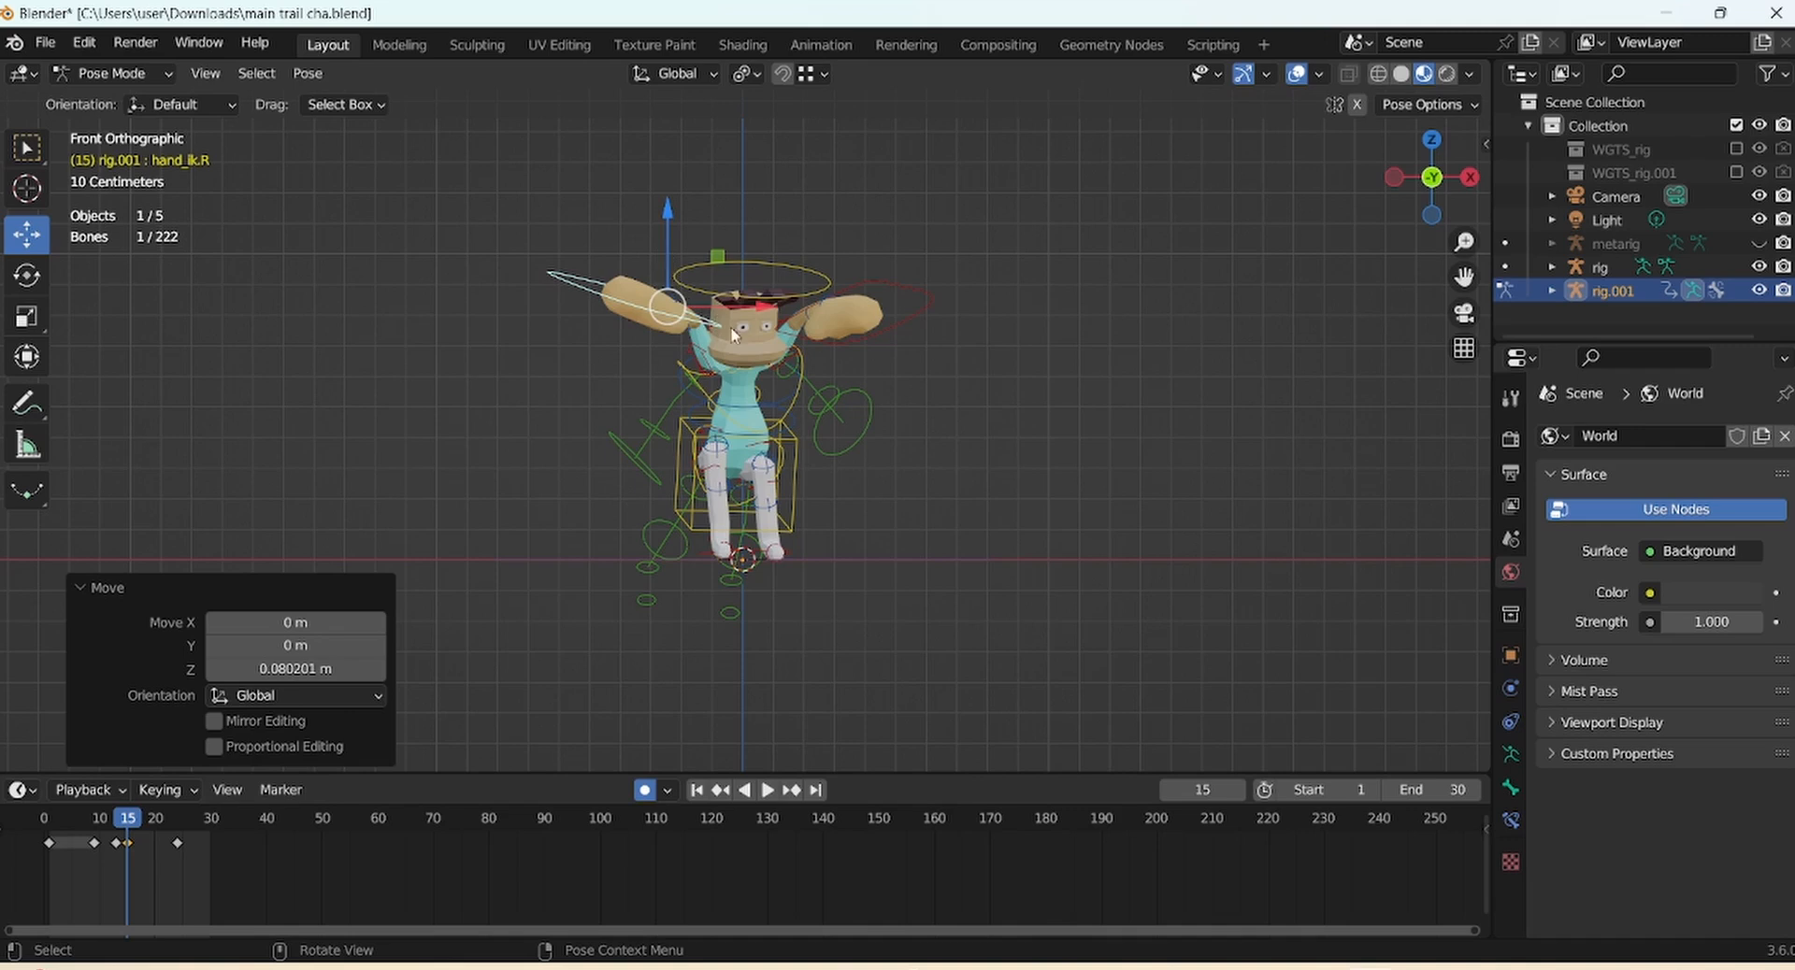
pyautogui.click(734, 334)
pyautogui.moveTo(748, 291); pyautogui.dragTo(747, 294)
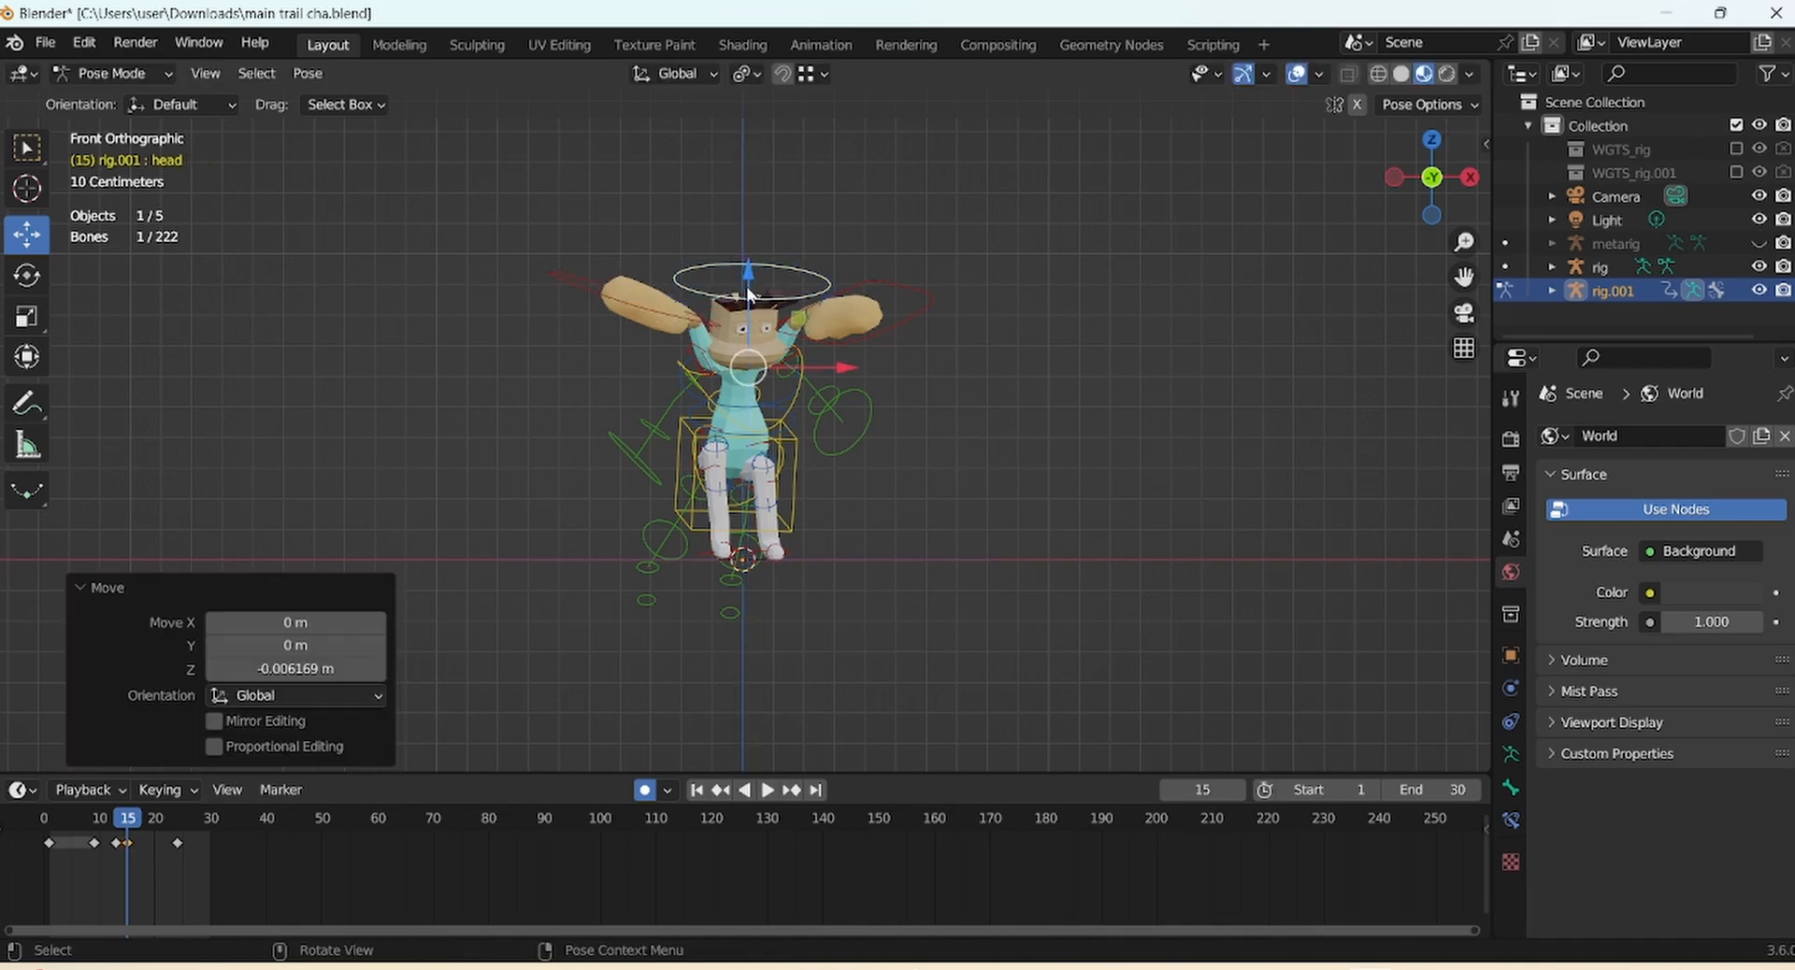
pyautogui.click(728, 572)
pyautogui.moveTo(1414, 183); pyautogui.dragTo(1402, 204)
# Rotate the left and right hand controllers to angle the raised hands
pyautogui.click(893, 301)
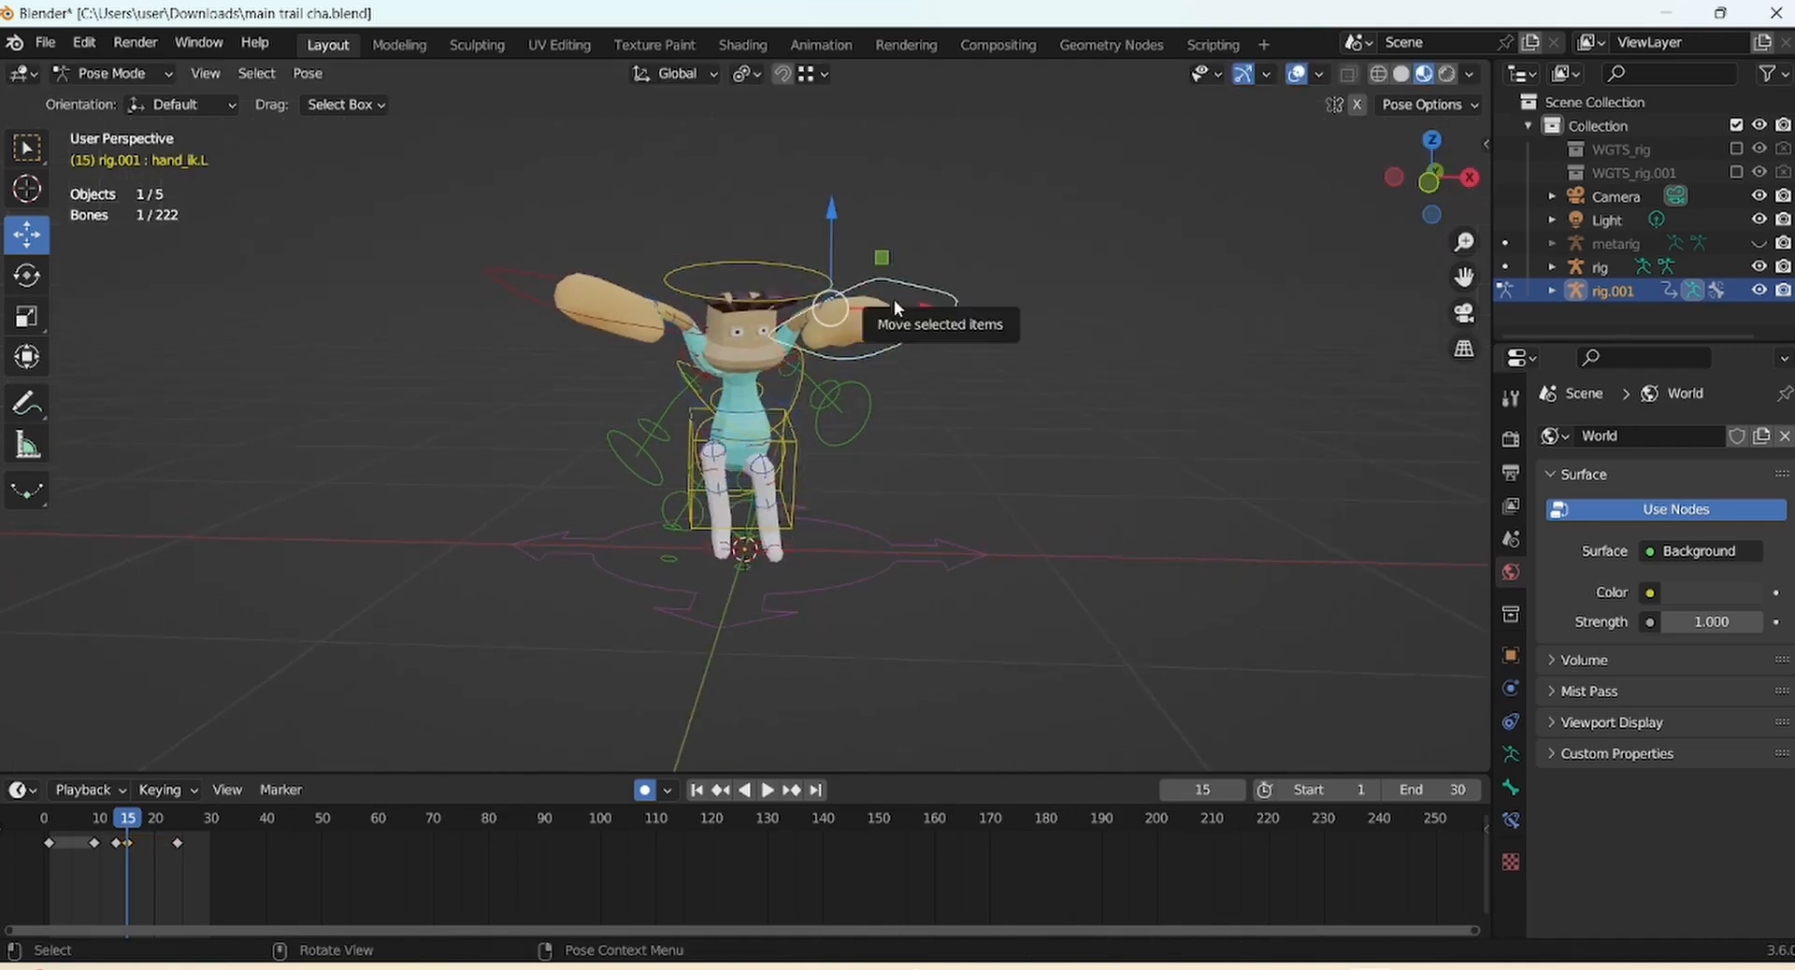
pyautogui.click(34, 274)
pyautogui.moveTo(865, 245); pyautogui.dragTo(855, 200)
pyautogui.click(856, 205)
pyautogui.moveTo(866, 328); pyautogui.dragTo(812, 322)
pyautogui.click(629, 325)
pyautogui.moveTo(625, 306); pyautogui.dragTo(715, 262)
# Reposition the right forearm and left upper arm tweak bones
pyautogui.click(685, 324)
pyautogui.press('g')
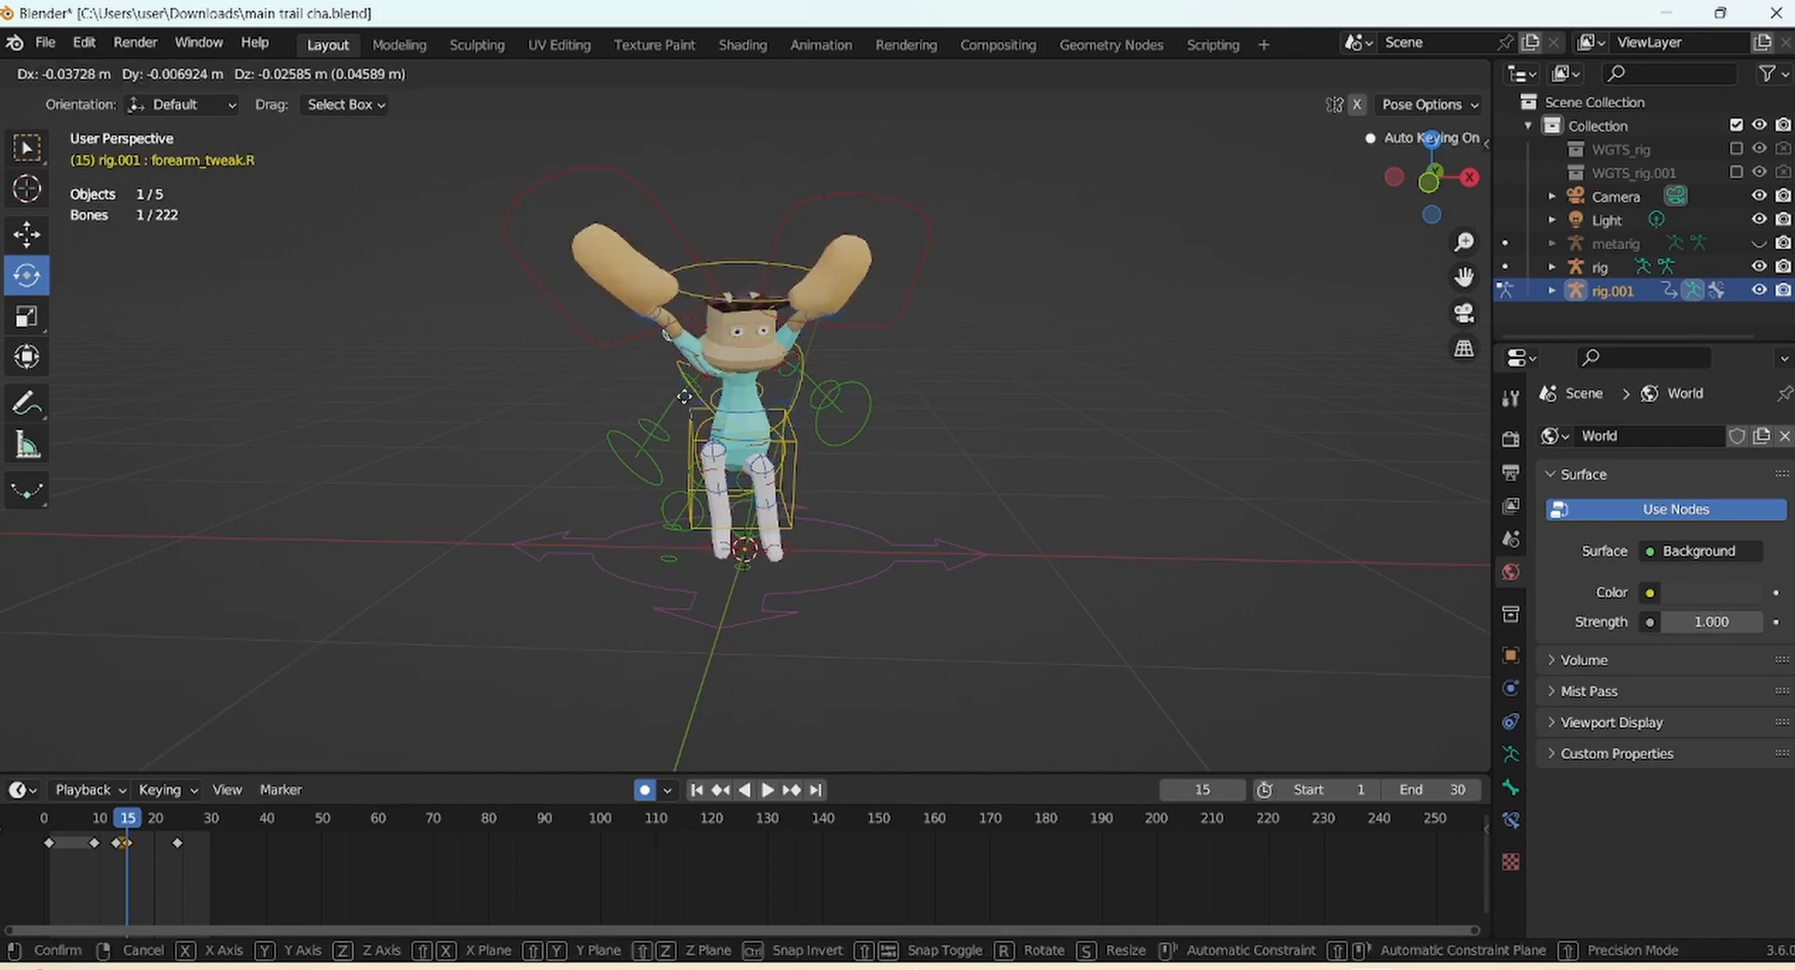
pyautogui.click(685, 396)
pyautogui.click(785, 358)
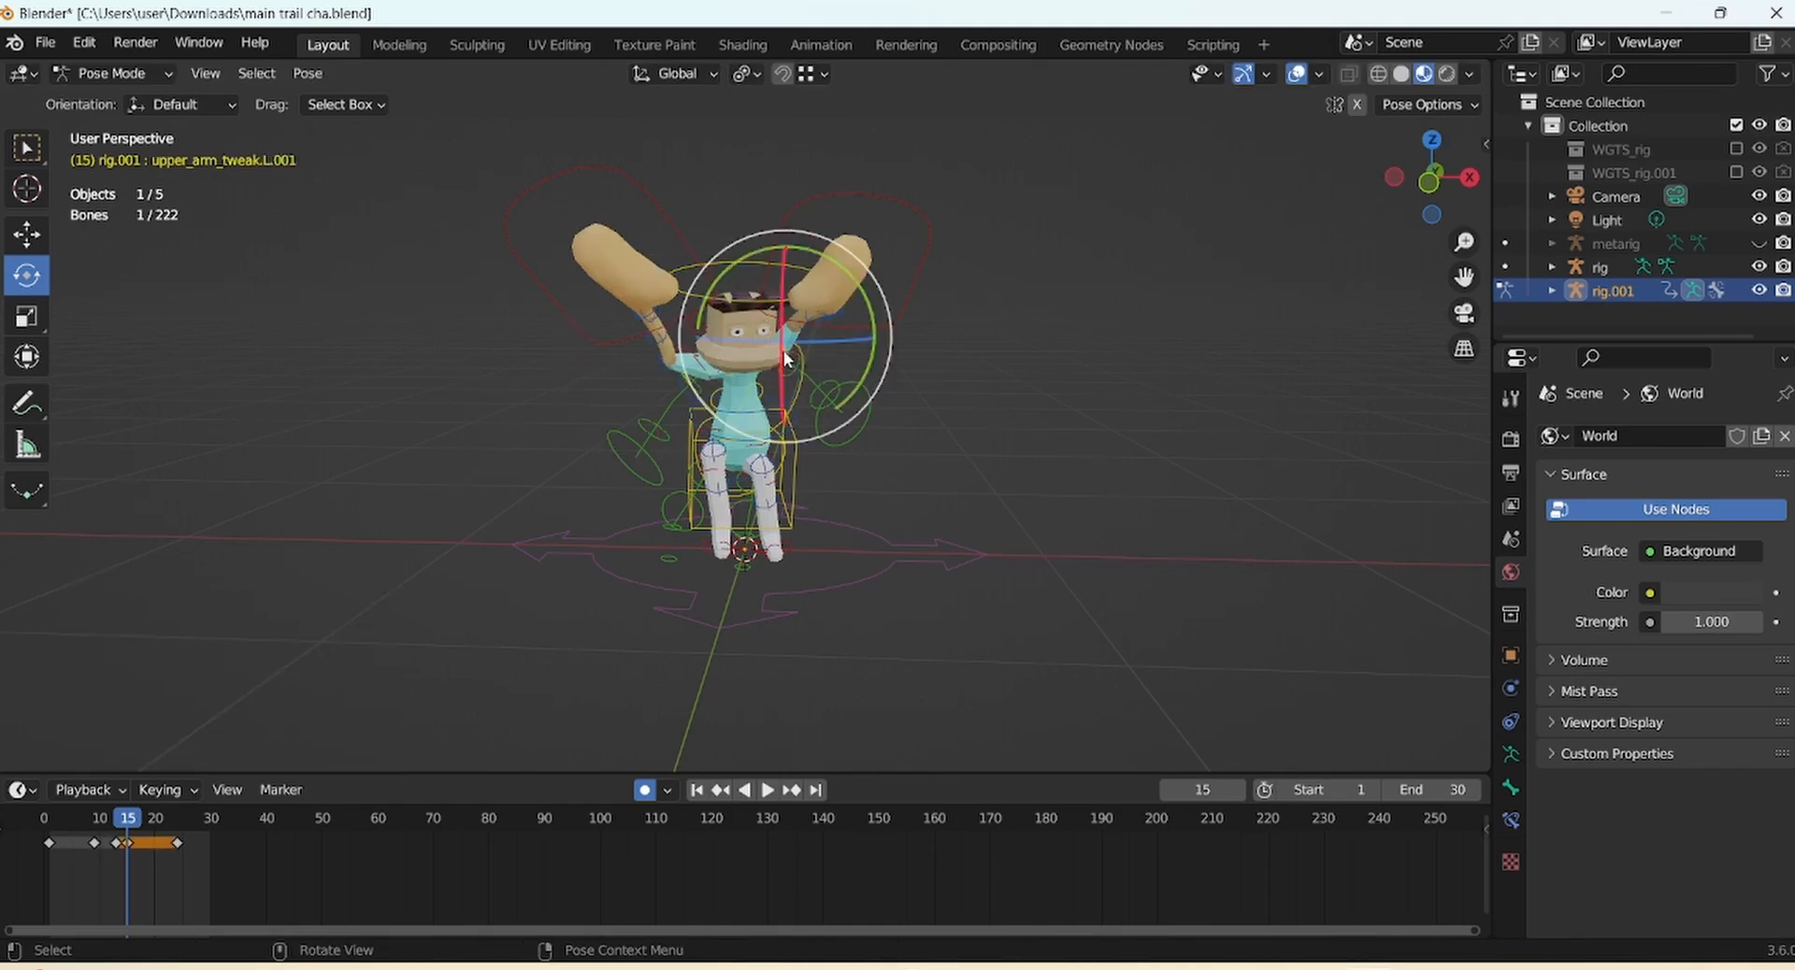
pyautogui.click(785, 360)
pyautogui.scroll(2, 794, 355)
pyautogui.moveTo(1430, 180); pyautogui.dragTo(1491, 178)
pyautogui.press('g')
pyautogui.click(806, 339)
pyautogui.press('g')
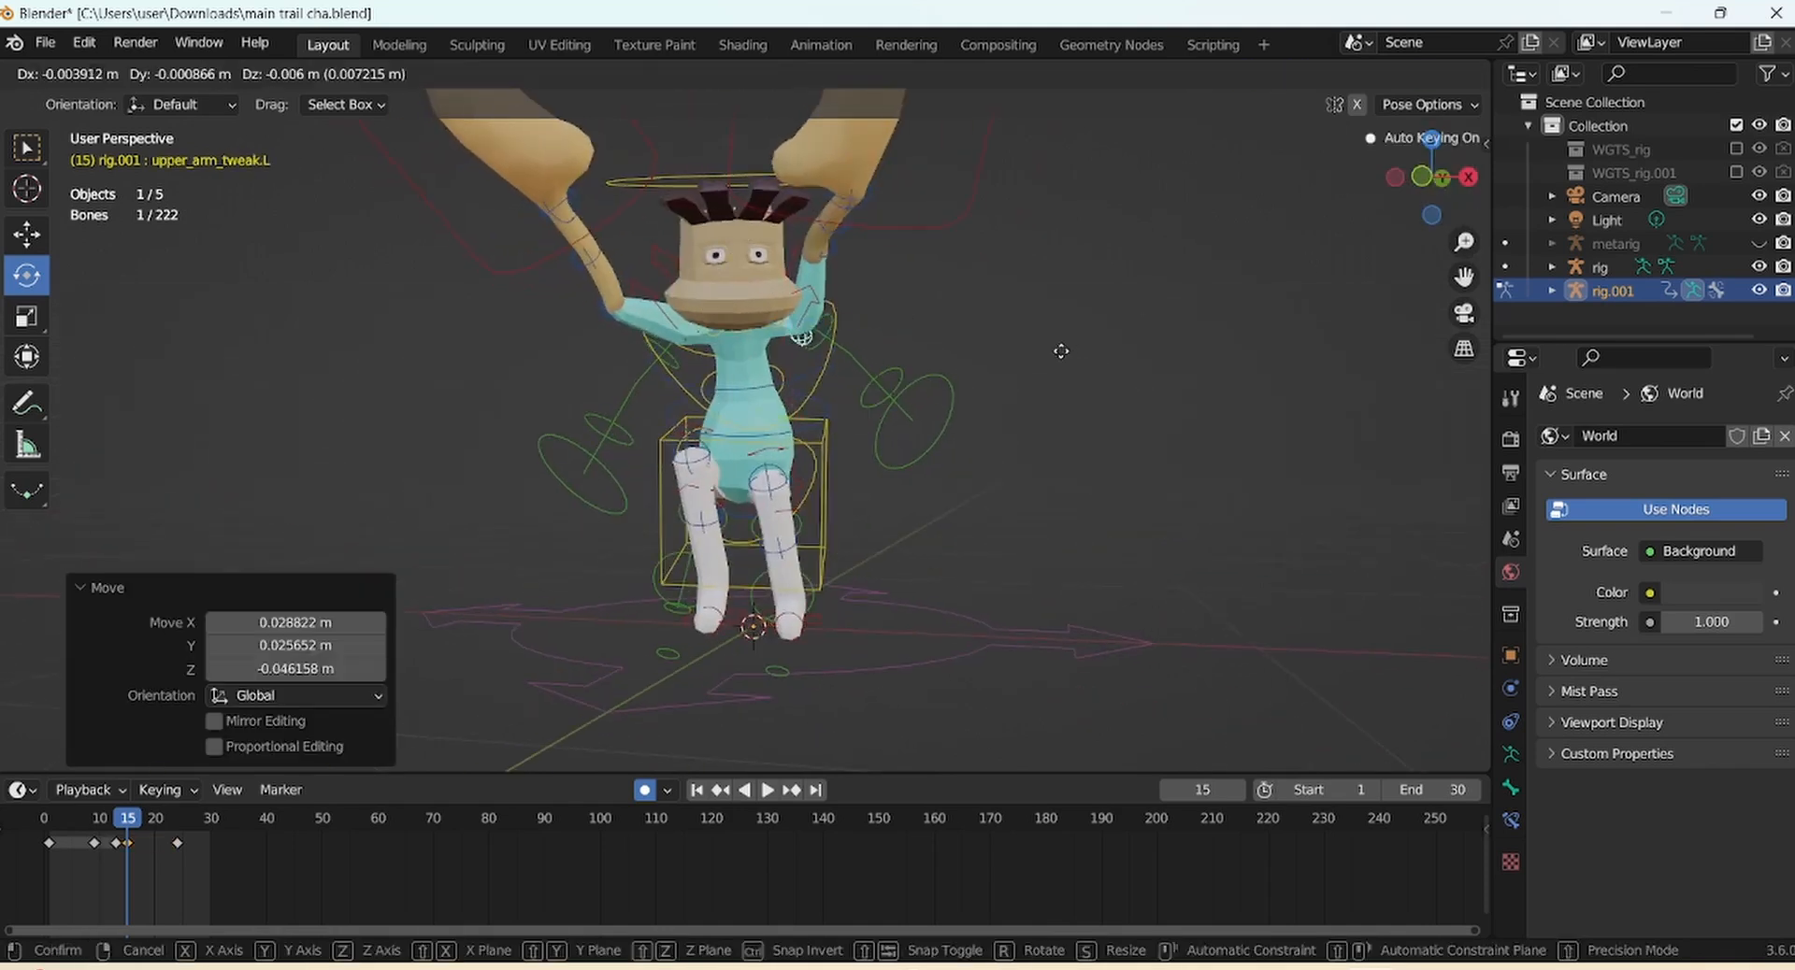
pyautogui.click(1093, 337)
# Move the left forearm tweak bone into place, viewed from the front
pyautogui.click(821, 257)
pyautogui.press('g')
pyautogui.click(857, 283)
pyautogui.press('KP_1')
pyautogui.moveTo(1464, 243); pyautogui.dragTo(1355, 246)
pyautogui.moveTo(127, 823)
pyautogui.mouseDown()
pyautogui.moveTo(148, 821)
pyautogui.moveTo(128, 821)
pyautogui.mouseUp()
# Turn off auto-keying and copy the whole rig's frame 15 keyframe
pyautogui.press('a')
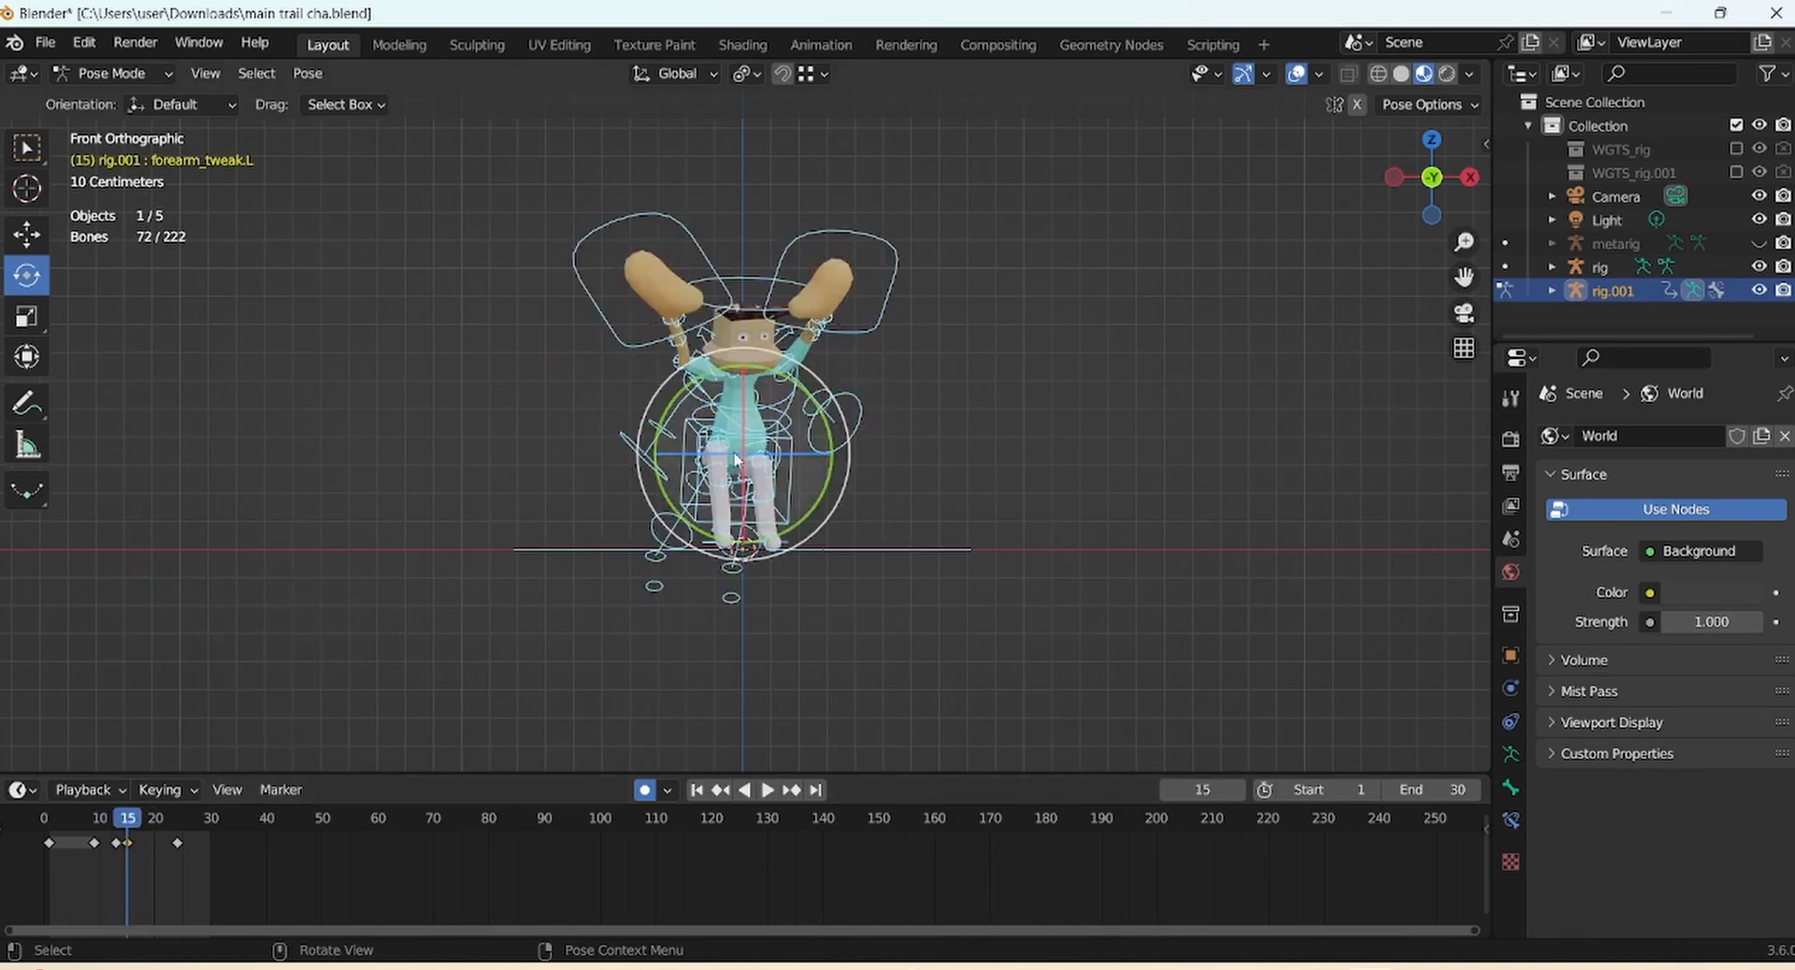
pyautogui.click(647, 792)
pyautogui.rightClick(128, 846)
pyautogui.click(131, 633)
# Paste the raised-arms keys at frame 20 and play the animation back
pyautogui.moveTo(131, 824); pyautogui.dragTo(157, 825)
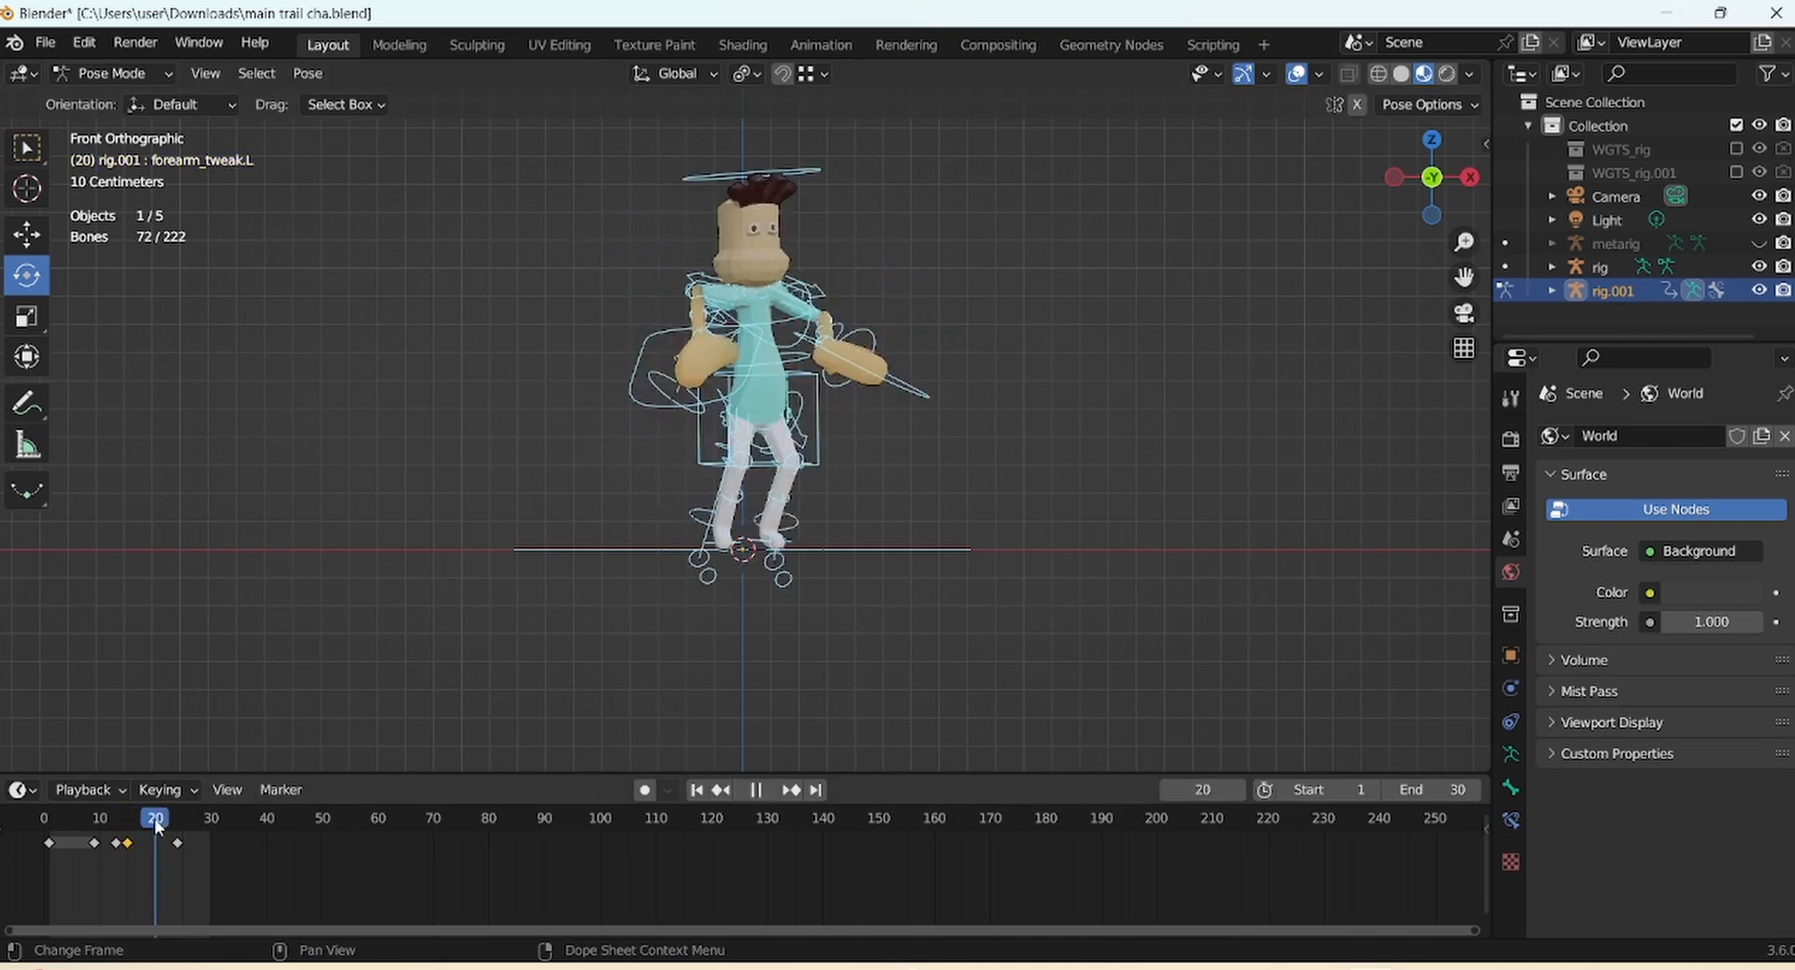
pyautogui.rightClick(153, 842)
pyautogui.click(138, 665)
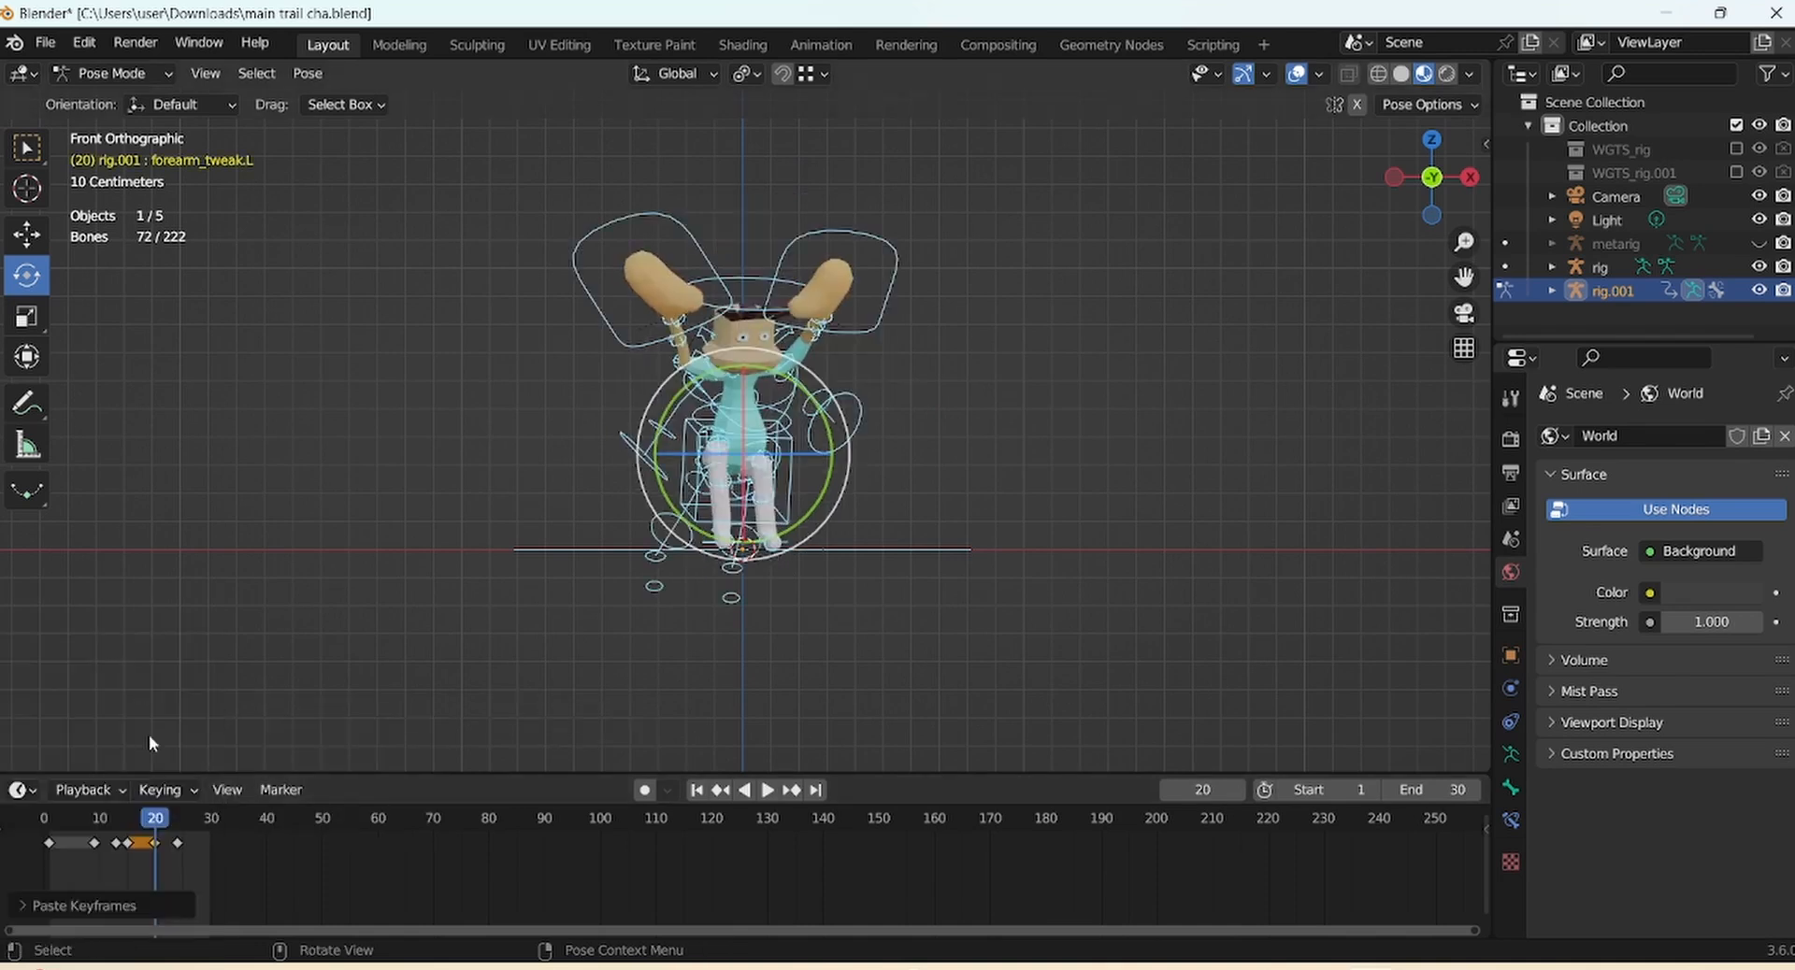
pyautogui.press('space')
pyautogui.scroll(-3, 1342, 388)
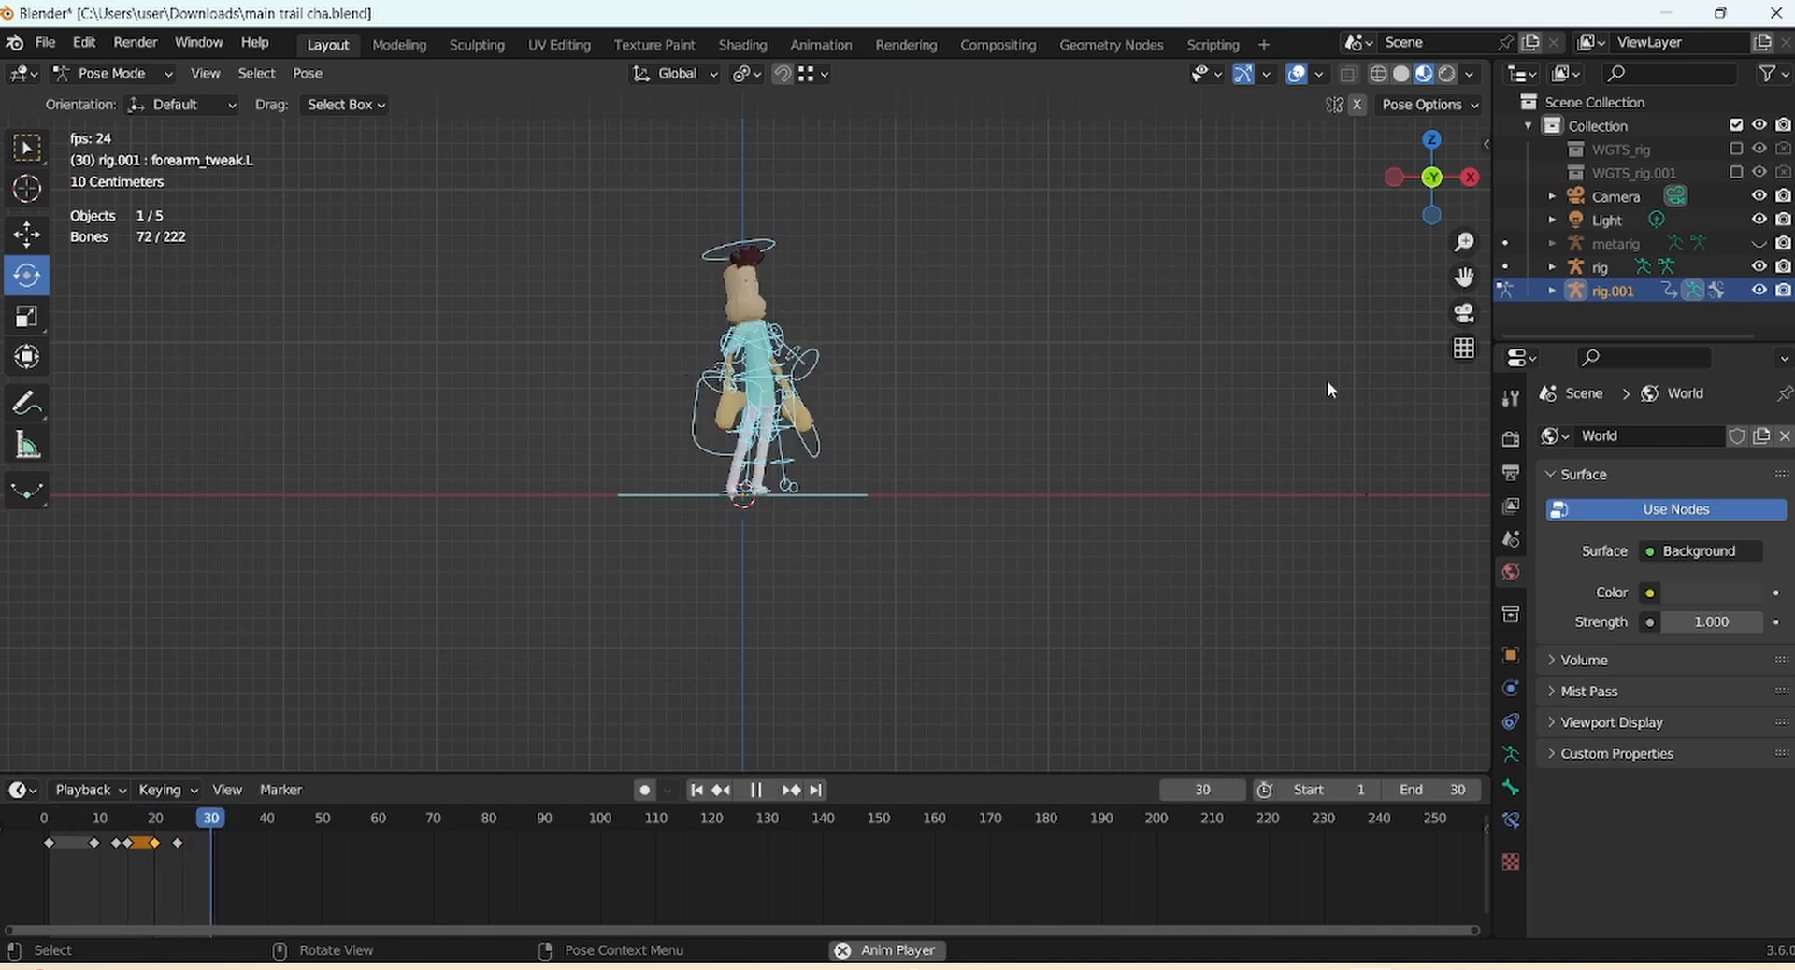
pyautogui.press('space')
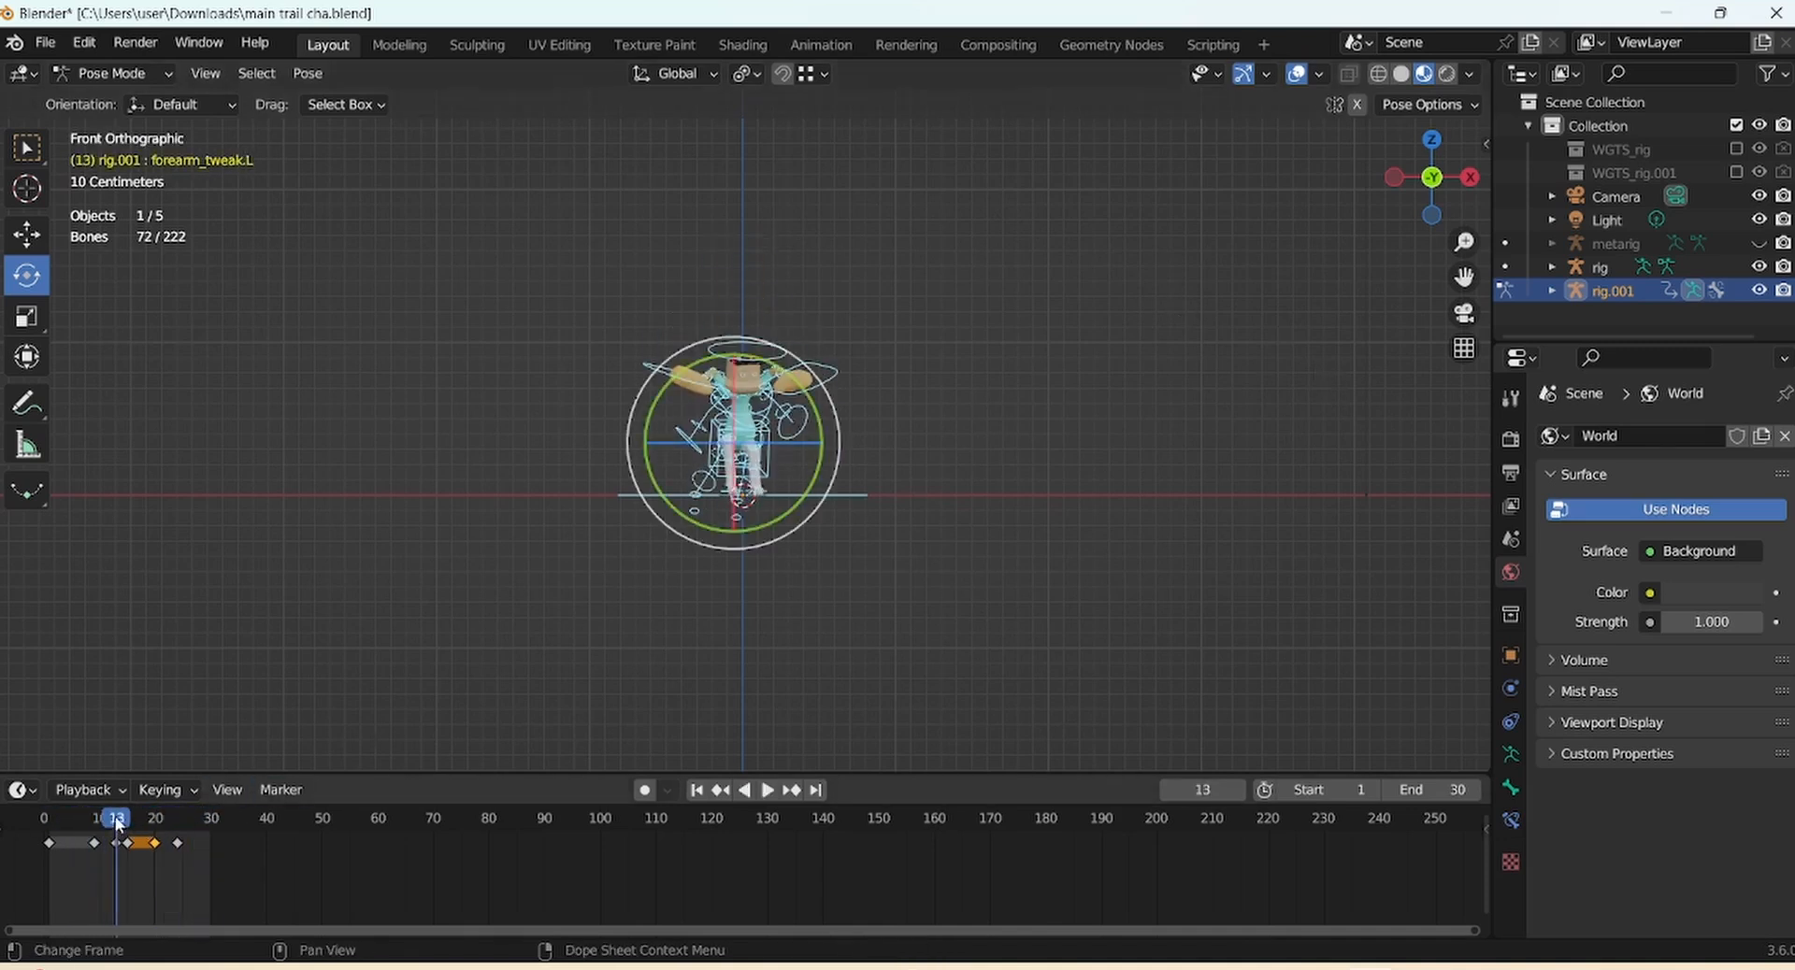
# Play and scrub the animation to review the poses around frame 24
pyautogui.moveTo(118, 823); pyautogui.dragTo(195, 810)
pyautogui.click(1009, 405)
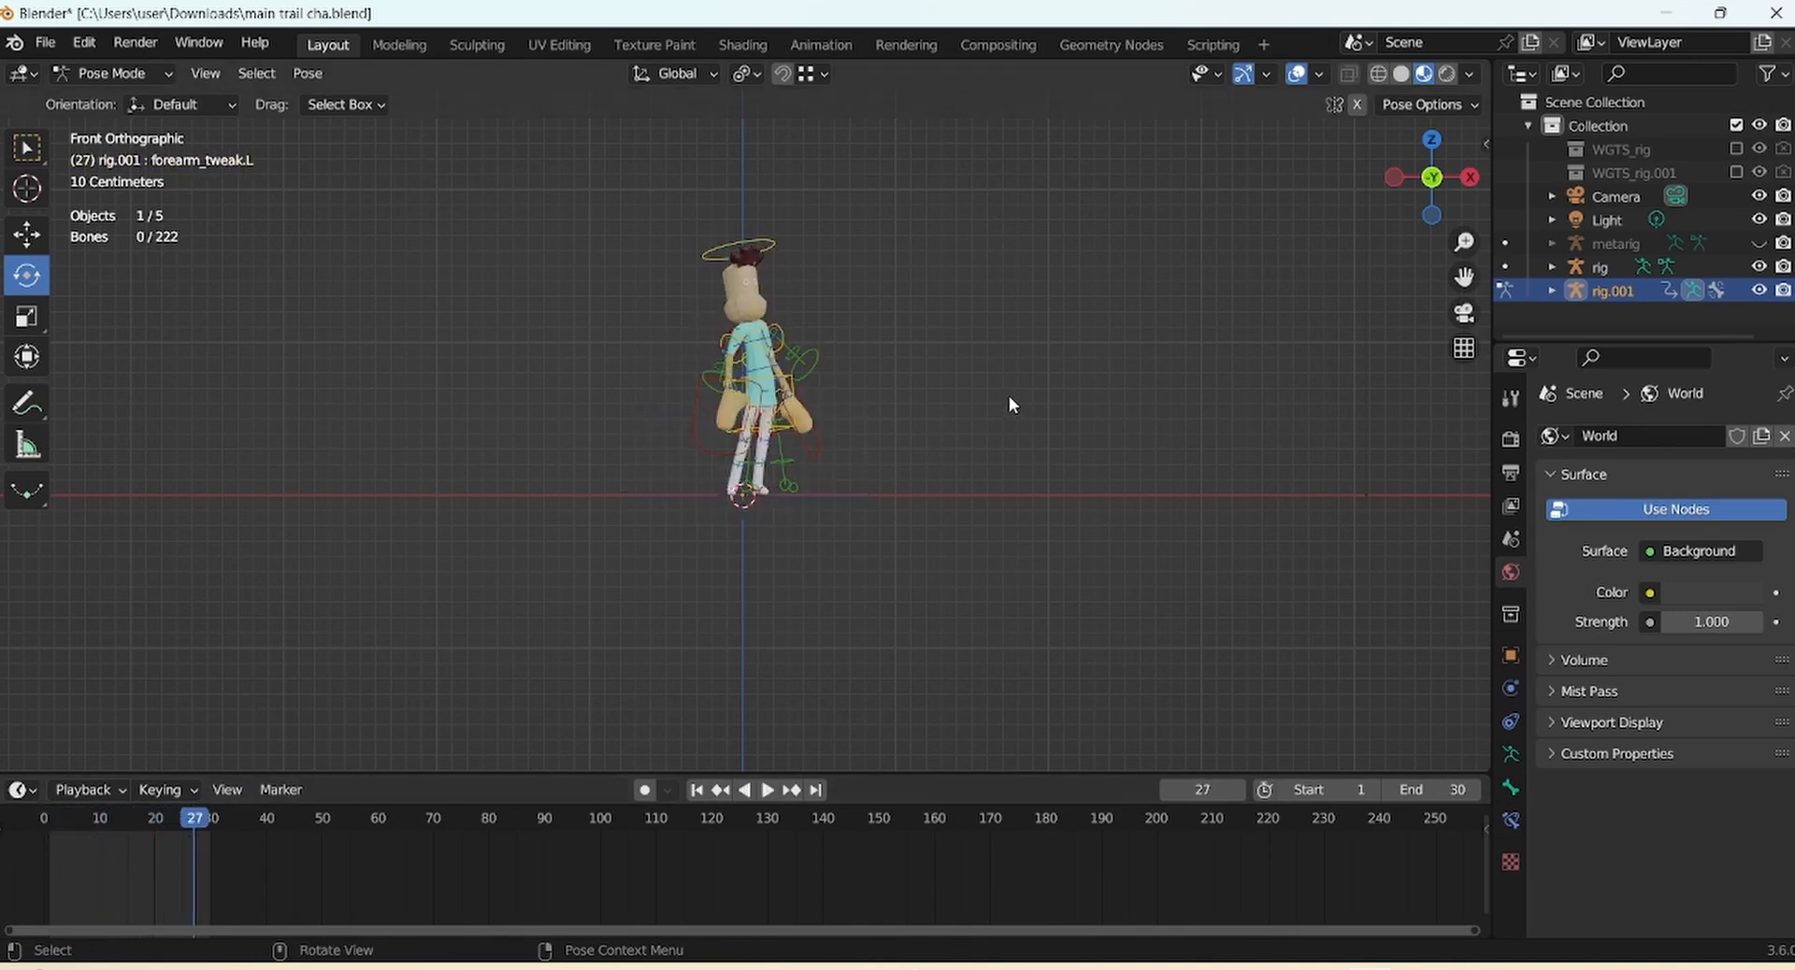
pyautogui.press('a')
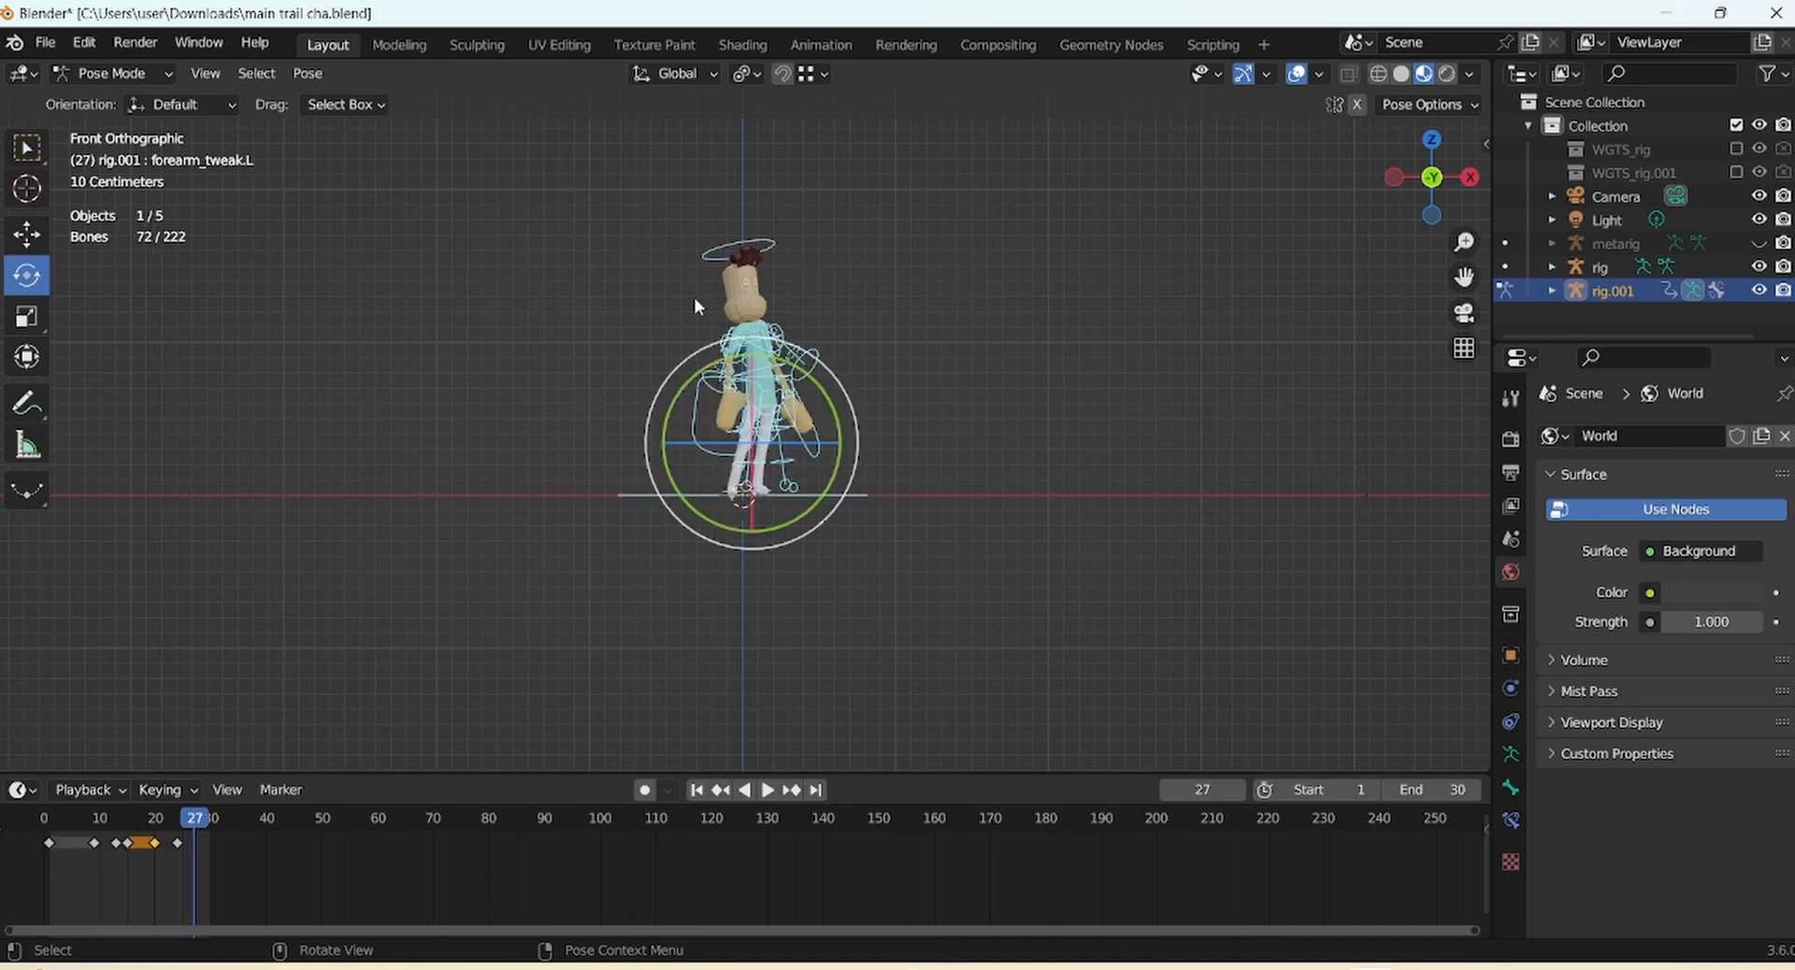
pyautogui.press('space')
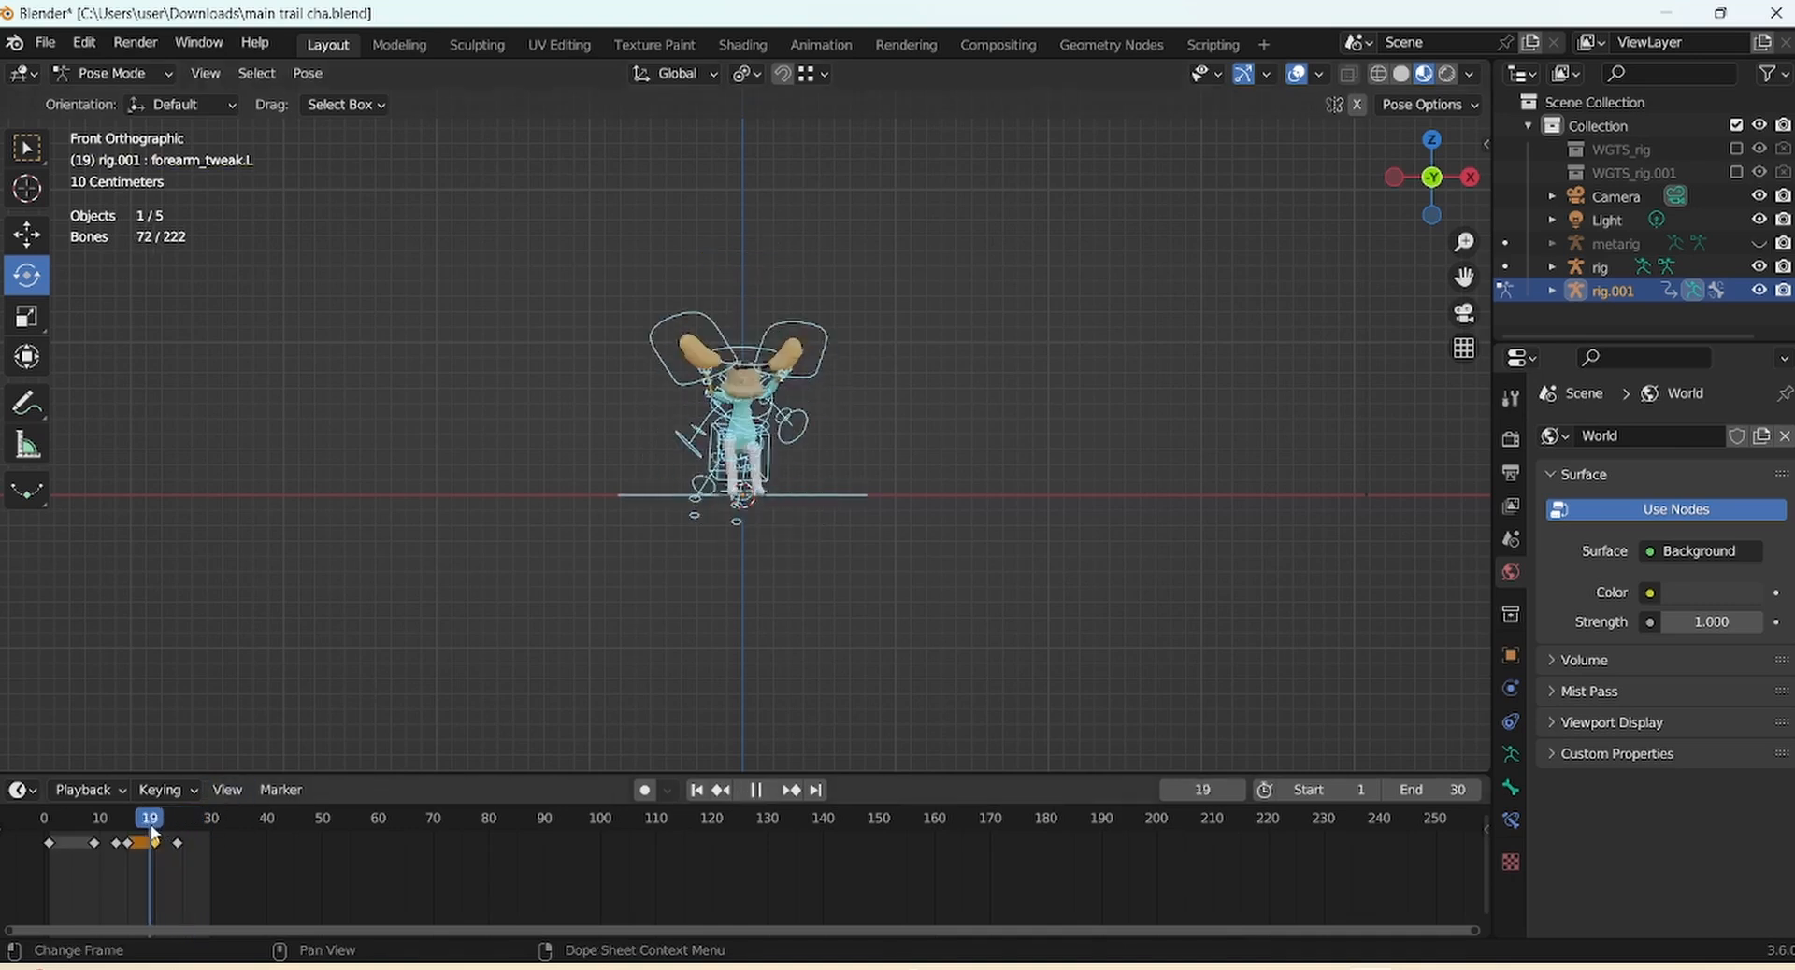
pyautogui.moveTo(180, 829); pyautogui.dragTo(180, 821)
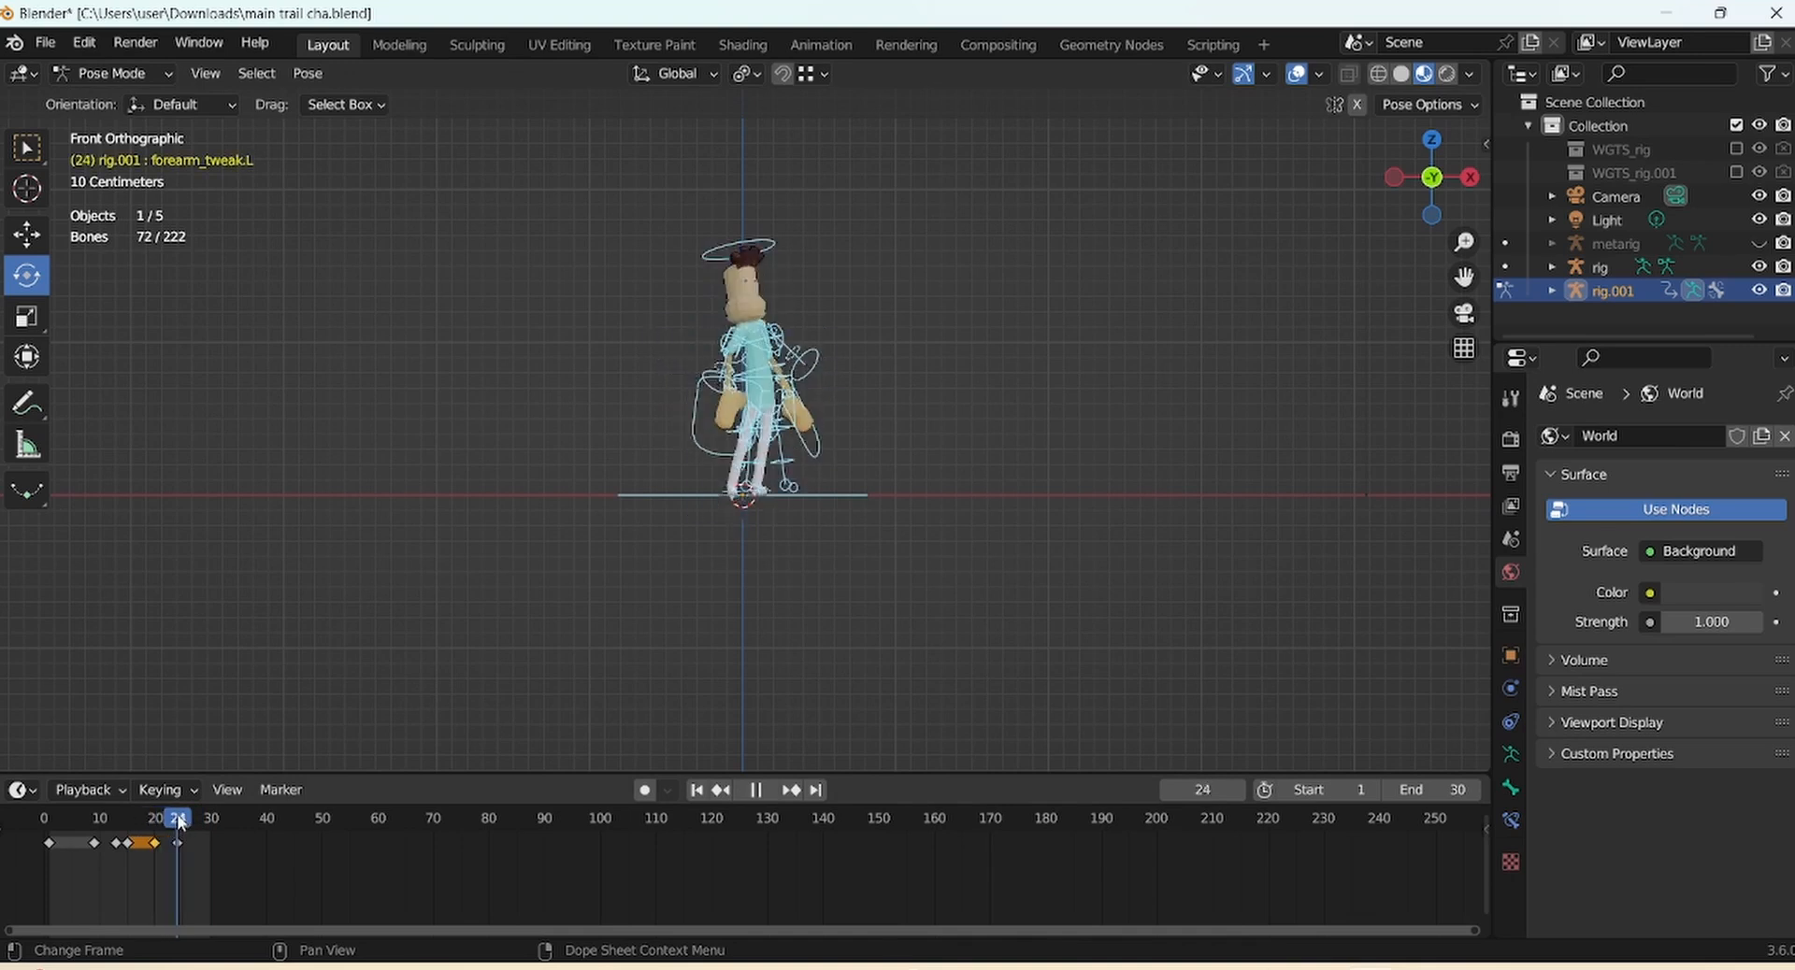
pyautogui.moveTo(1463, 242); pyautogui.dragTo(1464, 222)
# Tilt the head bone with the rotate gizmo in the frame 24 pose
pyautogui.click(761, 202)
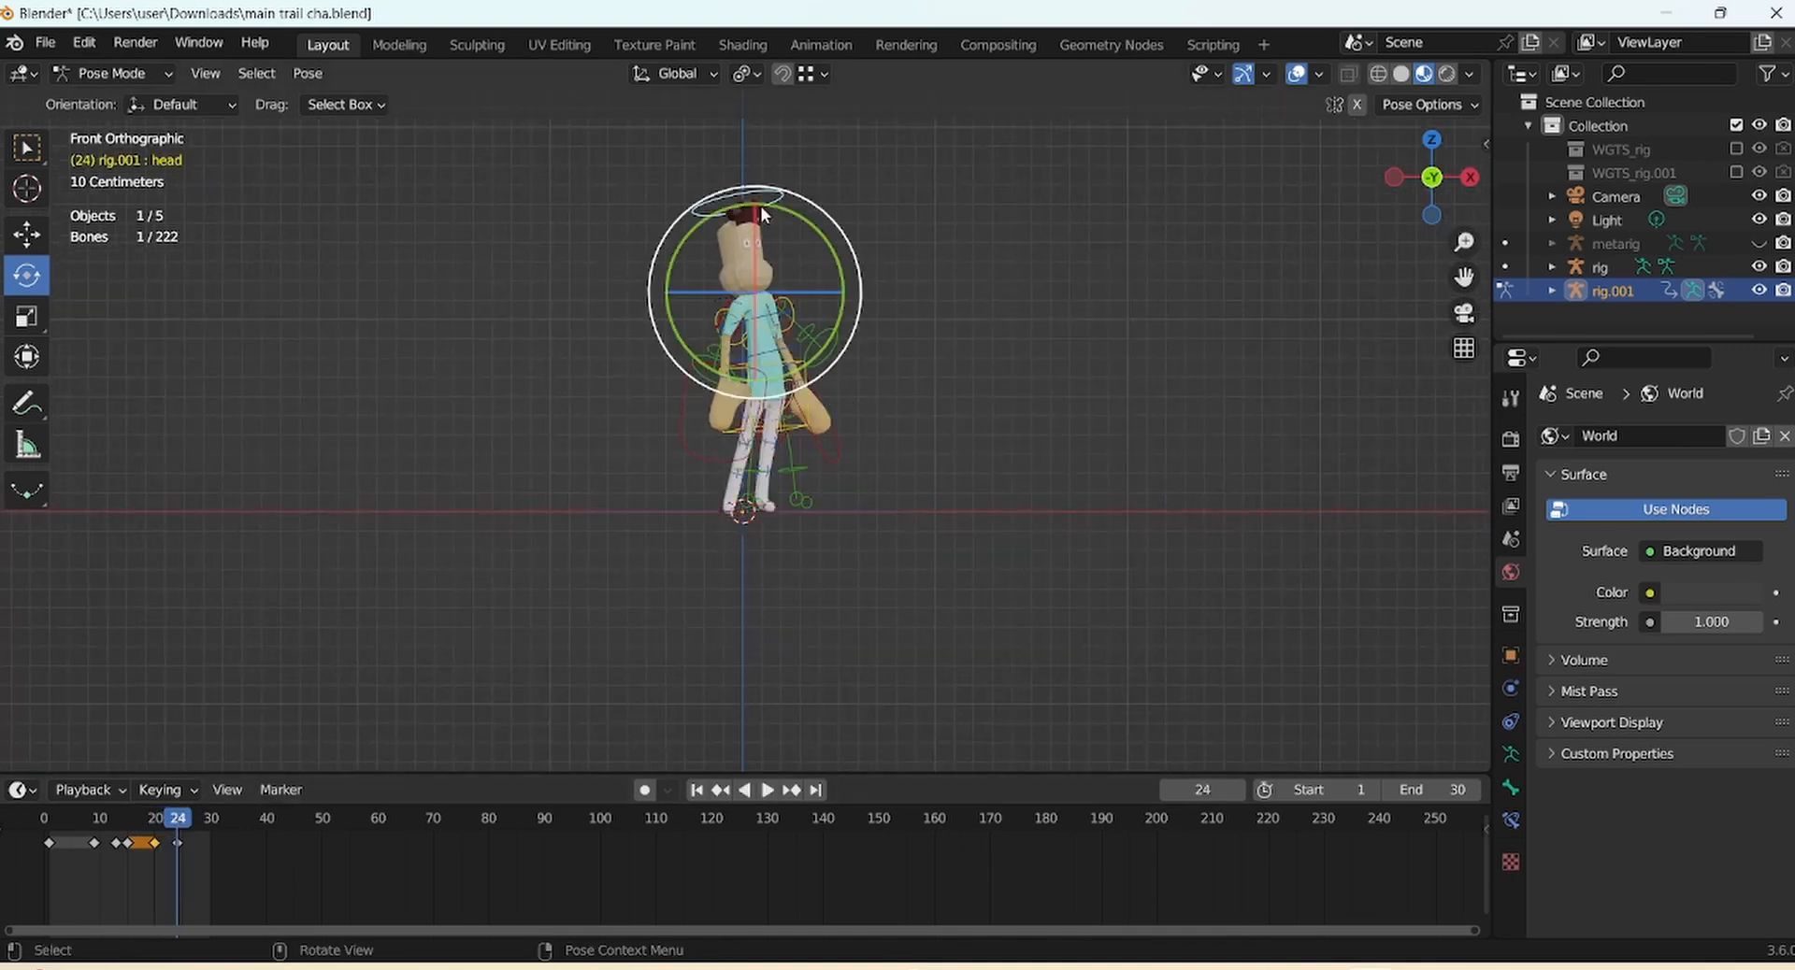
pyautogui.press('s')
pyautogui.click(26, 277)
pyautogui.moveTo(653, 265); pyautogui.dragTo(650, 279)
pyautogui.moveTo(662, 279); pyautogui.dragTo(670, 279)
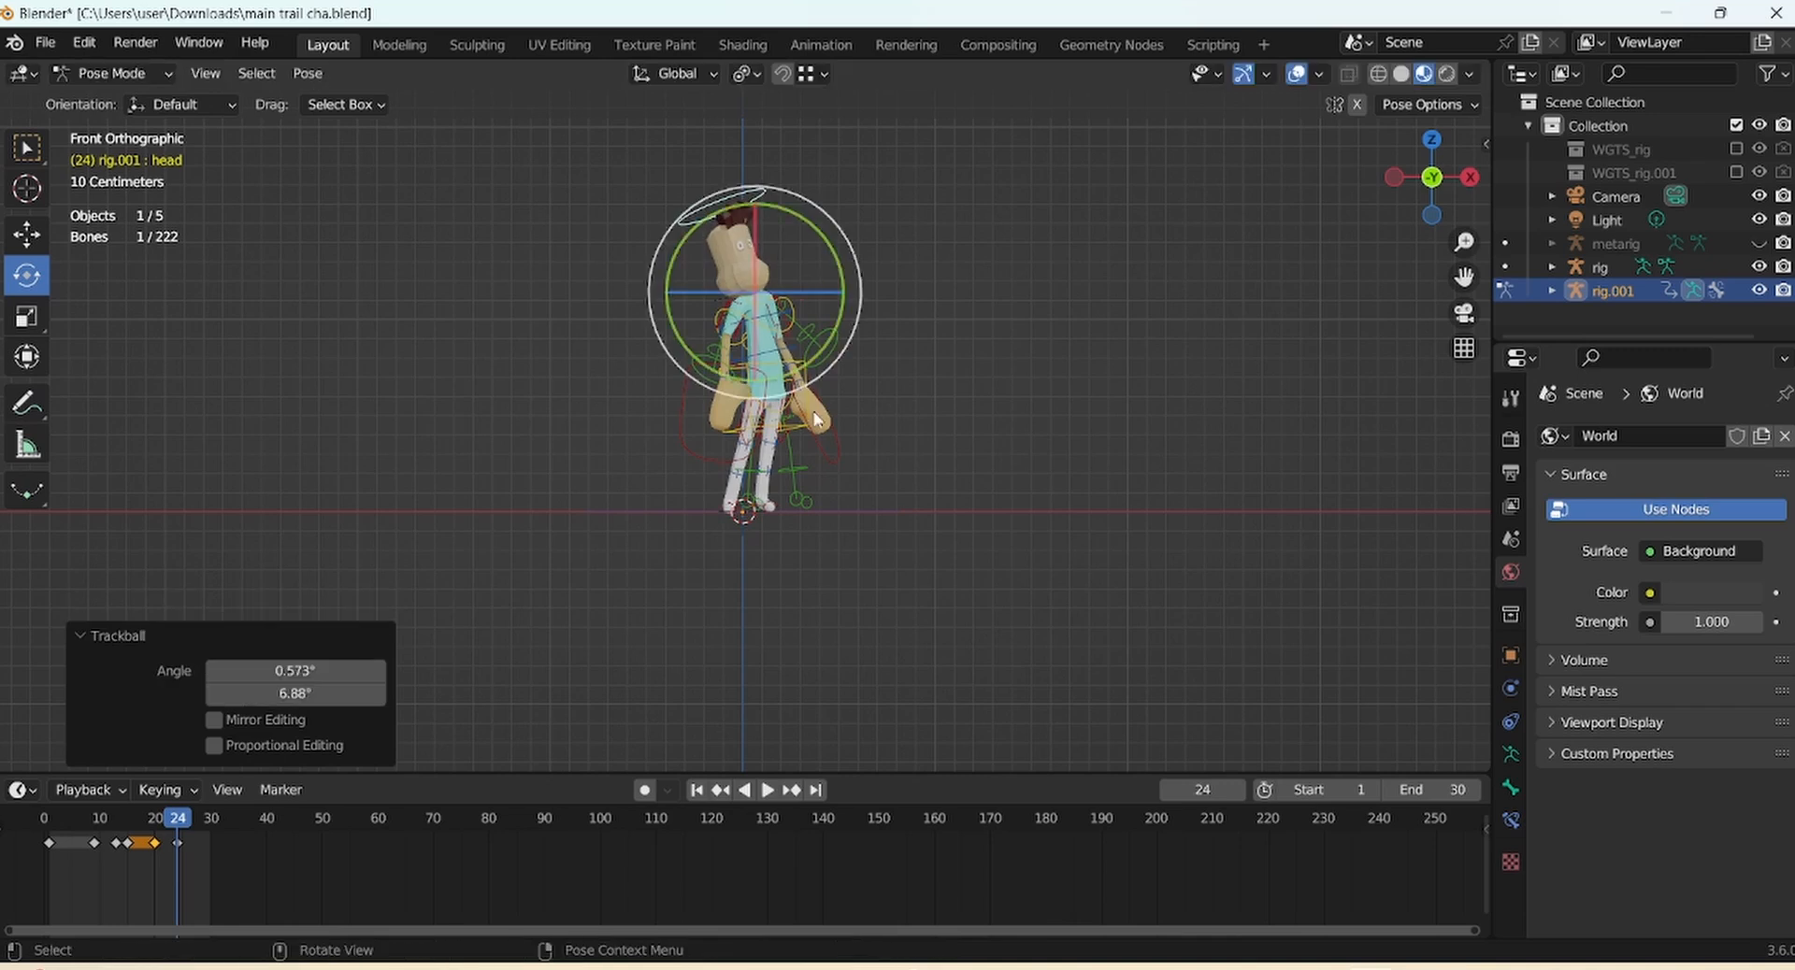
pyautogui.click(811, 363)
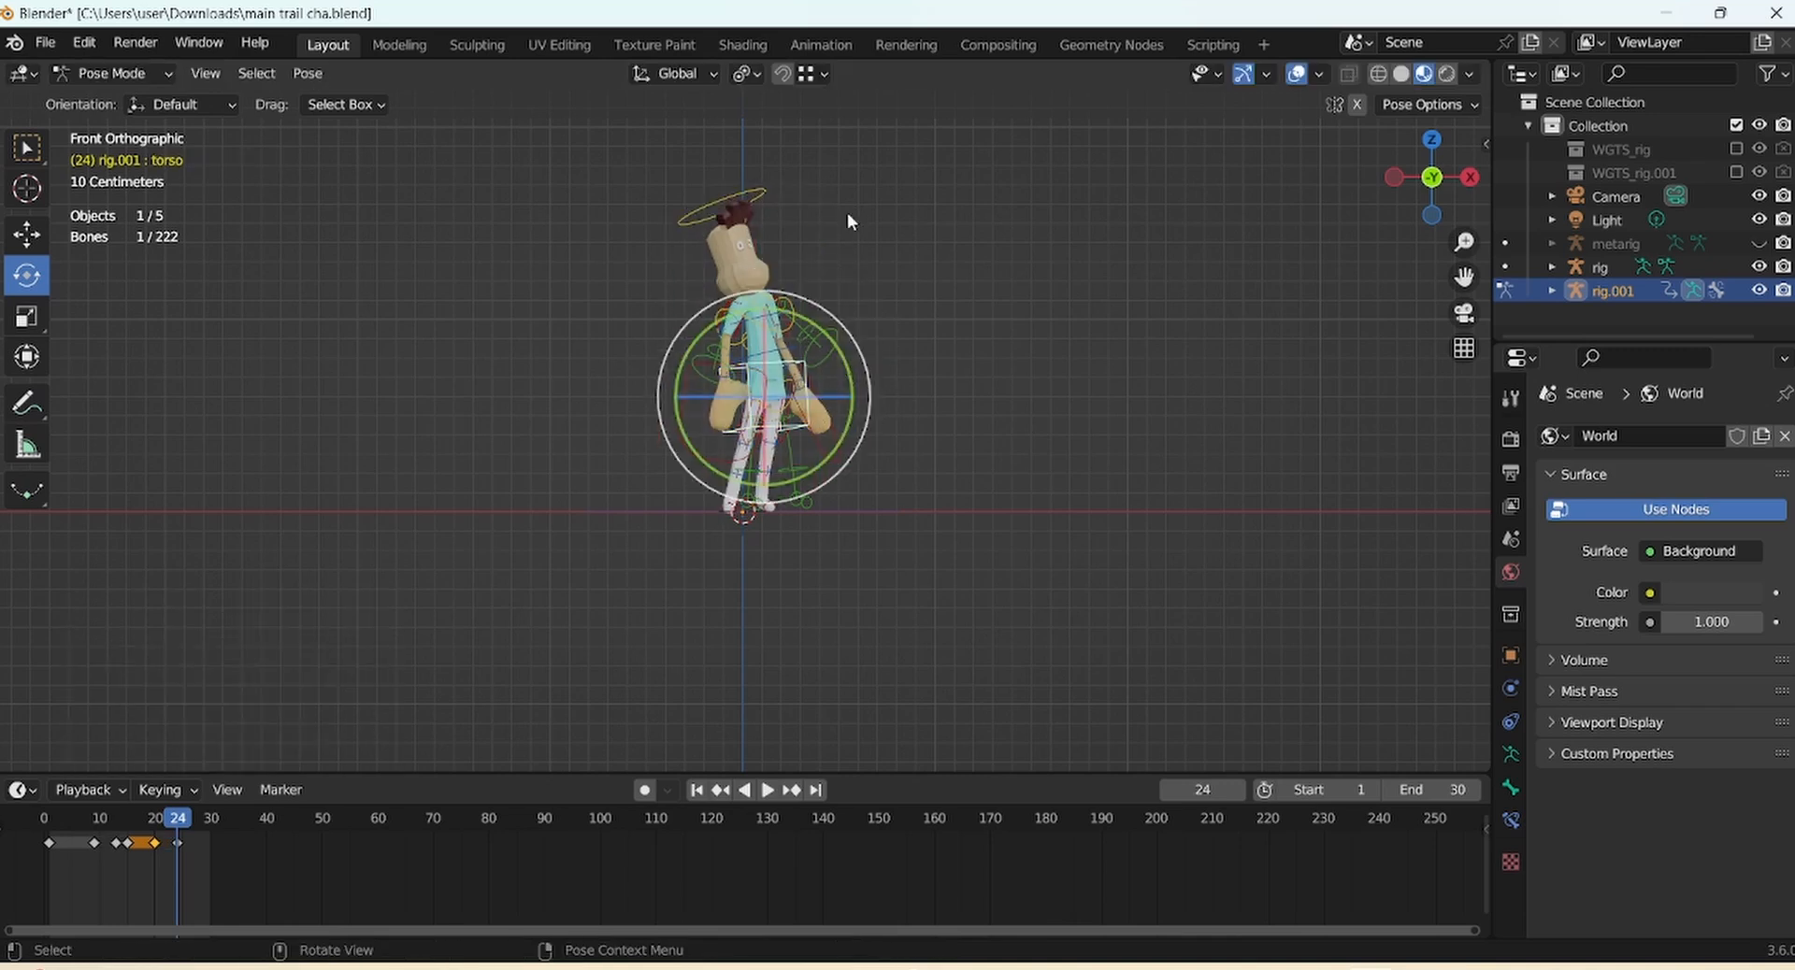
pyautogui.moveTo(176, 860); pyautogui.dragTo(183, 822)
pyautogui.click(641, 578)
pyautogui.press('a')
# Copy the frame 24 keys, paste them at frame 28, and return to frame 24
pyautogui.click(167, 822)
pyautogui.rightClick(195, 842)
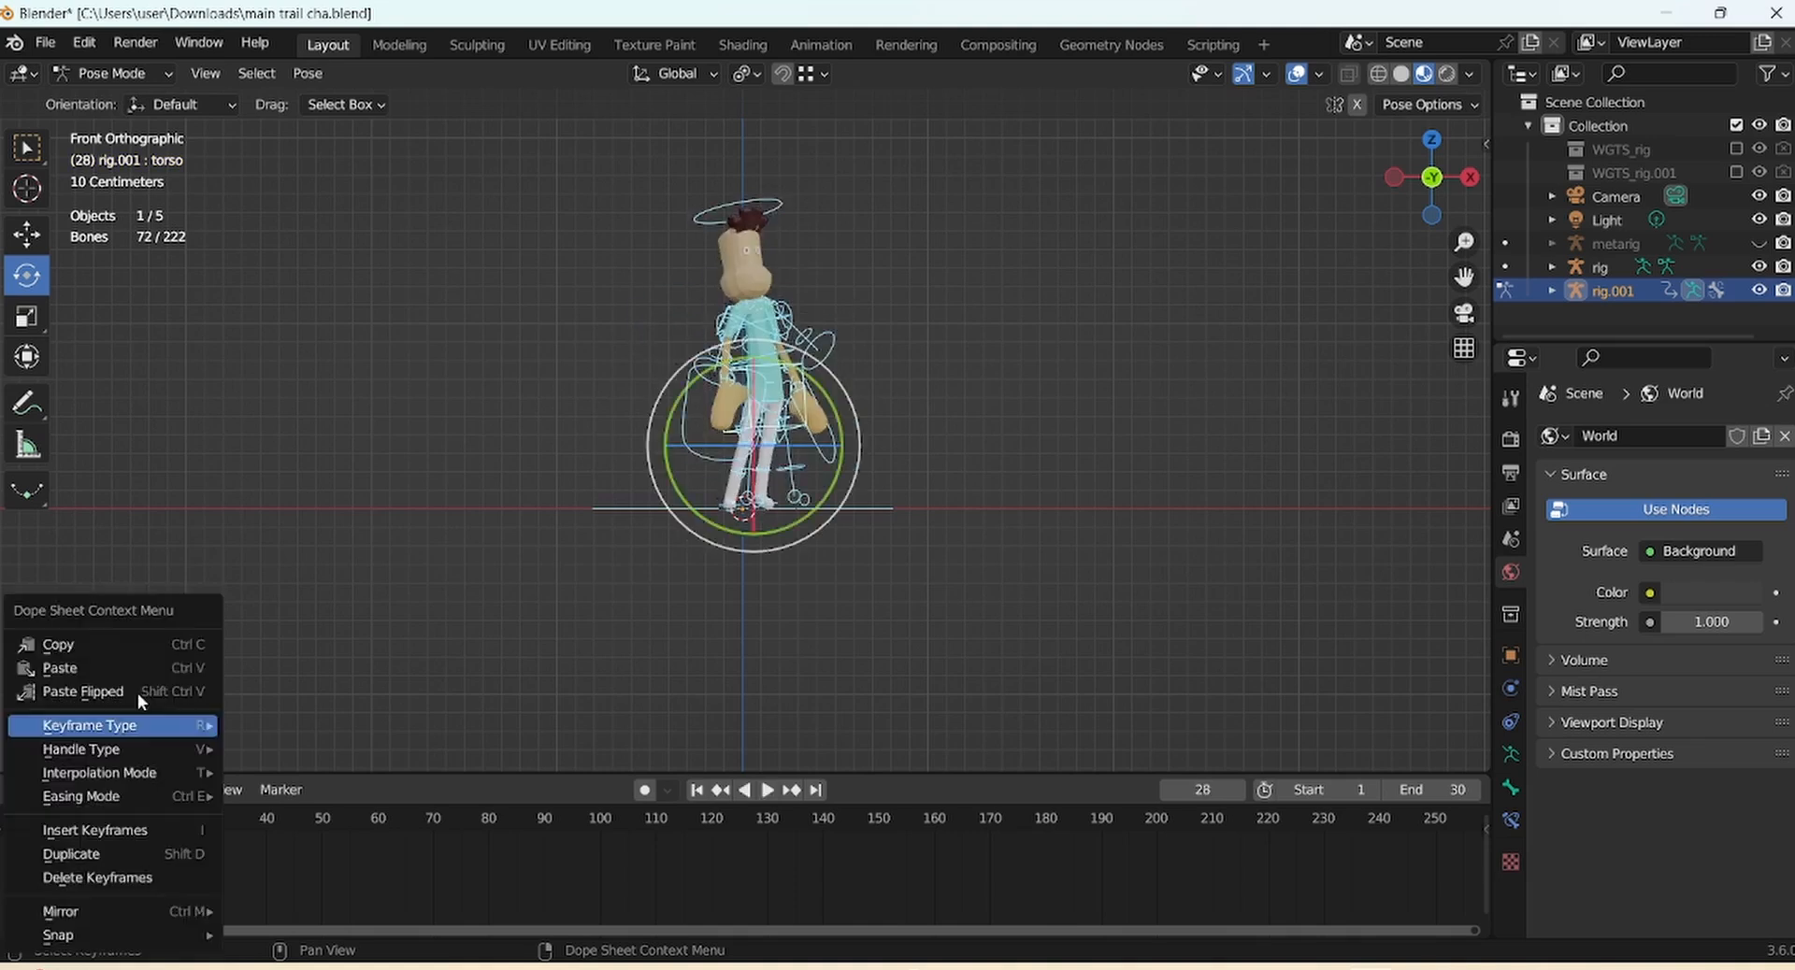
pyautogui.click(142, 647)
pyautogui.rightClick(197, 843)
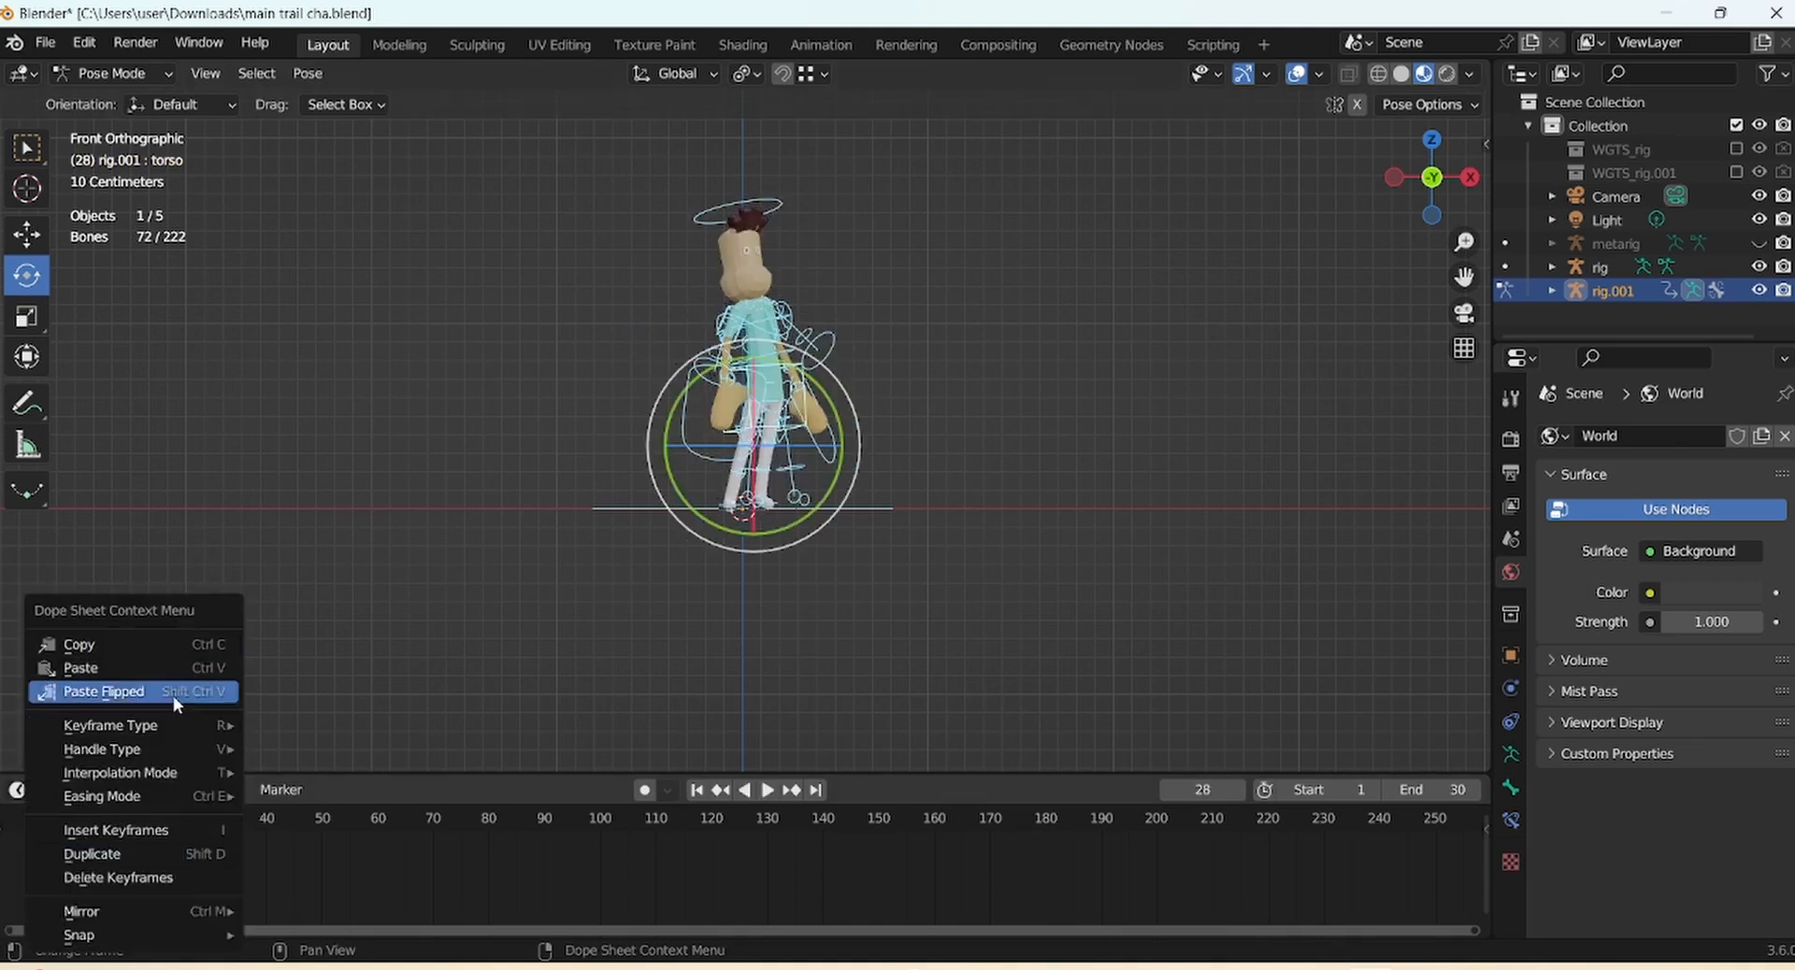
pyautogui.click(171, 670)
pyautogui.moveTo(200, 824); pyautogui.dragTo(178, 824)
# Shift the torso bone to a new position
pyautogui.click(887, 327)
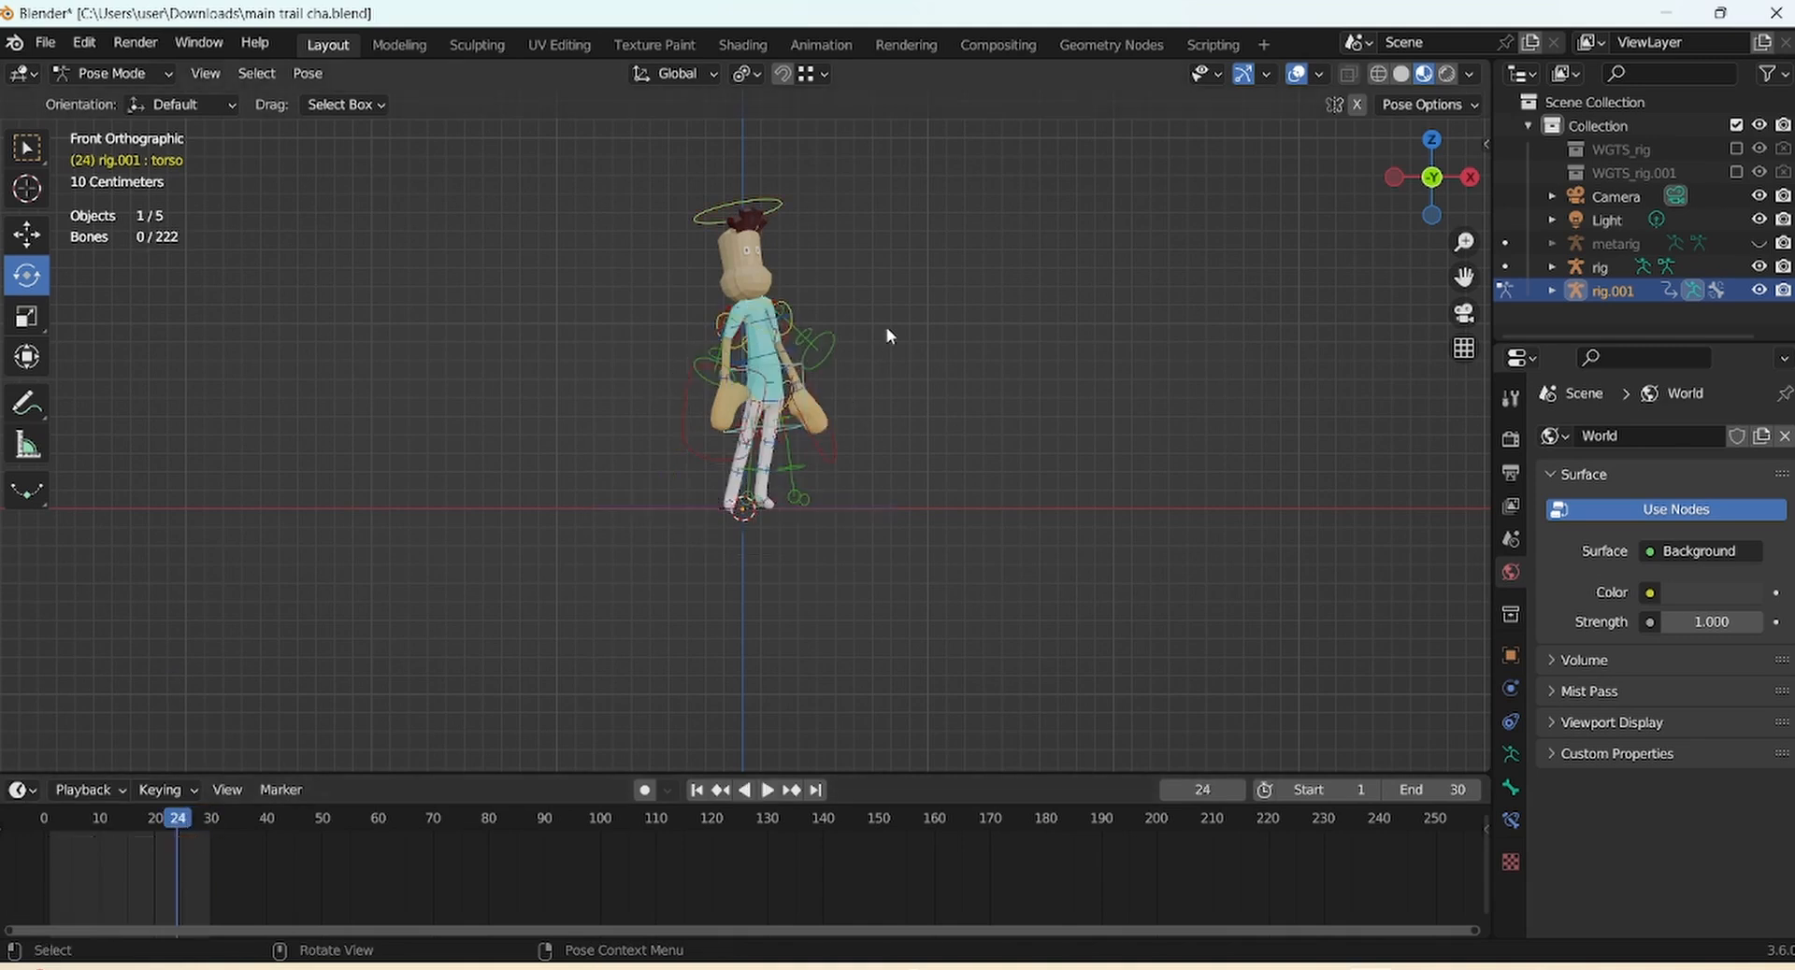
pyautogui.click(771, 200)
pyautogui.click(785, 384)
pyautogui.press('g')
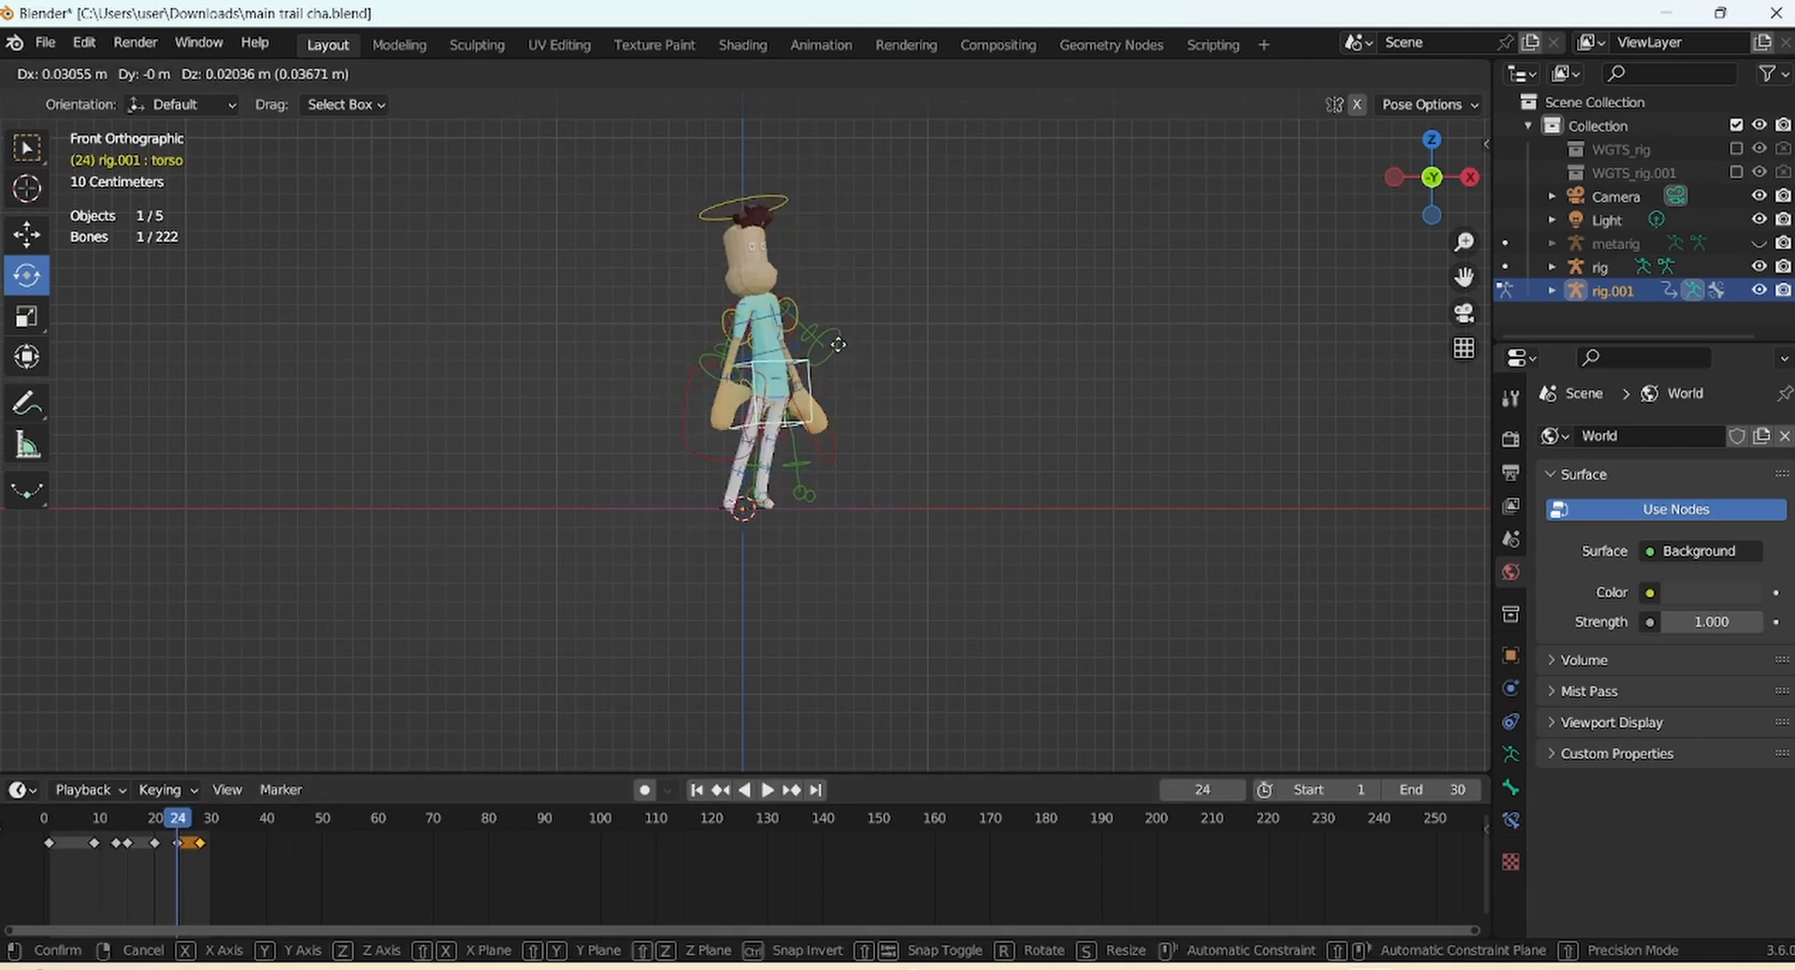
pyautogui.click(841, 340)
# Move the left and right hand controls to new positions
pyautogui.click(836, 444)
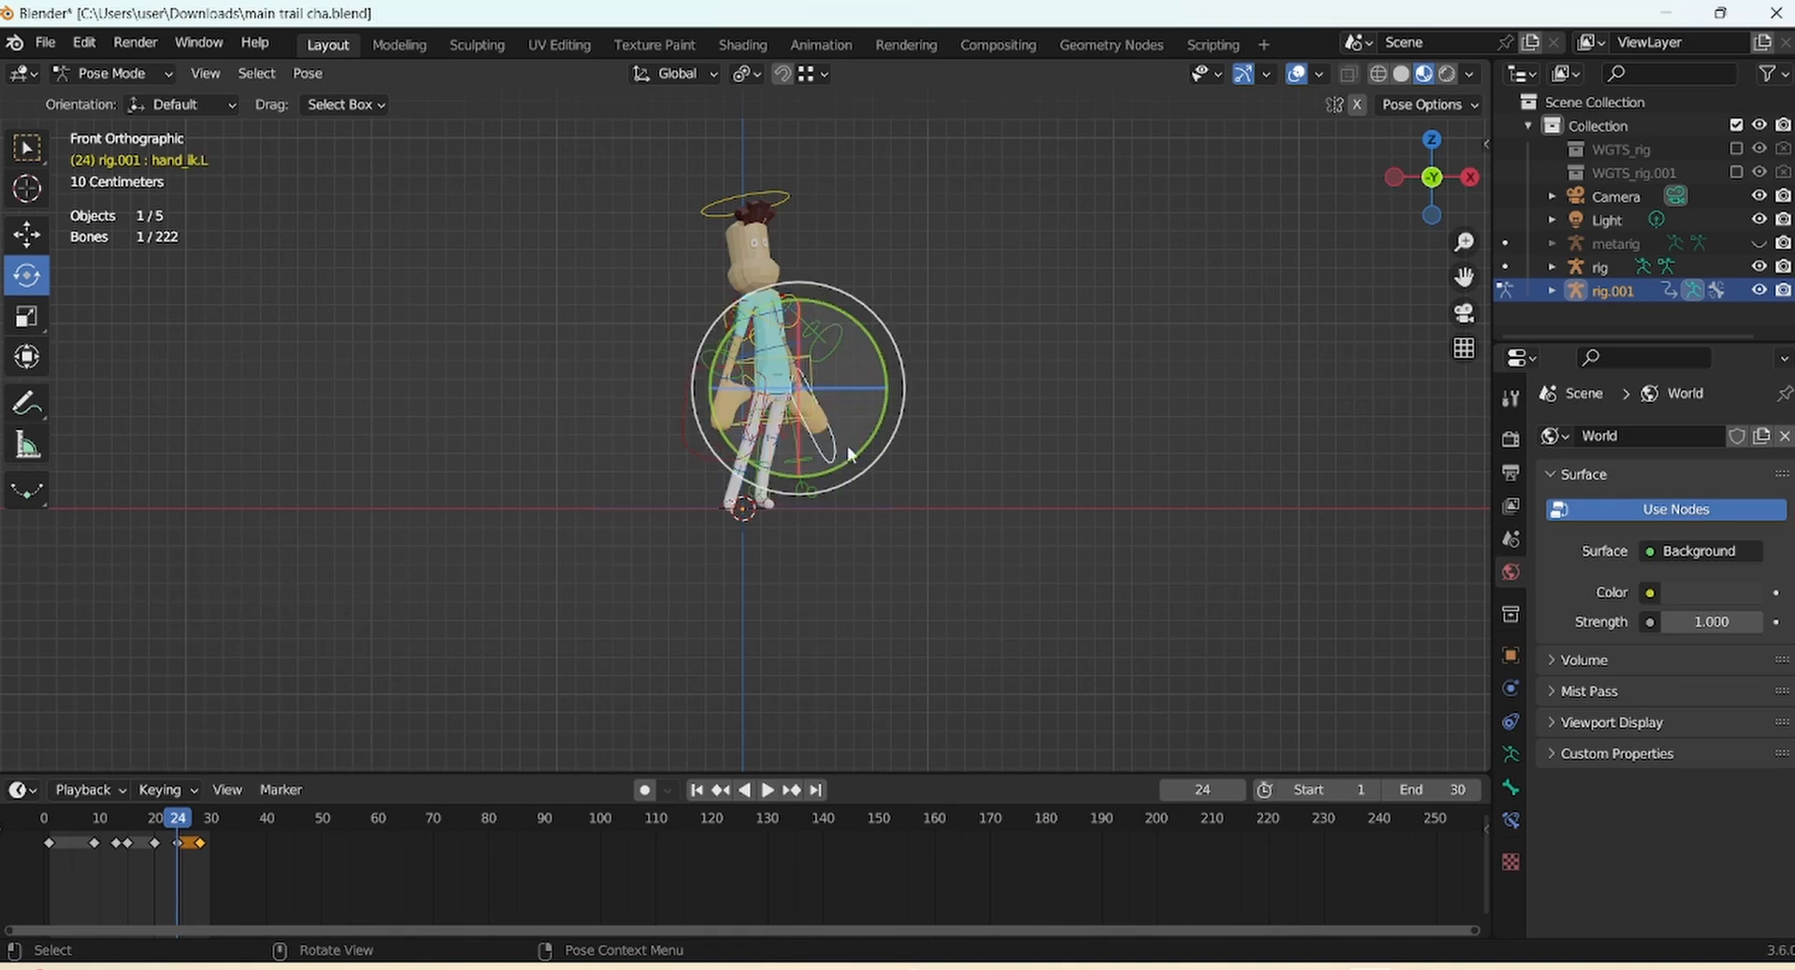
pyautogui.press('g')
pyautogui.click(883, 414)
pyautogui.click(688, 428)
pyautogui.press('g')
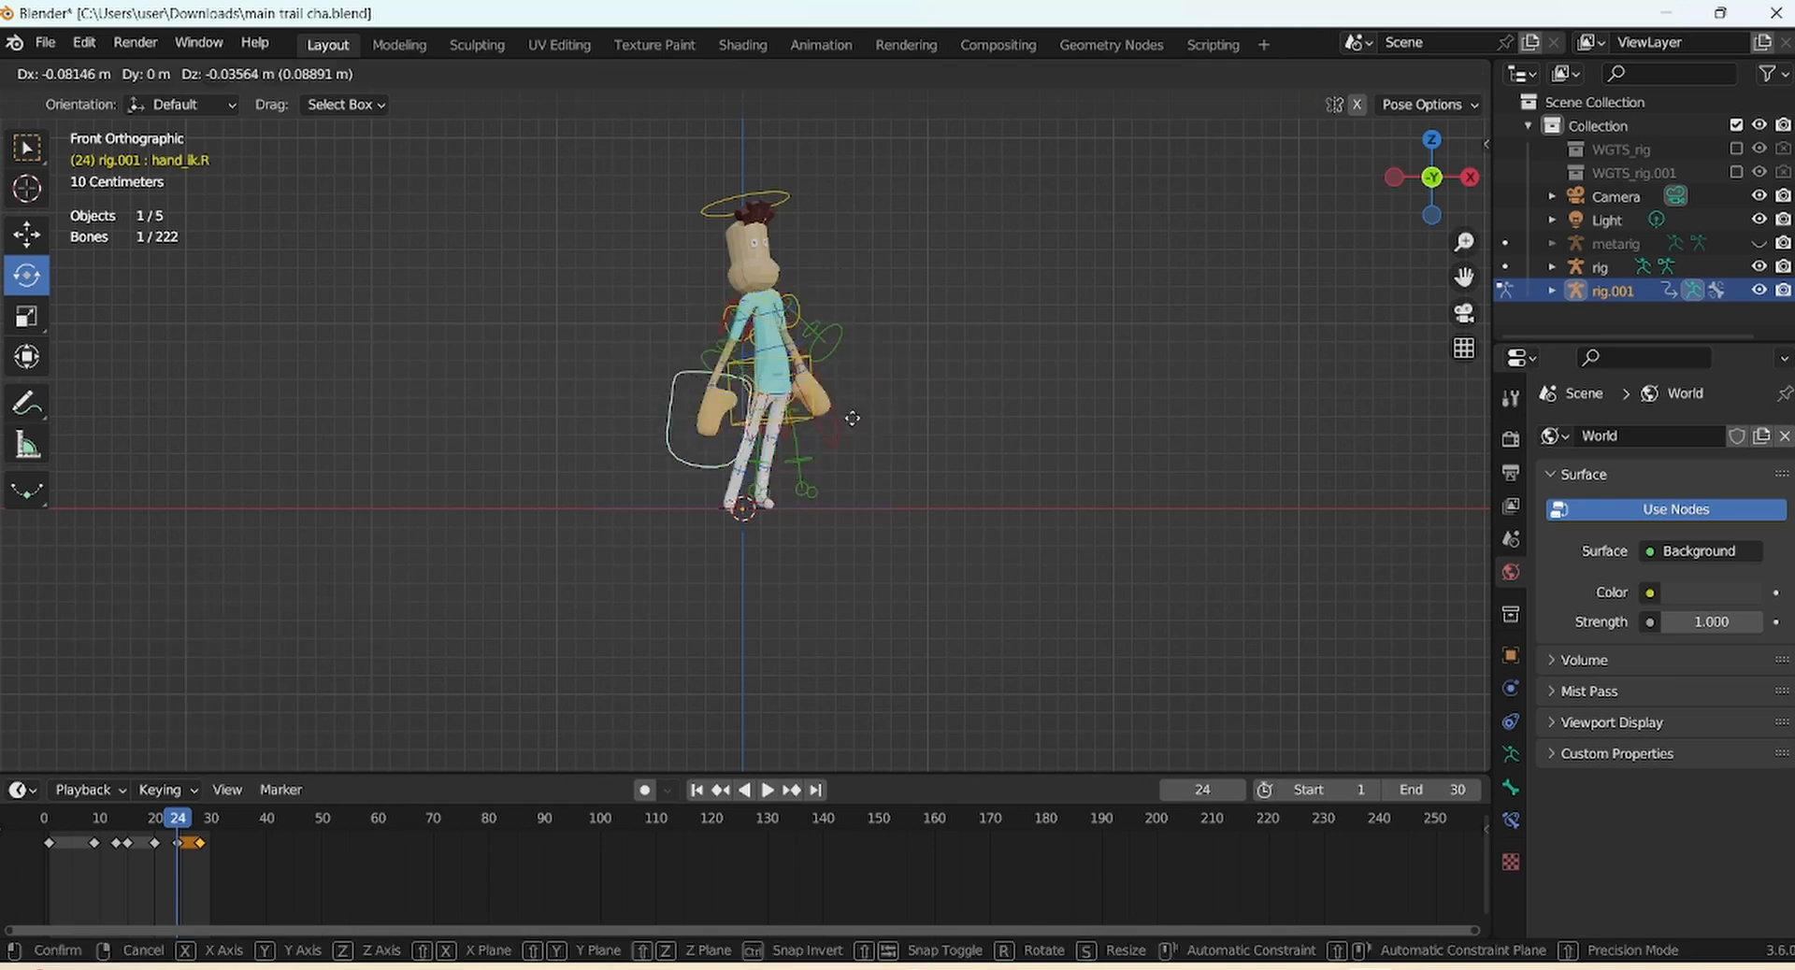
pyautogui.click(847, 417)
# Lower the left hand control and rotate it
pyautogui.click(834, 438)
pyautogui.press('g')
pyautogui.click(838, 442)
pyautogui.click(799, 318)
pyautogui.click(820, 408)
pyautogui.press('g')
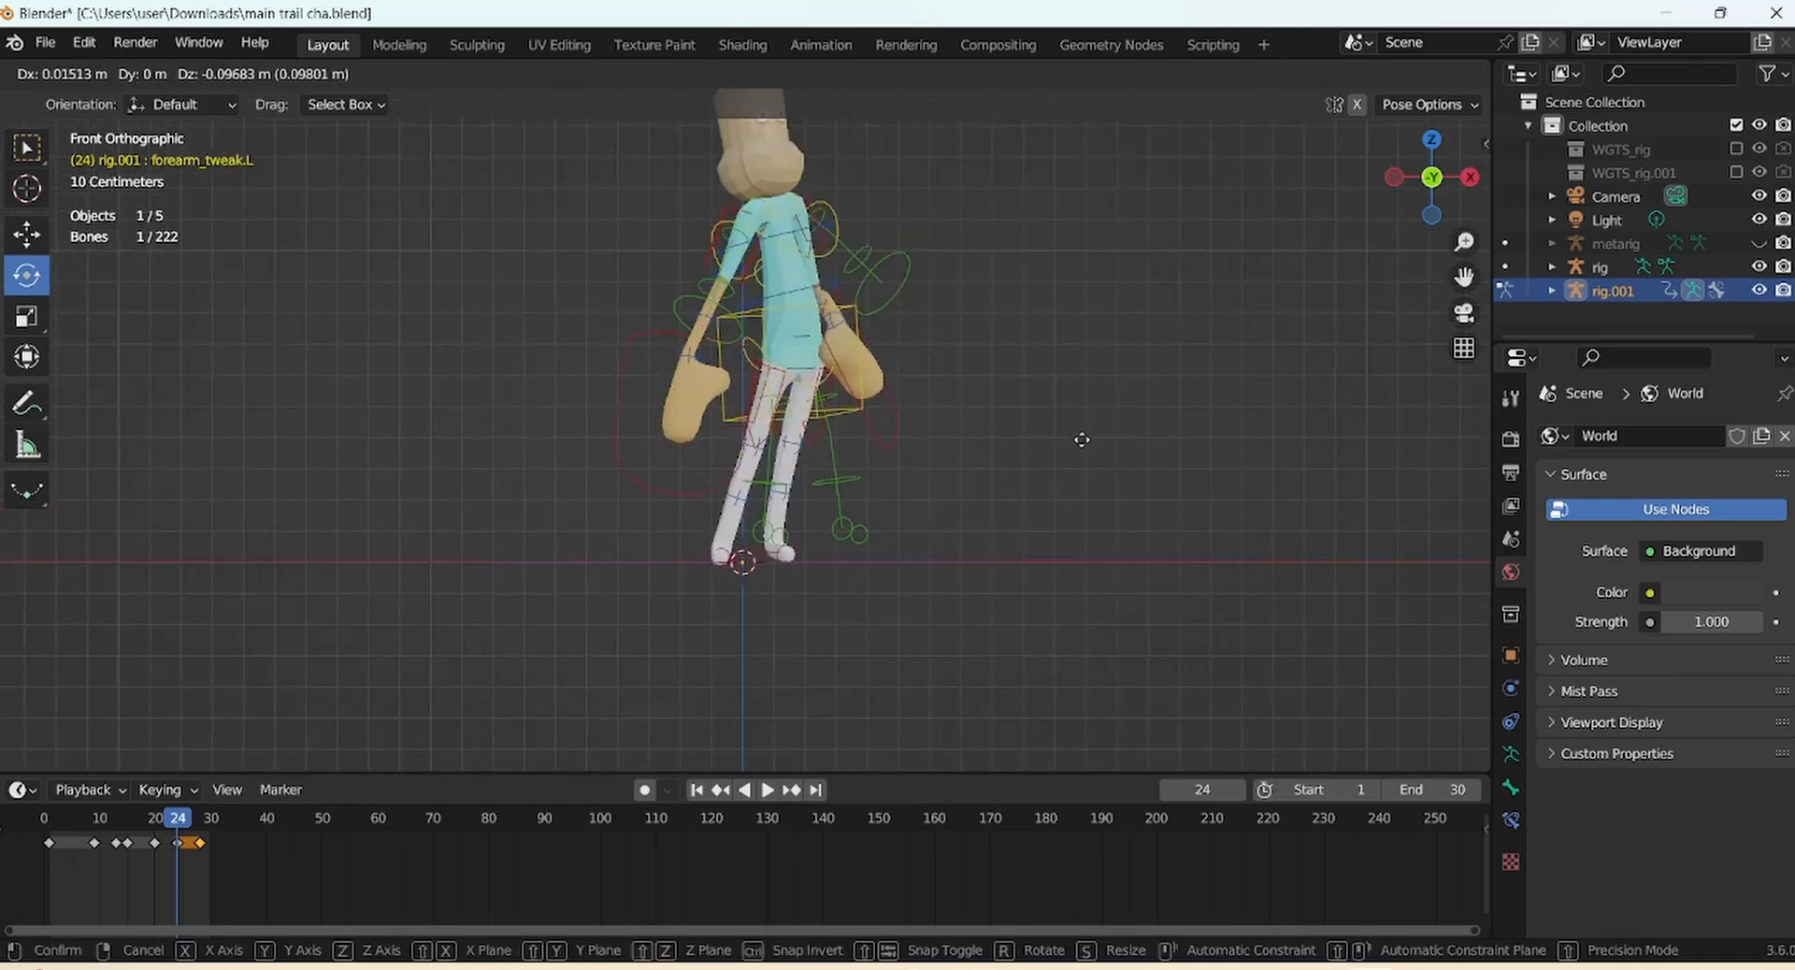
pyautogui.click(1392, 323)
pyautogui.moveTo(869, 385); pyautogui.dragTo(897, 389)
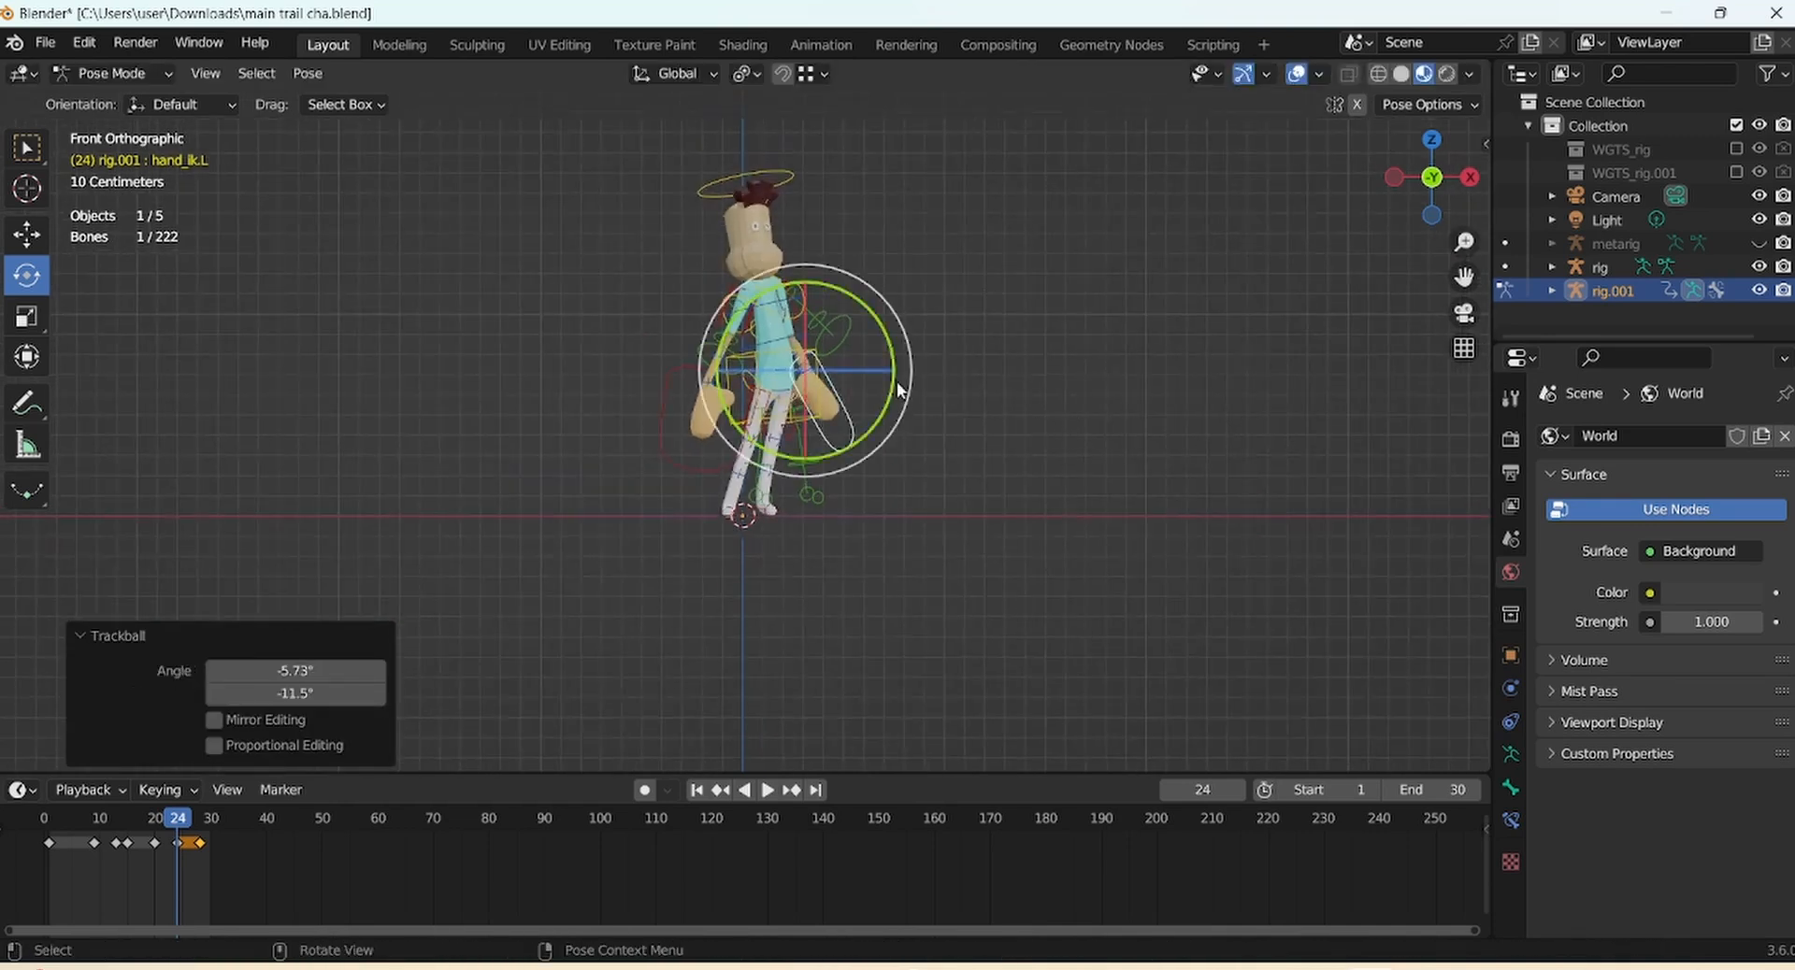
# Rotate the head bone to a new angle
pyautogui.click(781, 189)
pyautogui.press('g')
pyautogui.click(792, 243)
pyautogui.press('r')
pyautogui.click(798, 274)
pyautogui.moveTo(798, 277); pyautogui.dragTo(787, 277)
pyautogui.moveTo(788, 221); pyautogui.dragTo(830, 200)
pyautogui.moveTo(1464, 242); pyautogui.dragTo(1463, 267)
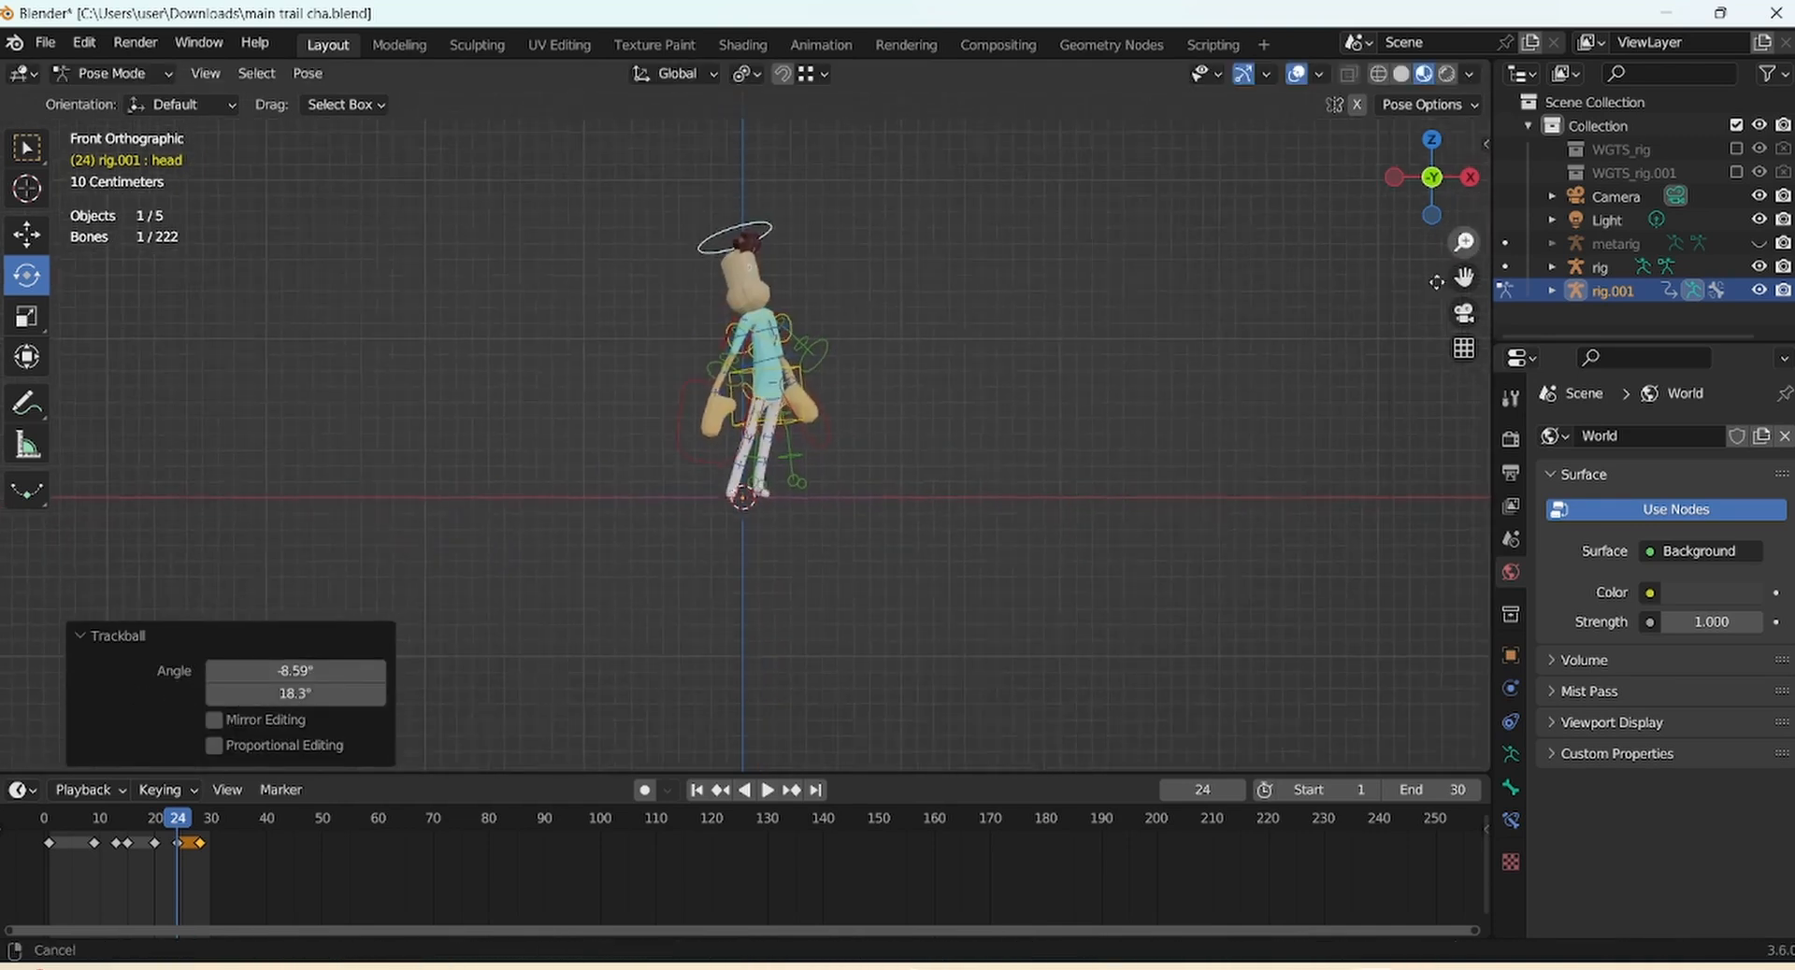
# Using Normal orientation, scale the head taller and stretch the spine
pyautogui.click(27, 316)
pyautogui.click(677, 74)
pyautogui.click(647, 193)
pyautogui.moveTo(721, 203); pyautogui.dragTo(717, 189)
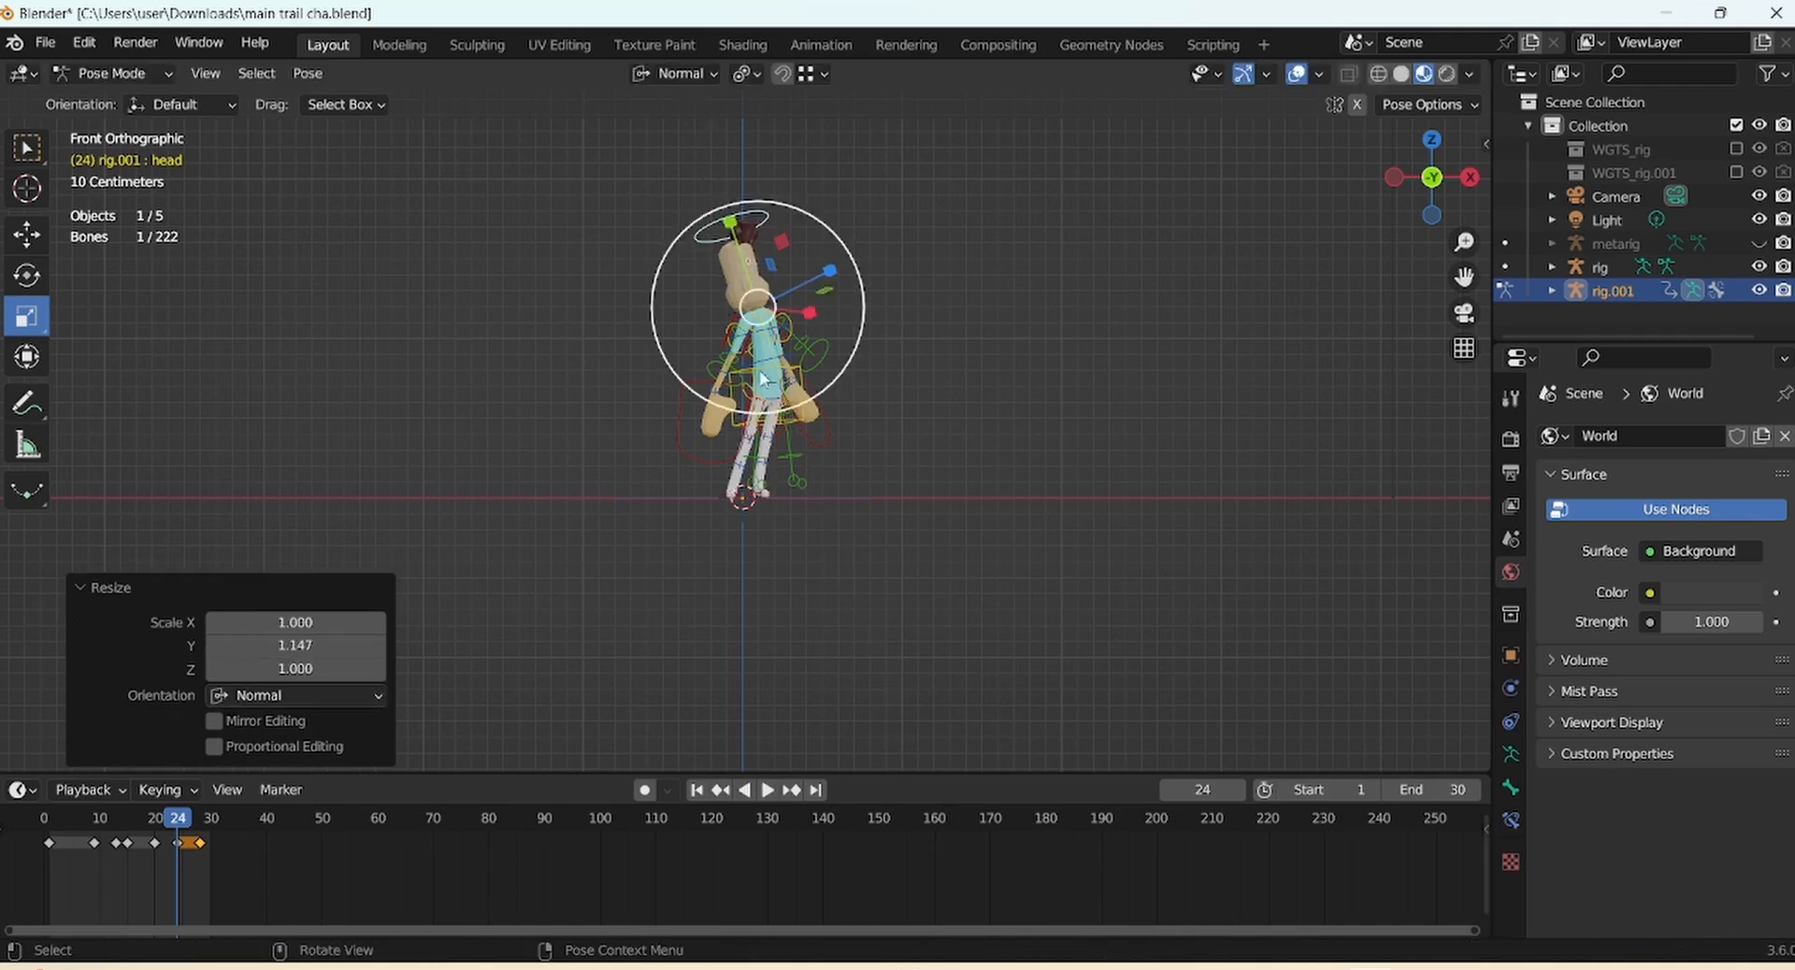
pyautogui.click(770, 376)
pyautogui.moveTo(759, 297); pyautogui.dragTo(753, 310)
pyautogui.click(778, 368)
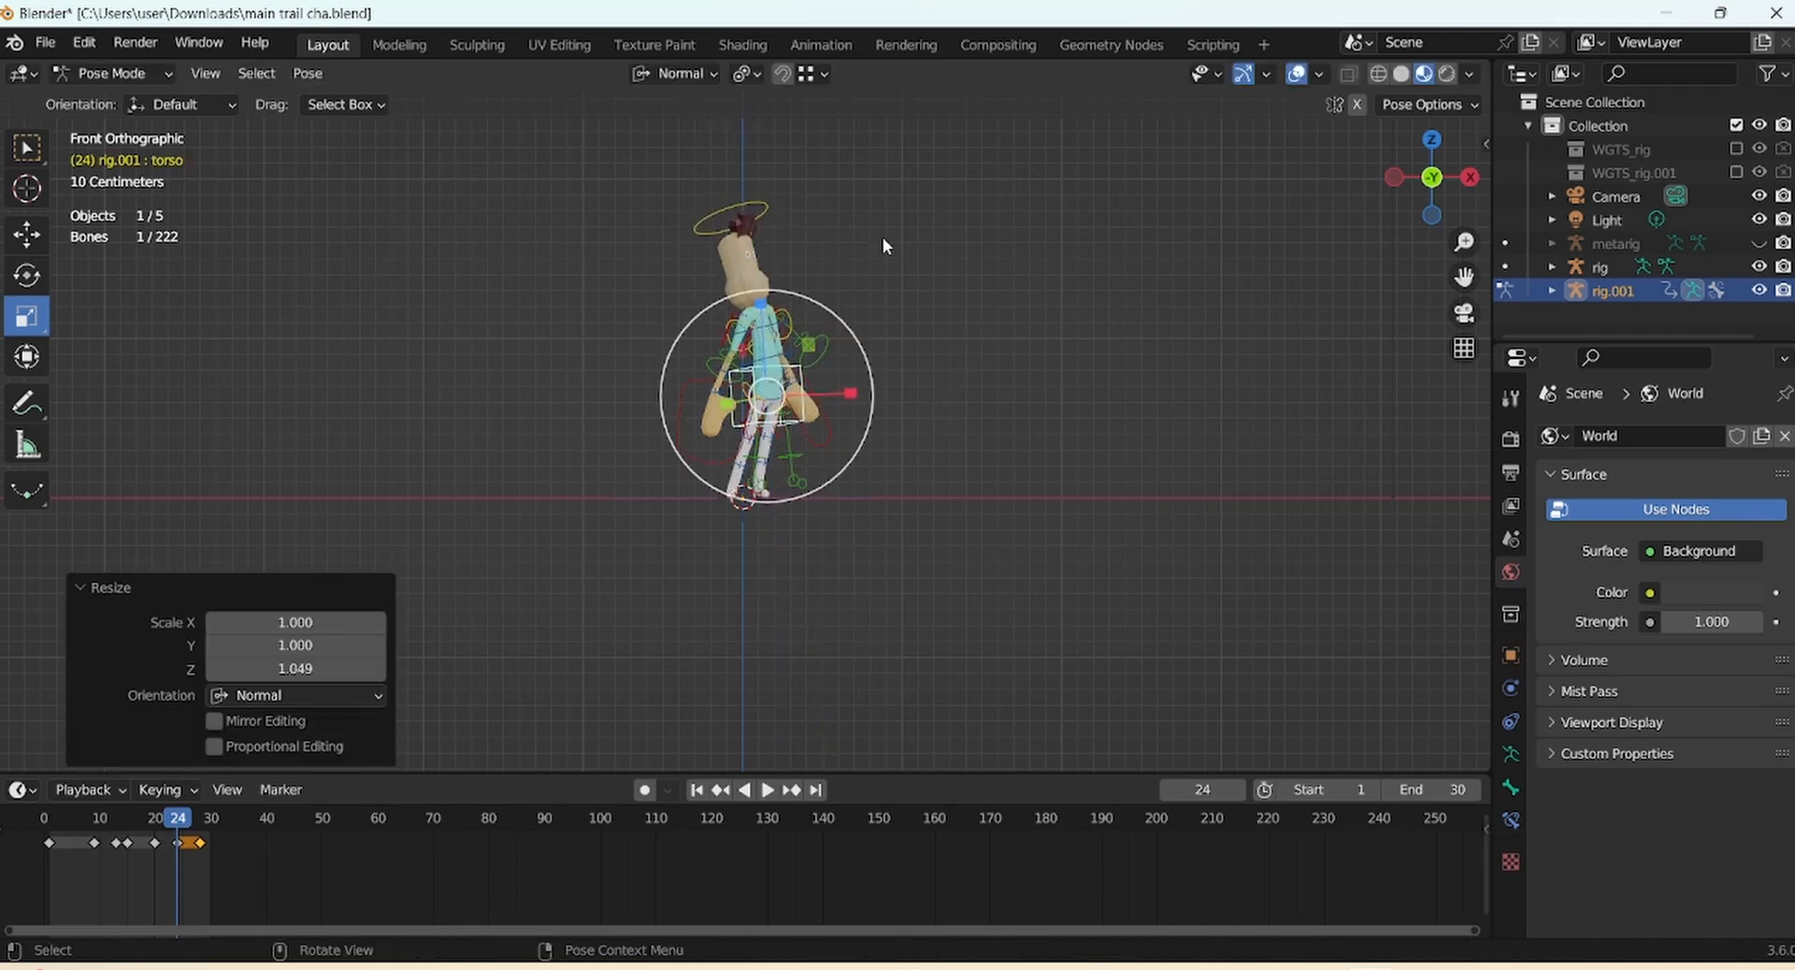
# Rotate the upper spine bone slightly
pyautogui.click(785, 357)
pyautogui.press('r')
pyautogui.scroll(2, 875, 341)
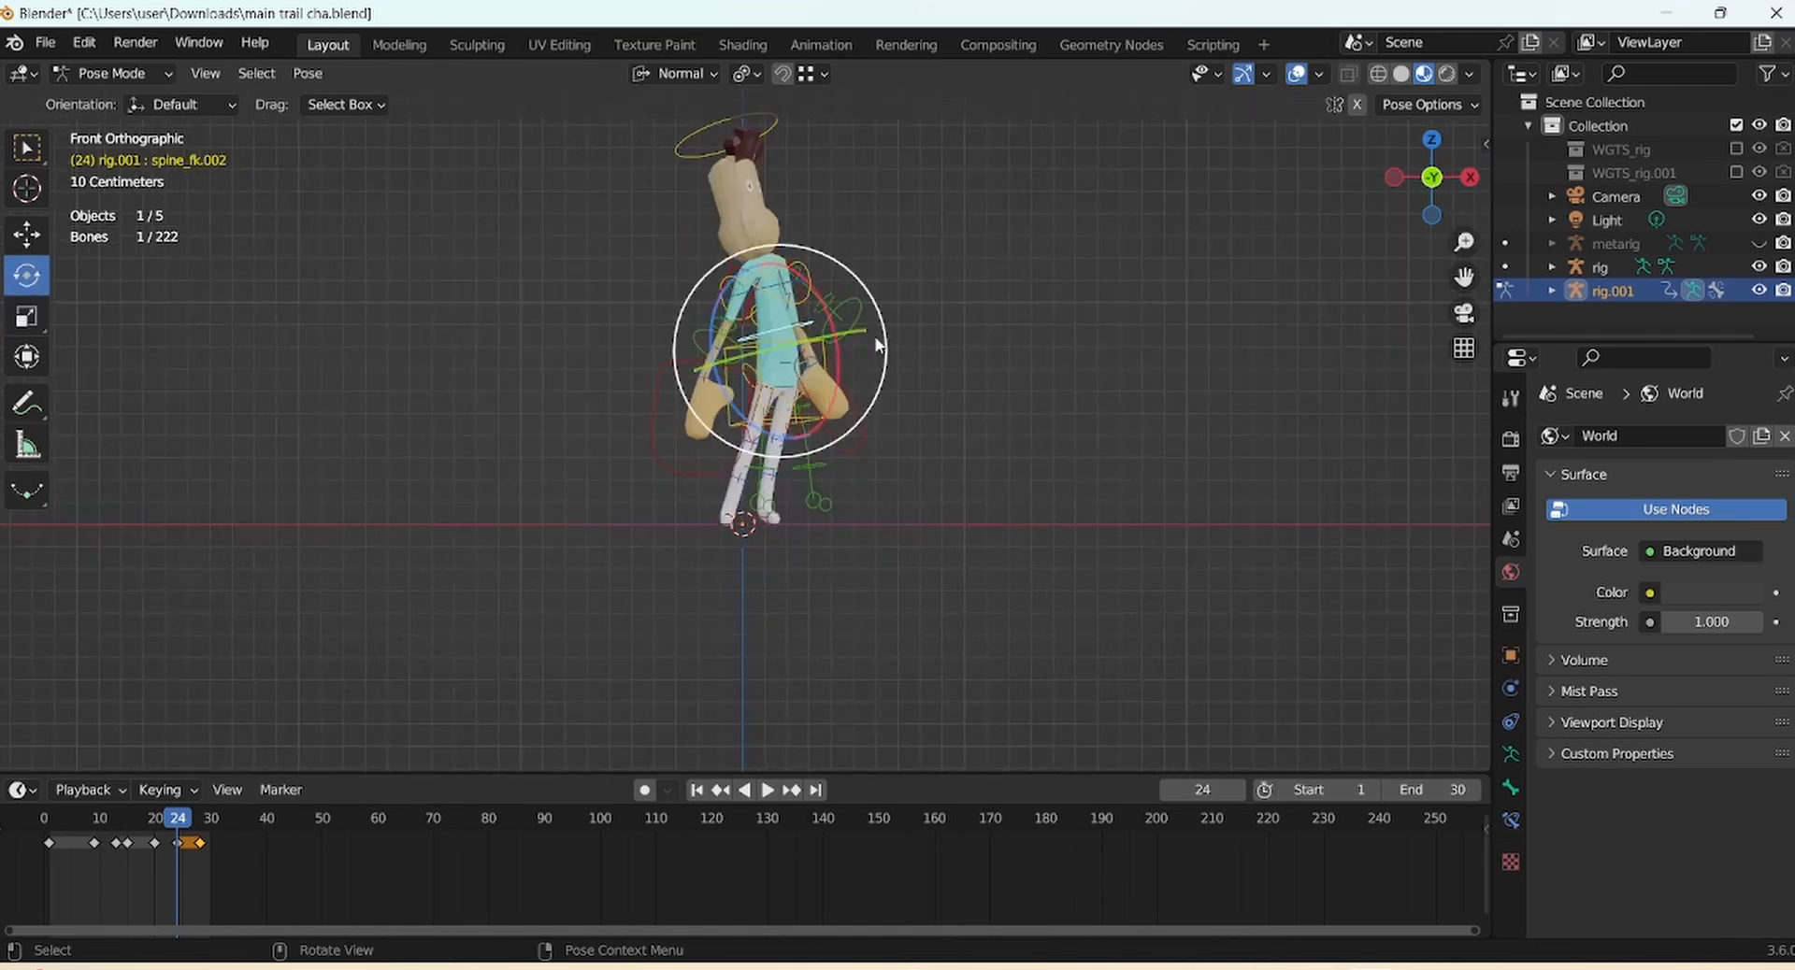
pyautogui.moveTo(879, 345); pyautogui.dragTo(877, 337)
pyautogui.moveTo(871, 337); pyautogui.dragTo(872, 337)
pyautogui.moveTo(1464, 242); pyautogui.dragTo(1460, 318)
# Jump to the first frame, hide viewport overlays, and play the loop
pyautogui.press('a')
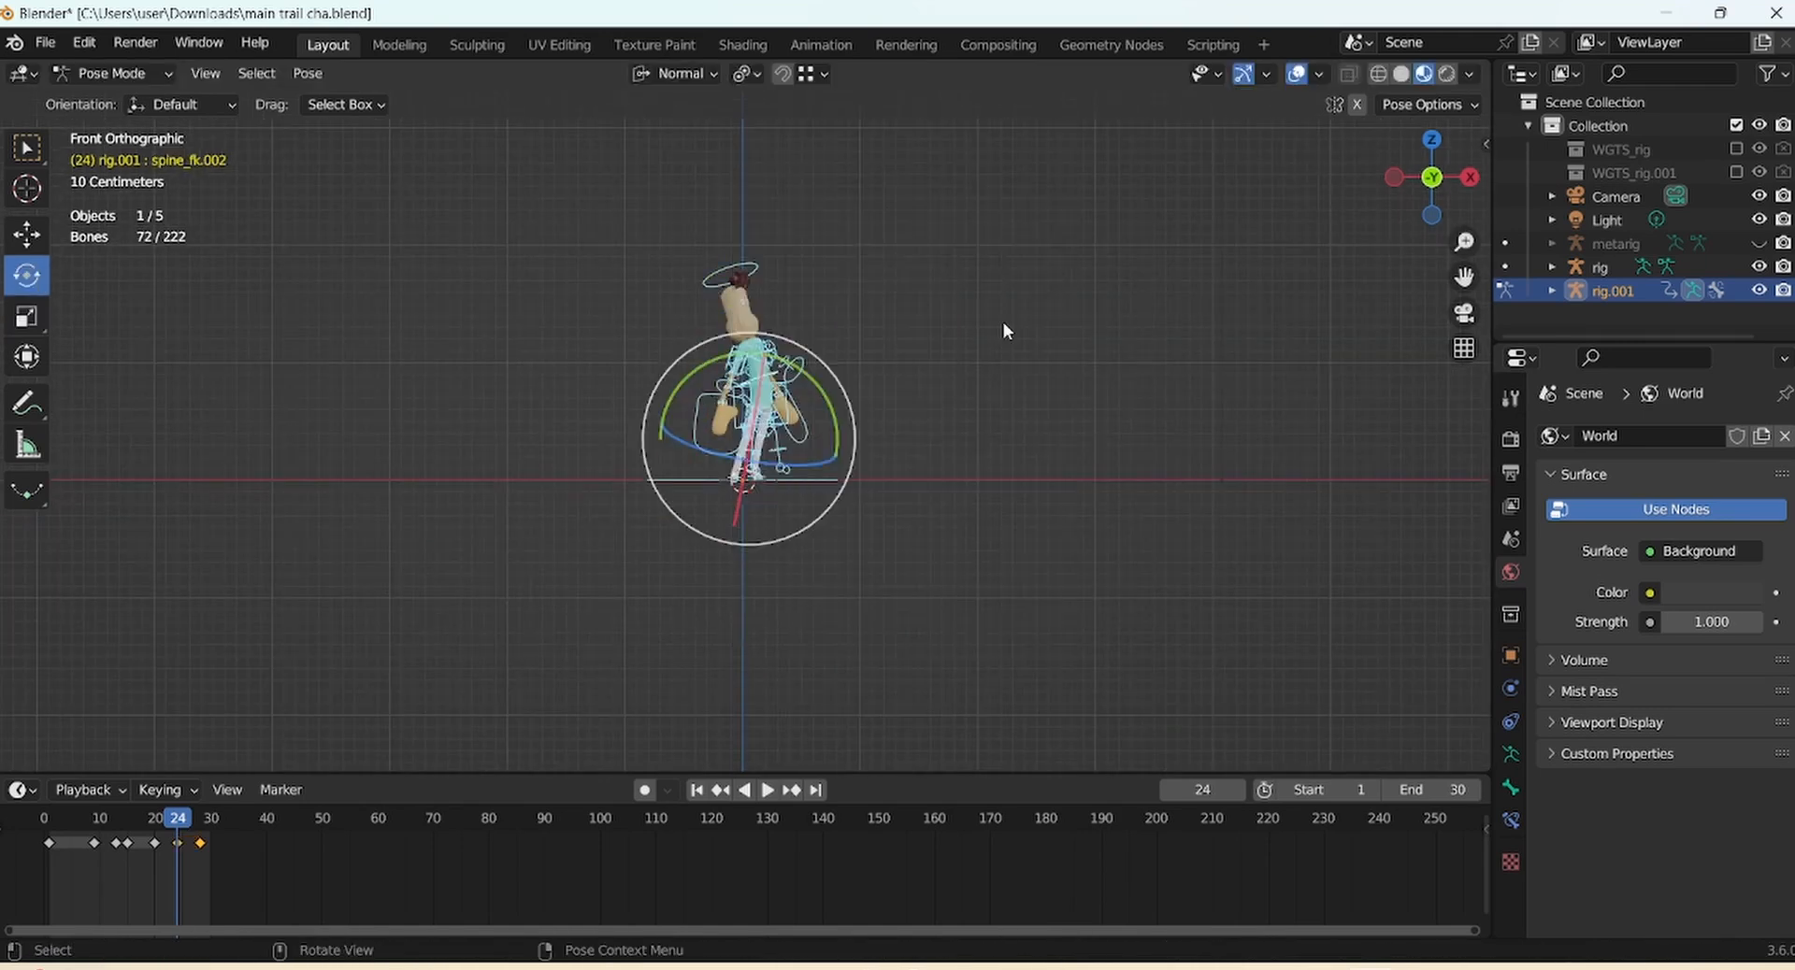
pyautogui.hotkey('shift', 'Left')
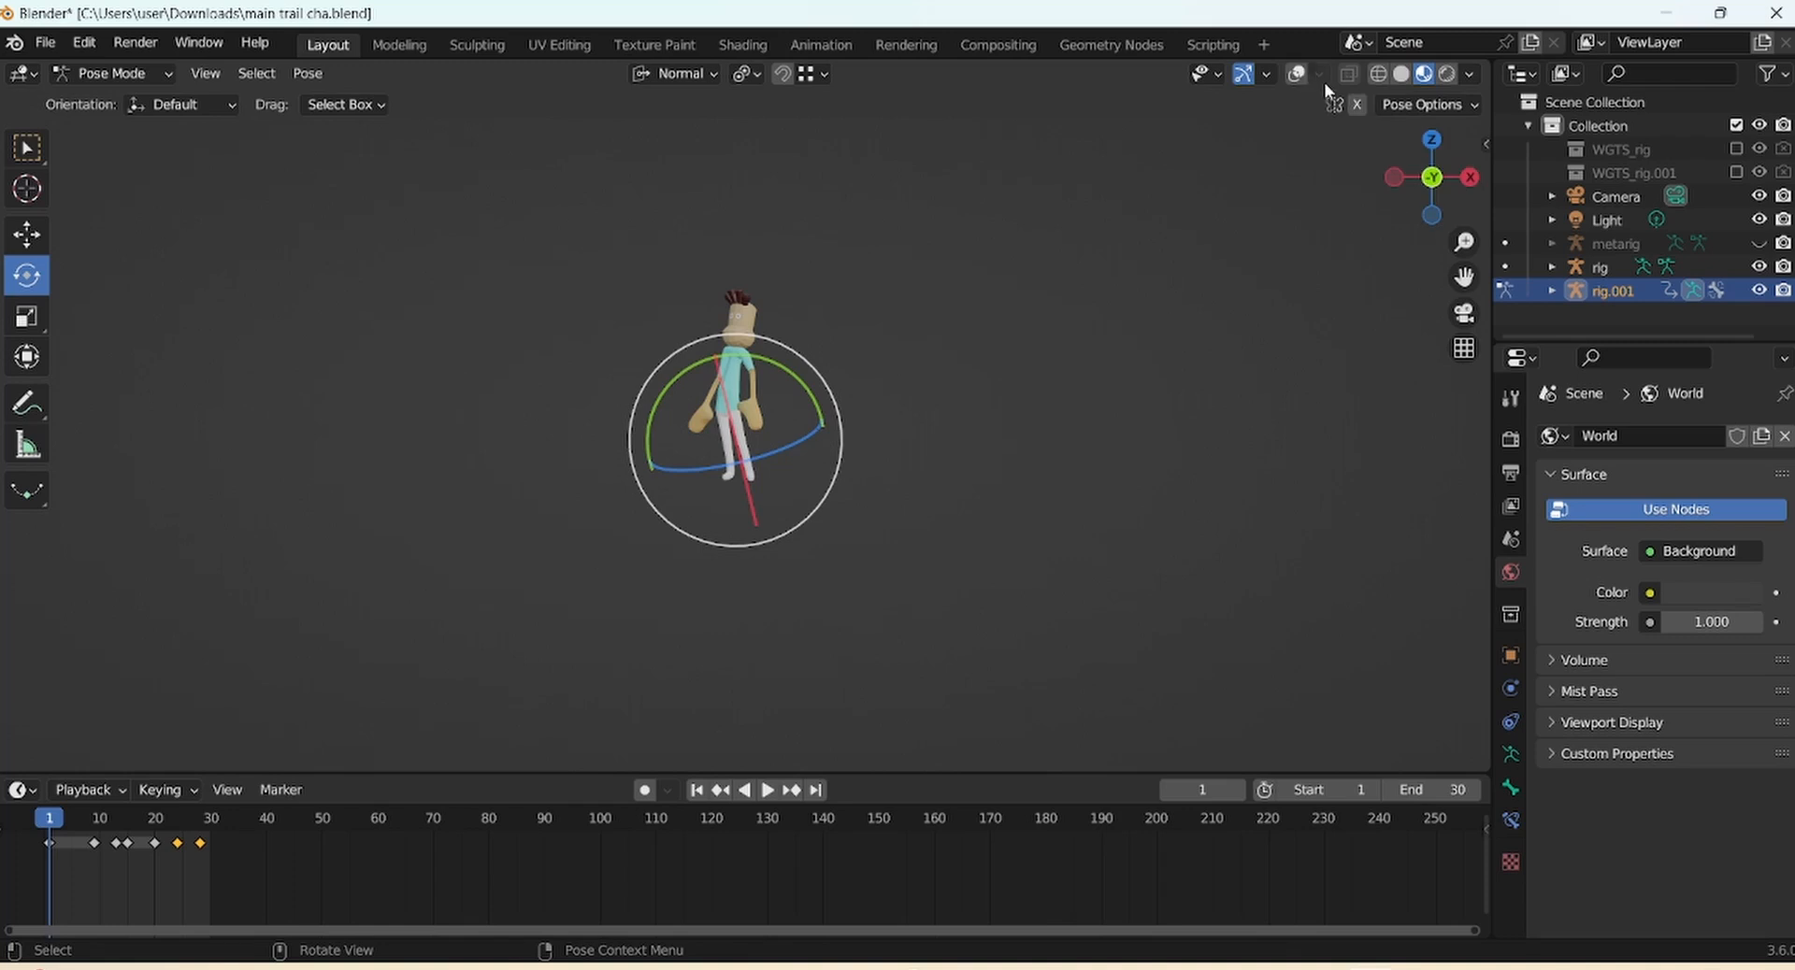
pyautogui.click(1296, 73)
pyautogui.press('space')
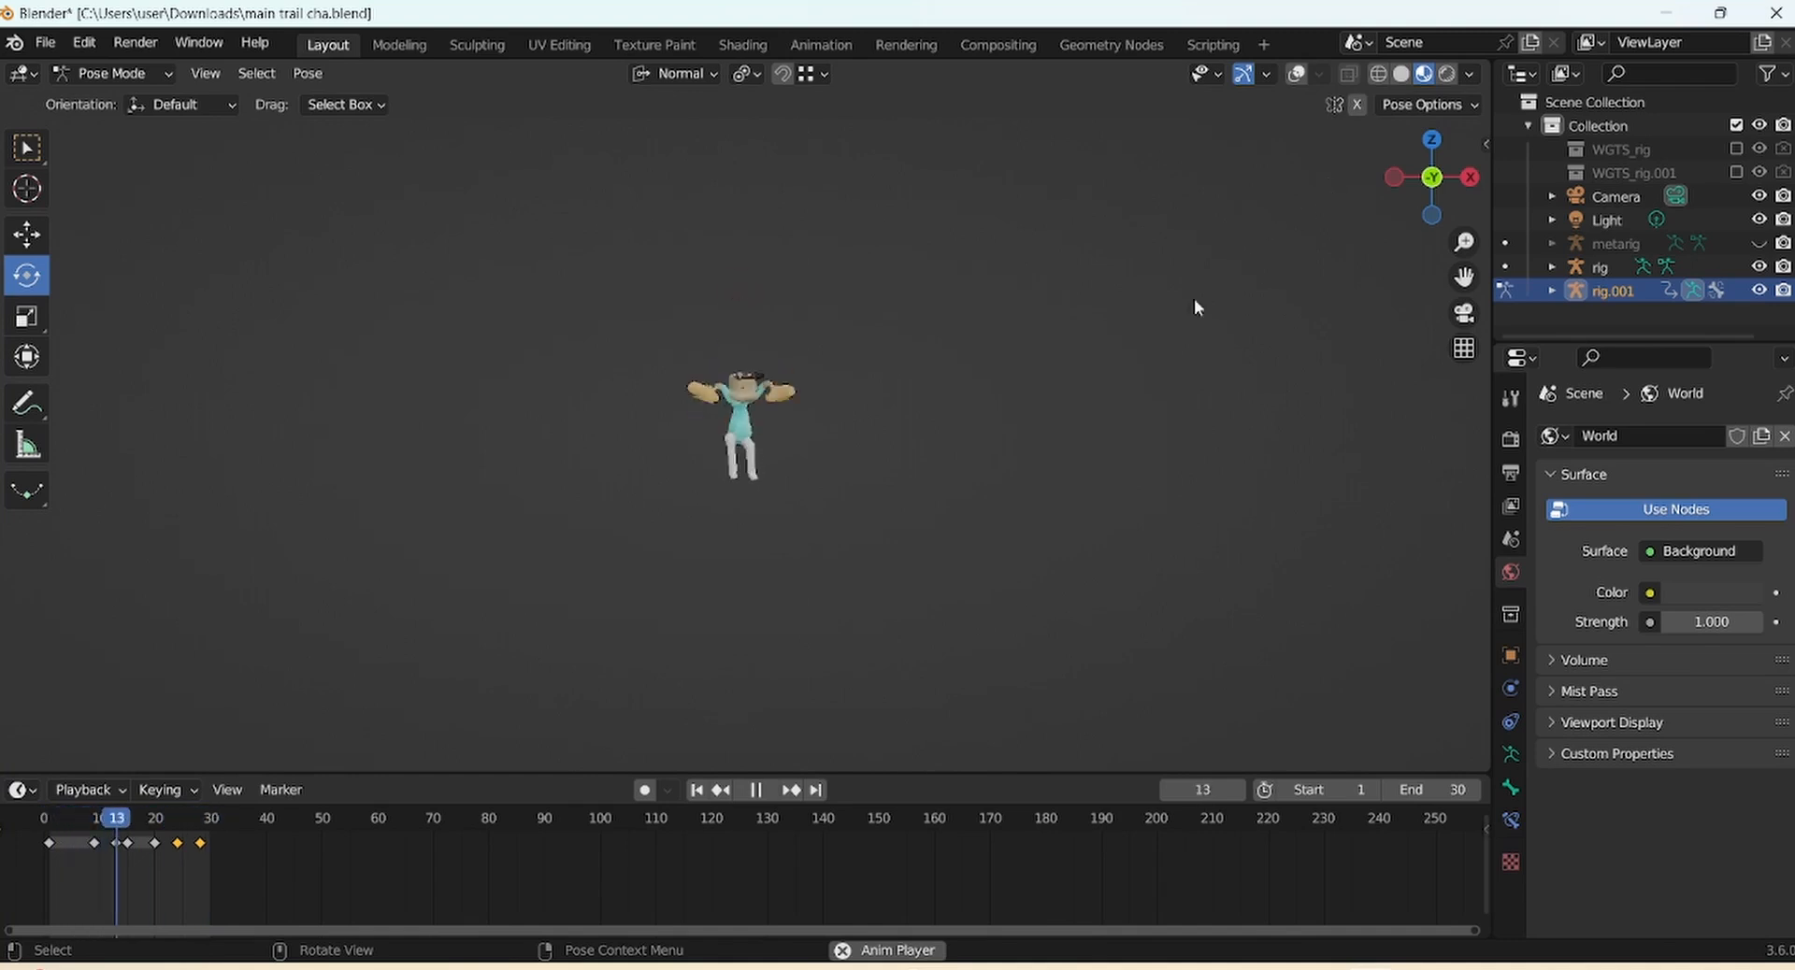
# Stop playback, turn viewport overlays back on, and scrub to frame 30
pyautogui.press('space')
pyautogui.click(1297, 73)
pyautogui.click(1296, 73)
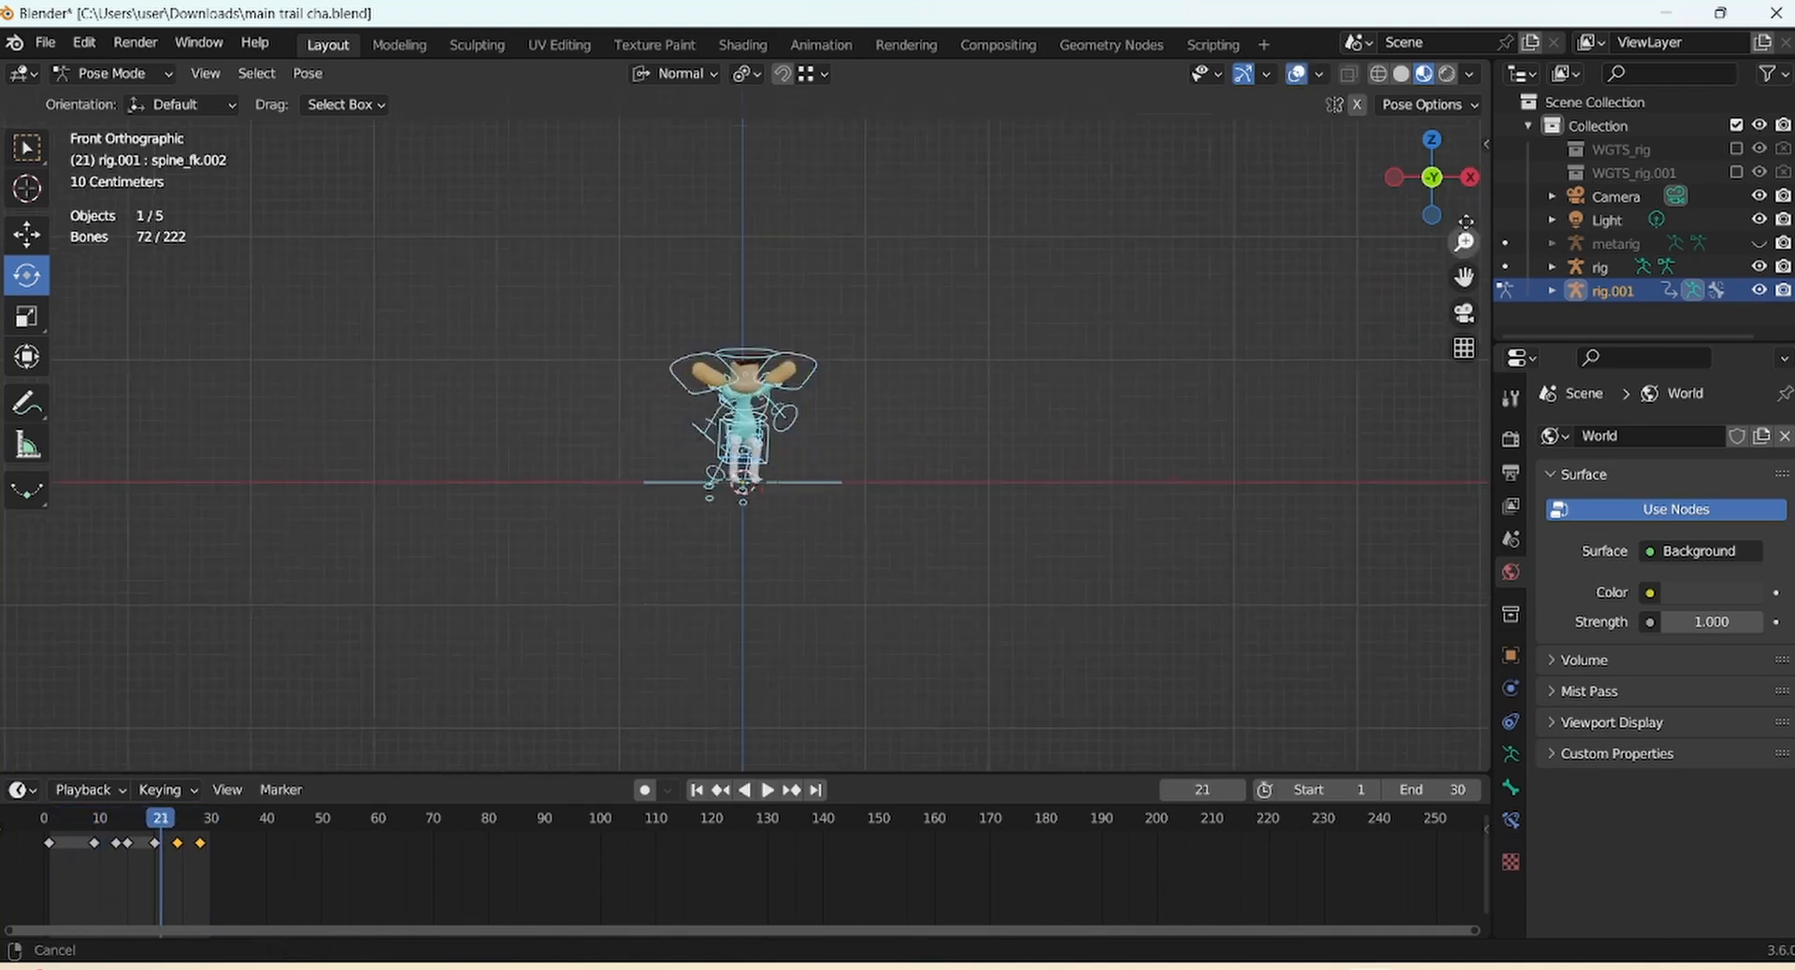
pyautogui.scroll(5, 1270, 328)
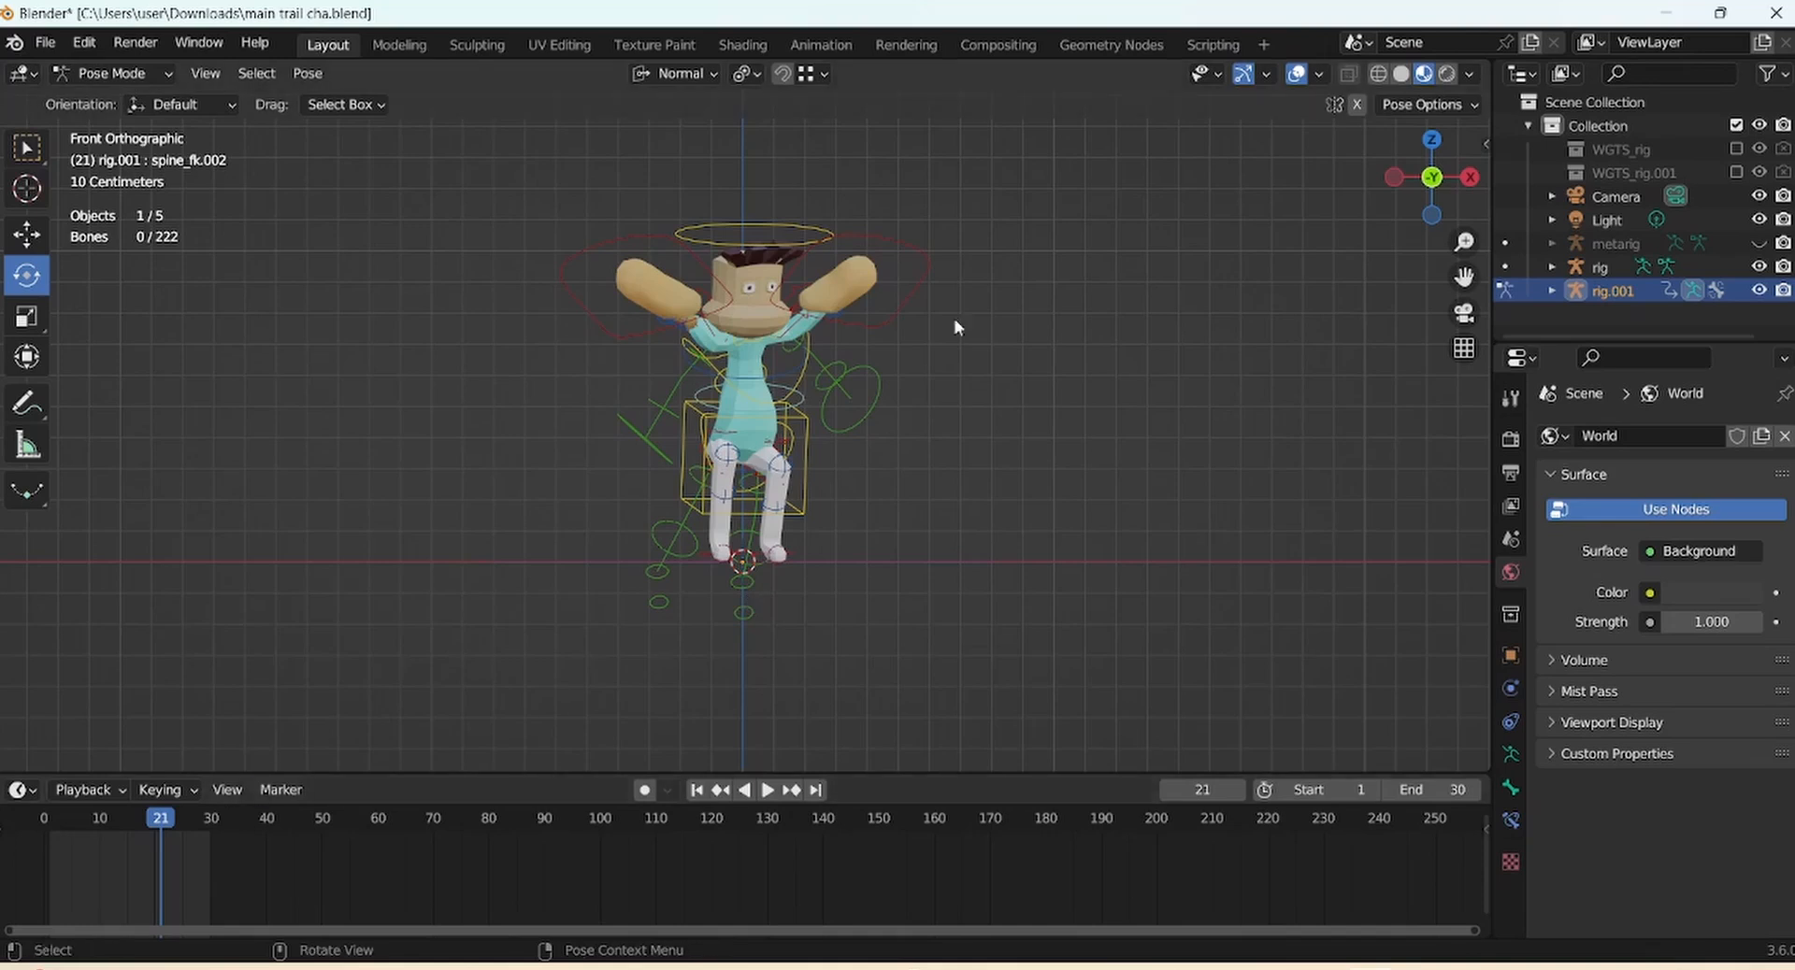
pyautogui.moveTo(157, 819); pyautogui.dragTo(210, 816)
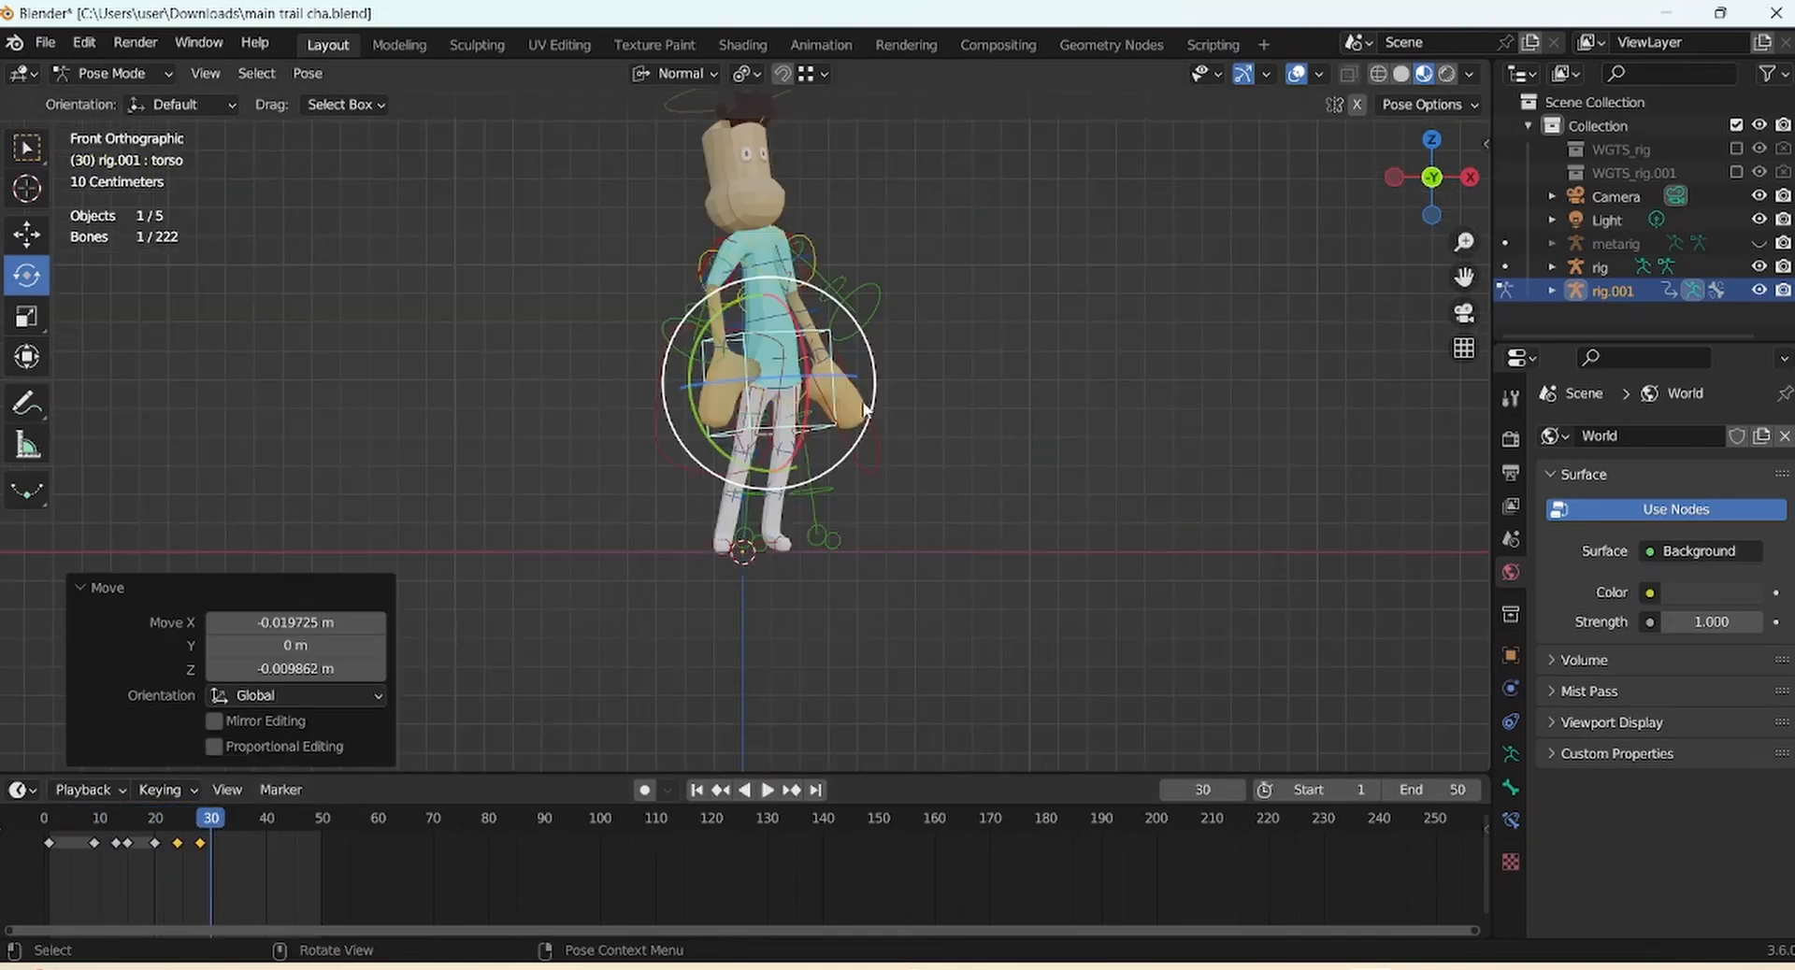
# Lower the torso slightly and move the right hand control
pyautogui.press('g')
pyautogui.click(866, 441)
pyautogui.scroll(-2, 1000, 363)
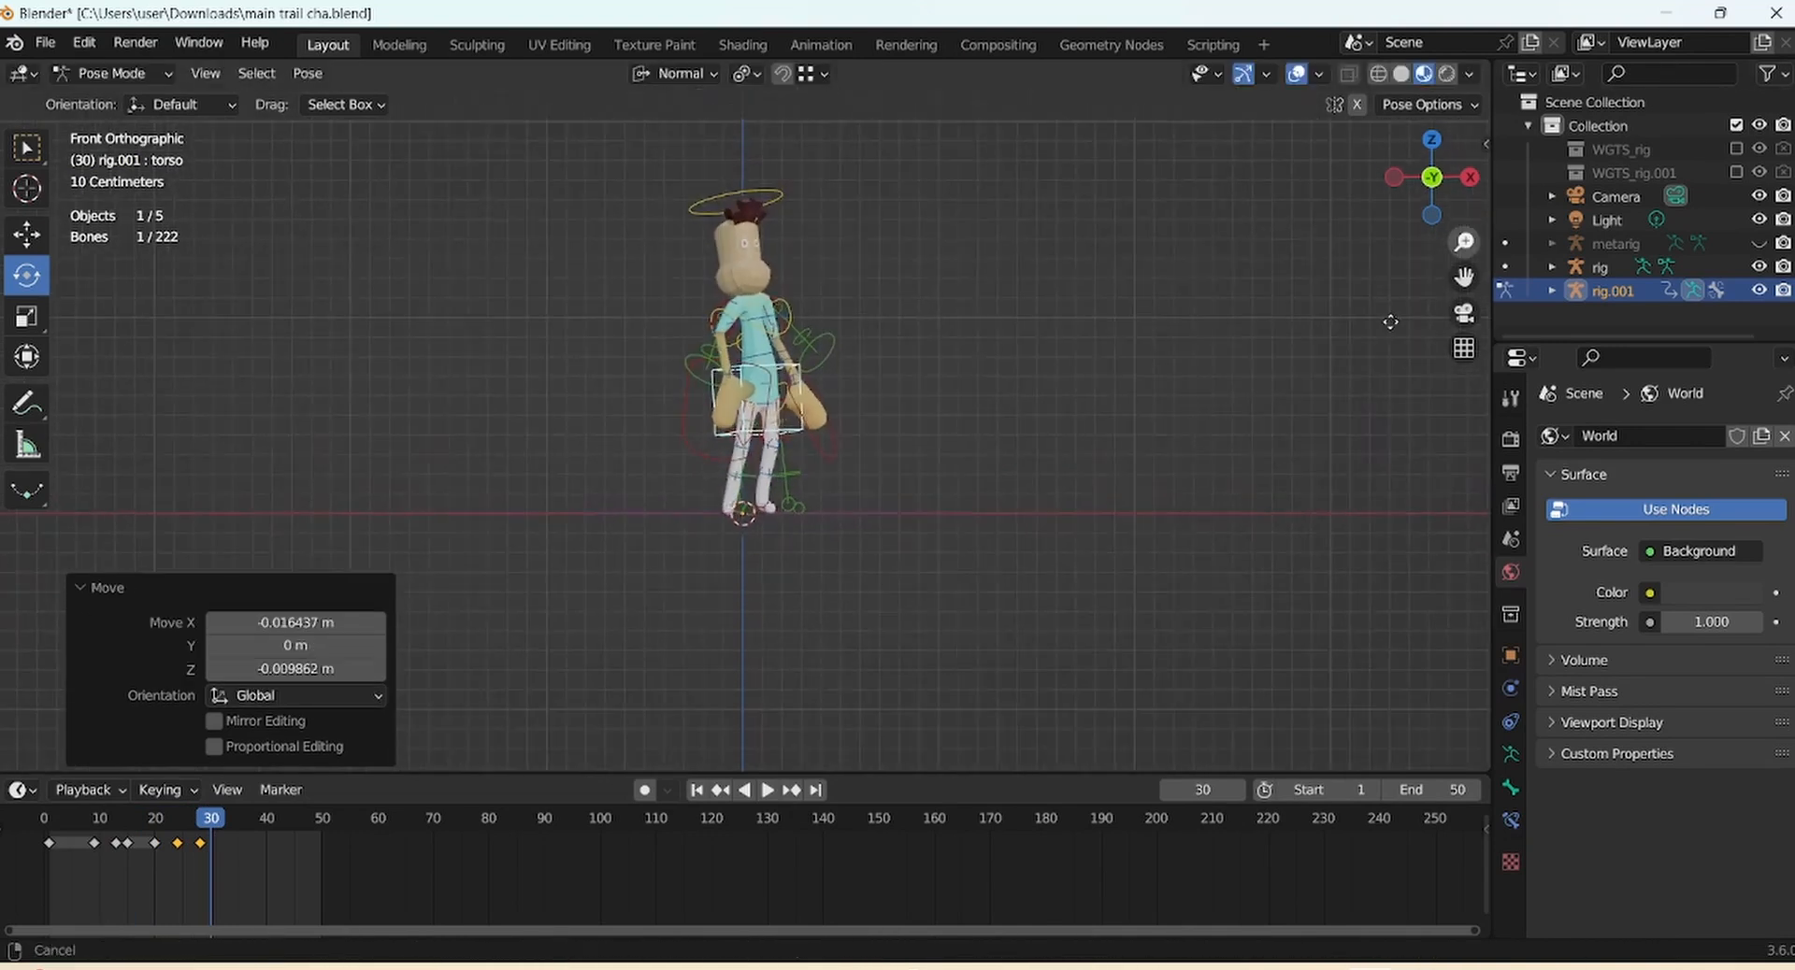
pyautogui.click(732, 401)
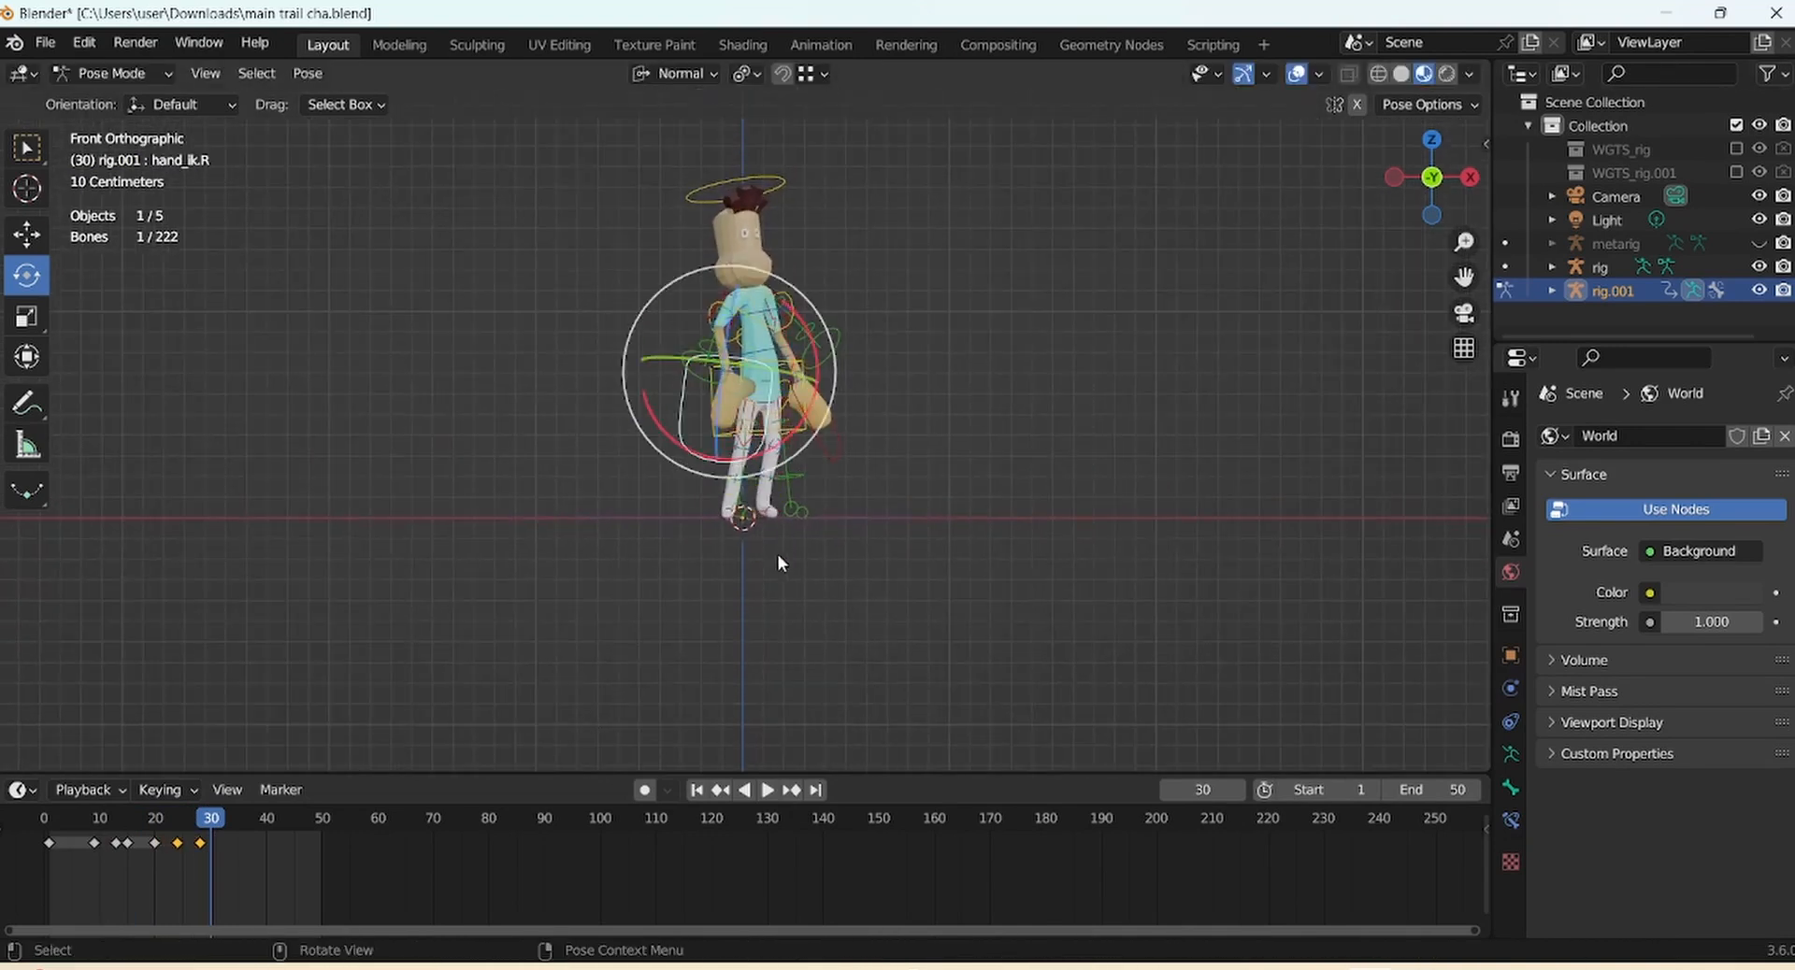
pyautogui.press('g')
pyautogui.click(780, 505)
# Rotate the right hand control into its new orientation
pyautogui.moveTo(841, 378); pyautogui.dragTo(838, 355)
pyautogui.moveTo(828, 348); pyautogui.dragTo(823, 305)
pyautogui.moveTo(655, 402); pyautogui.dragTo(666, 419)
pyautogui.moveTo(639, 421); pyautogui.dragTo(648, 435)
pyautogui.moveTo(766, 421); pyautogui.dragTo(770, 422)
pyautogui.moveTo(781, 423); pyautogui.dragTo(728, 405)
pyautogui.moveTo(832, 442); pyautogui.dragTo(841, 428)
# Move the left hand control and key the whole rig's pose at frame 30
pyautogui.click(837, 454)
pyautogui.press('g')
pyautogui.click(832, 458)
pyautogui.press('a')
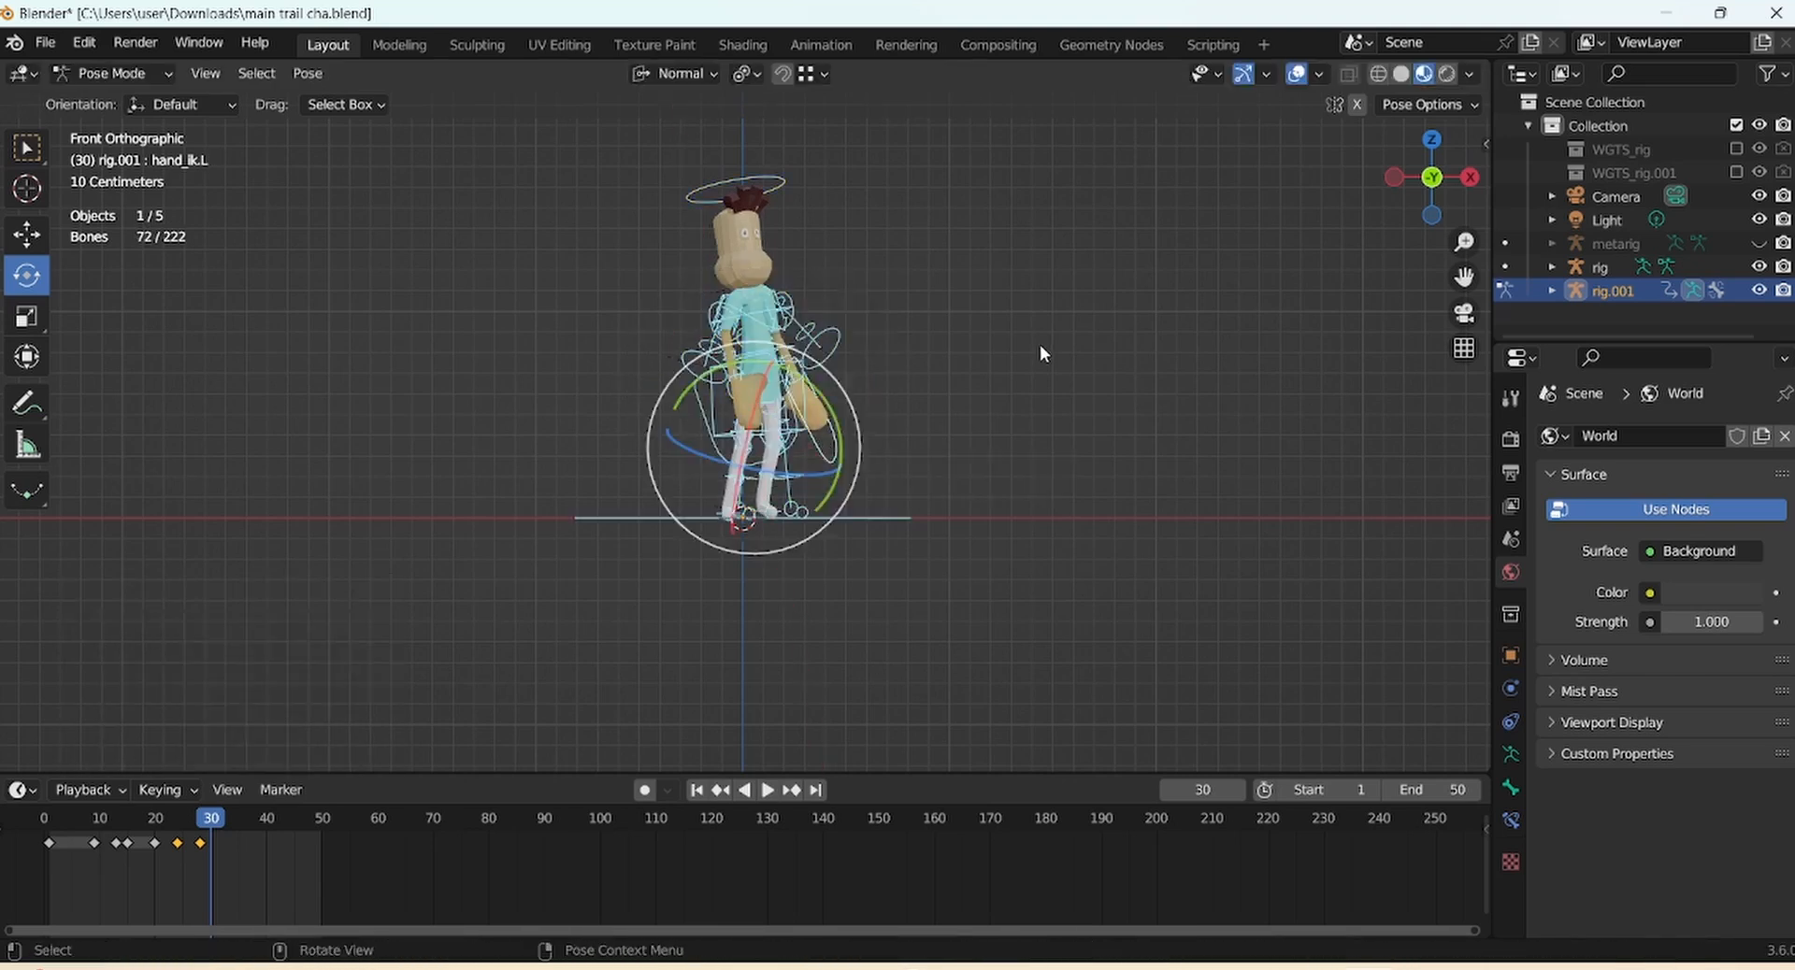
pyautogui.press('i')
pyautogui.click(1038, 352)
pyautogui.moveTo(210, 824); pyautogui.dragTo(213, 839)
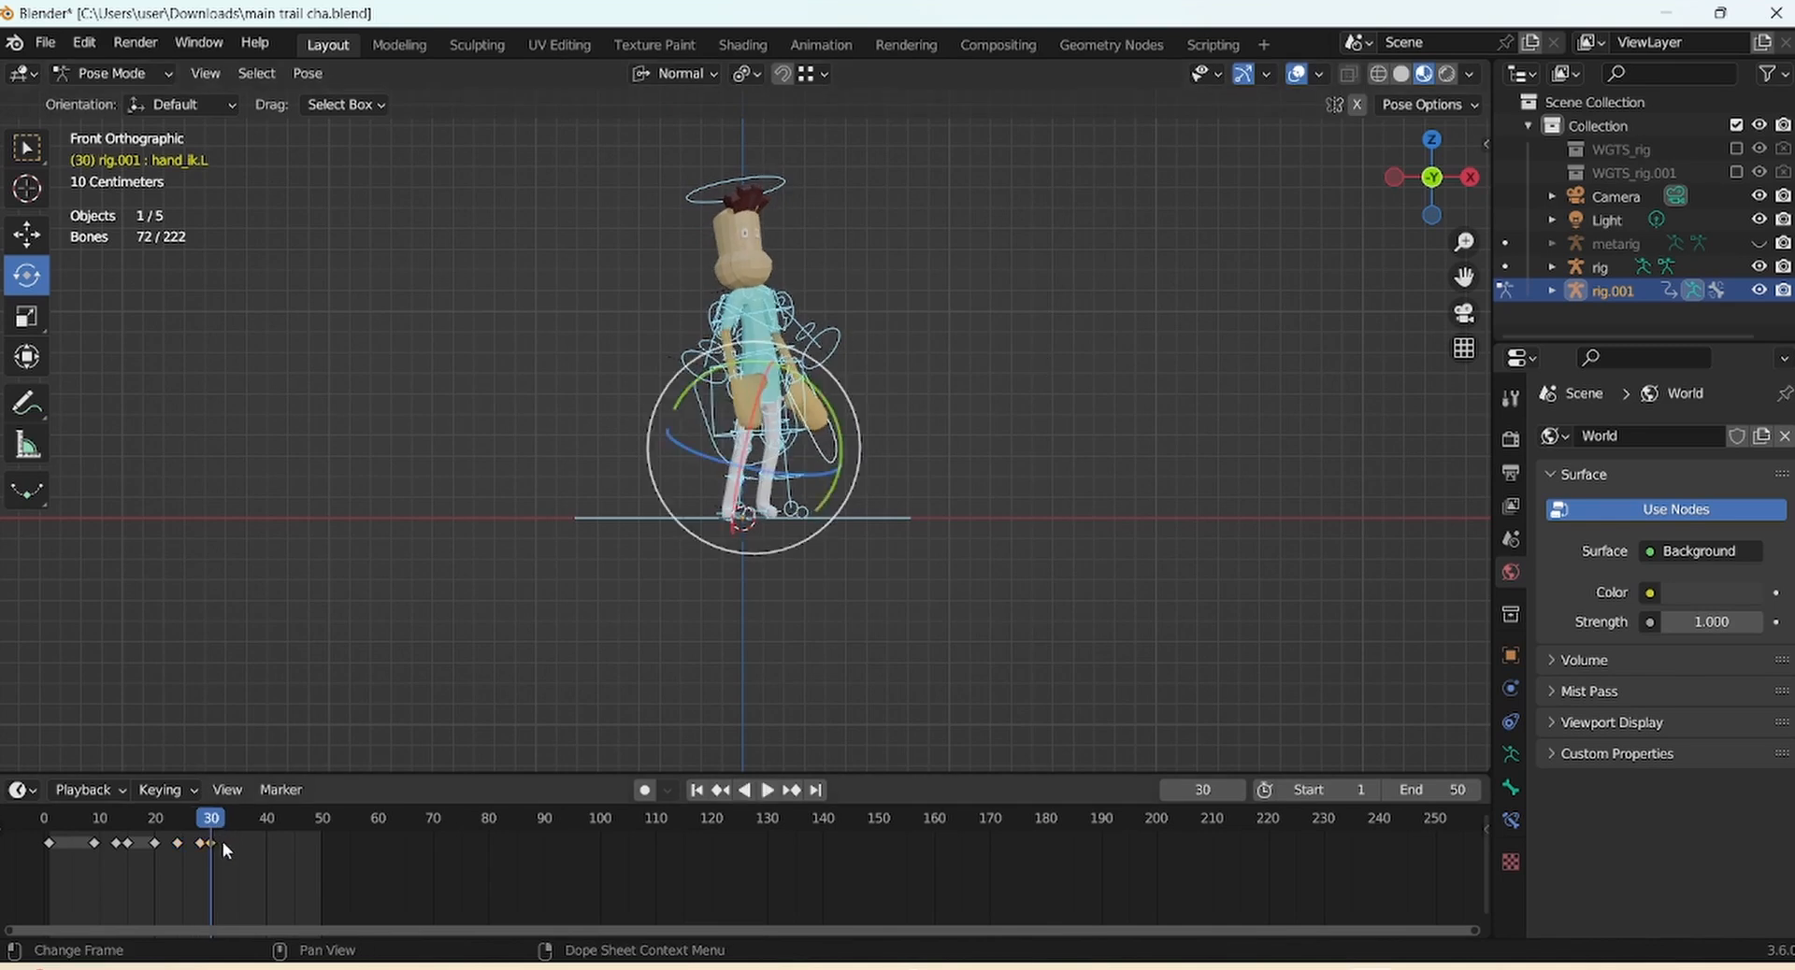
# Play the crouch-and-stretch animation, hiding and restoring viewport overlays to watch the motion clean
pyautogui.press('space')
pyautogui.scroll(-3, 1335, 266)
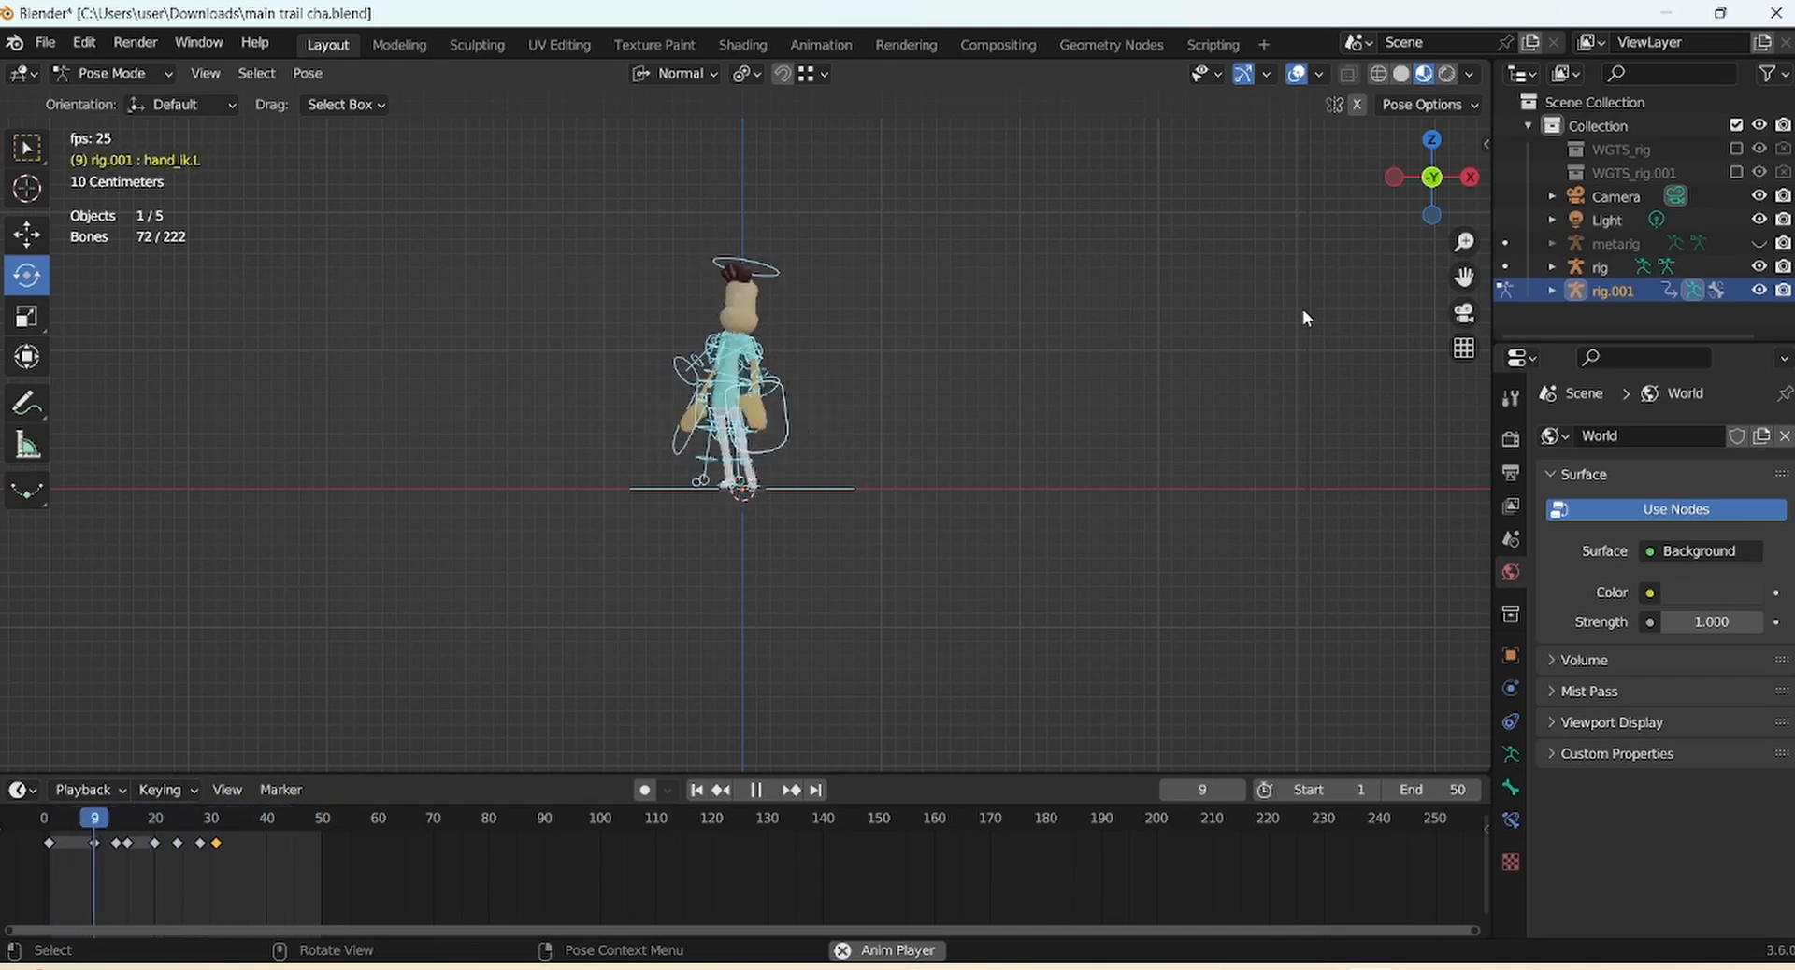
pyautogui.click(1297, 75)
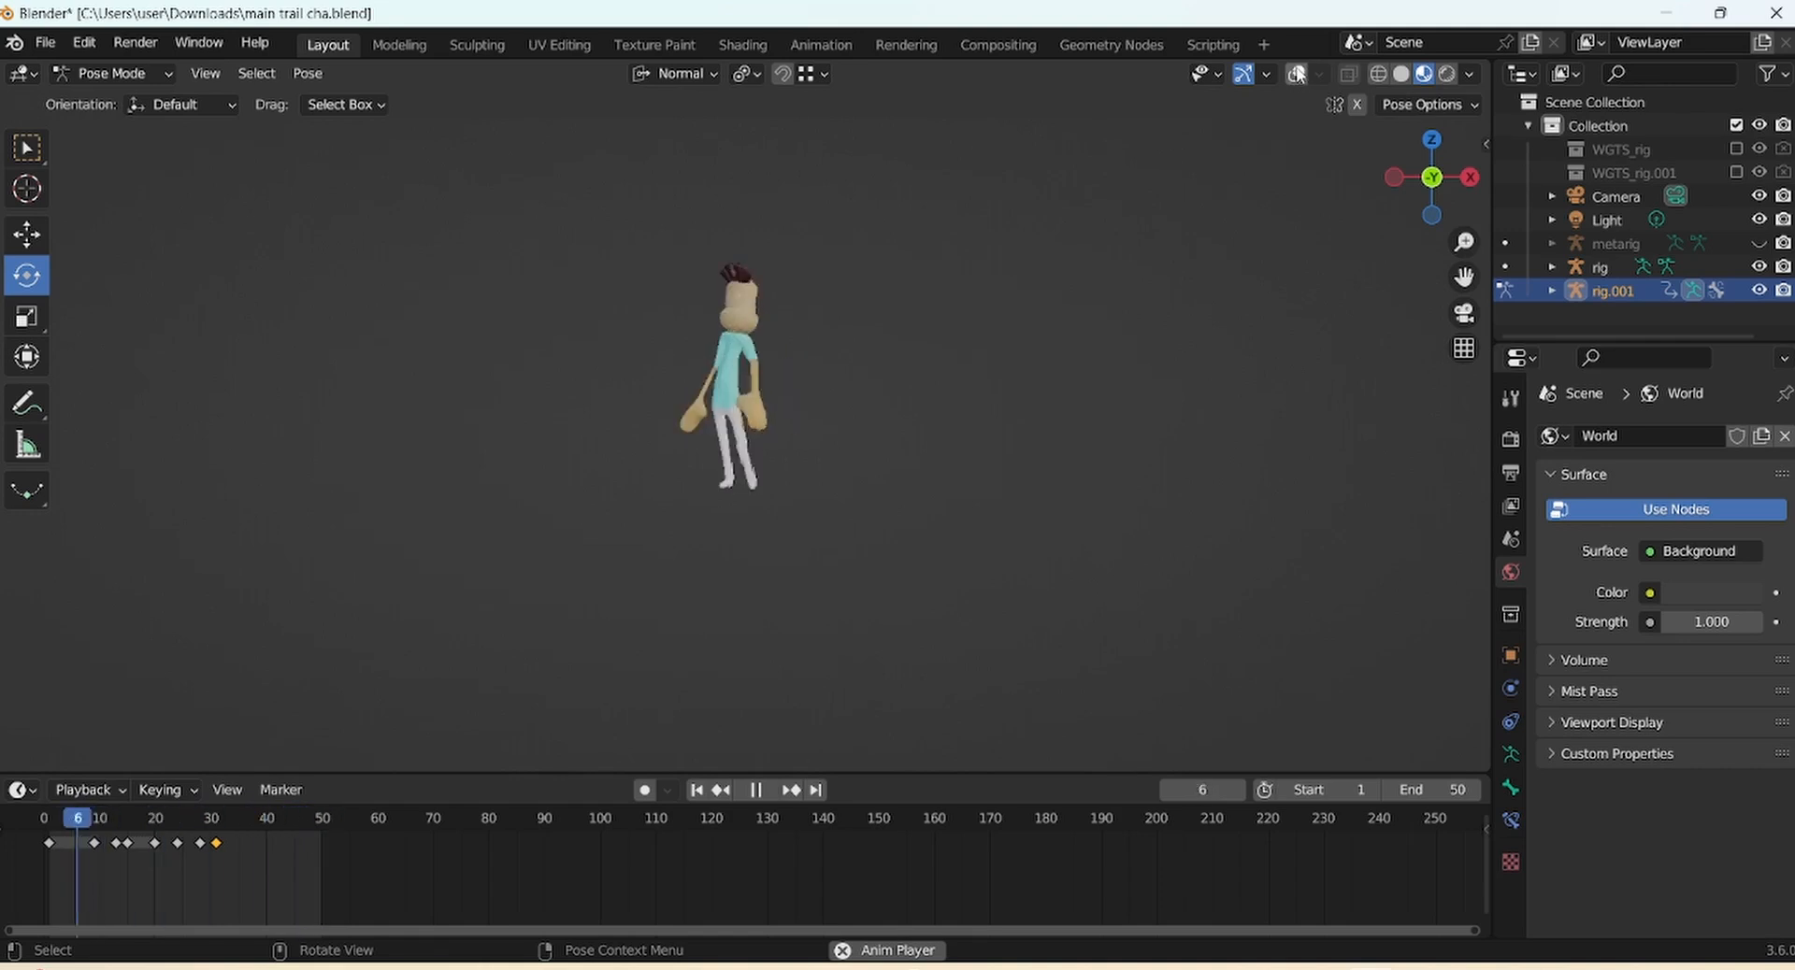
pyautogui.click(1296, 75)
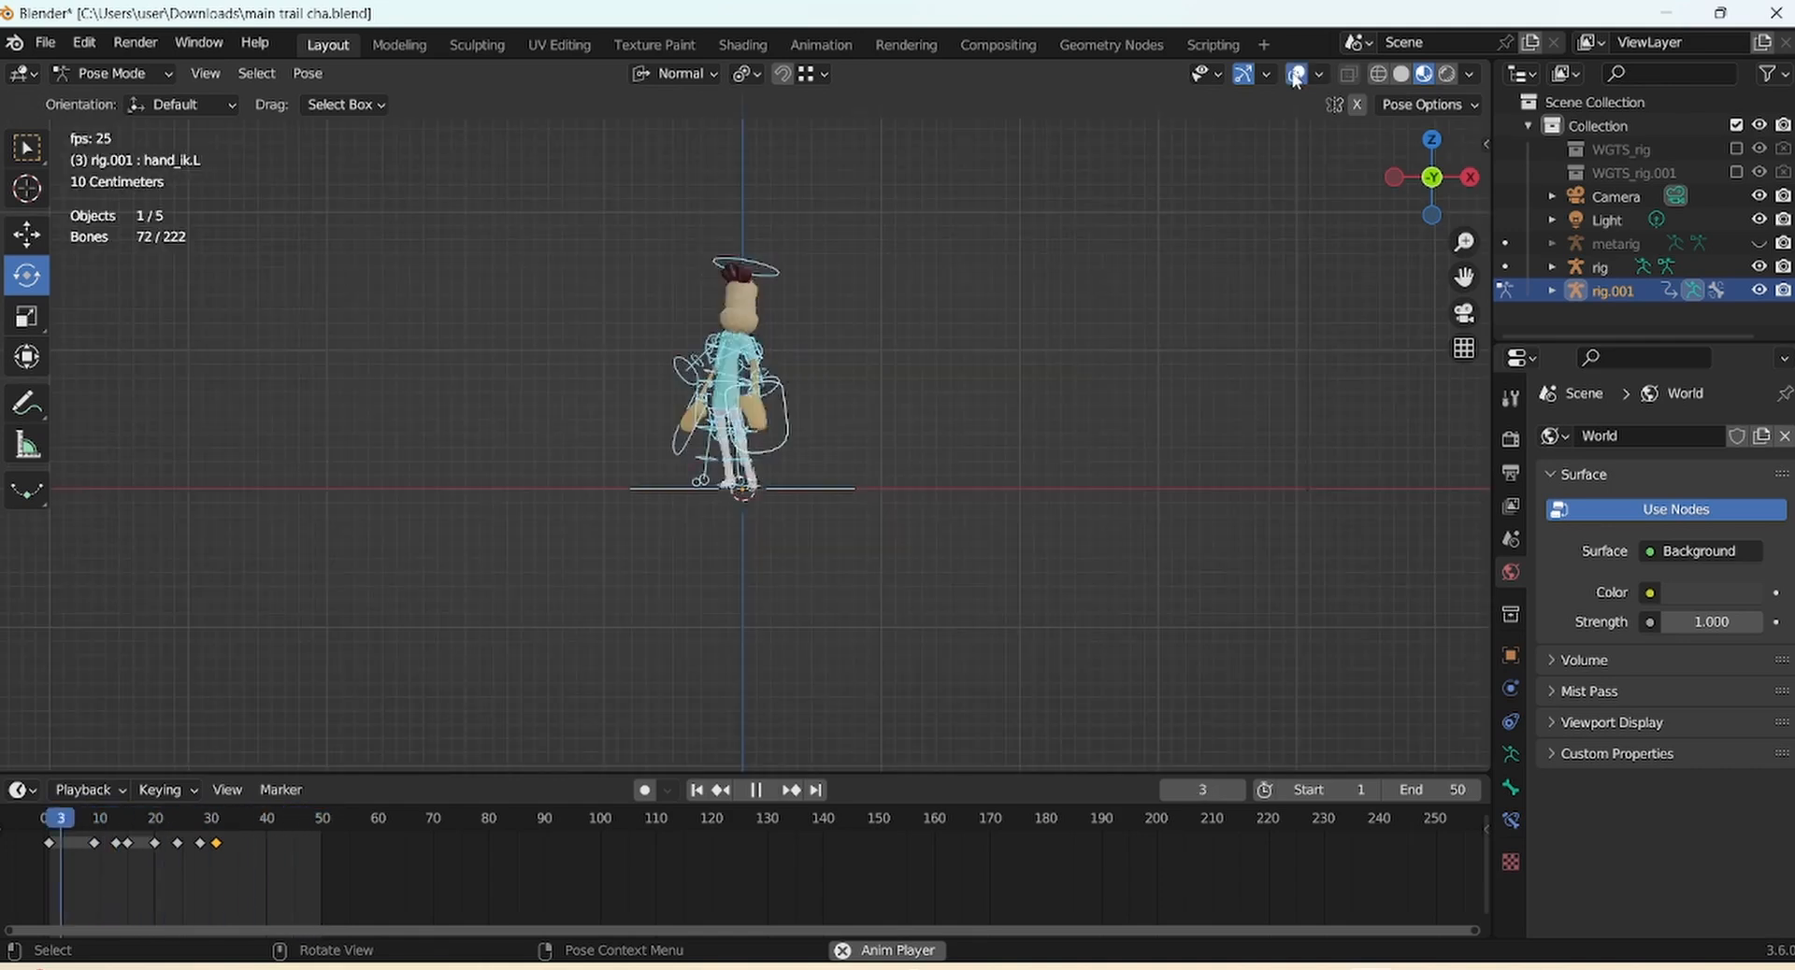
# Stop playback, scrub back to the opening frames, and toggle the overlays off and on again
pyautogui.press('space')
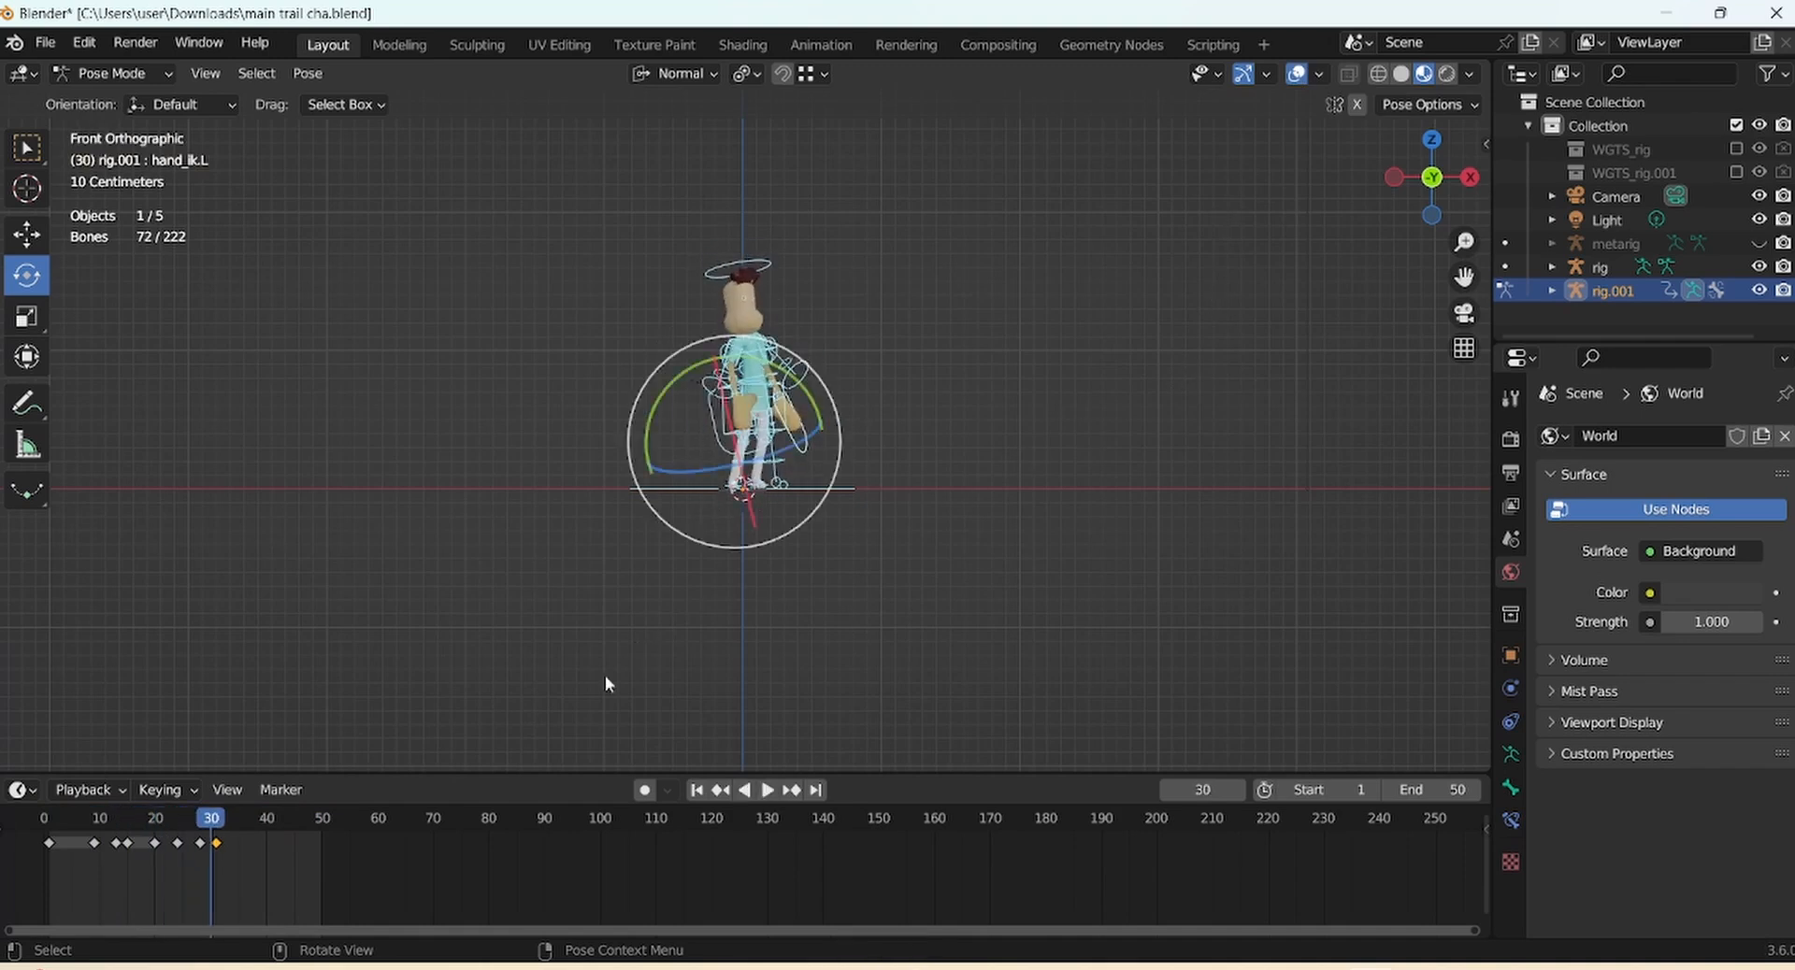
pyautogui.moveTo(209, 823); pyautogui.dragTo(49, 834)
pyautogui.click(1296, 75)
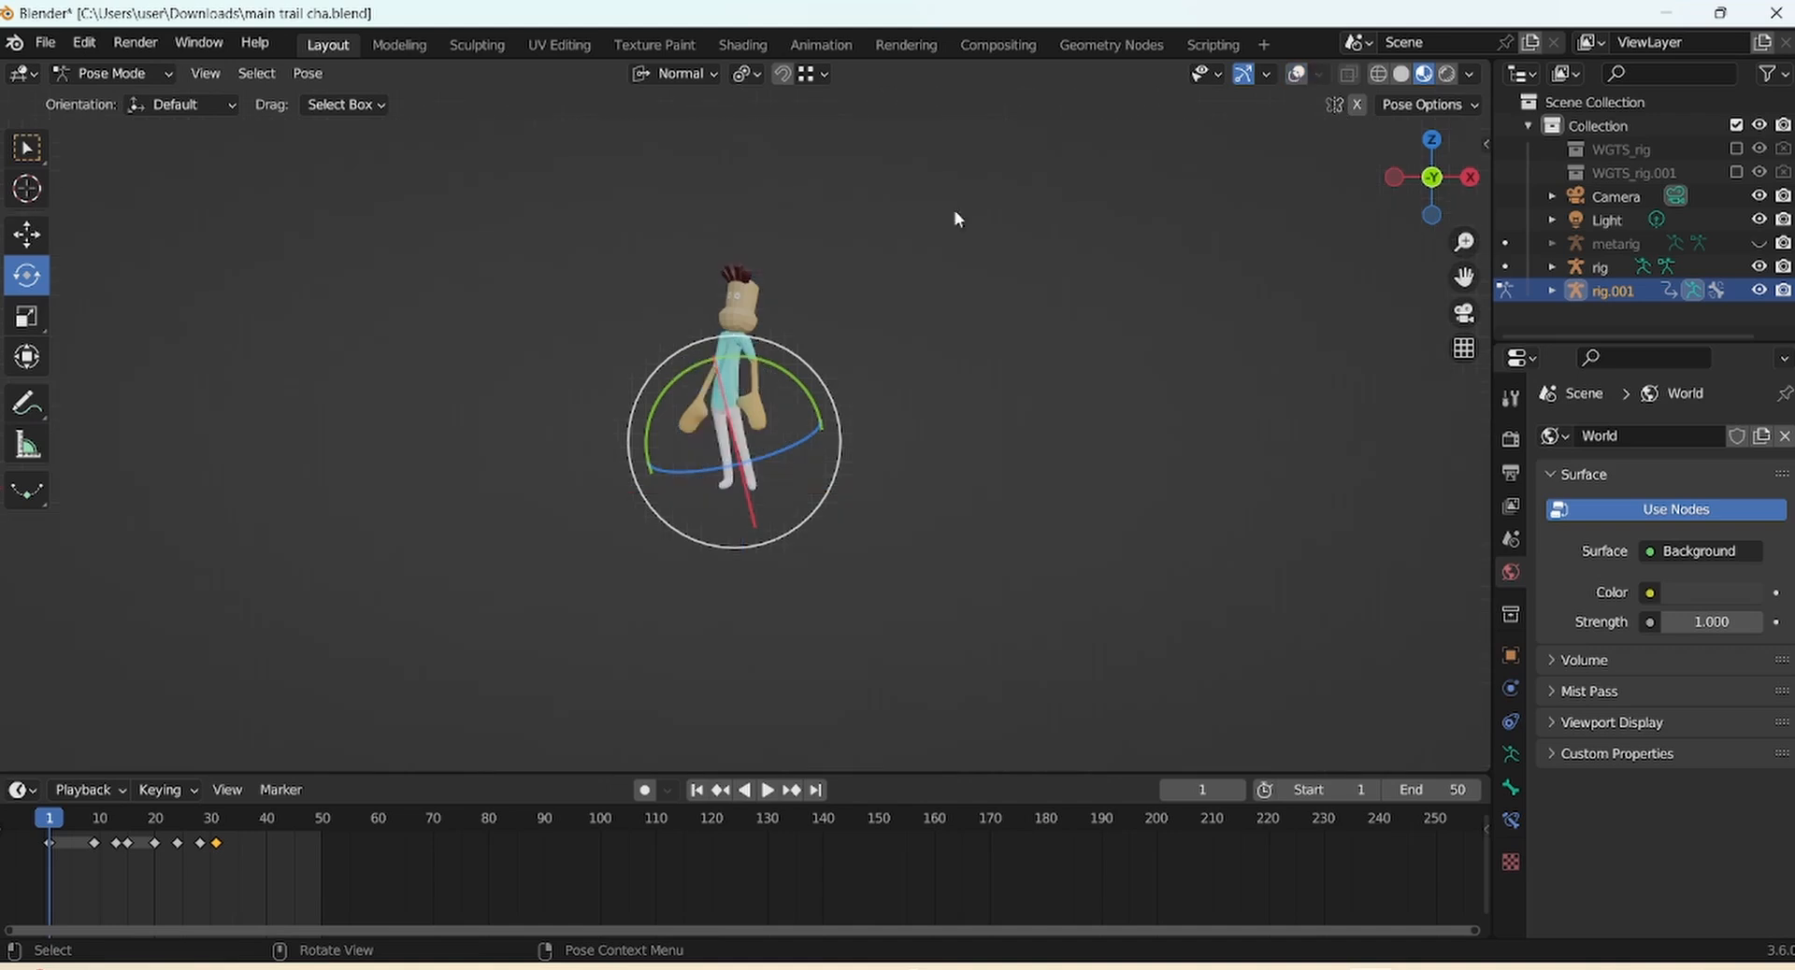
pyautogui.click(1296, 74)
# Deselect the rig's bones and draw a freehand annotation stroke down across the character
pyautogui.click(468, 372)
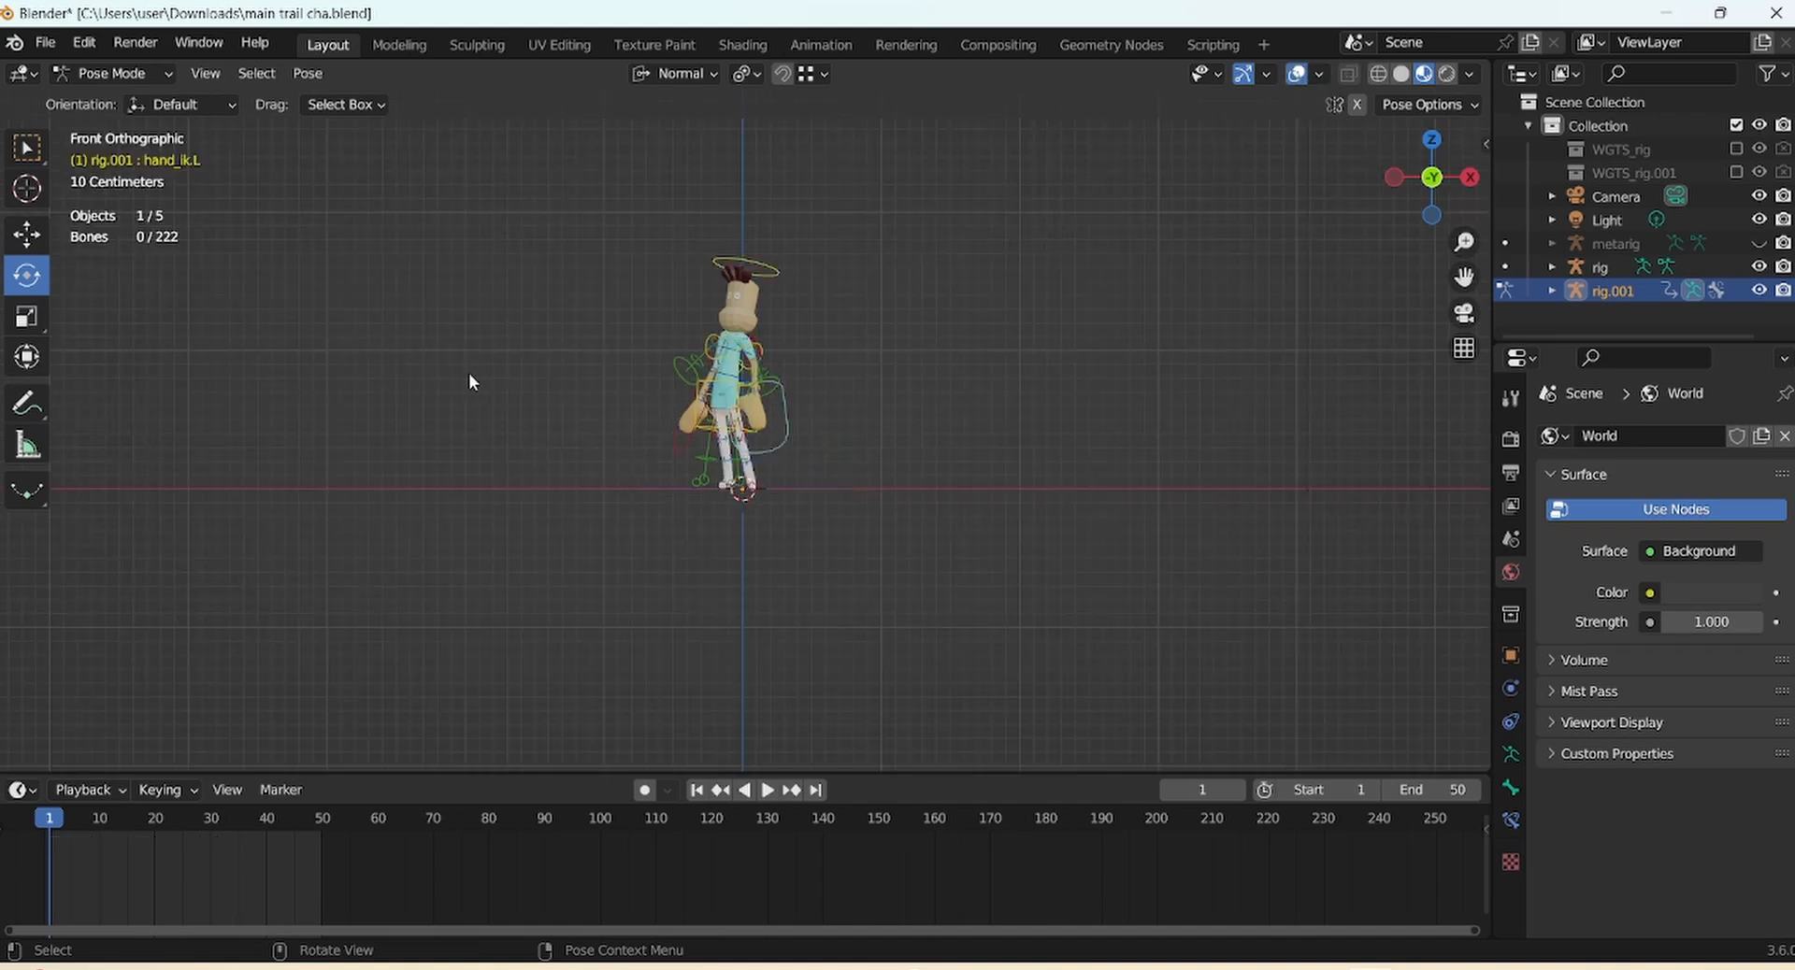
pyautogui.moveTo(1466, 243)
pyautogui.mouseDown()
pyautogui.moveTo(1436, 201)
pyautogui.moveTo(1454, 285)
pyautogui.mouseUp()
pyautogui.moveTo(33, 408); pyautogui.dragTo(126, 417)
pyautogui.click(127, 417)
pyautogui.moveTo(778, 208); pyautogui.dragTo(705, 357)
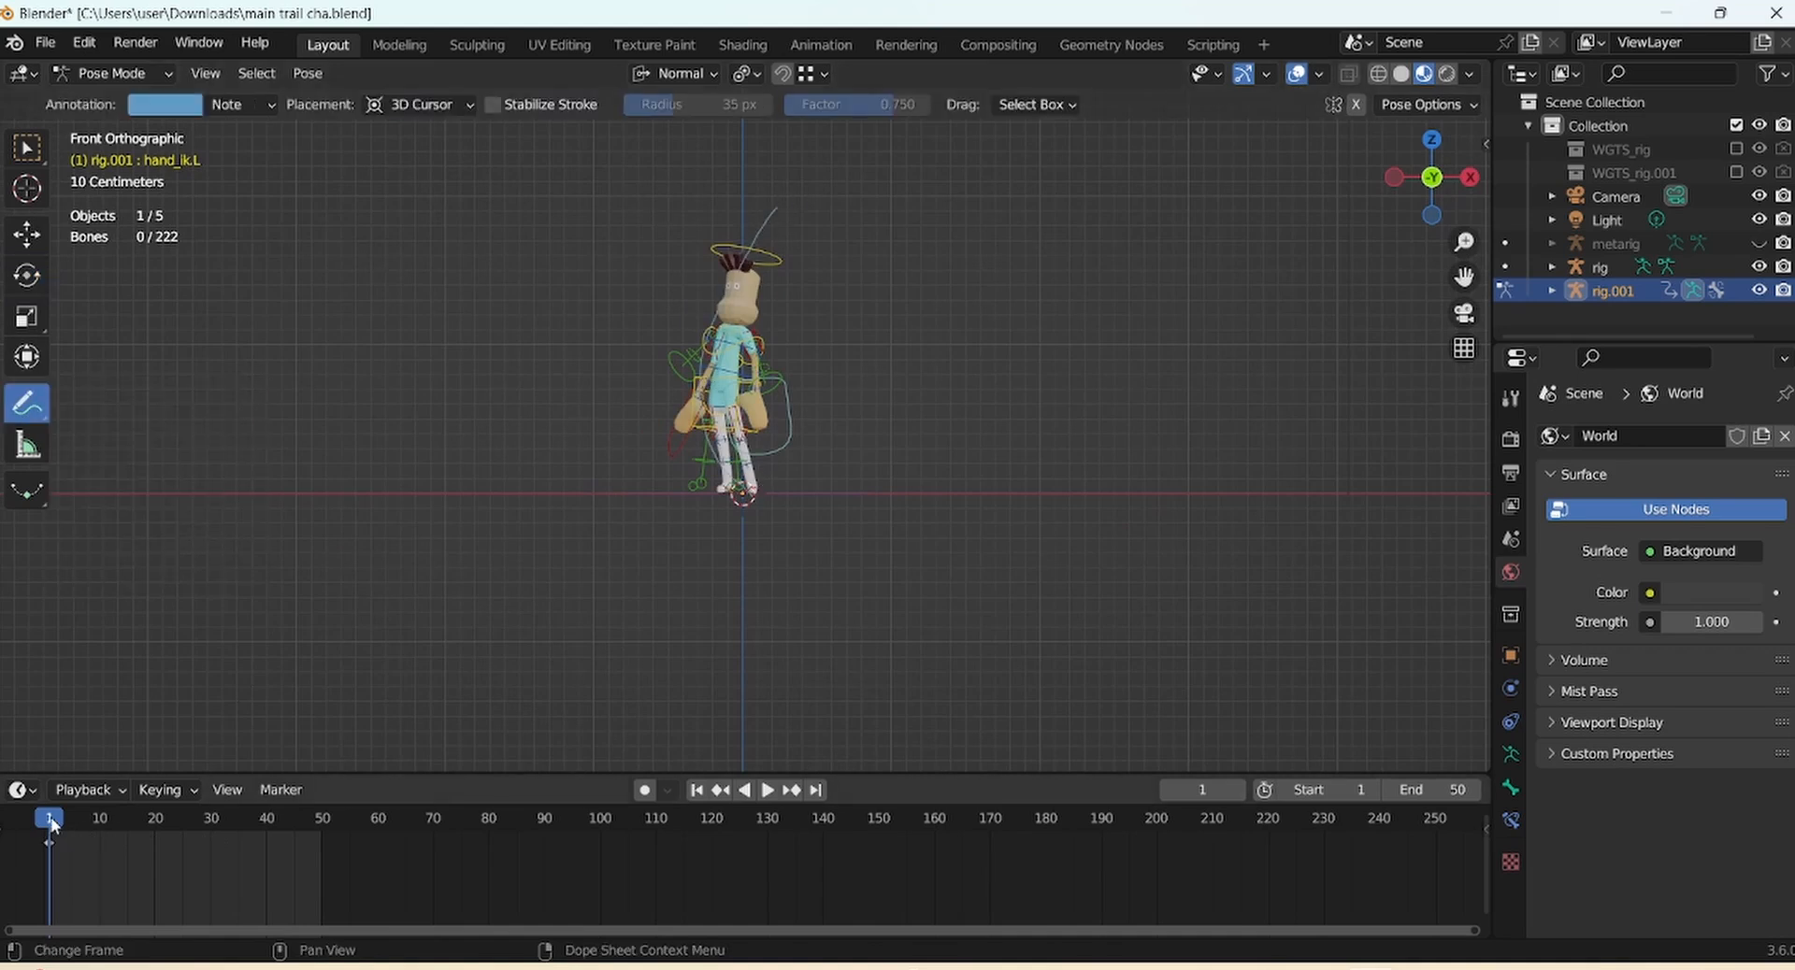
# Play the animation and scrub through the overshoot frames around 25 to 31 to review the notes
pyautogui.press('space')
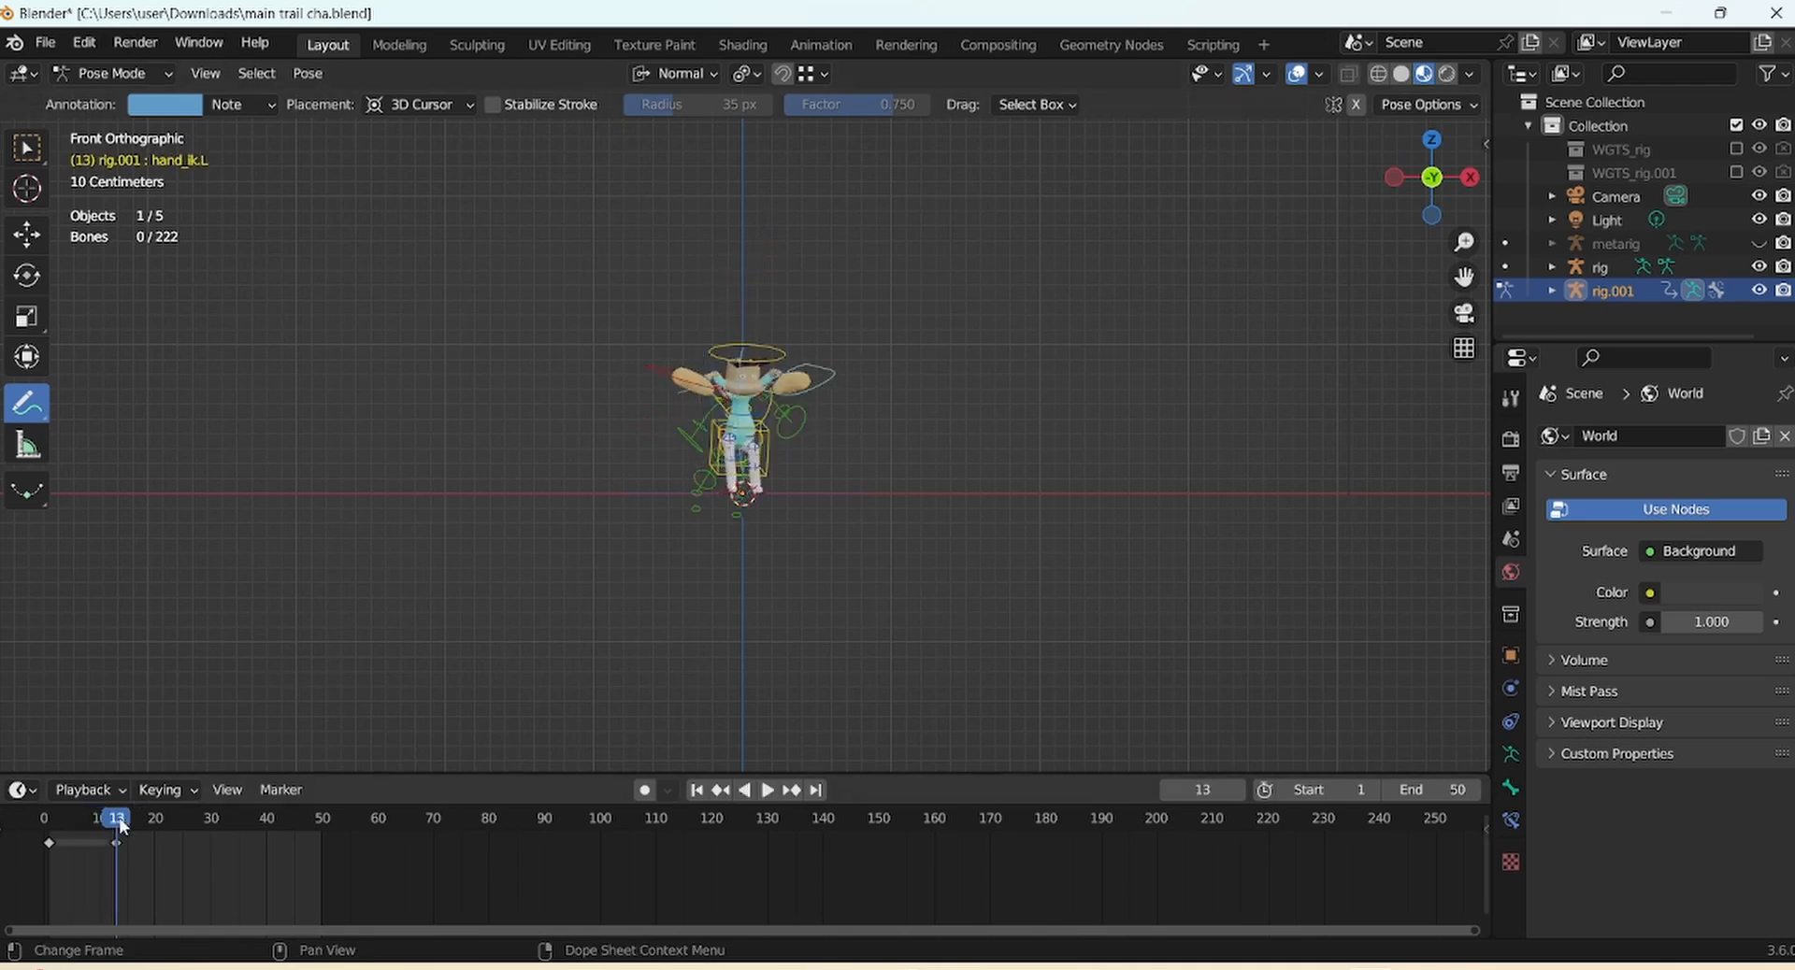
pyautogui.moveTo(116, 818); pyautogui.dragTo(182, 817)
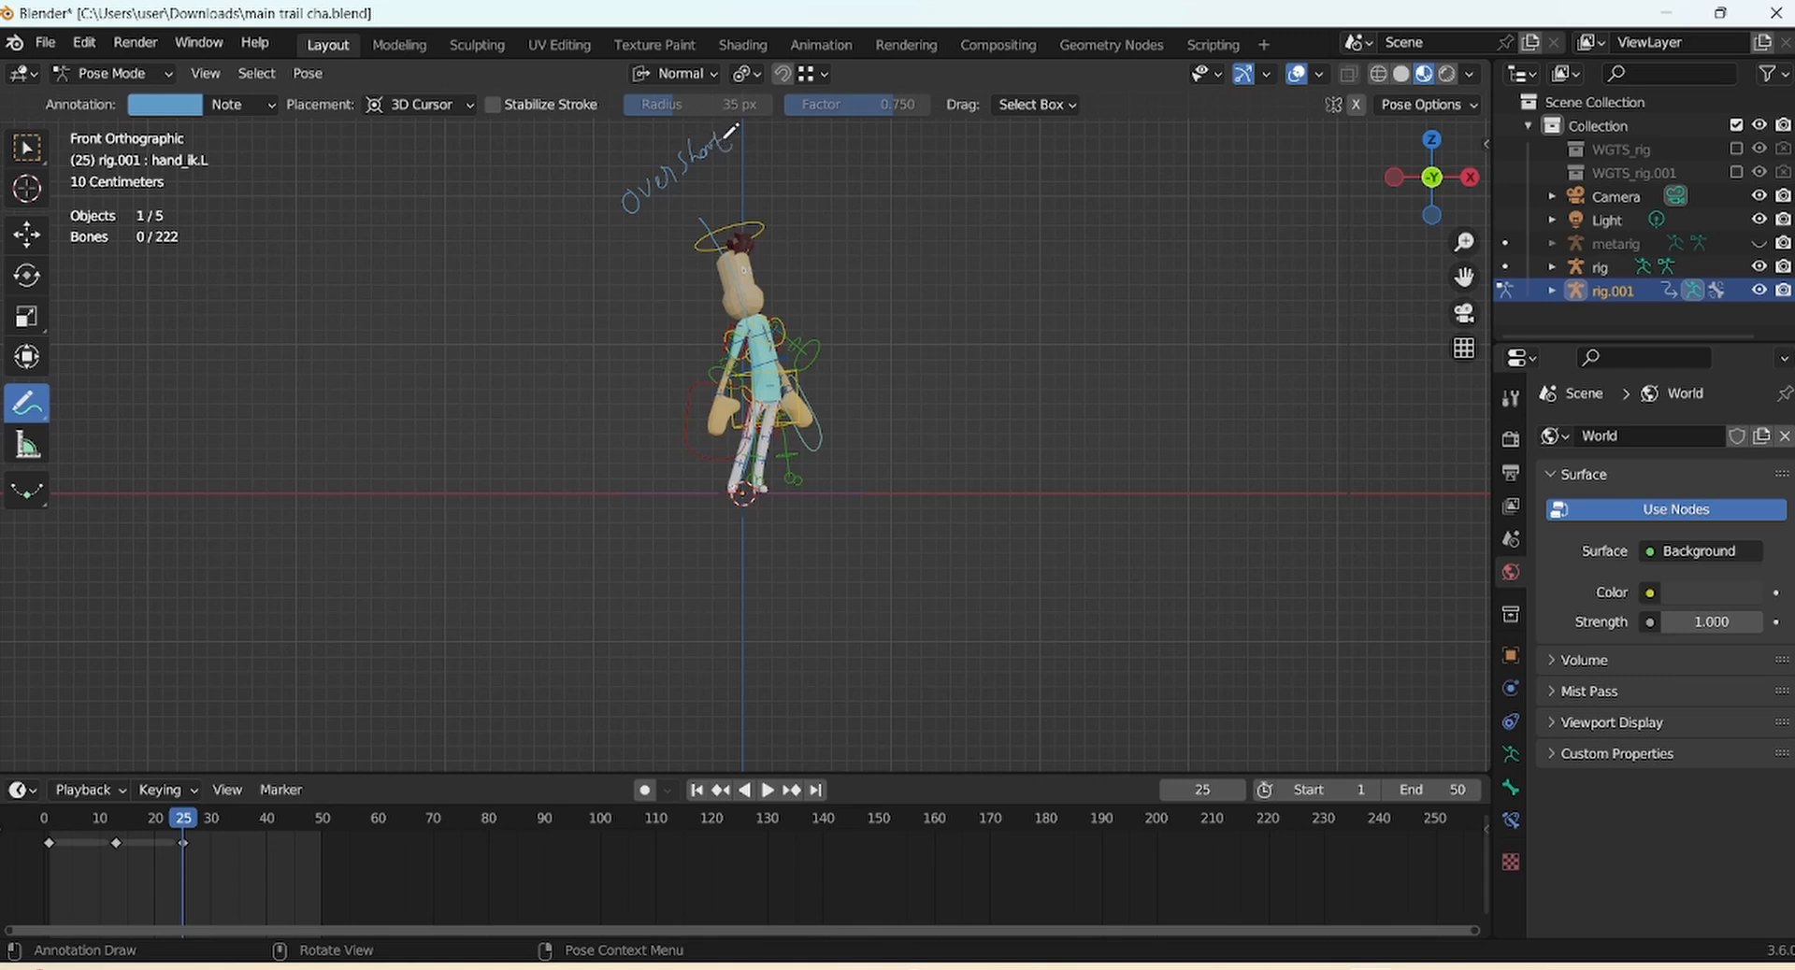
pyautogui.press('Right')
pyautogui.press('Right')
pyautogui.press('Right')
pyautogui.press('Right')
pyautogui.press('Right')
pyautogui.press('Right')
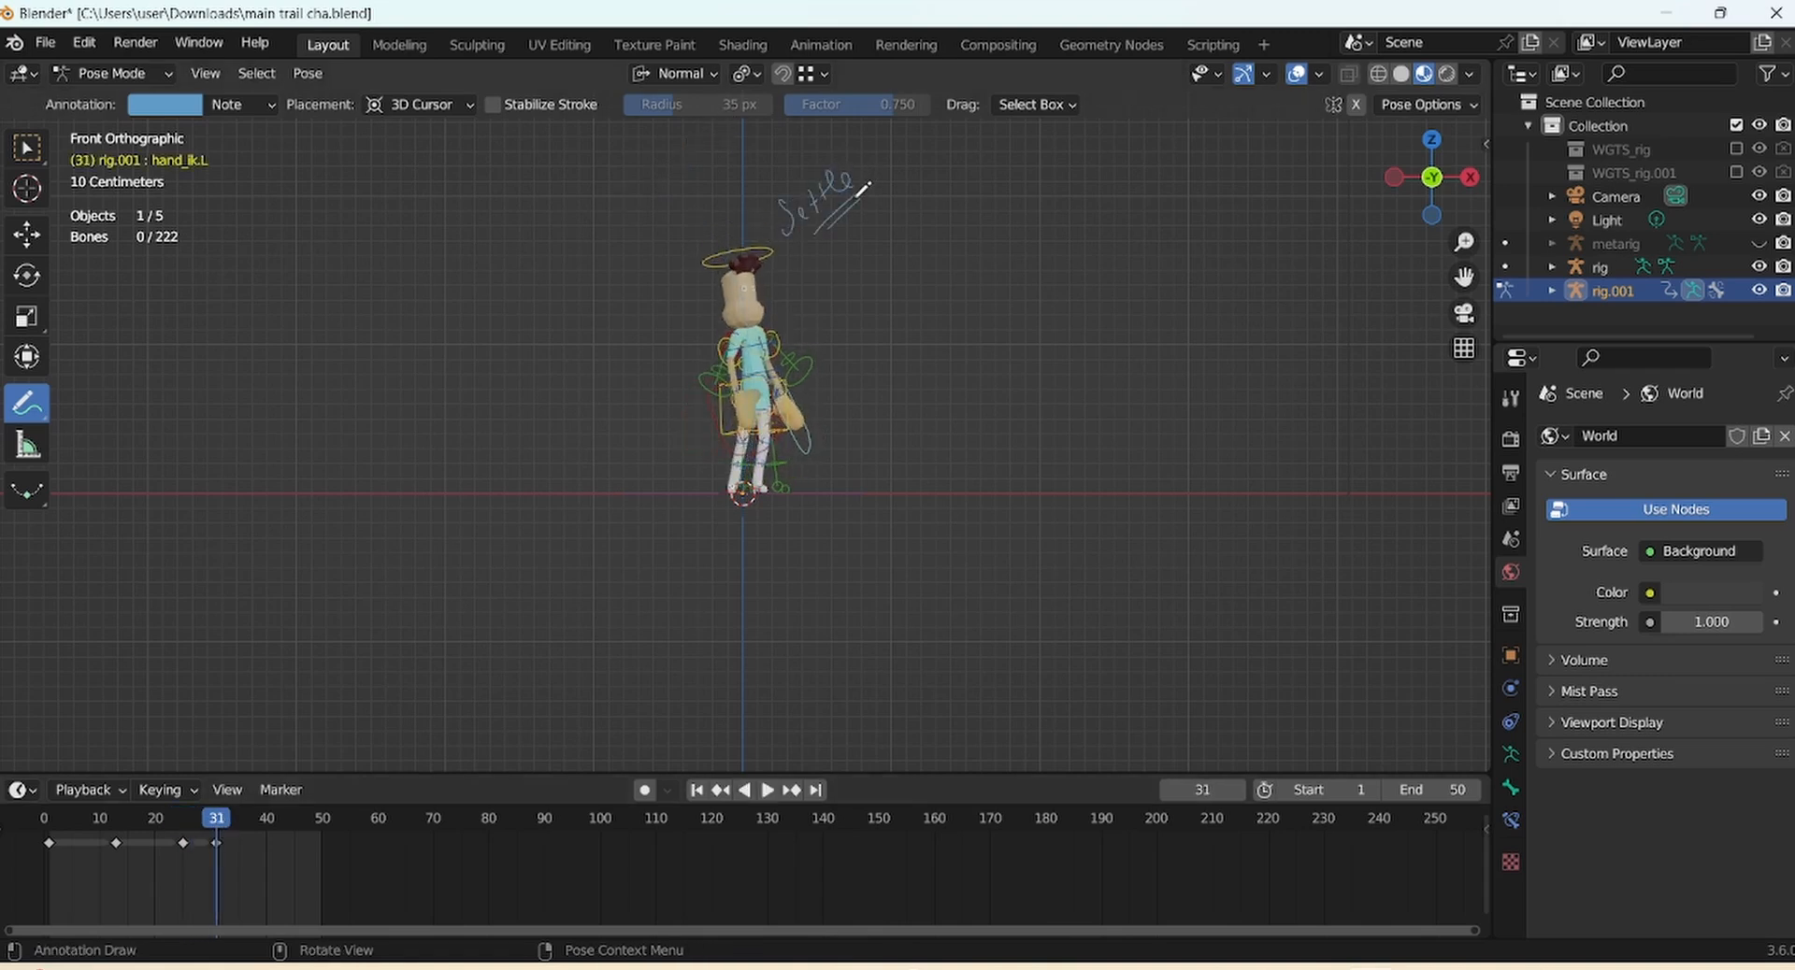
pyautogui.moveTo(212, 856); pyautogui.dragTo(151, 783)
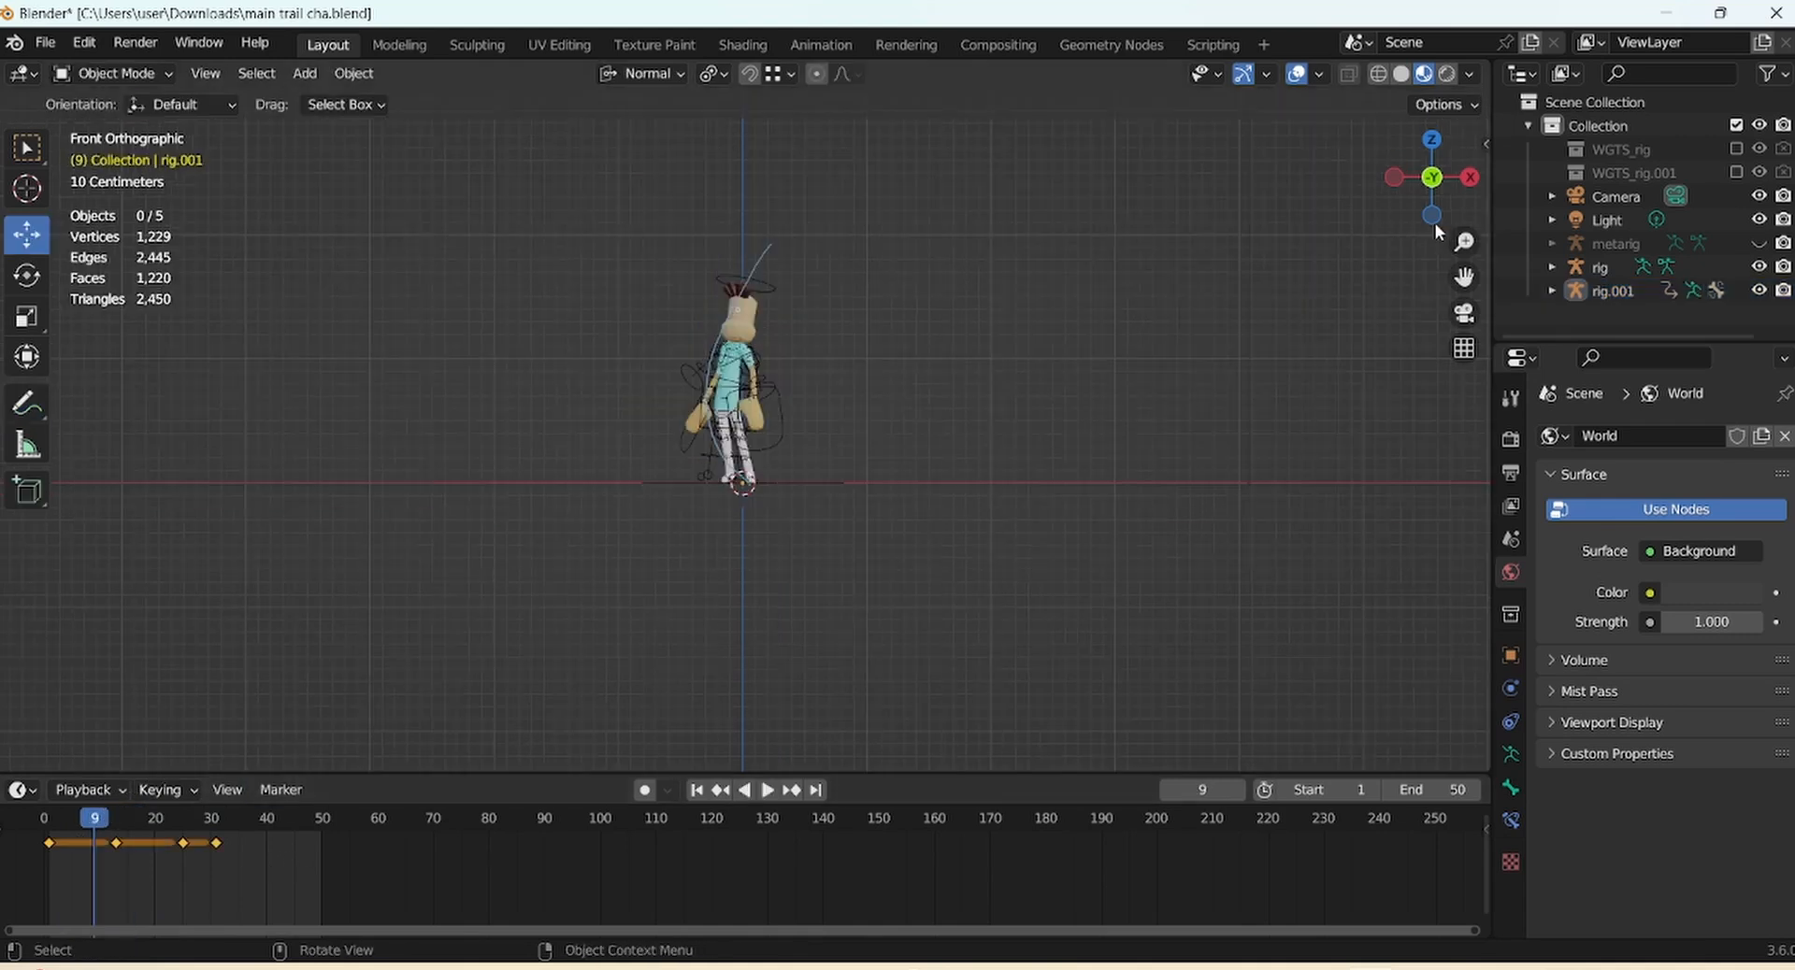
# Add a plane mesh under the character, scale it by 8, and view it from ground level
pyautogui.moveTo(1461, 243); pyautogui.dragTo(1463, 227)
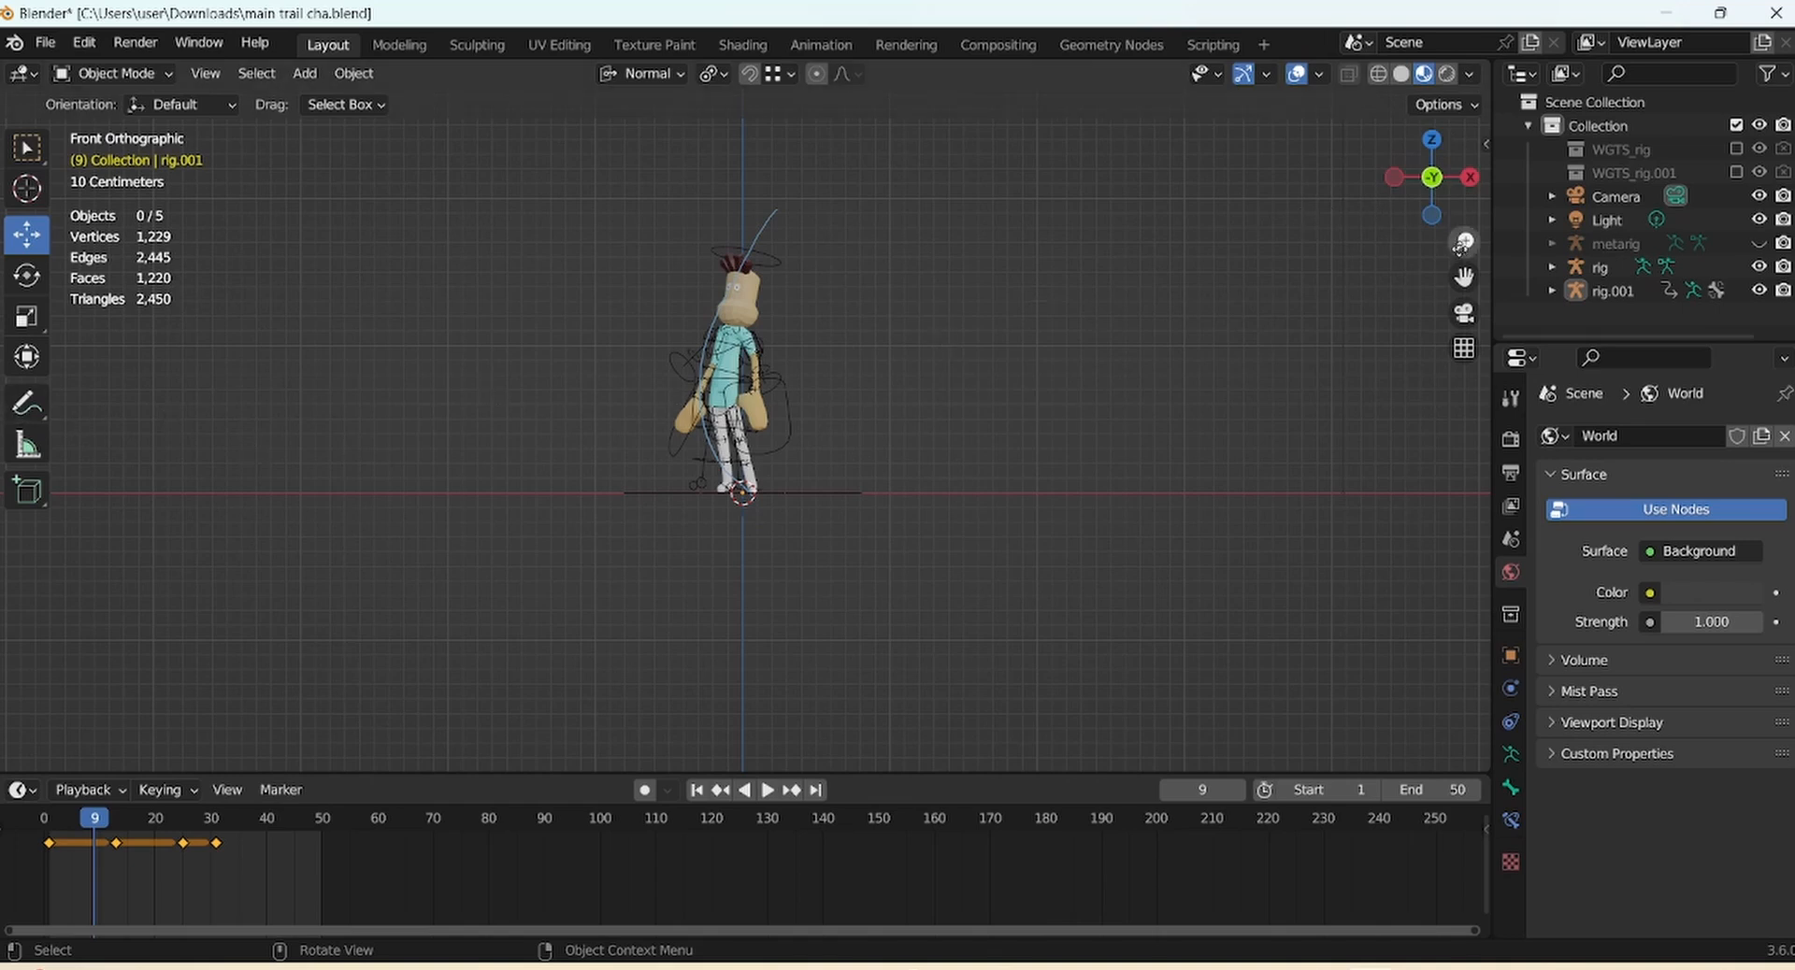
pyautogui.moveTo(1435, 192); pyautogui.dragTo(1438, 230)
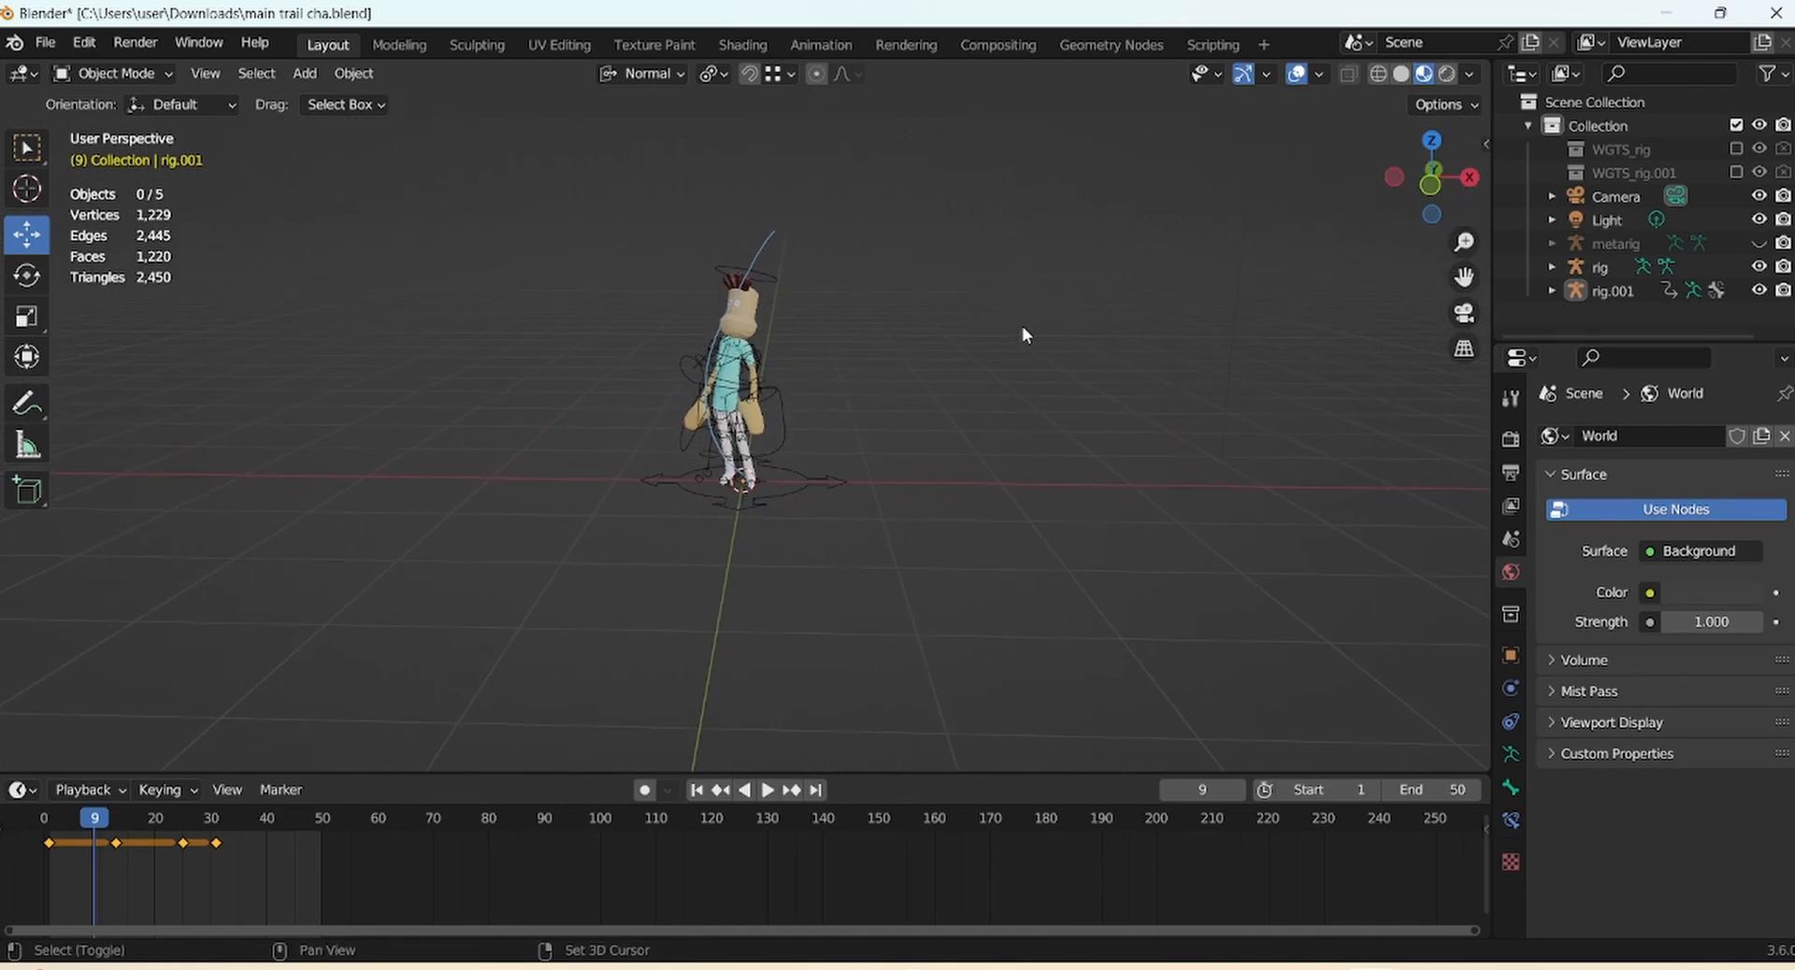
pyautogui.hotkey('shift', 'a')
pyautogui.click(1130, 329)
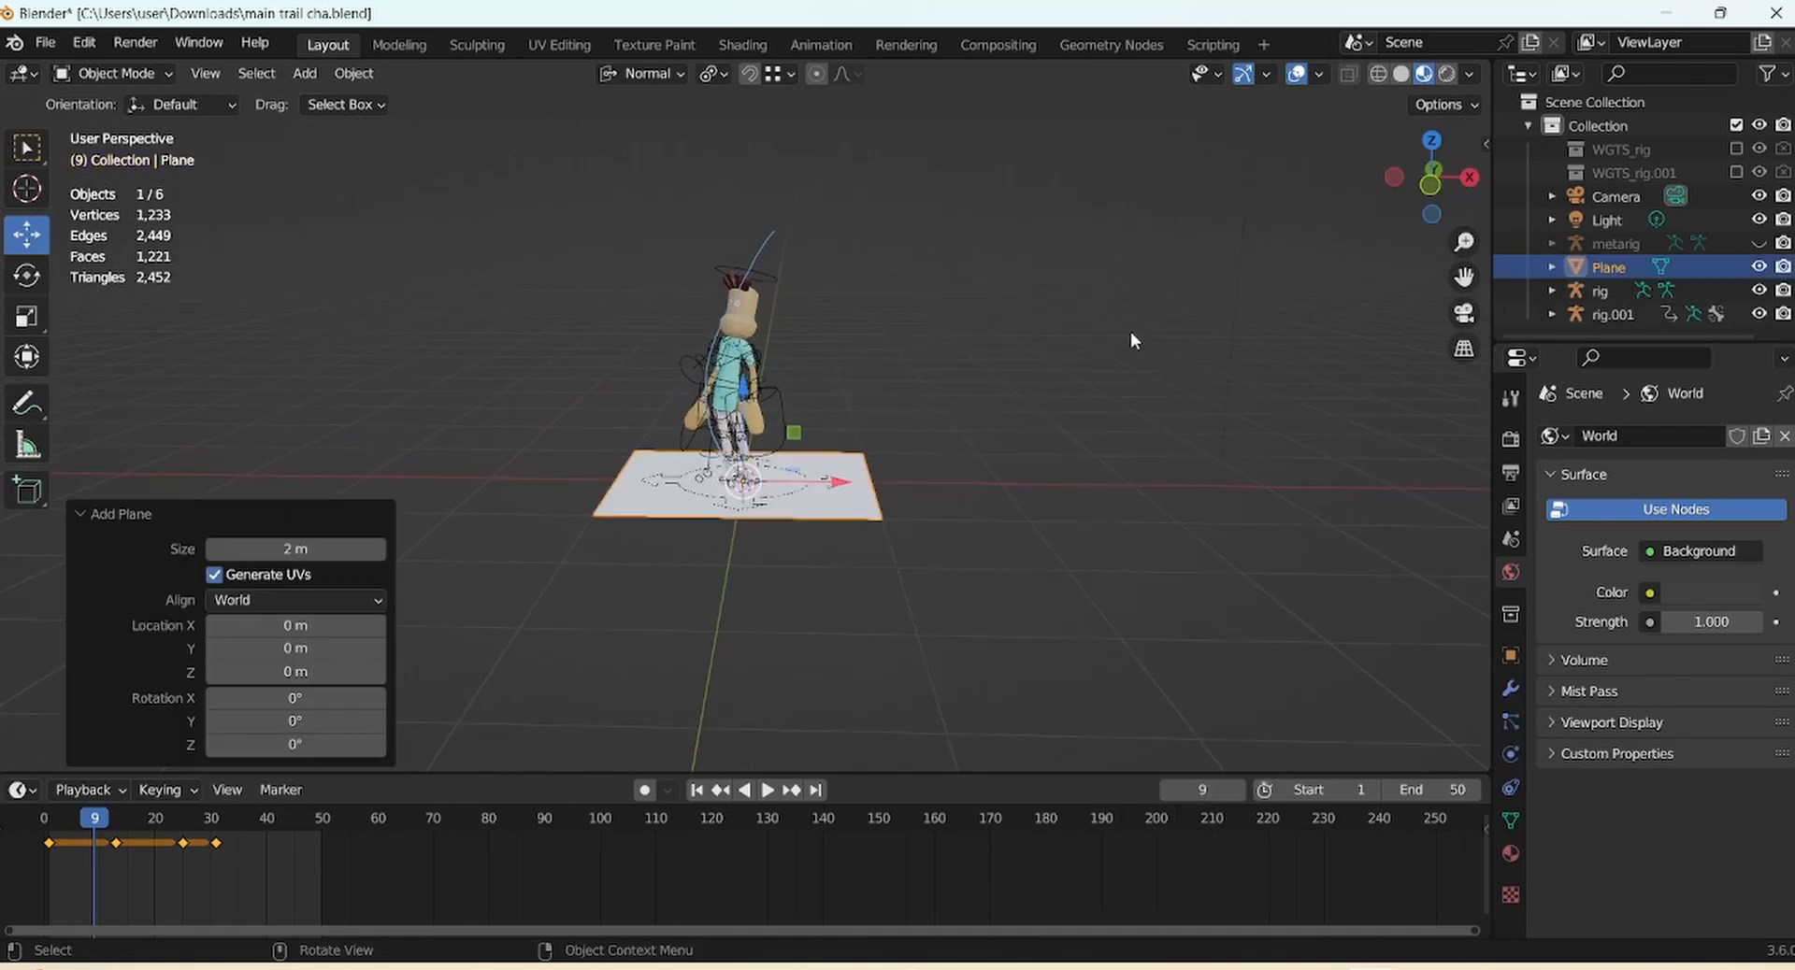
pyautogui.press('s')
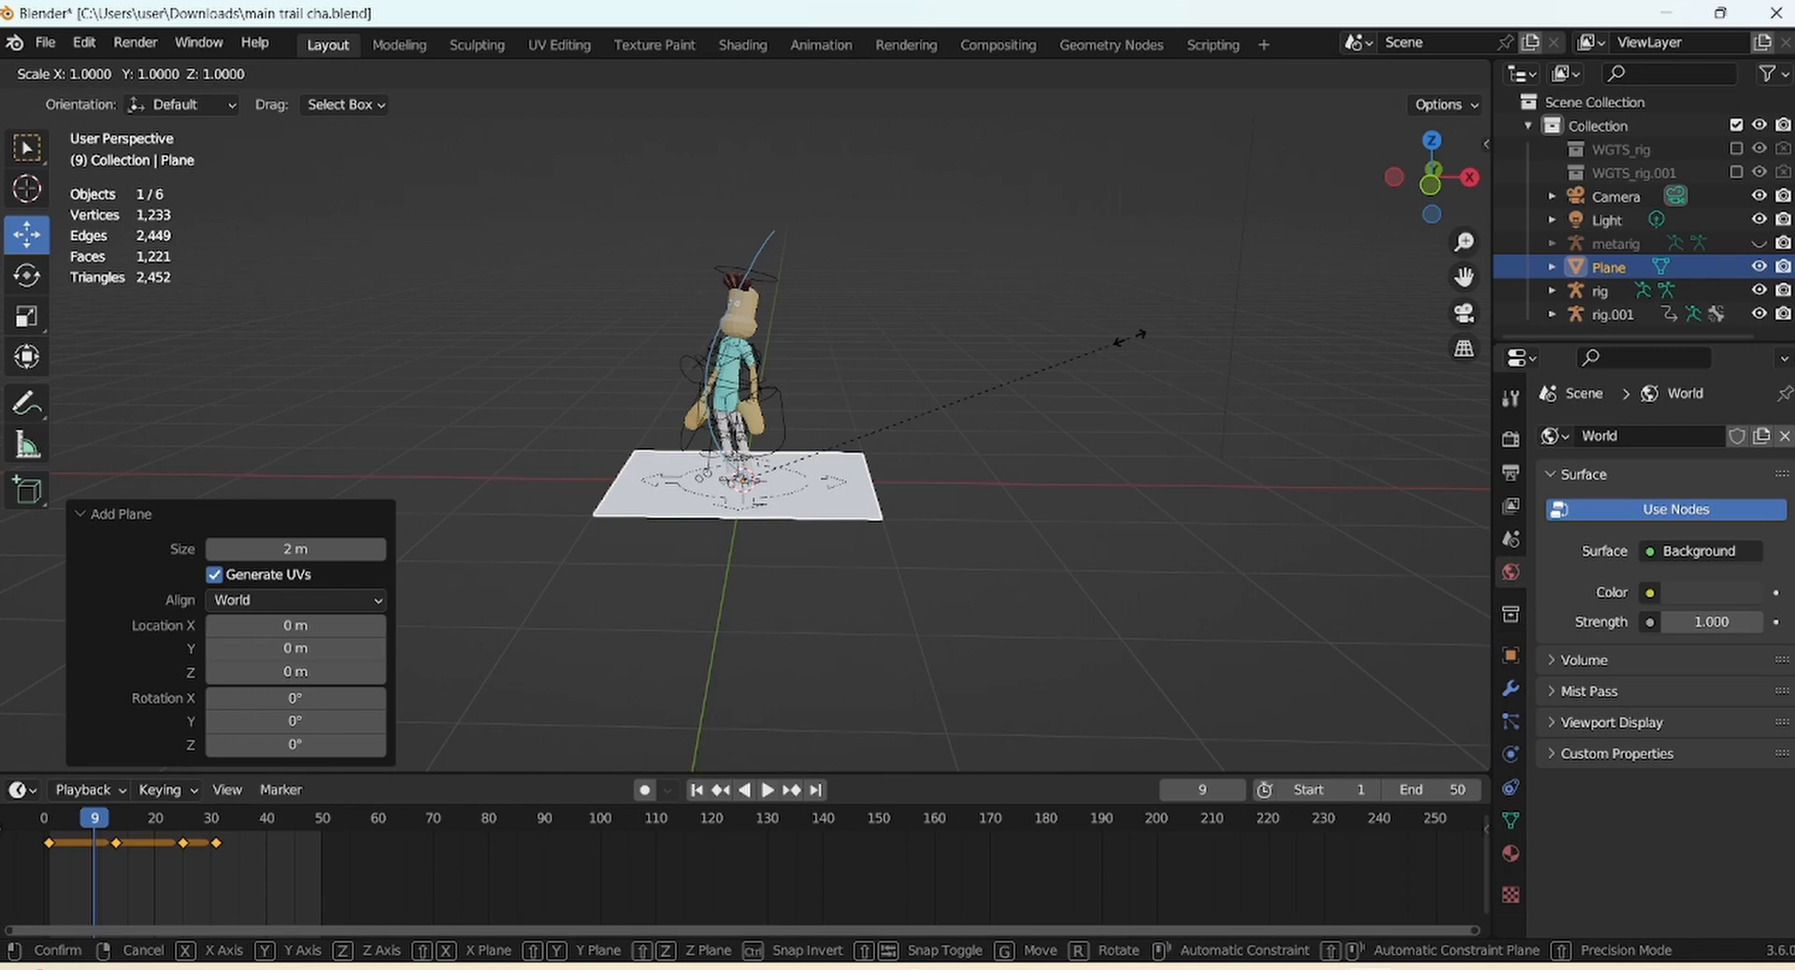
pyautogui.write('8')
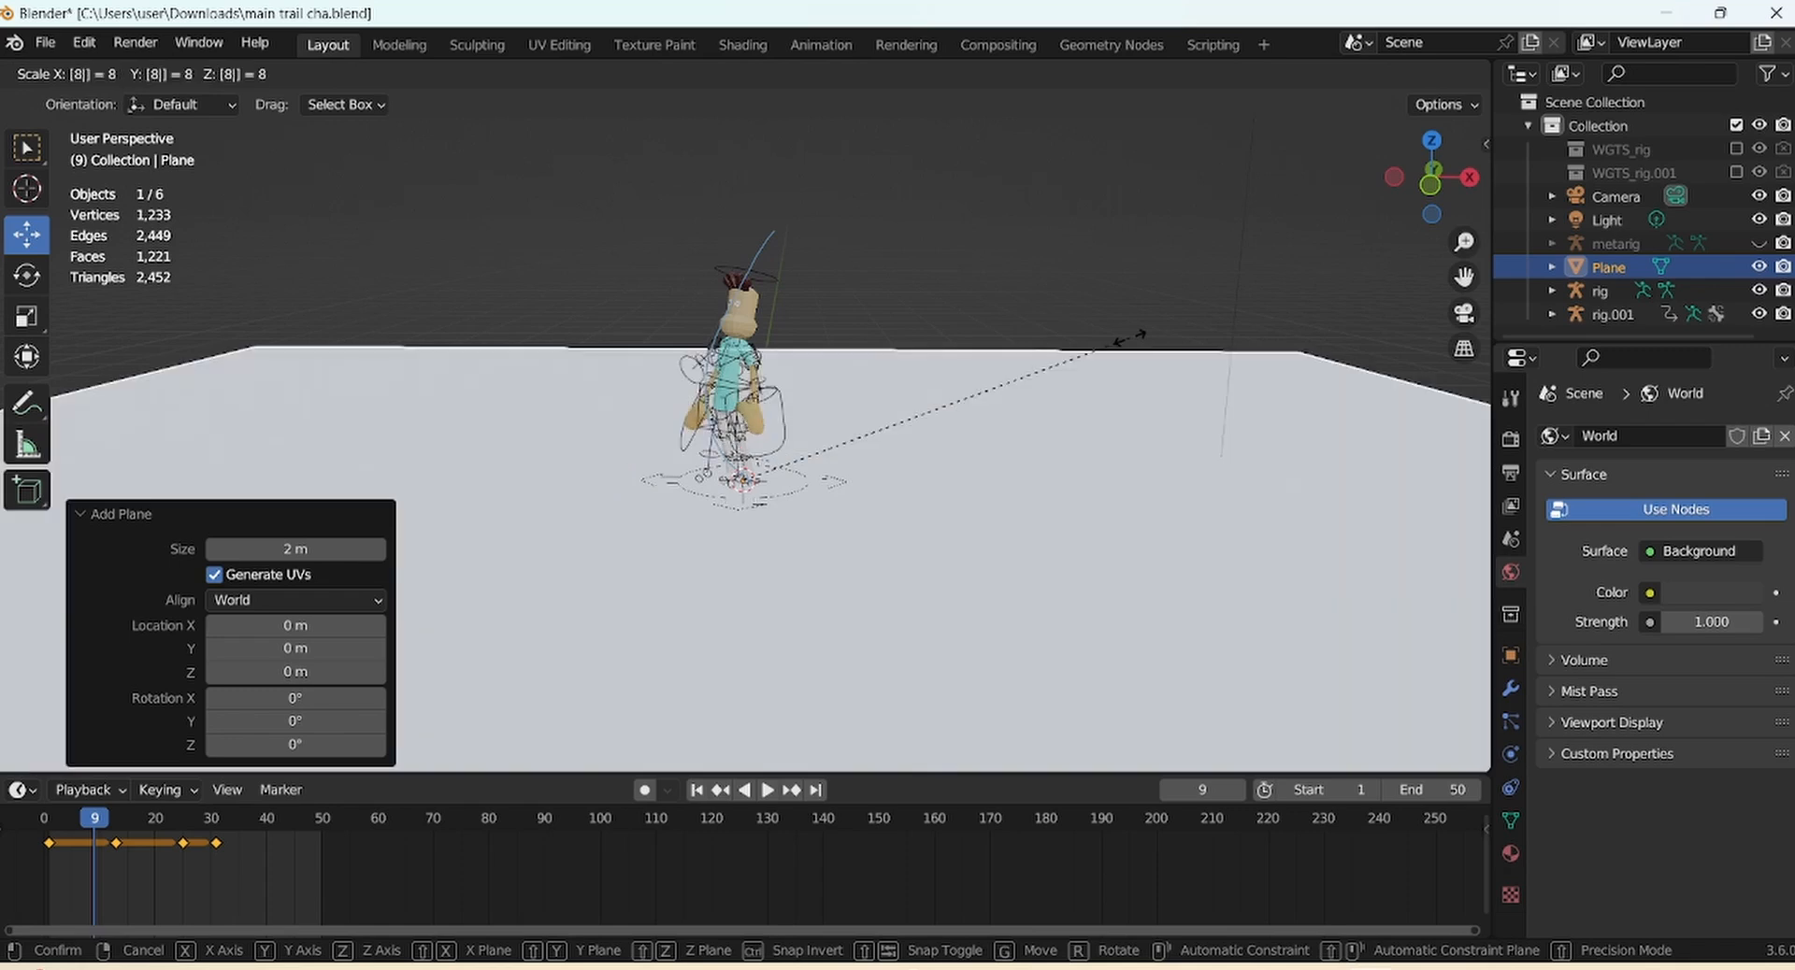
pyautogui.press('Return')
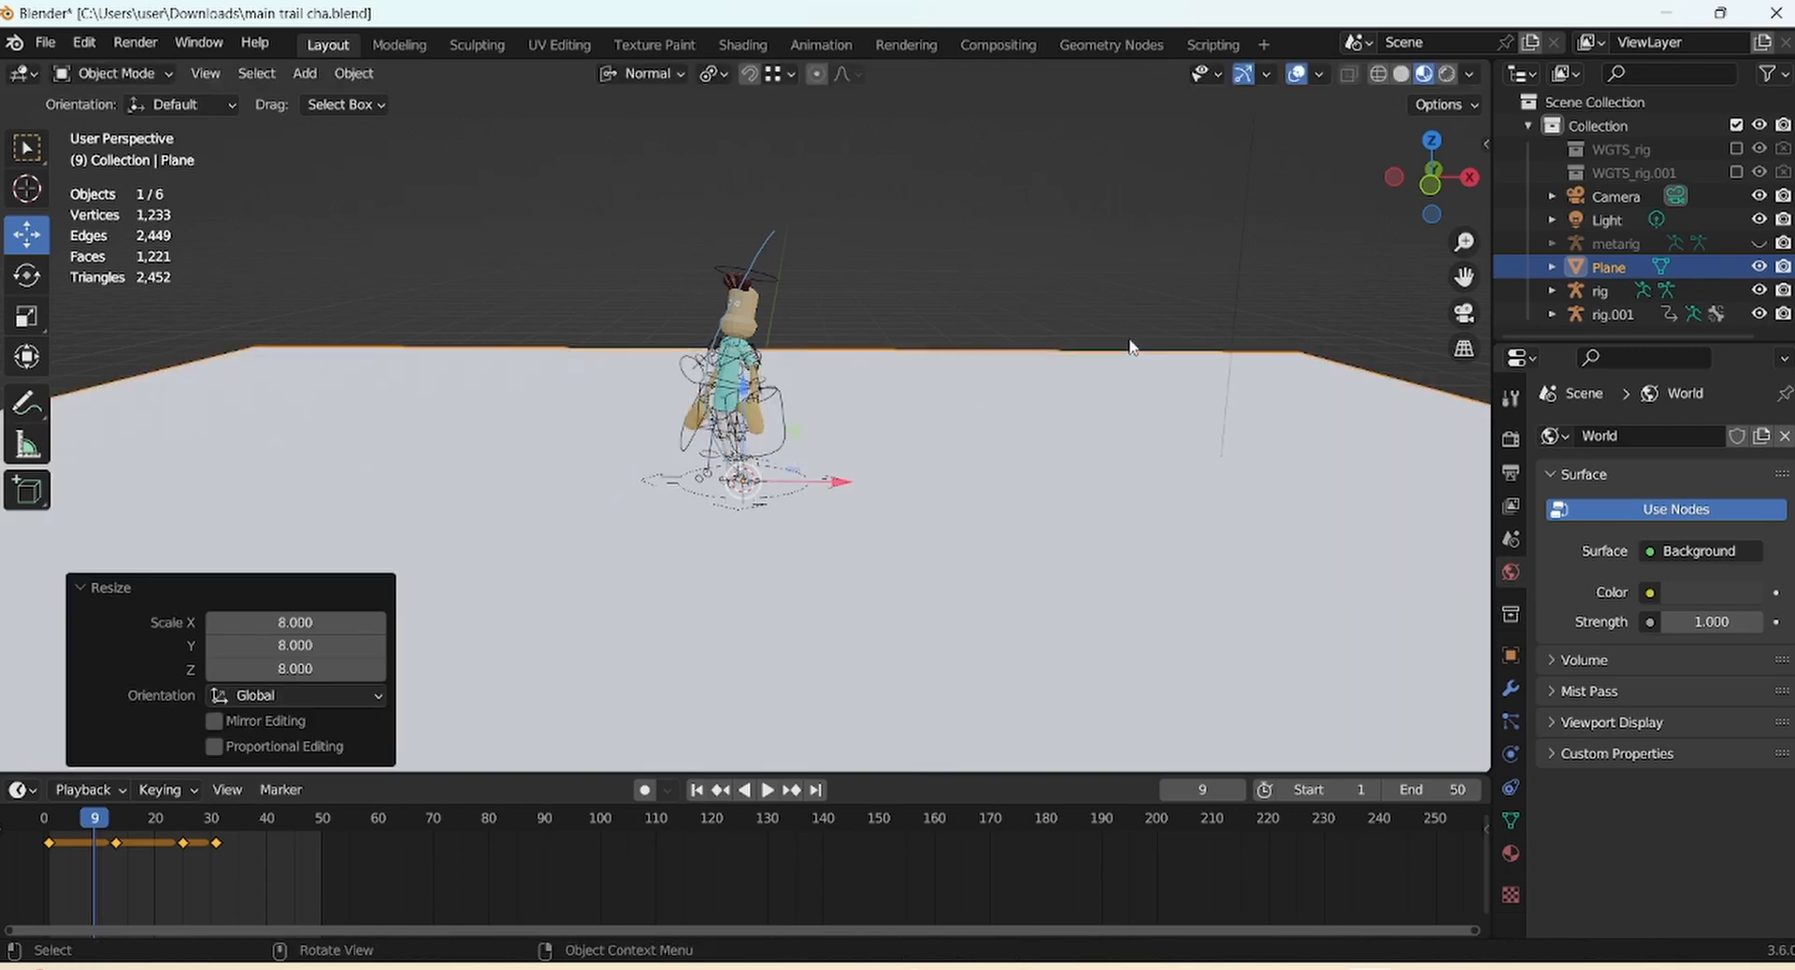
pyautogui.click(1149, 262)
pyautogui.moveTo(1438, 191); pyautogui.dragTo(1483, 126)
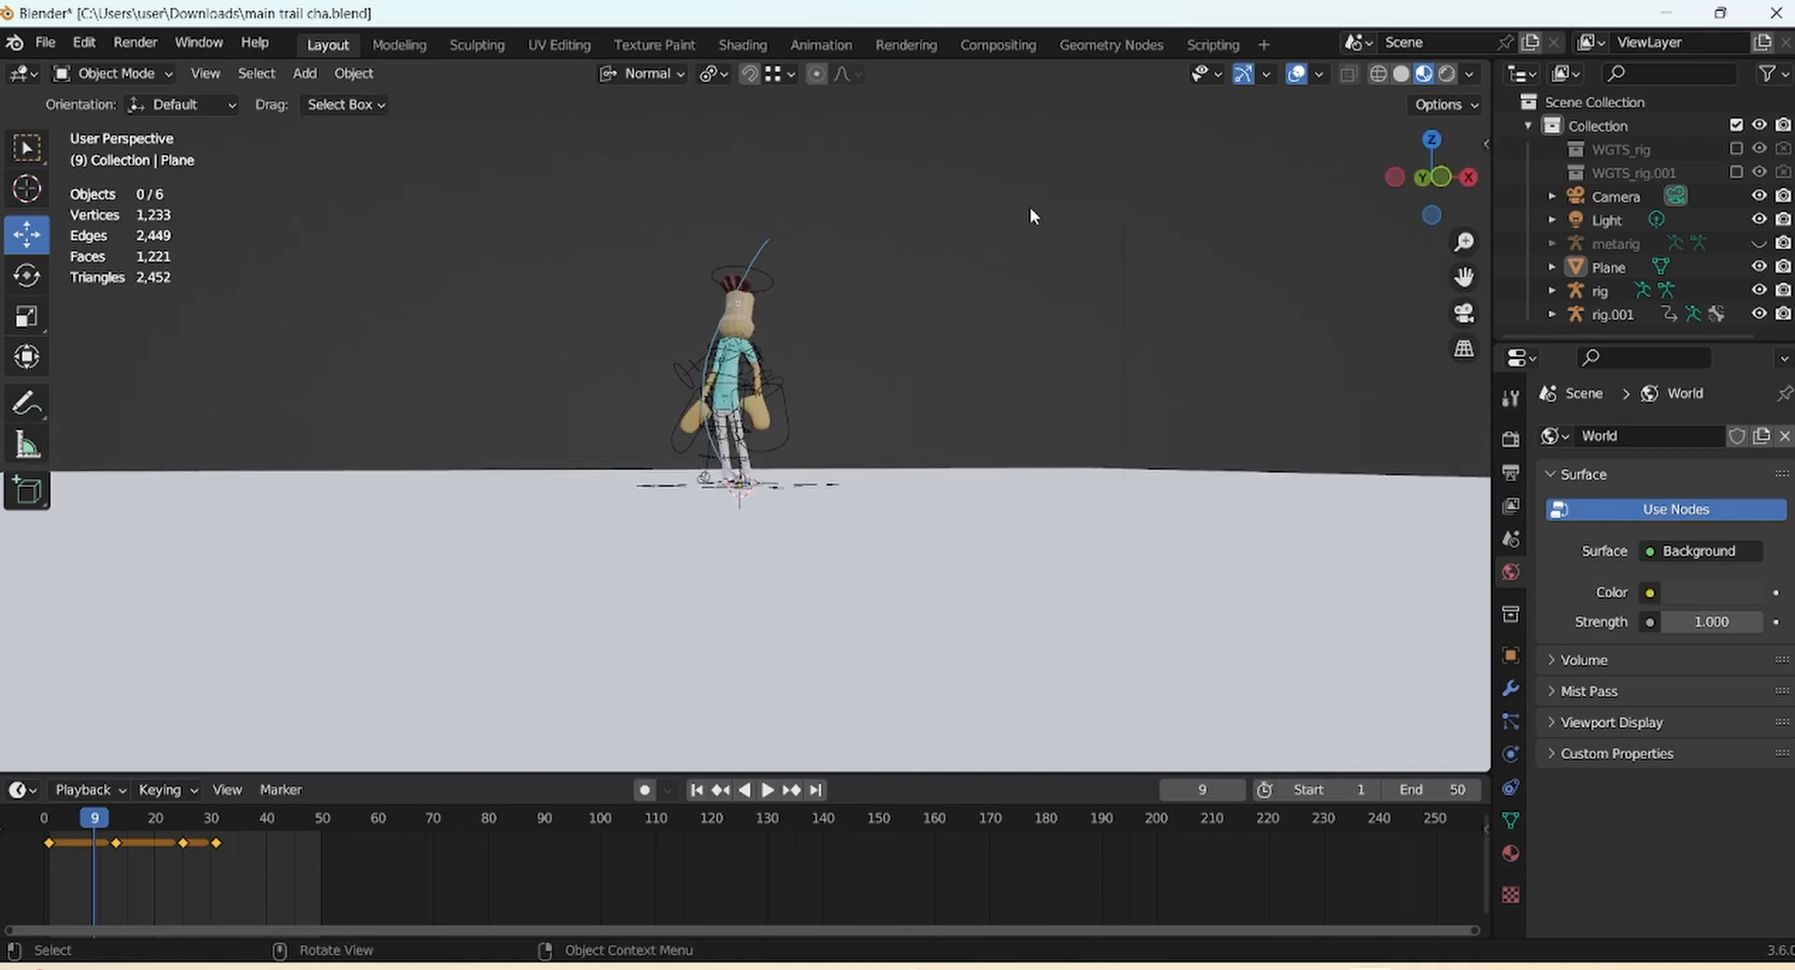
# Align the scene camera to the current viewpoint and hide the viewport overlays
pyautogui.click(1630, 199)
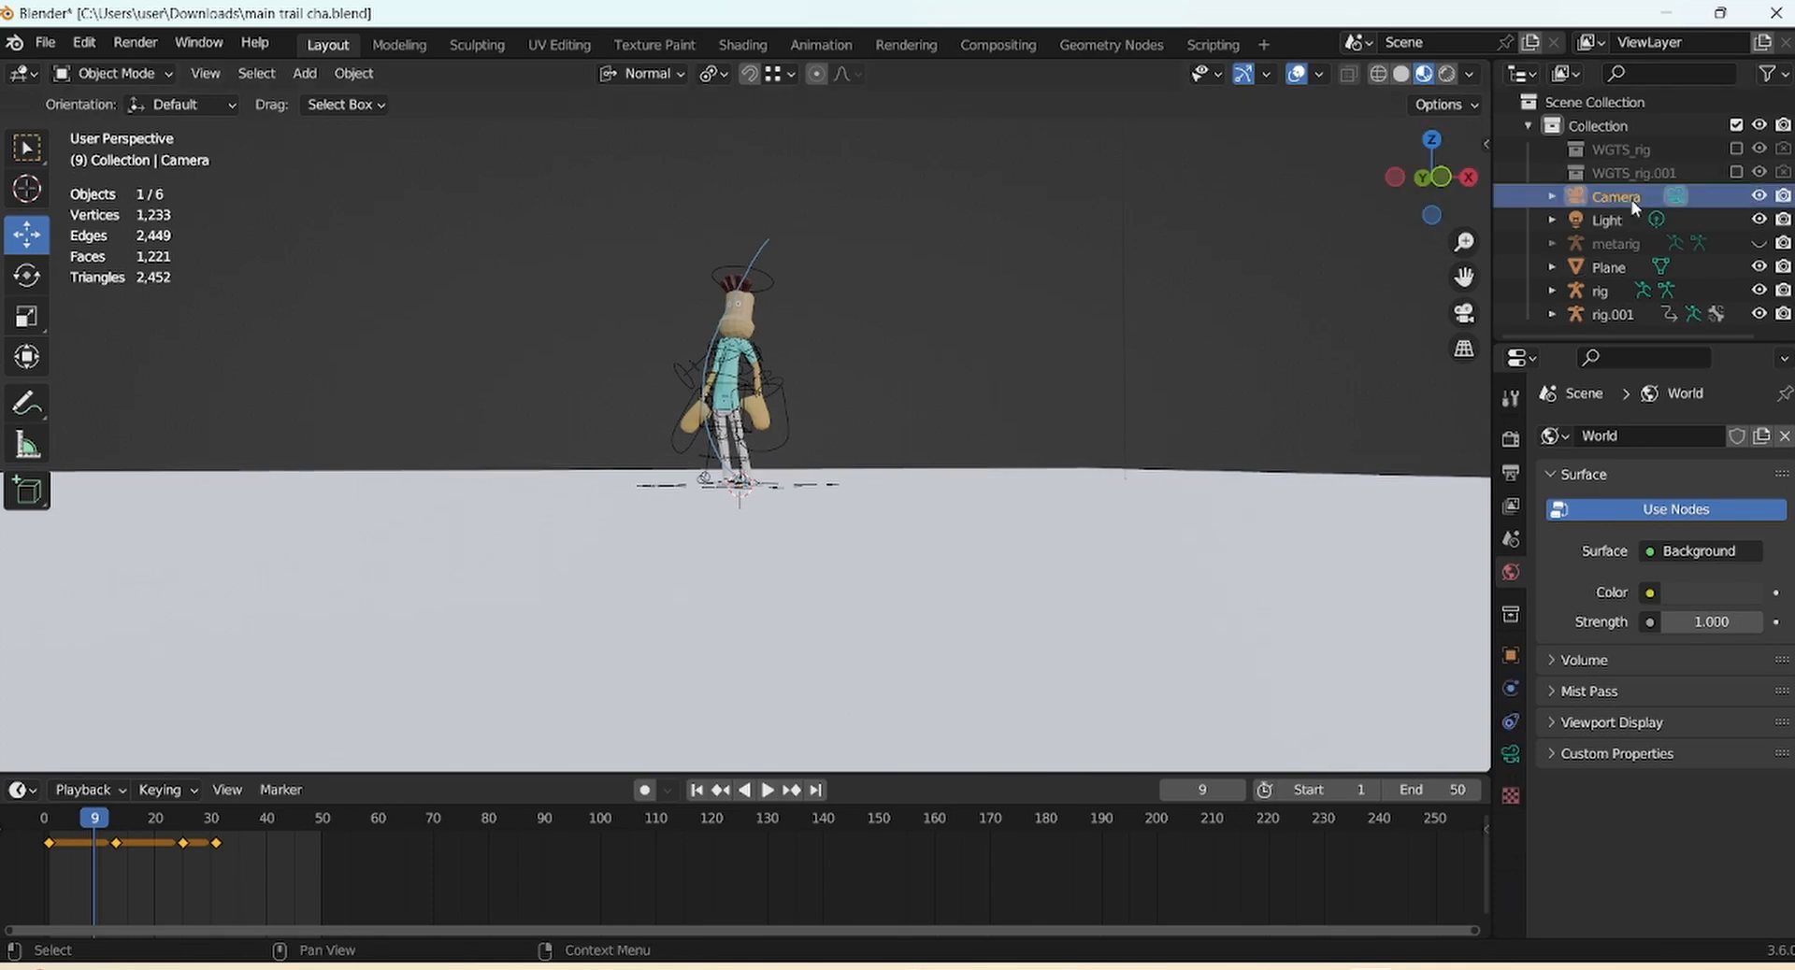
pyautogui.click(209, 75)
pyautogui.moveTo(250, 415)
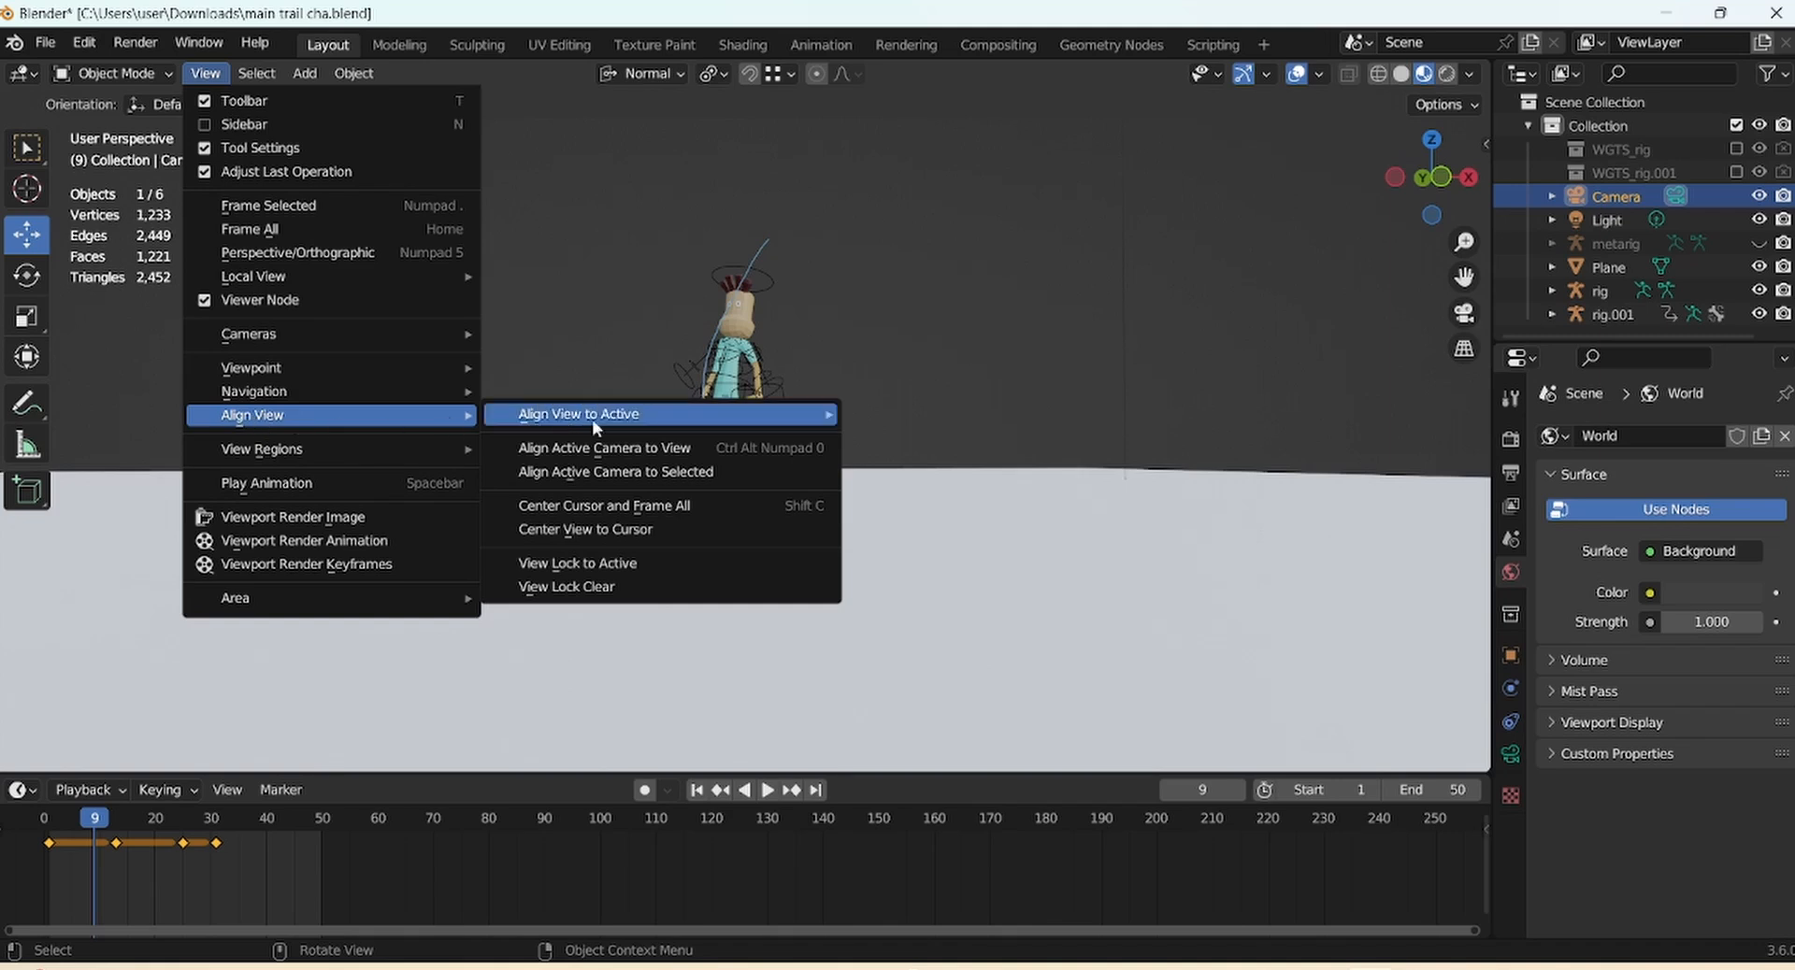
pyautogui.click(602, 447)
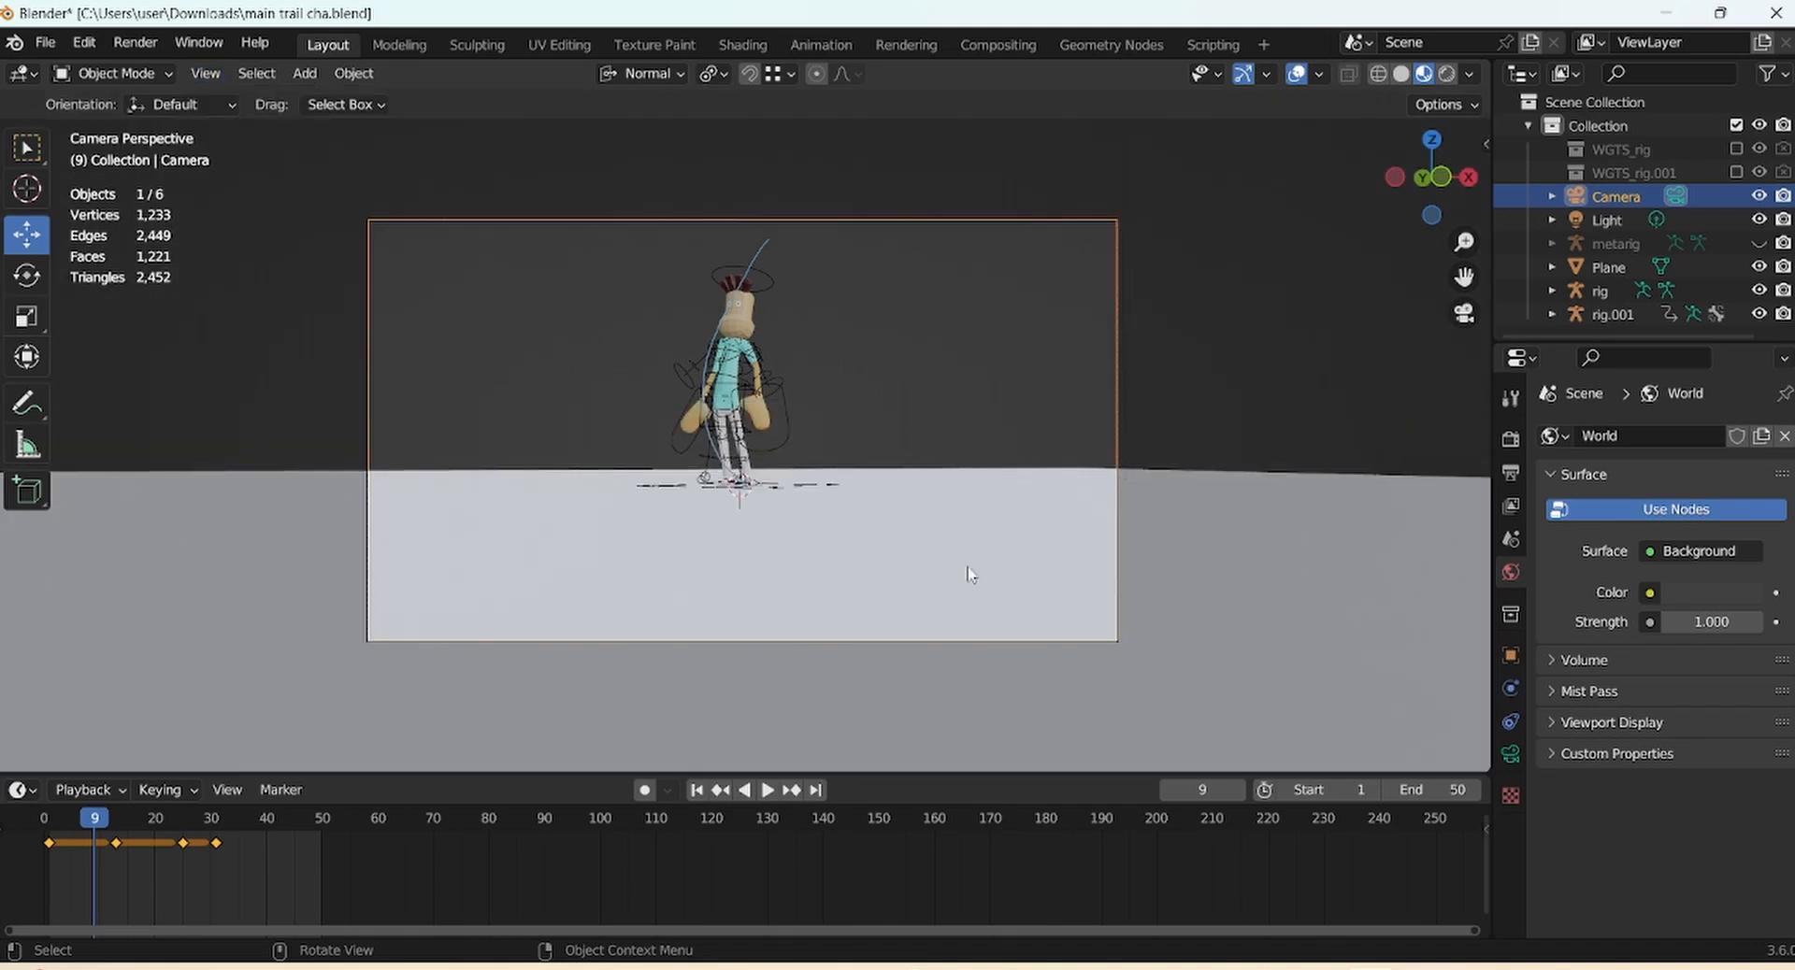
pyautogui.click(1297, 74)
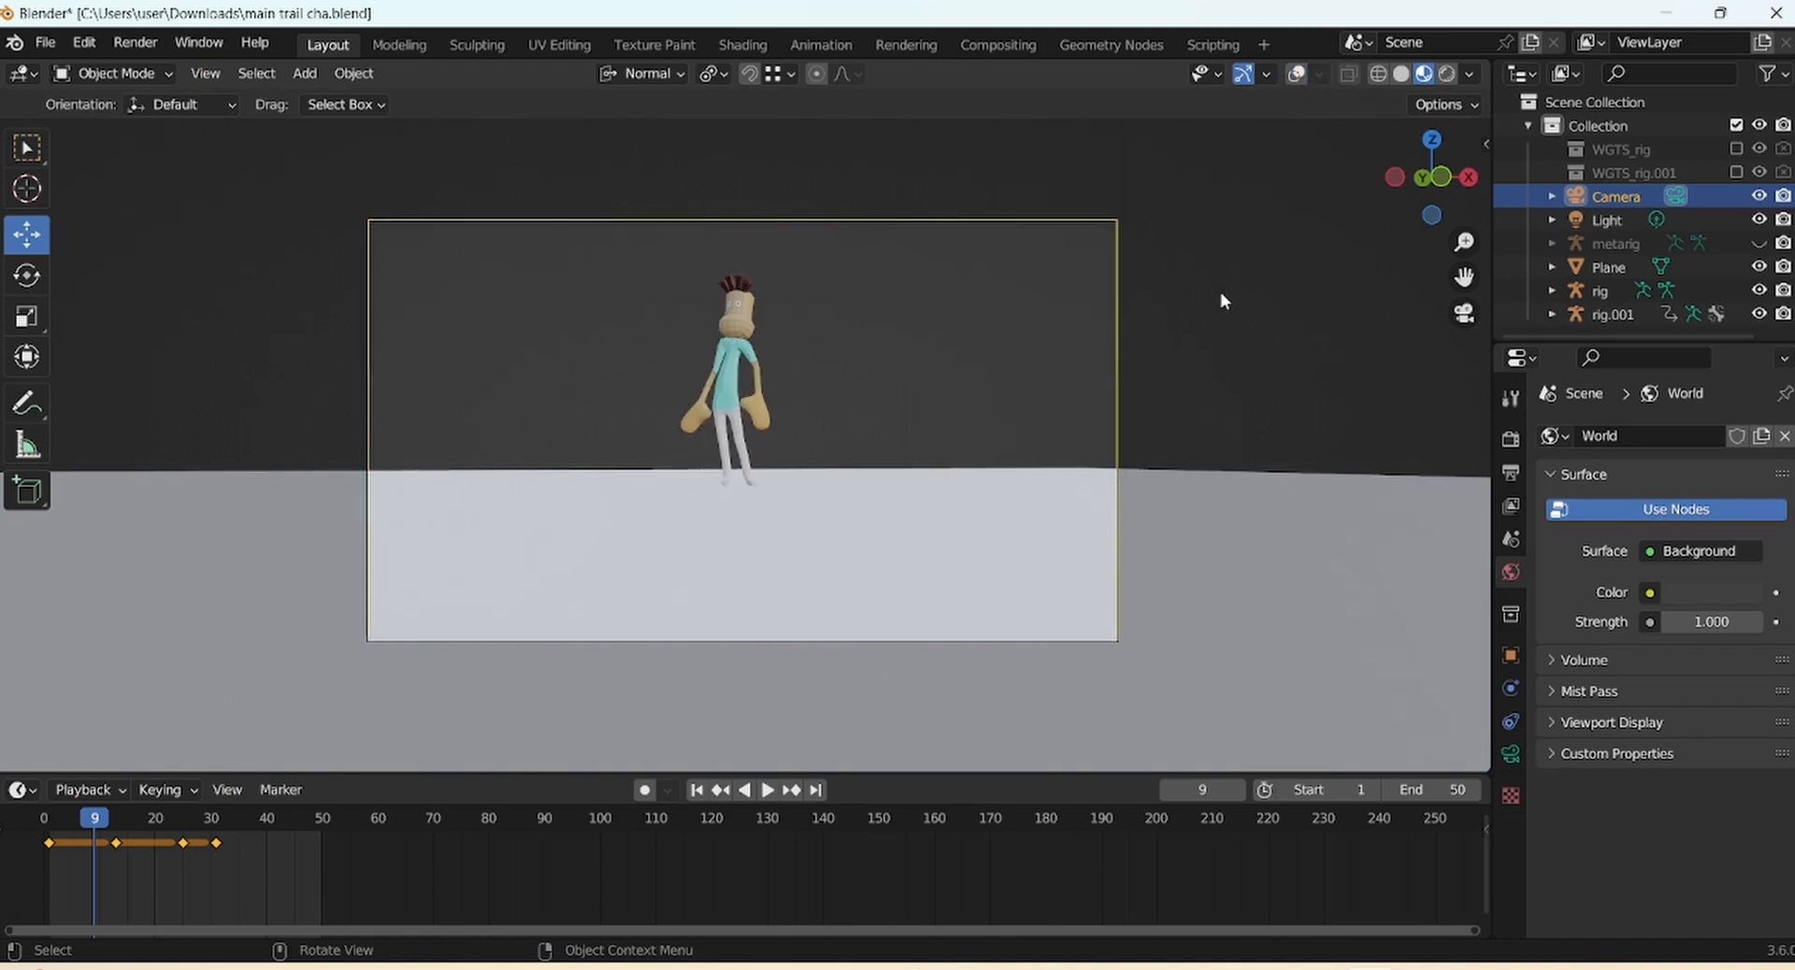
# Give the ground plane a new pale blue-grey material, then play the animation from frame 1
pyautogui.click(1259, 583)
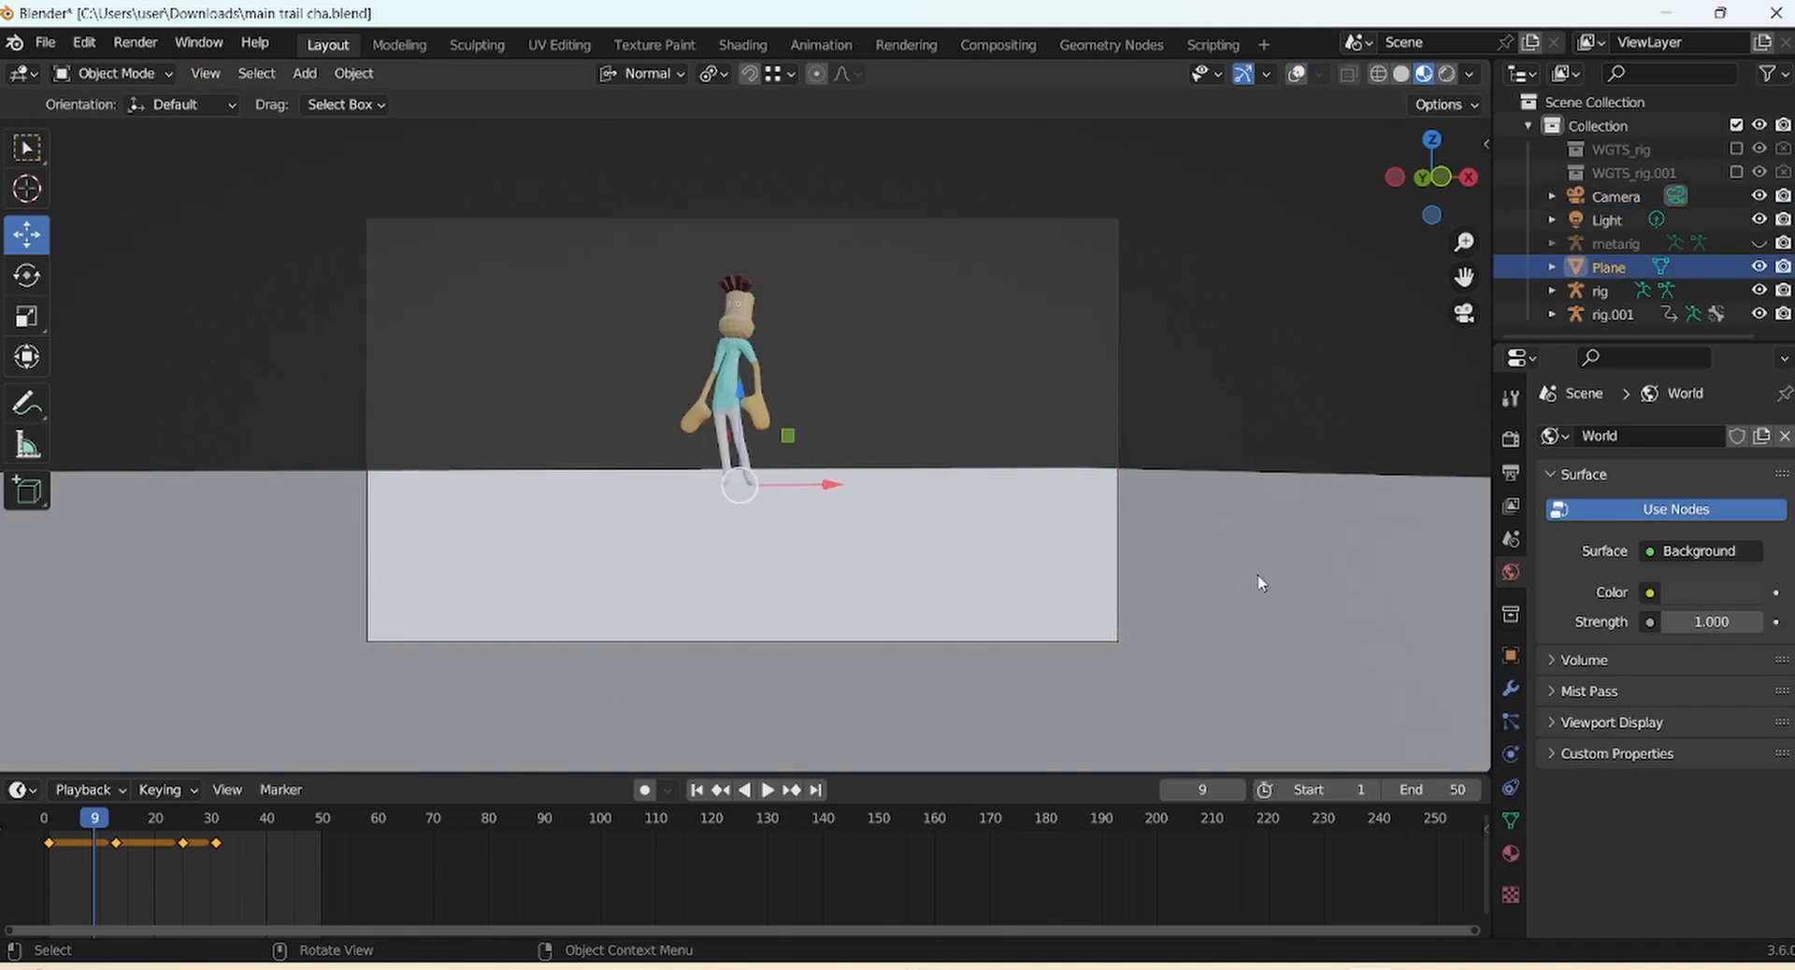
pyautogui.click(1510, 851)
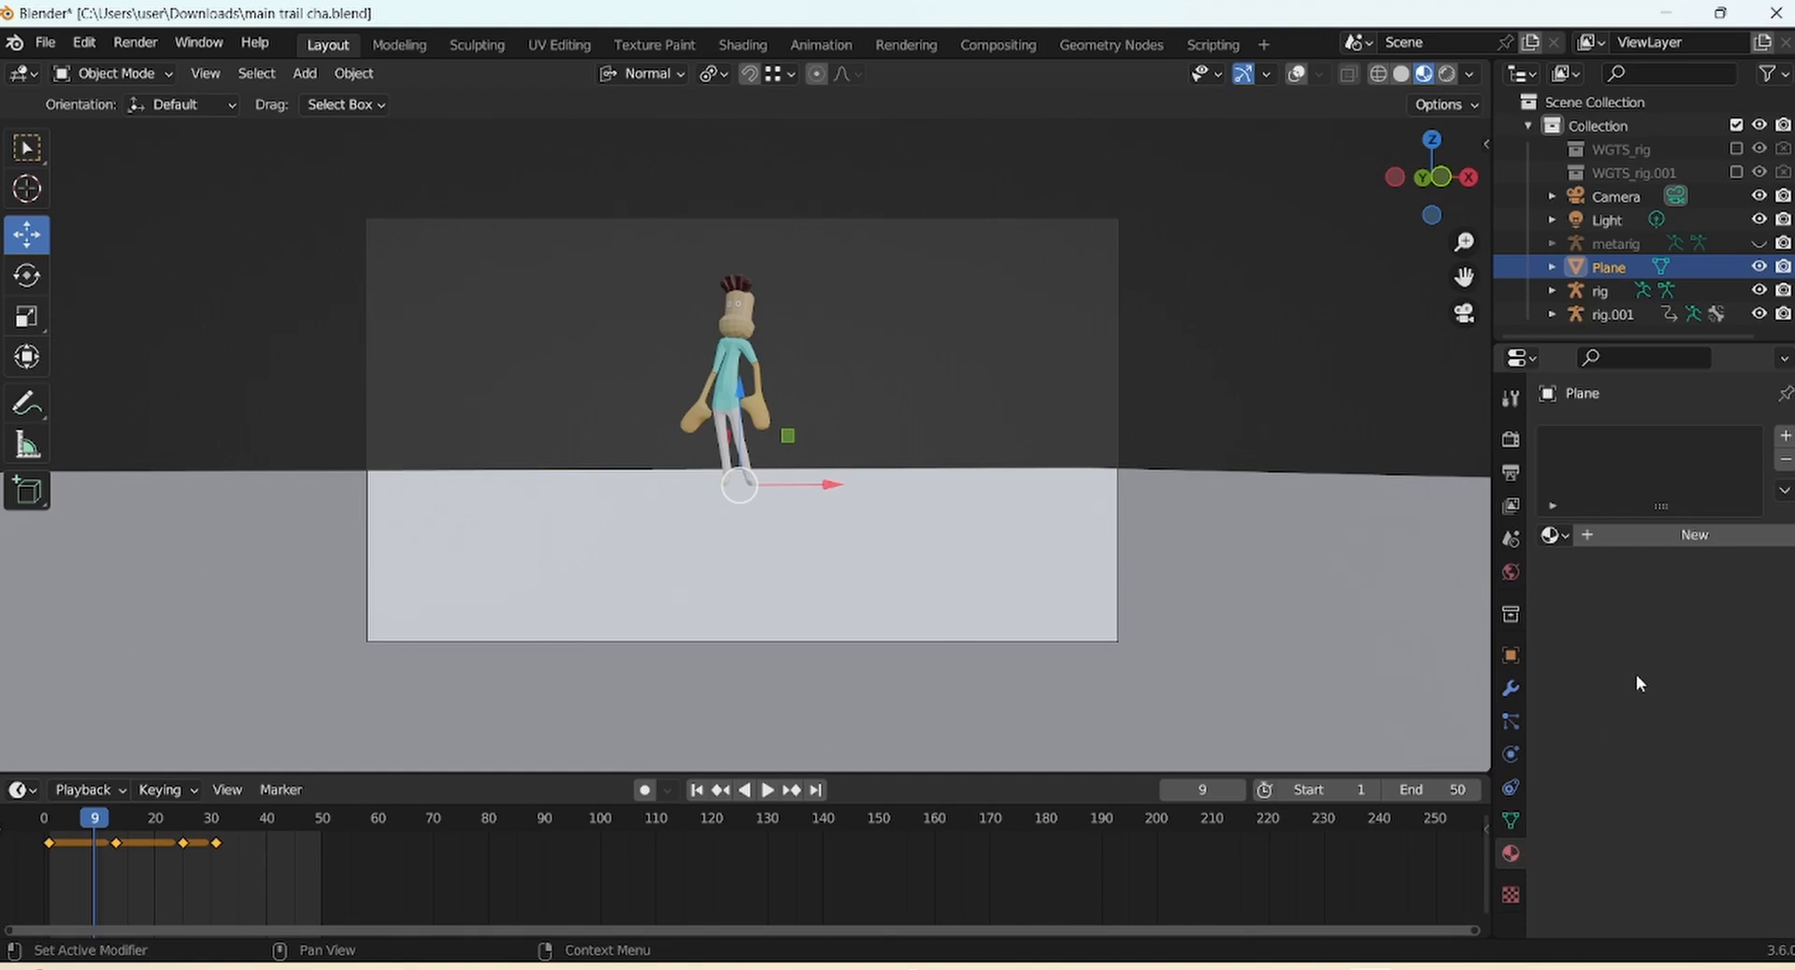
pyautogui.click(1674, 536)
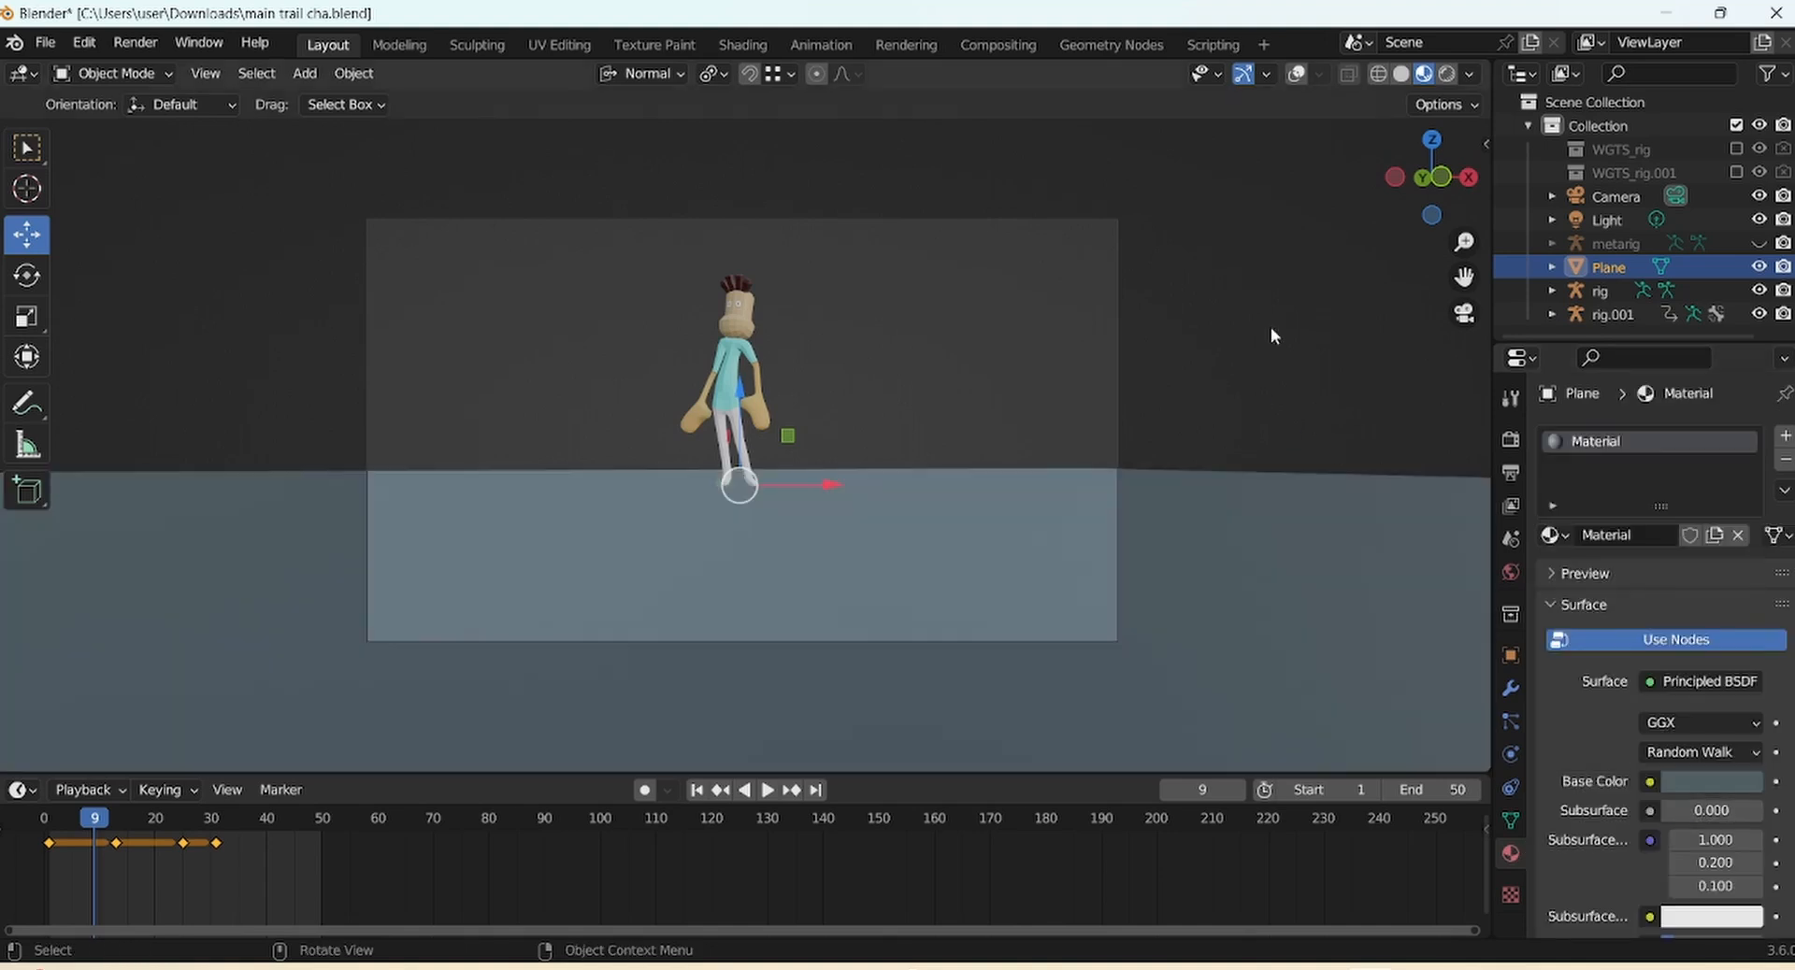
pyautogui.click(1271, 333)
pyautogui.click(696, 790)
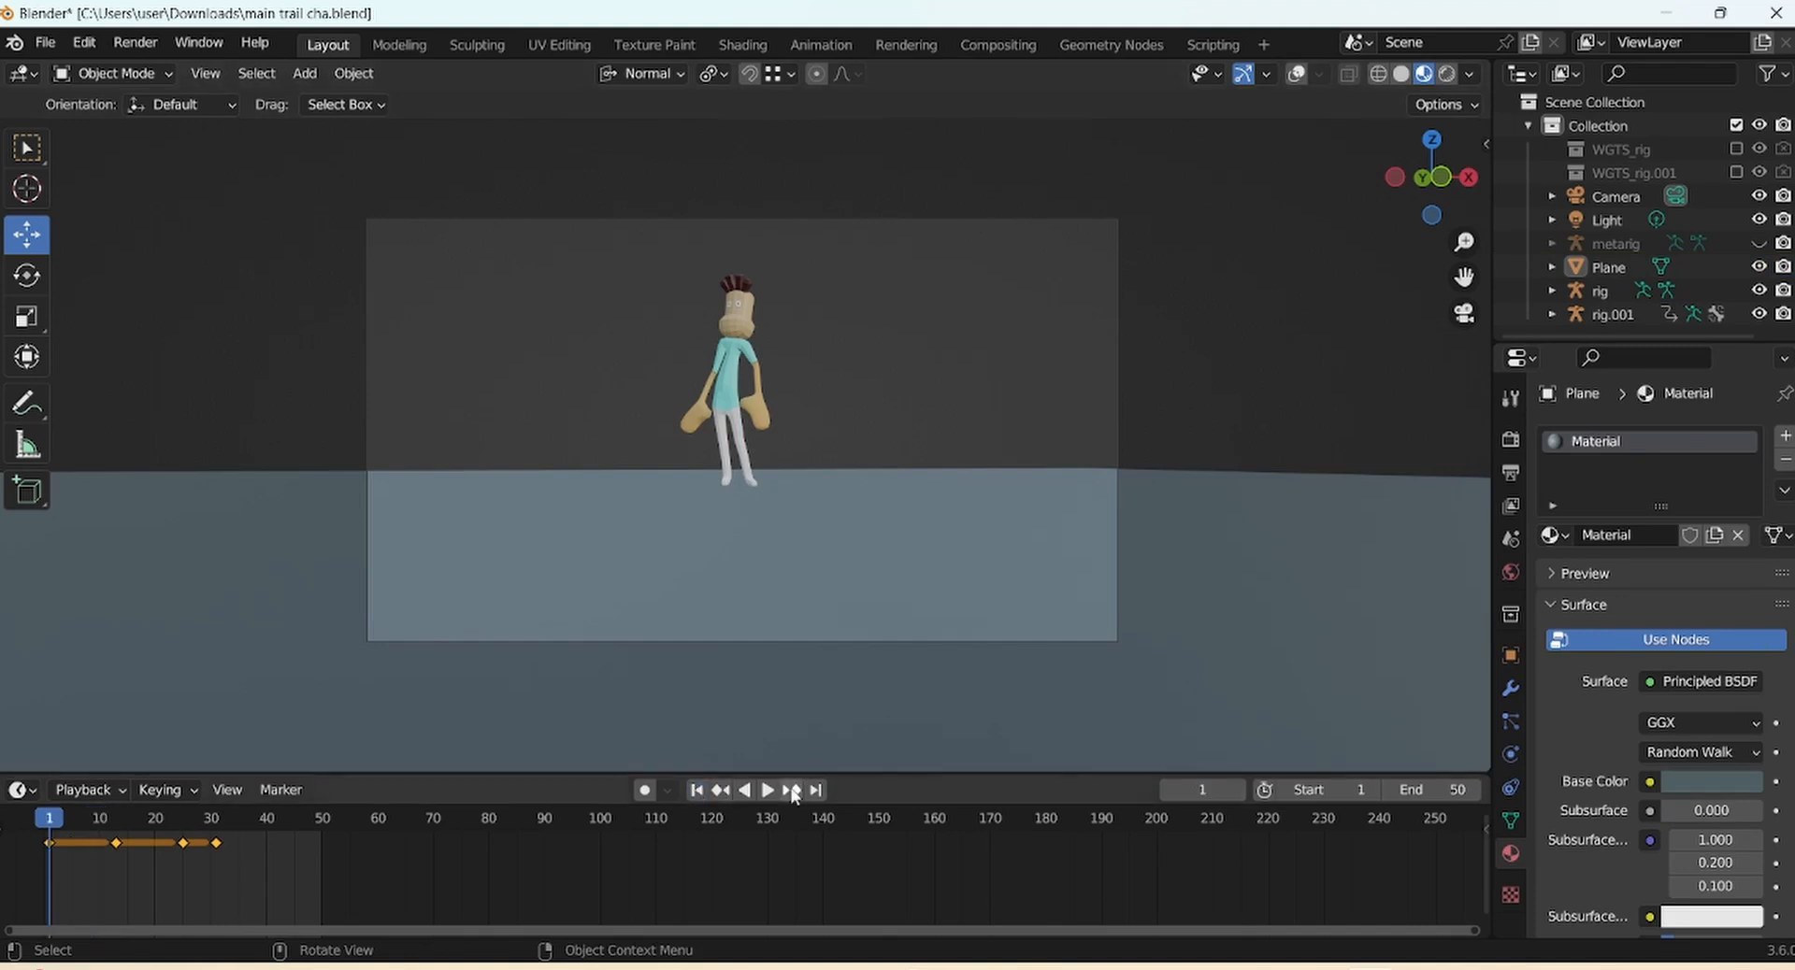
pyautogui.click(766, 789)
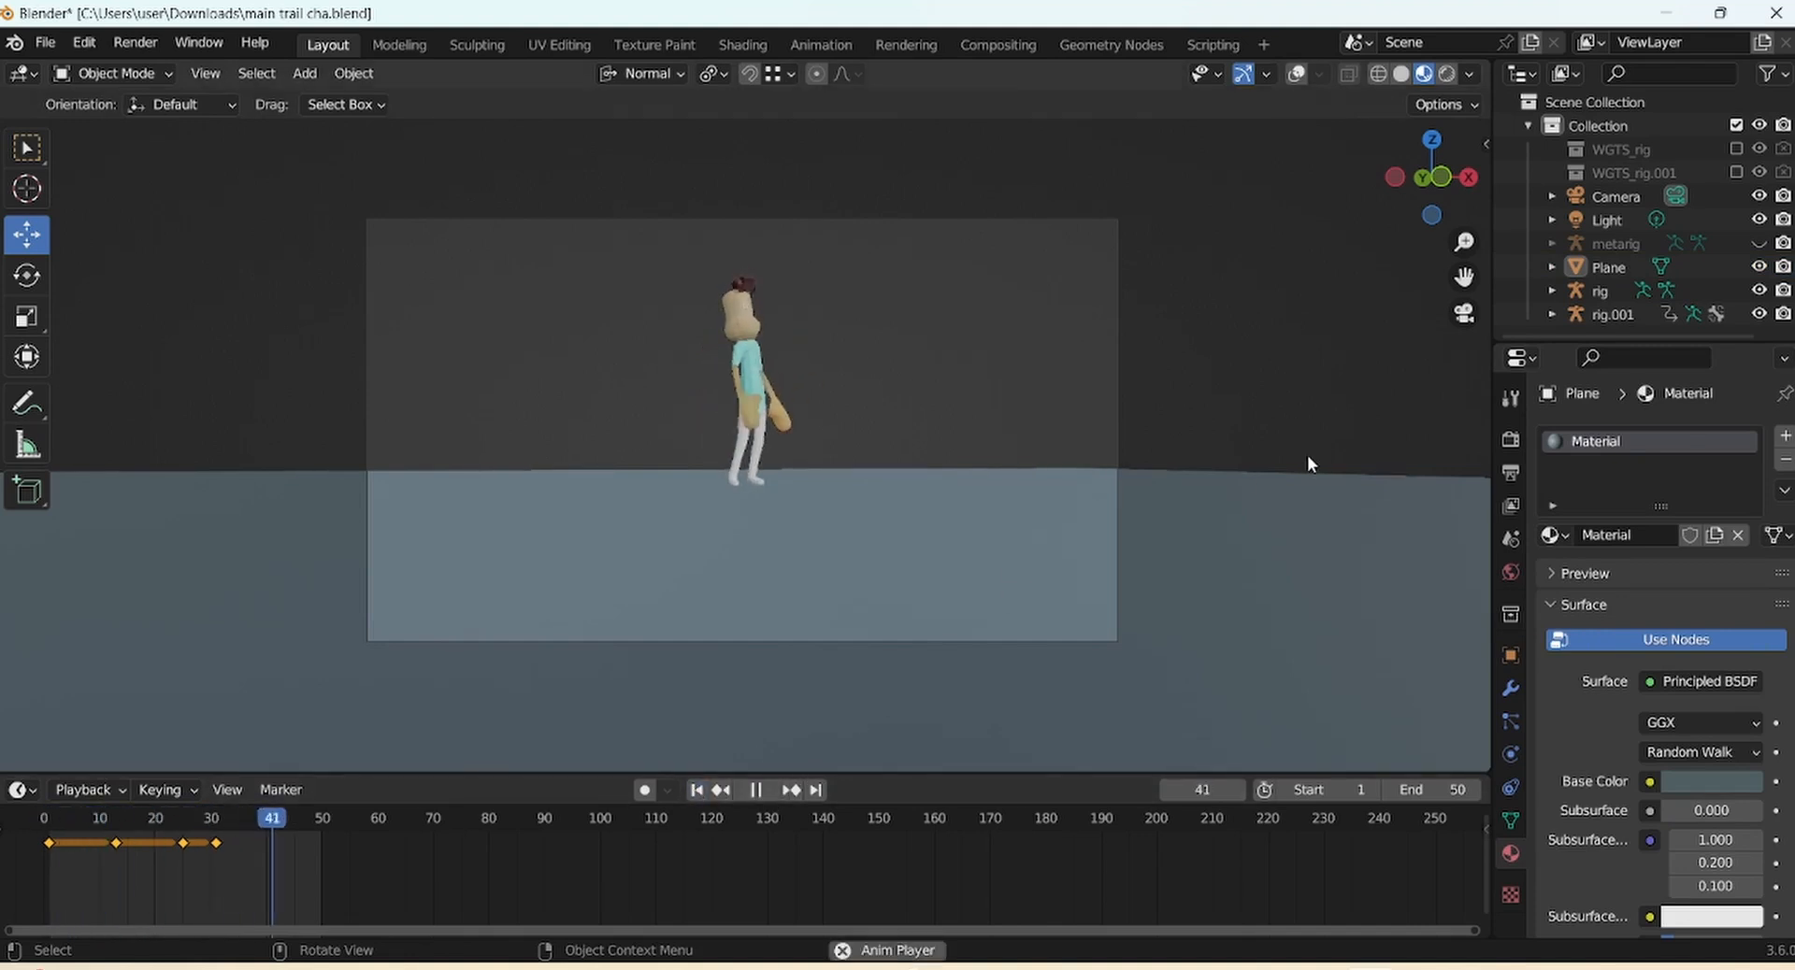